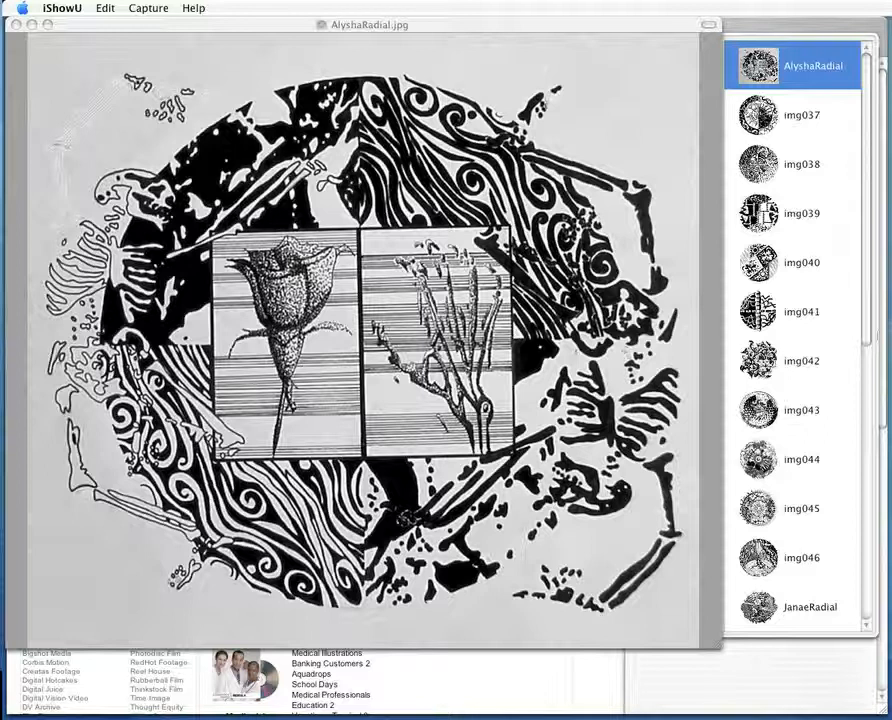
Step: Examine the black-and-white radial design examples one by one, from img037 through img046
{"action": "left_click", "coordinate": [822, 128]}
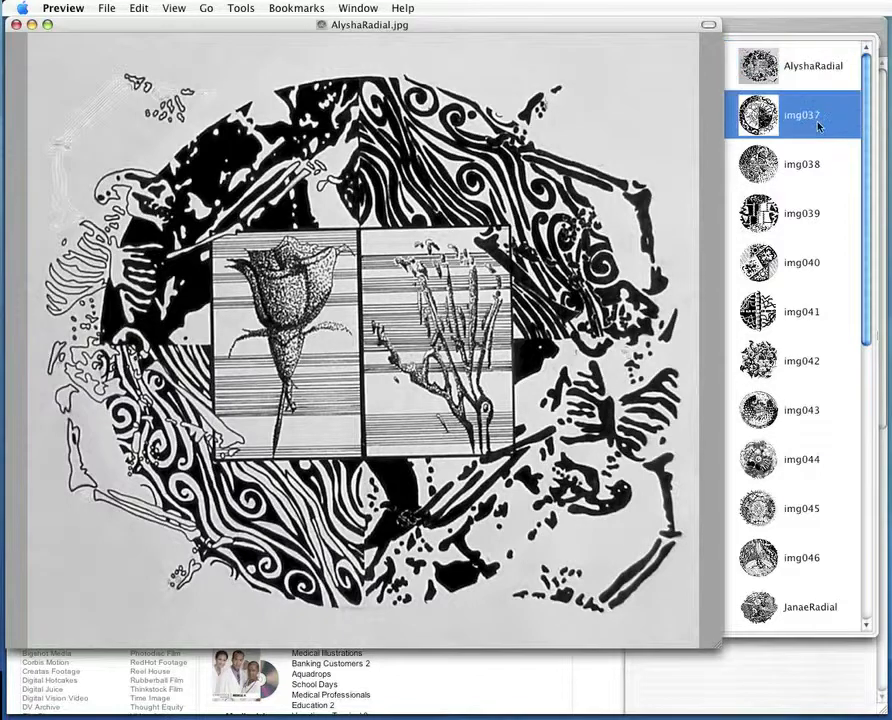
{"action": "left_click", "coordinate": [818, 126]}
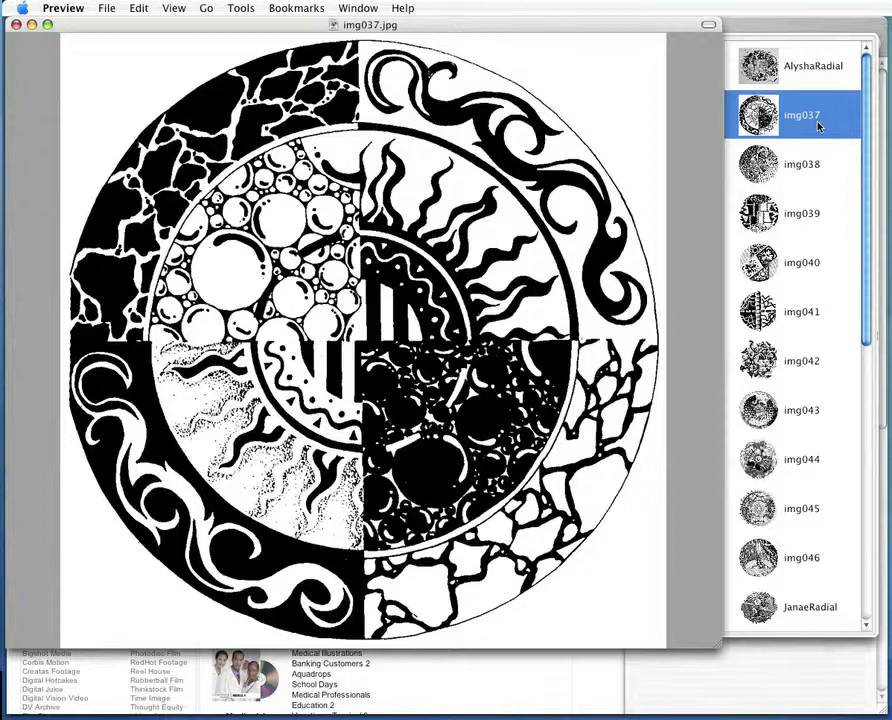
{"action": "key", "text": "Down"}
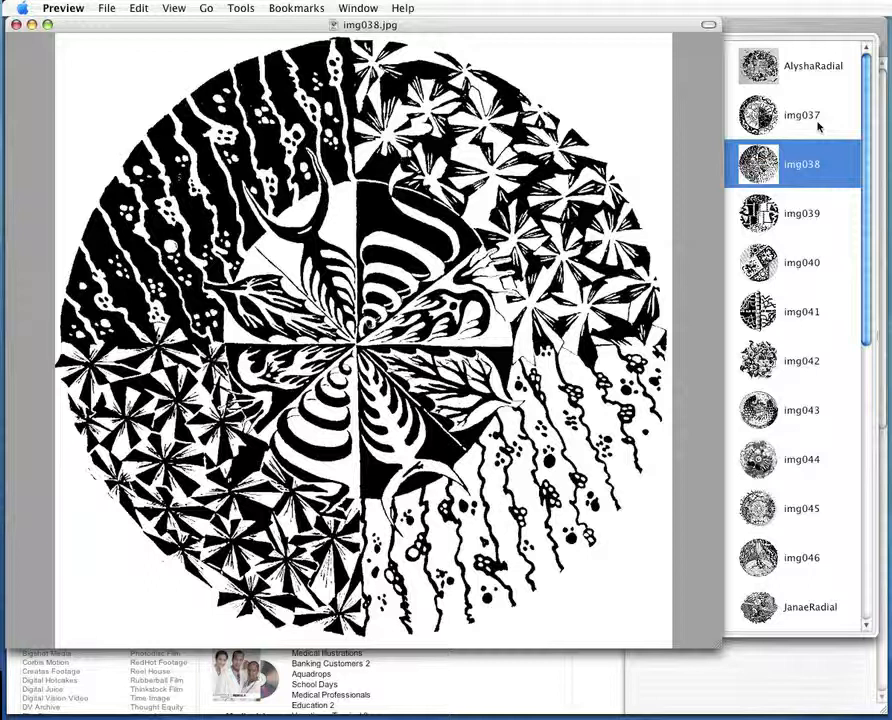
{"action": "key", "text": "Down"}
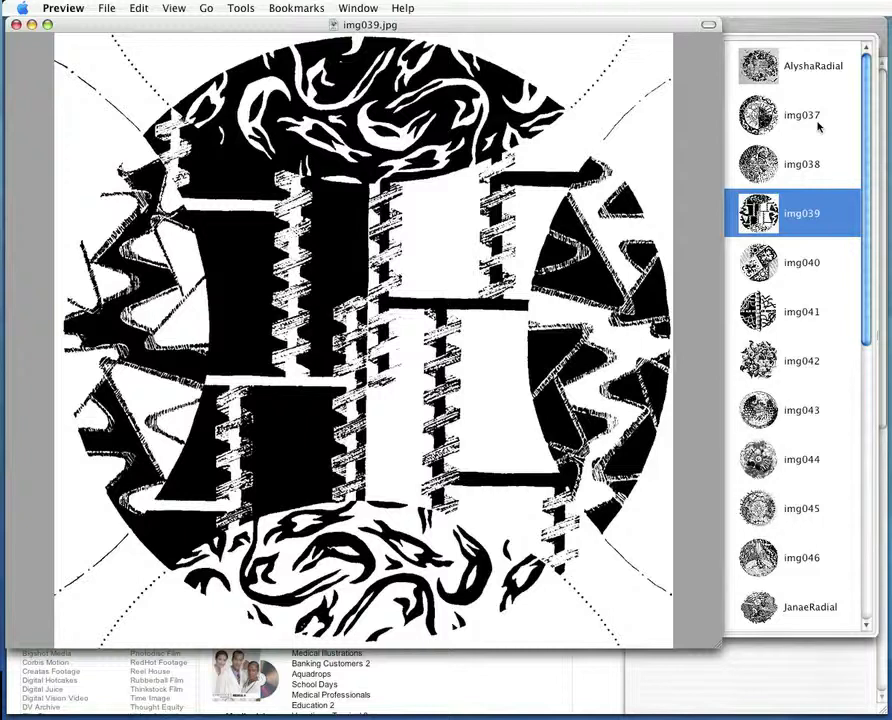
{"action": "key", "text": "Down"}
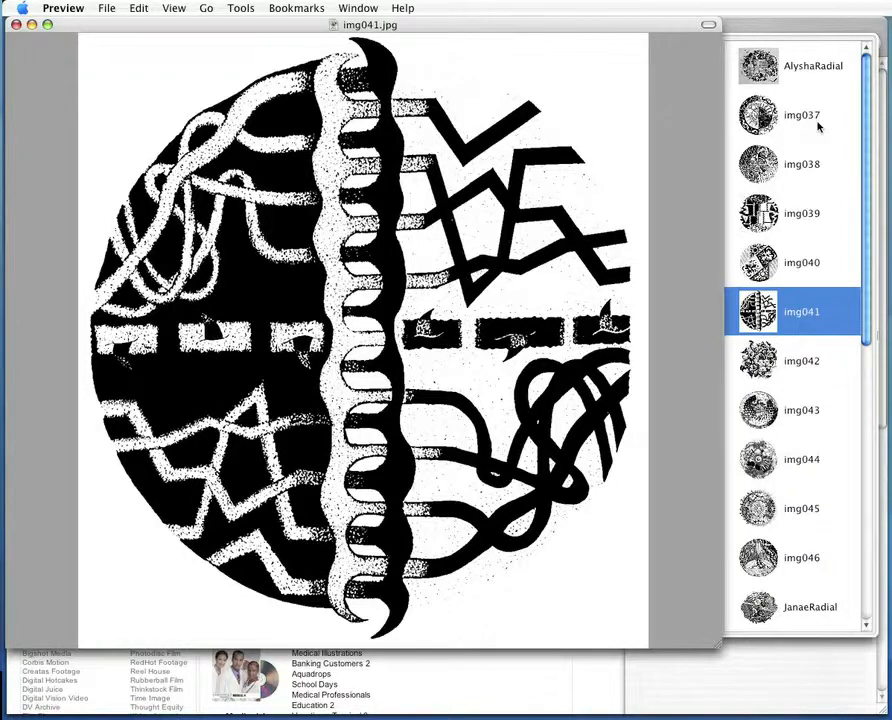
{"action": "key", "text": "Down"}
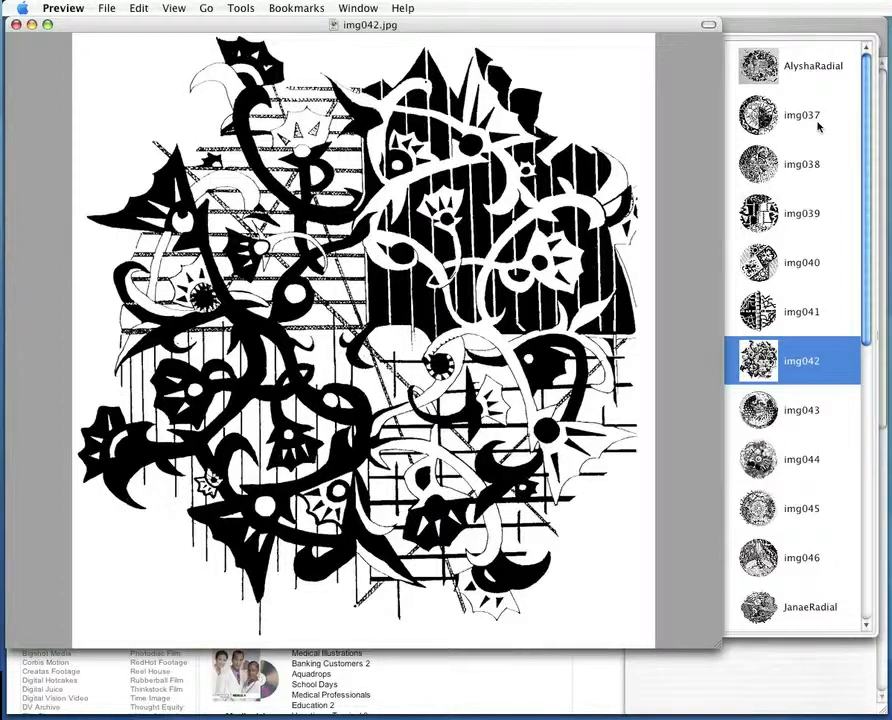
{"action": "key", "text": "Down"}
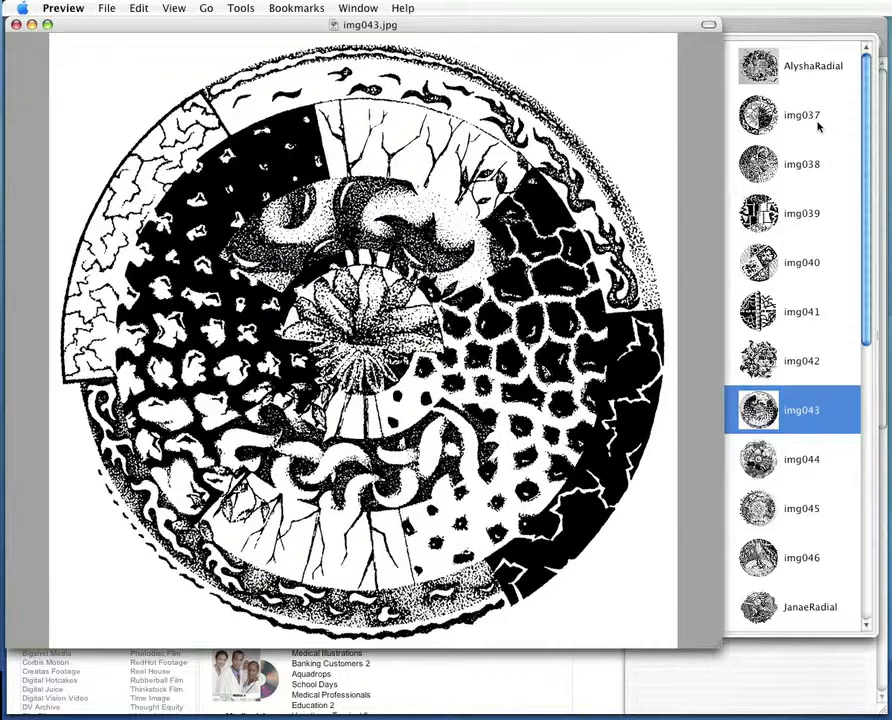
{"action": "key", "text": "Down"}
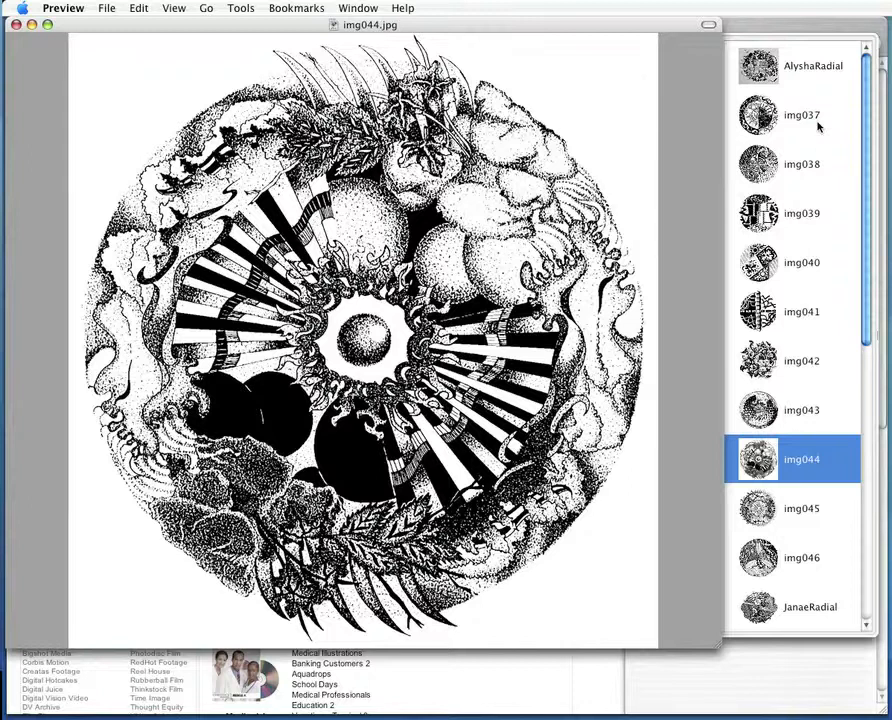
{"action": "key", "text": "Down"}
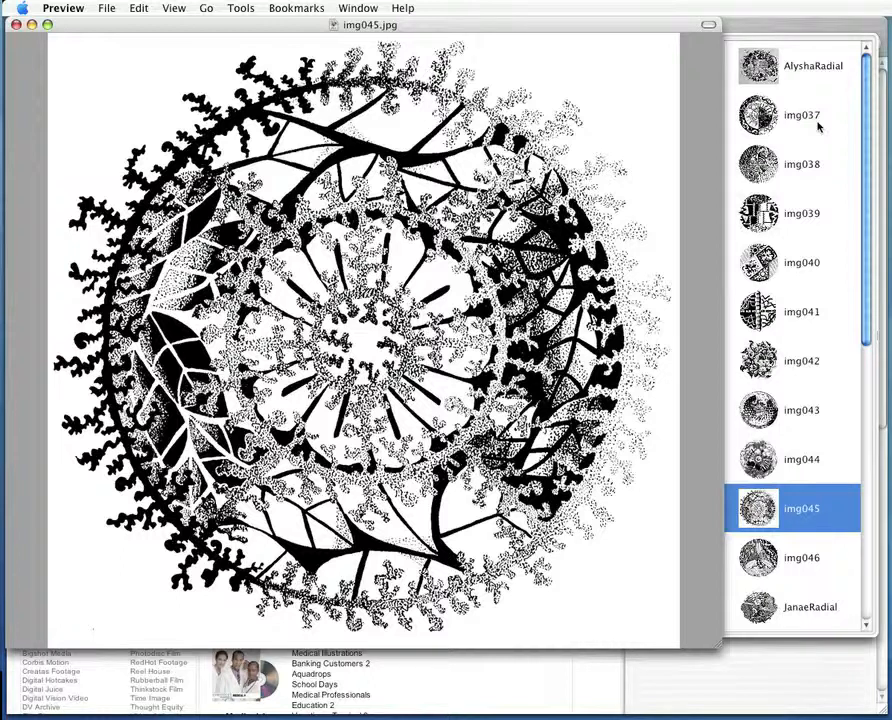
{"action": "key", "text": "Down"}
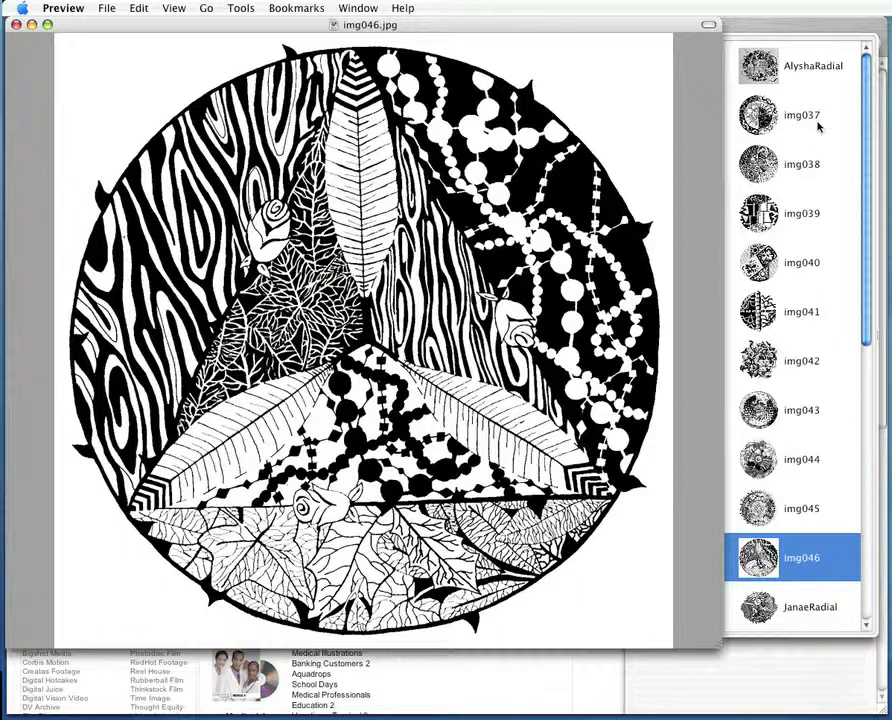
Step: Examine the remaining radial design examples that follow img046 one by one, ending with ZooRadial
{"action": "key", "text": "Down"}
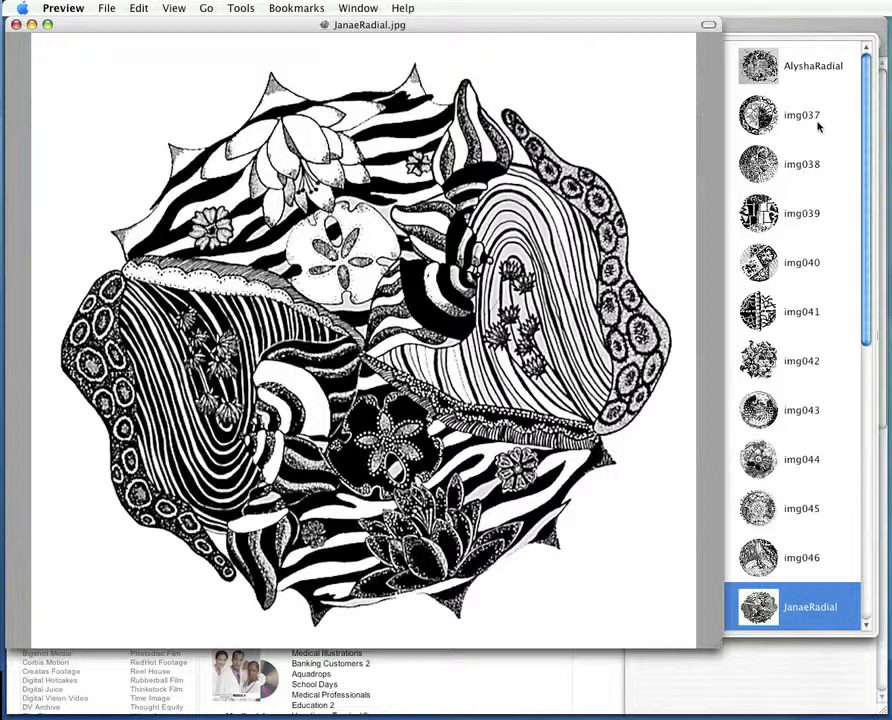
{"action": "scroll", "coordinate": [800, 400], "scroll_direction": "down", "scroll_amount": 2}
{"action": "left_click", "coordinate": [787, 566]}
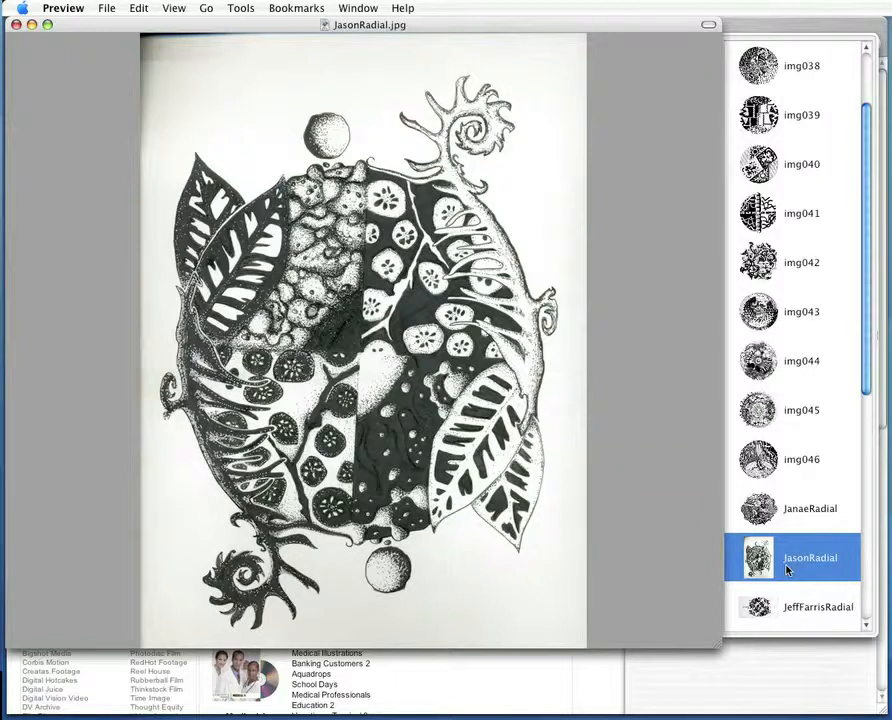
{"action": "key", "text": "Down"}
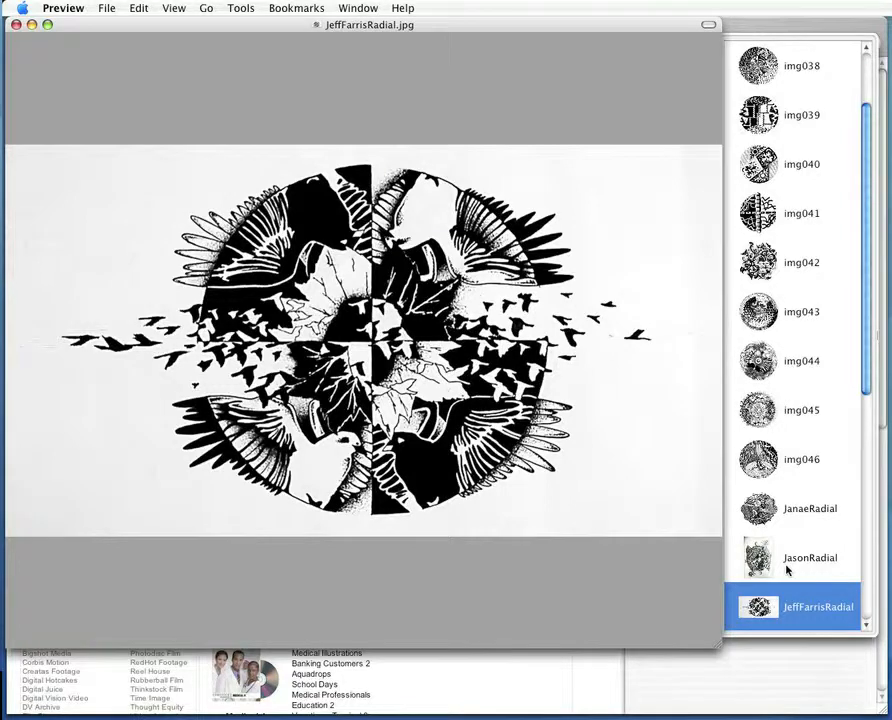
{"action": "key", "text": "Down"}
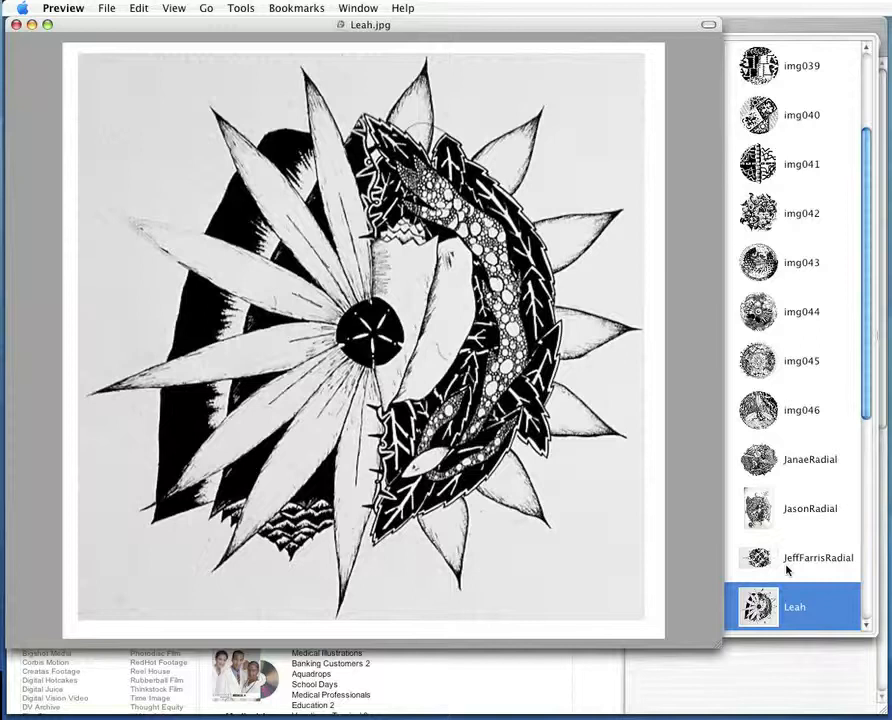
{"action": "key", "text": "Down"}
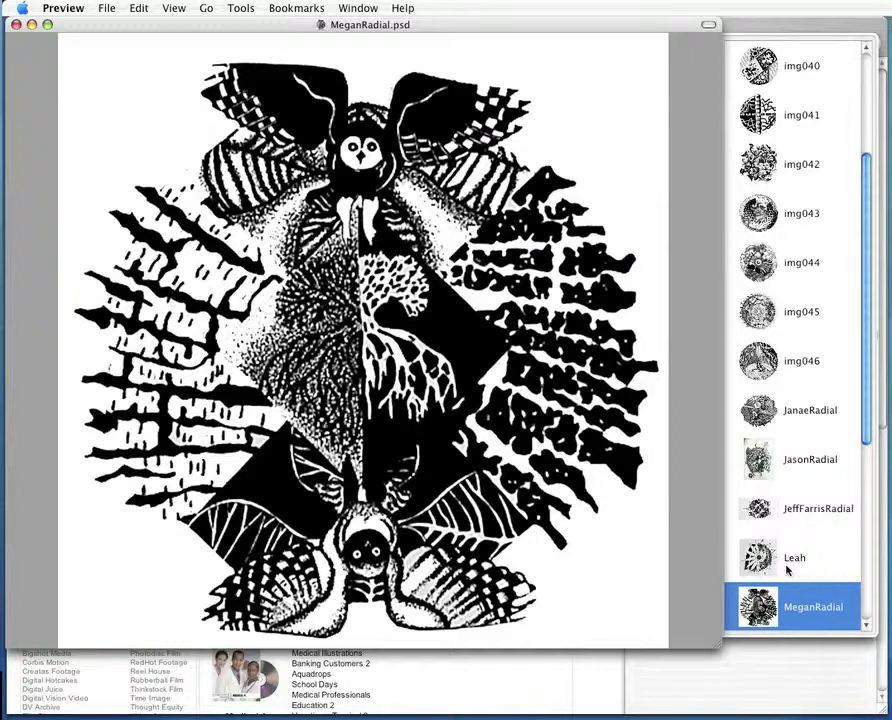
{"action": "key", "text": "Down"}
{"action": "key", "text": "Down"}
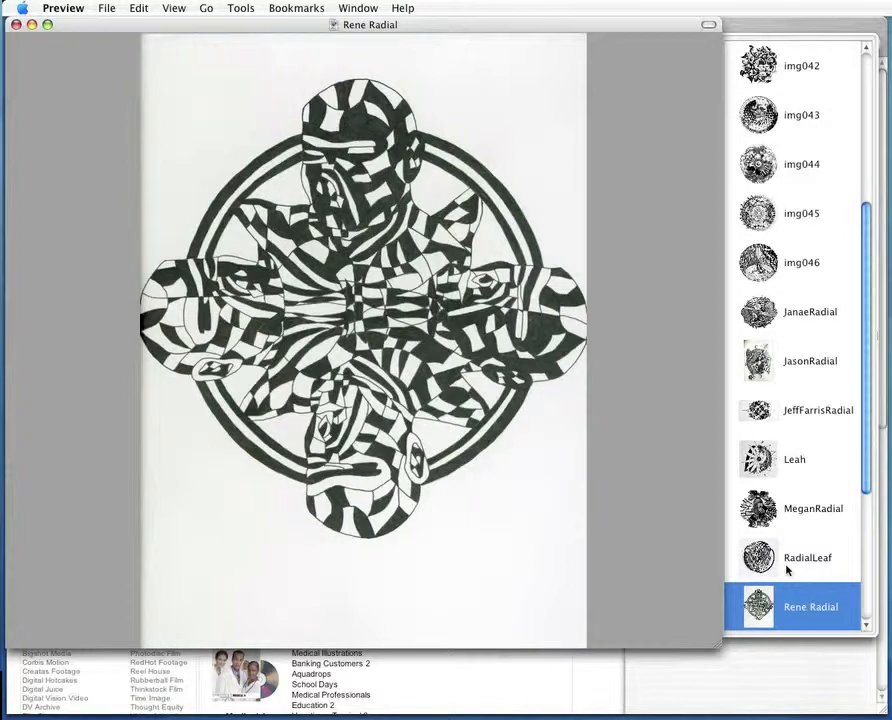
{"action": "key", "text": "Down"}
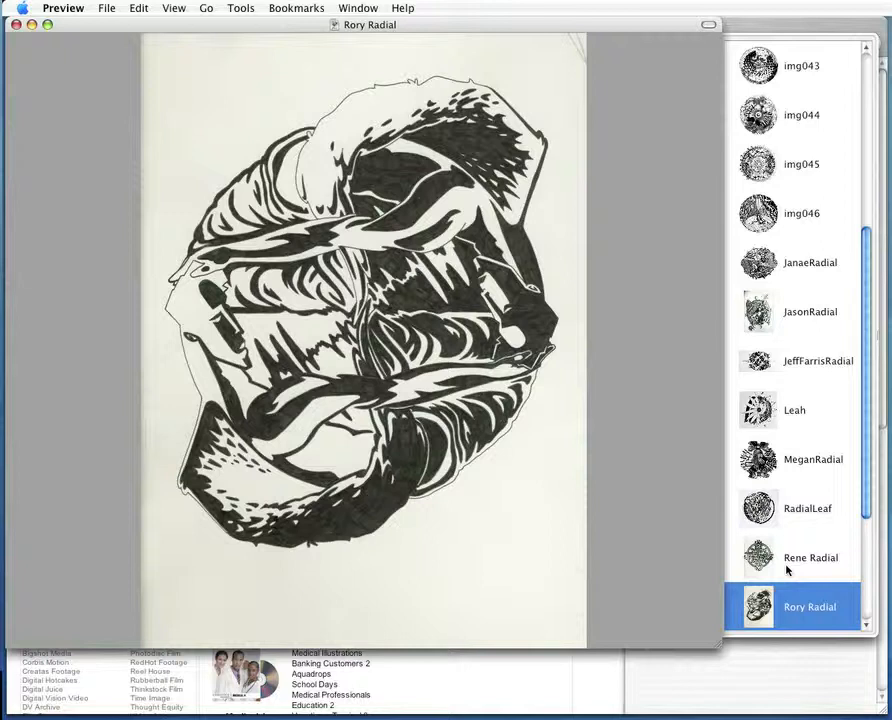
{"action": "key", "text": "Down"}
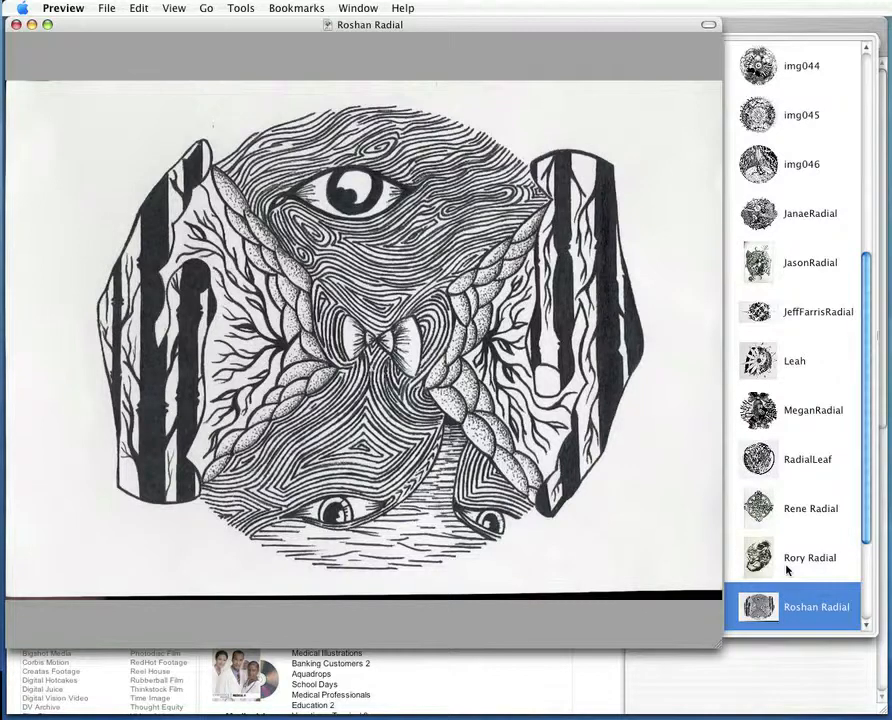
{"action": "key", "text": "Down"}
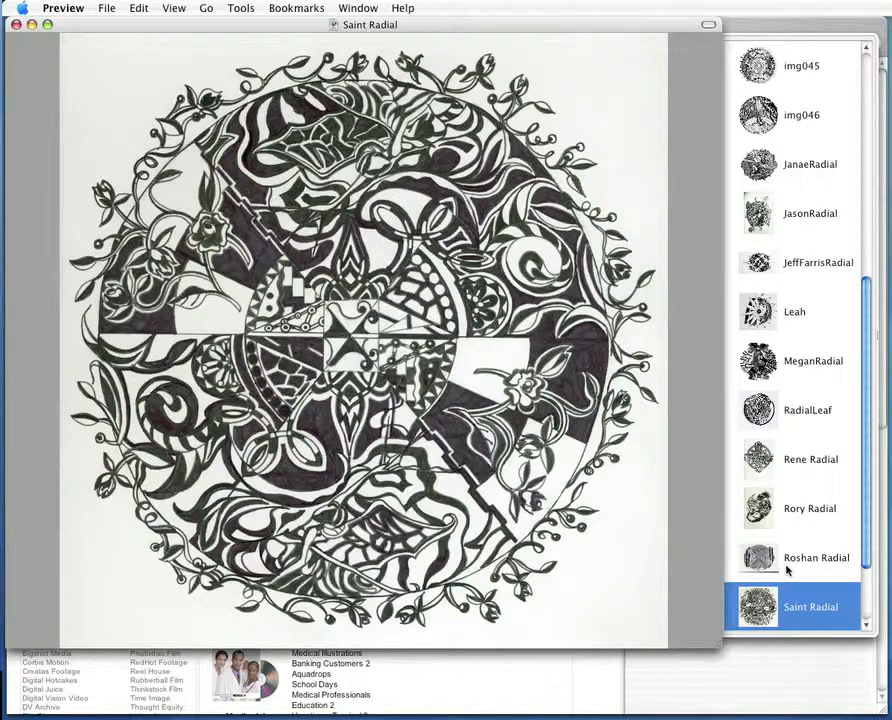
{"action": "key", "text": "Down"}
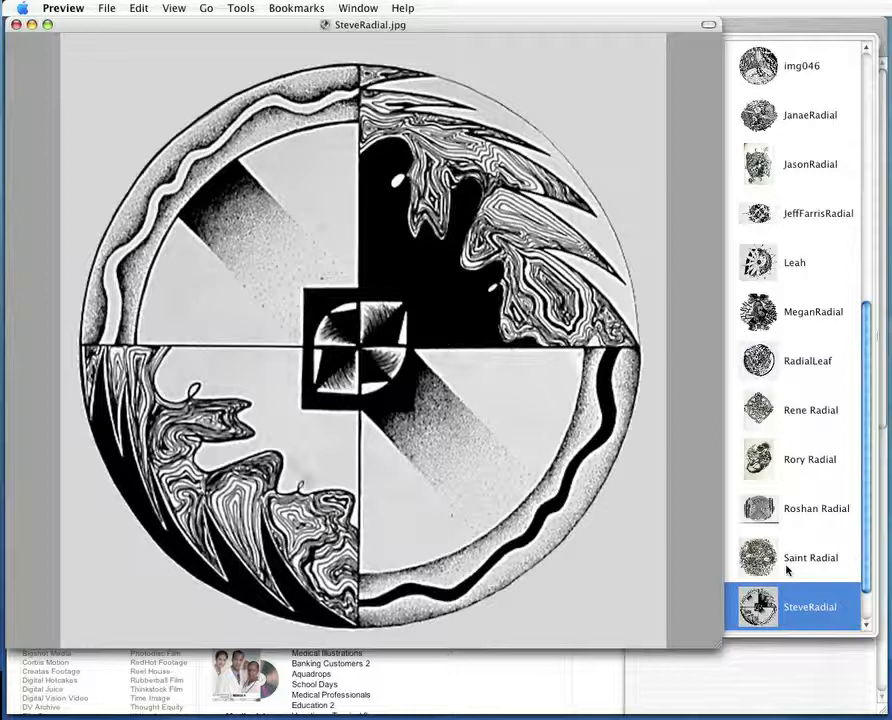
{"action": "key", "text": "Down"}
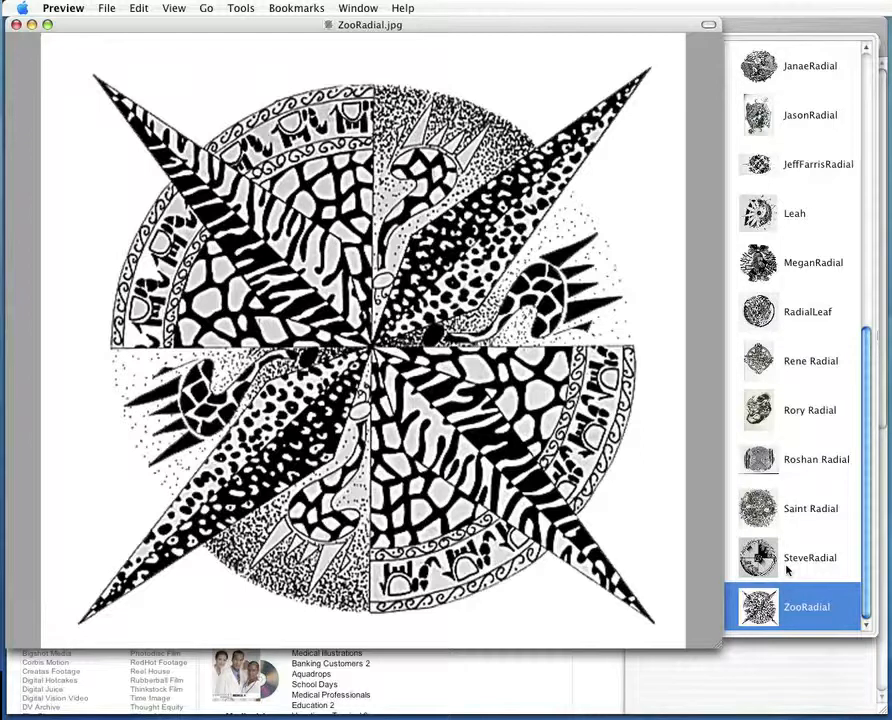
Step: Switch to Safari and search Fotosearch for "butterfly" images
{"action": "key", "text": "super+Tab"}
{"action": "key", "text": "super+Tab"}
{"action": "key", "text": "super+Tab"}
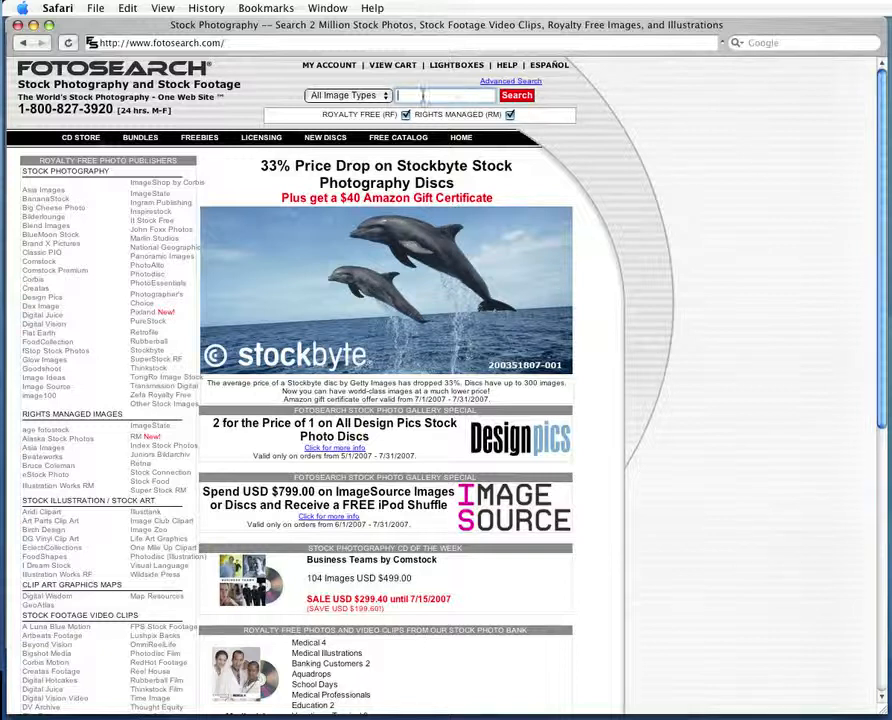
{"action": "type", "text": "butterfly"}
{"action": "key", "text": "Return"}
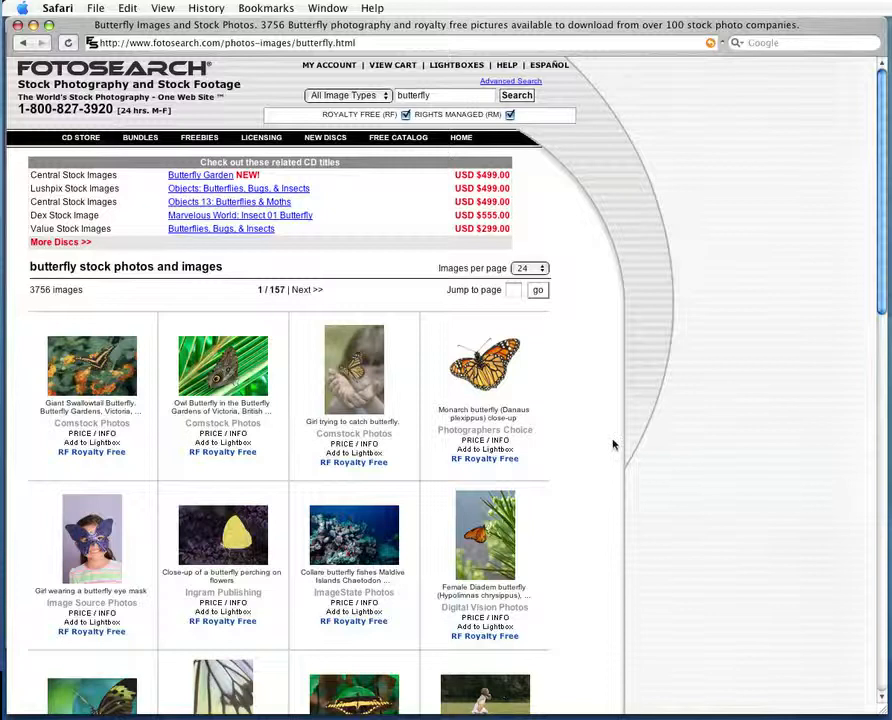
Step: Save the enlarged Butterfly (Parantica schenkii) wing detail photo to the desktop and close its preview window
{"action": "scroll", "coordinate": [614, 444], "scroll_direction": "down", "scroll_amount": 3}
{"action": "scroll", "coordinate": [614, 444], "scroll_direction": "down", "scroll_amount": 3}
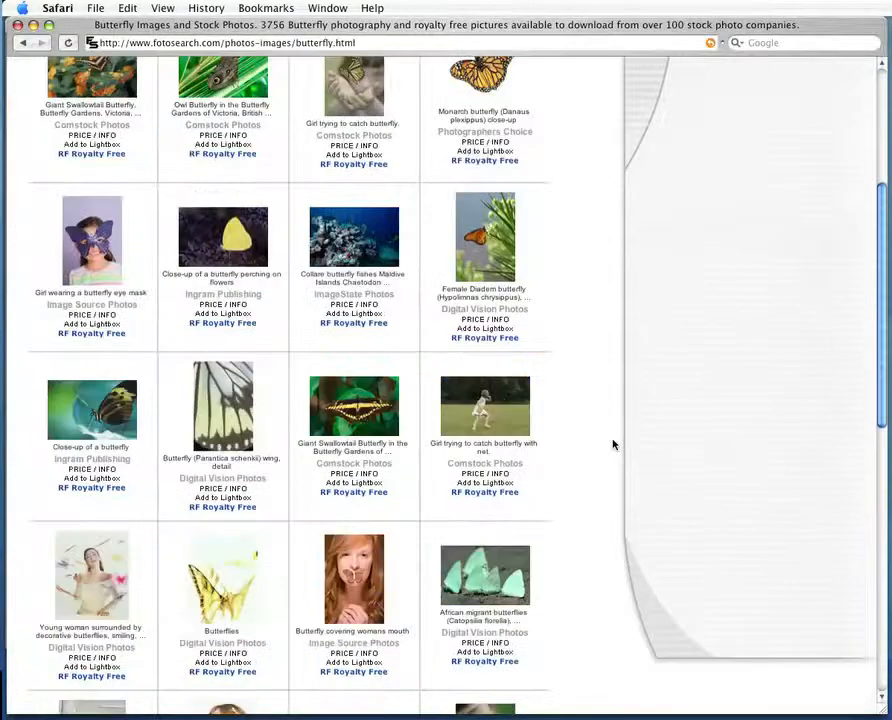
{"action": "scroll", "coordinate": [614, 444], "scroll_direction": "down", "scroll_amount": 3}
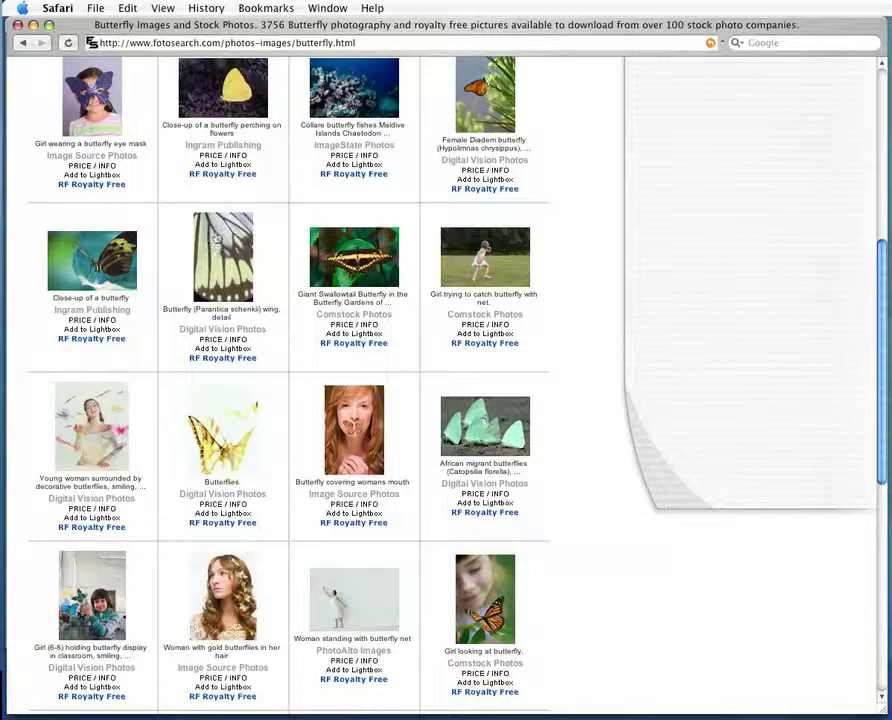
{"action": "left_click", "coordinate": [229, 265]}
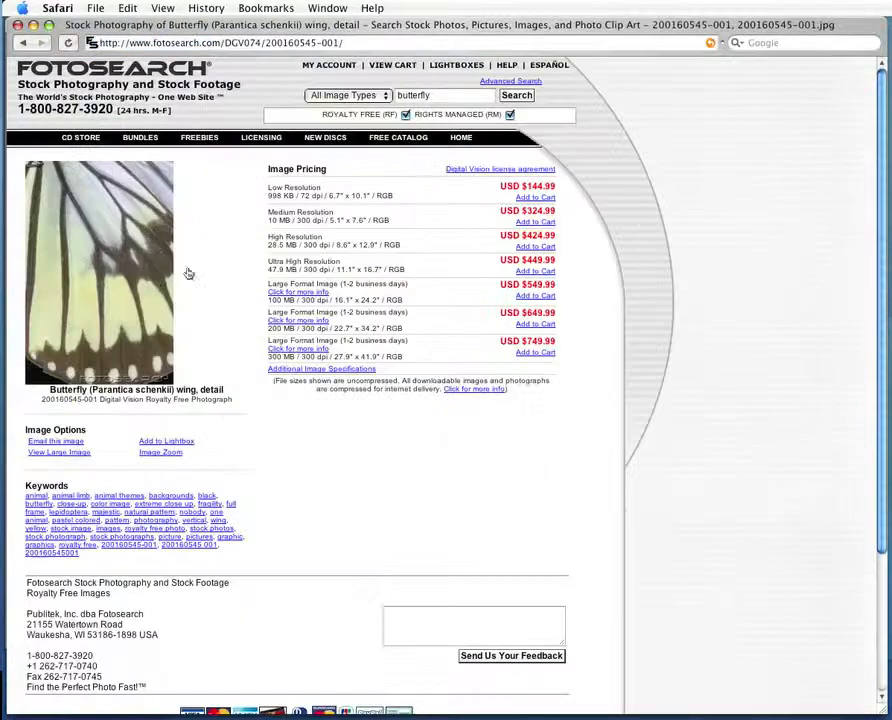
{"action": "left_click", "coordinate": [155, 282]}
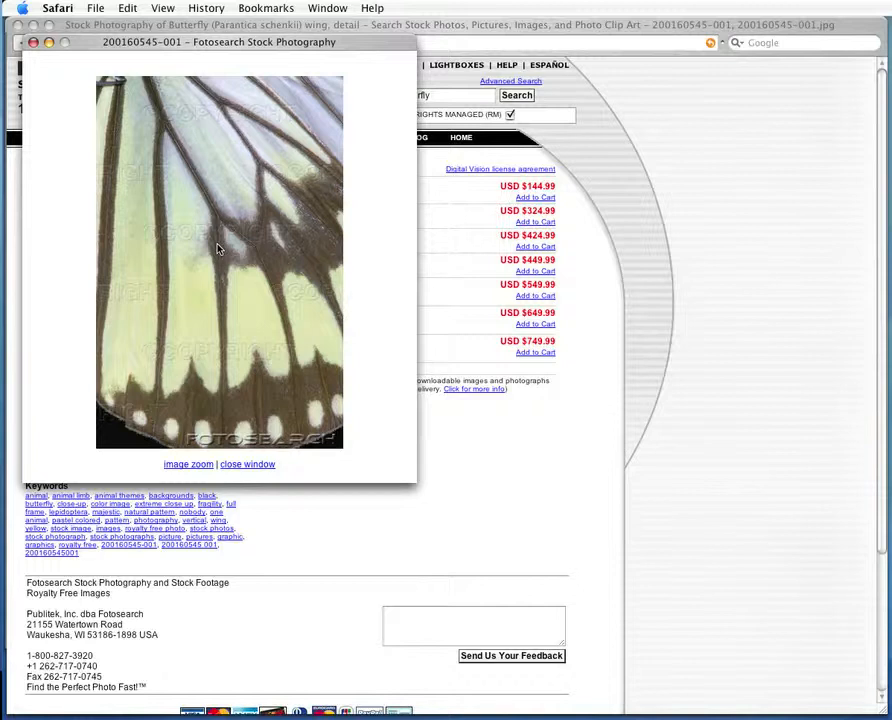
{"action": "right_click", "coordinate": [218, 246]}
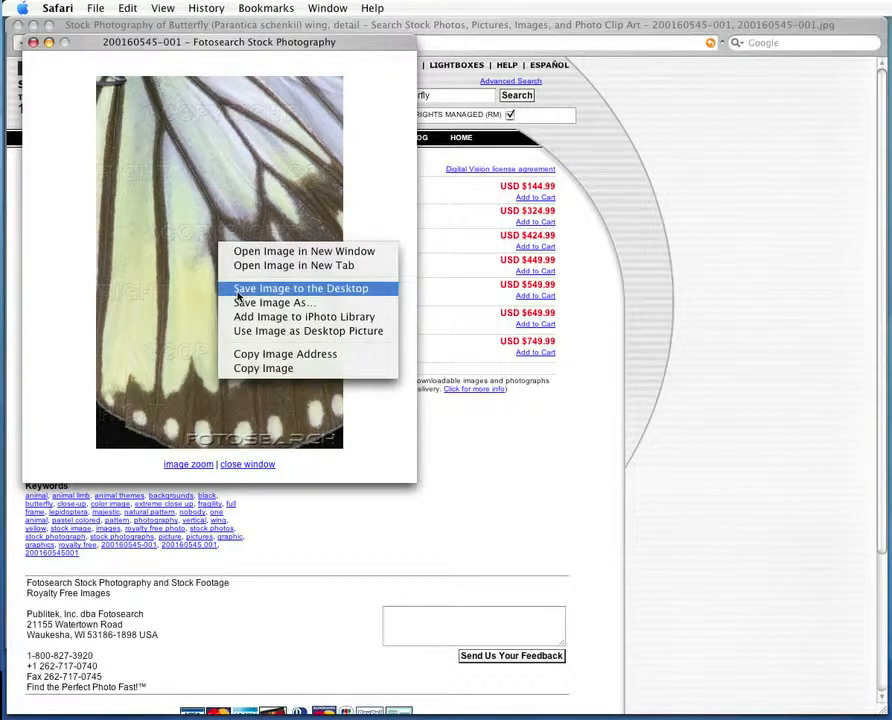
{"action": "left_click", "coordinate": [237, 296]}
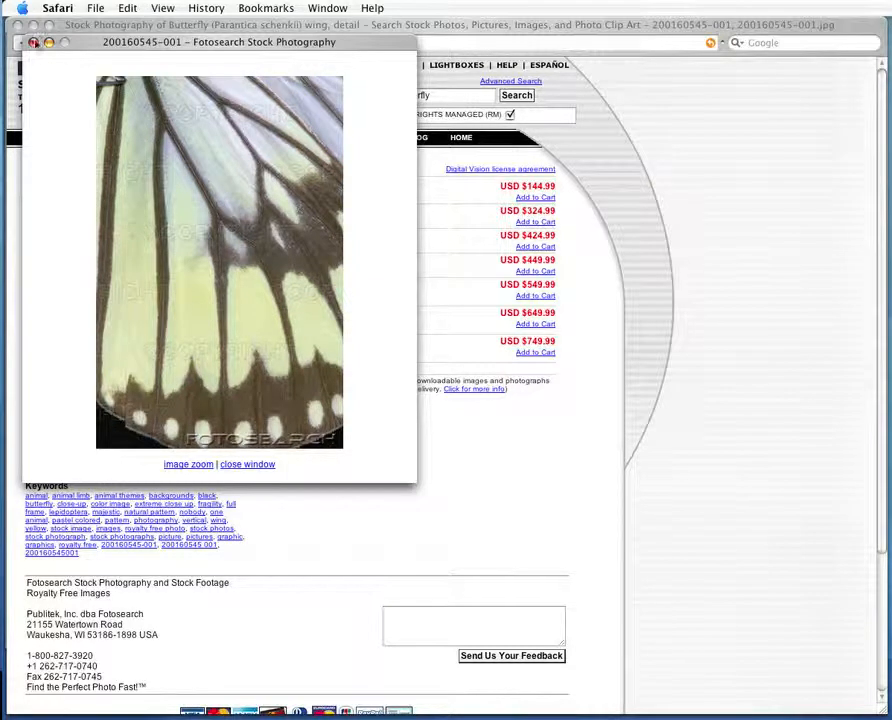
{"action": "left_click", "coordinate": [33, 43]}
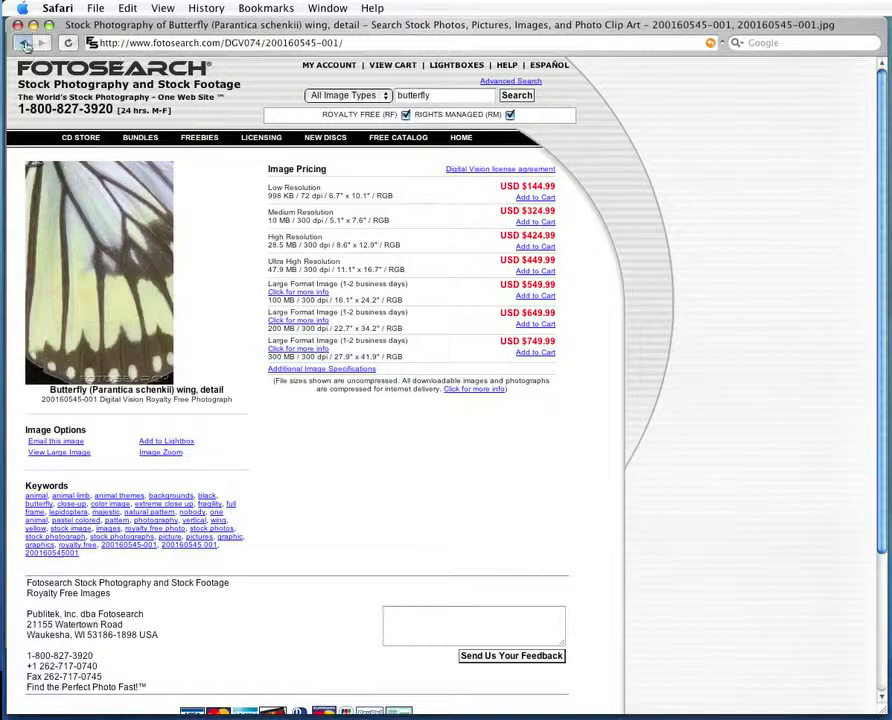
Step: Open the Monarch butterfly (Danaus plexippus) wing detail photo from page 2 of the Fotosearch butterfly results
{"action": "left_click", "coordinate": [22, 42]}
{"action": "scroll", "coordinate": [370, 285], "scroll_direction": "down", "scroll_amount": 10}
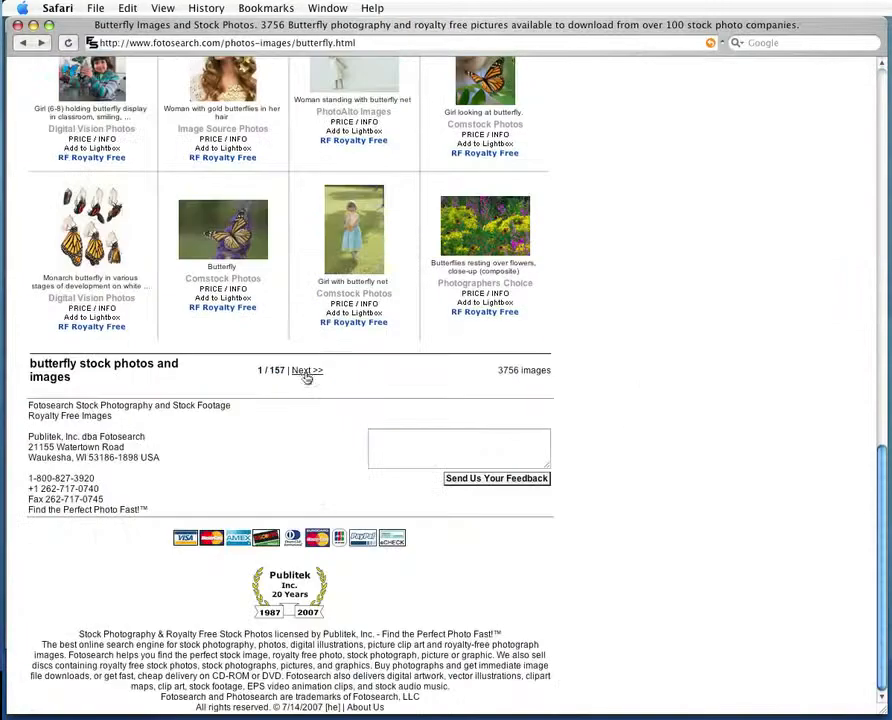
{"action": "left_click", "coordinate": [307, 371]}
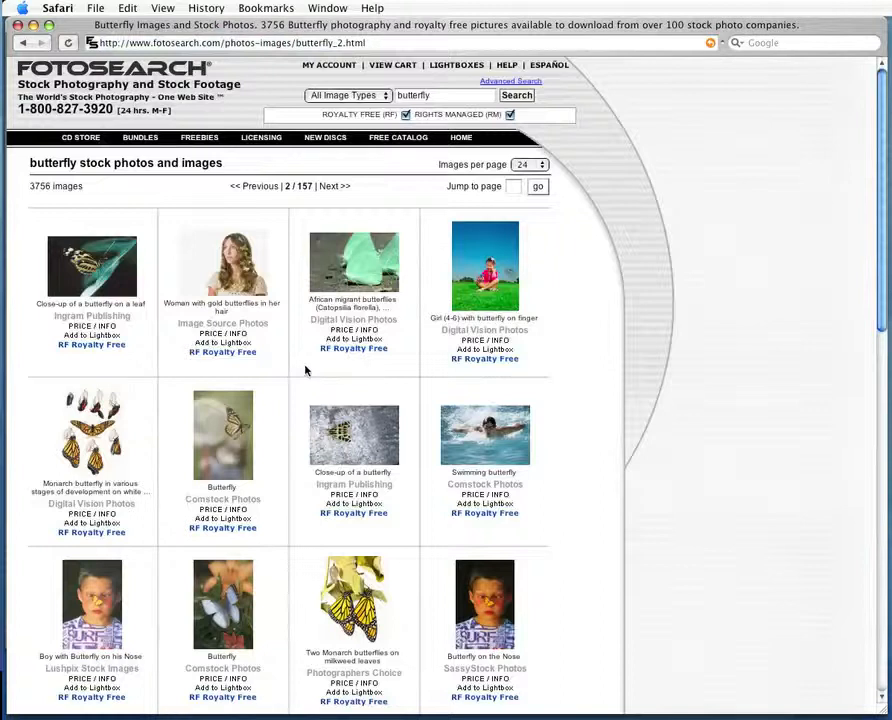
{"action": "scroll", "coordinate": [304, 372], "scroll_direction": "down", "scroll_amount": 8}
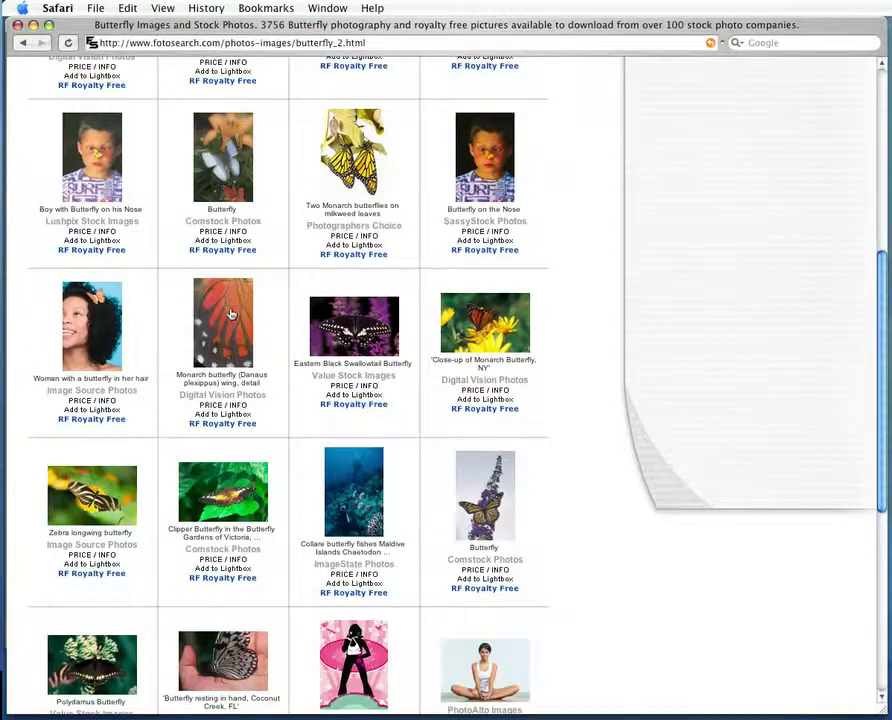
{"action": "left_click", "coordinate": [229, 310]}
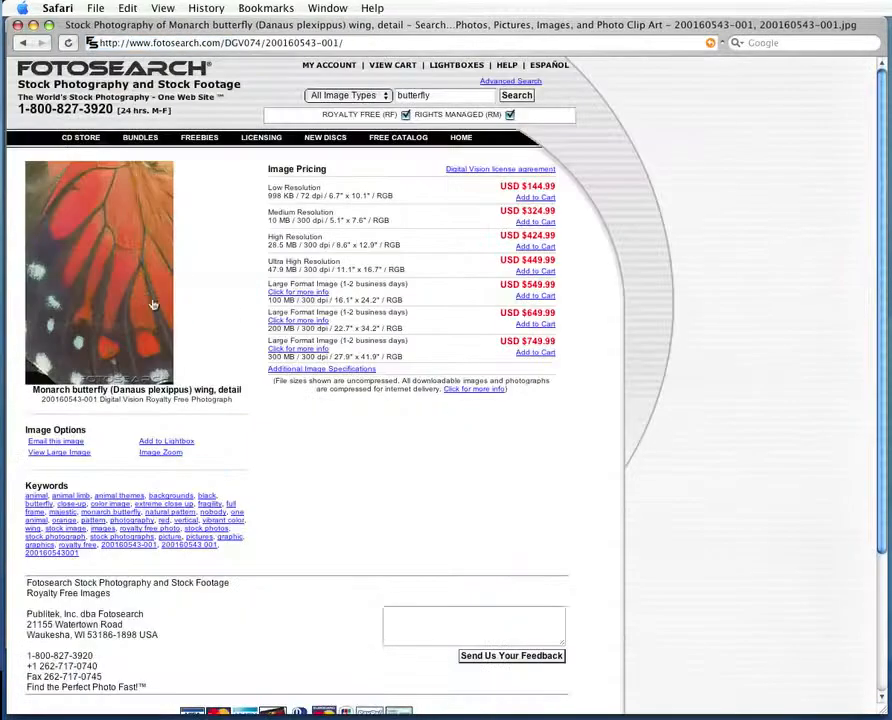
Step: Save the enlarged Monarch wing detail photo to the desktop, close its preview window and return to the results
{"action": "left_click", "coordinate": [144, 302]}
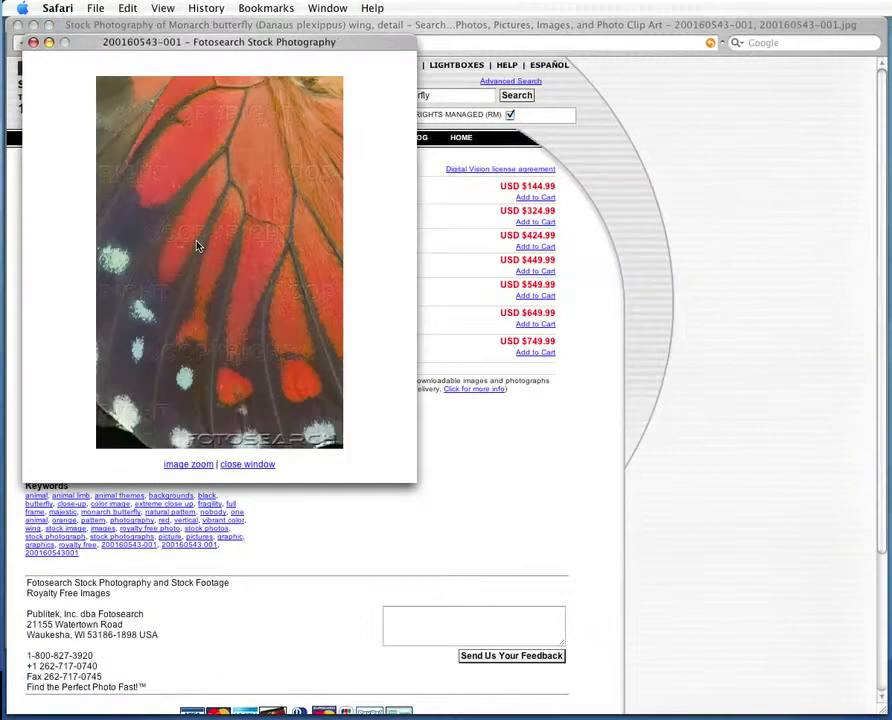
{"action": "right_click", "coordinate": [203, 264]}
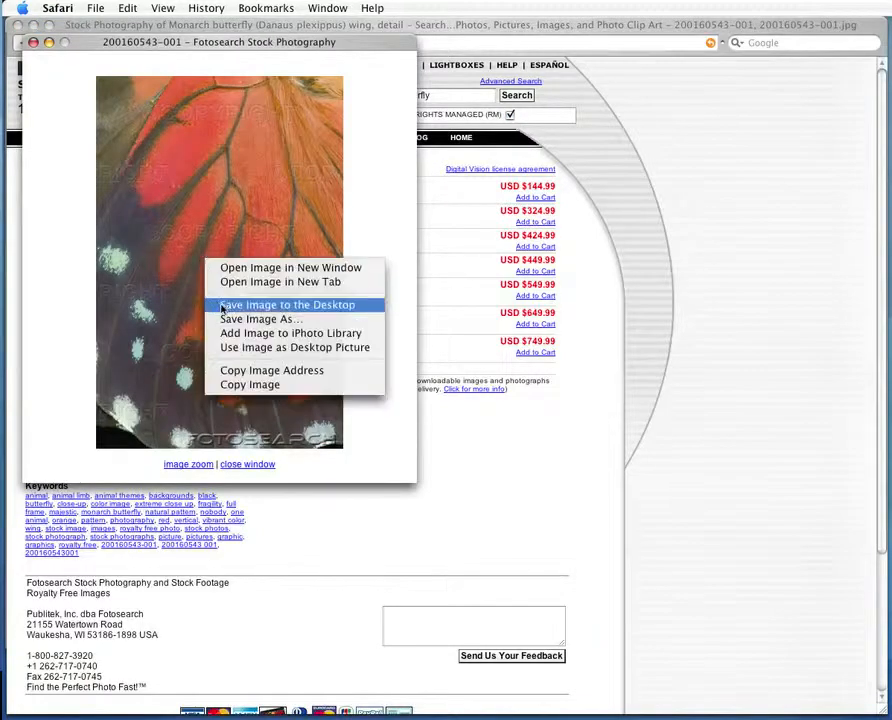
{"action": "left_click", "coordinate": [141, 217]}
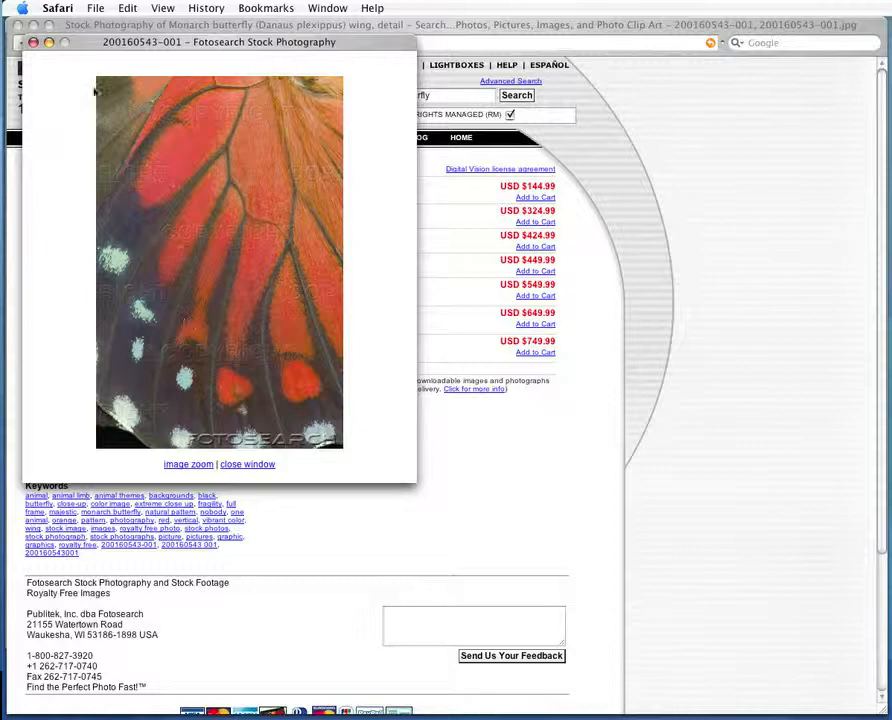
{"action": "left_click", "coordinate": [32, 42]}
{"action": "left_click", "coordinate": [23, 43]}
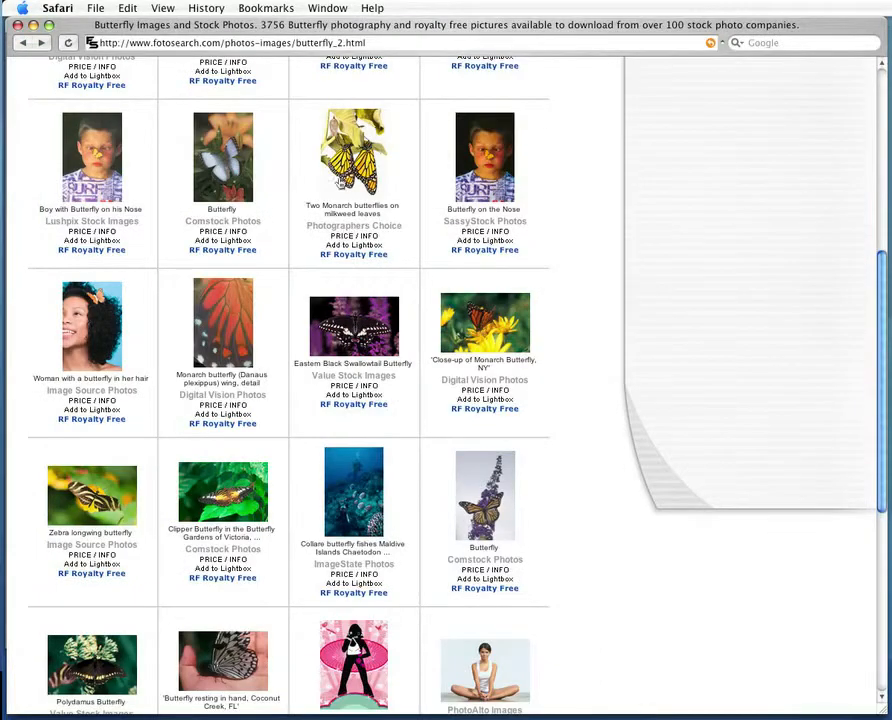
{"action": "left_click", "coordinate": [344, 183]}
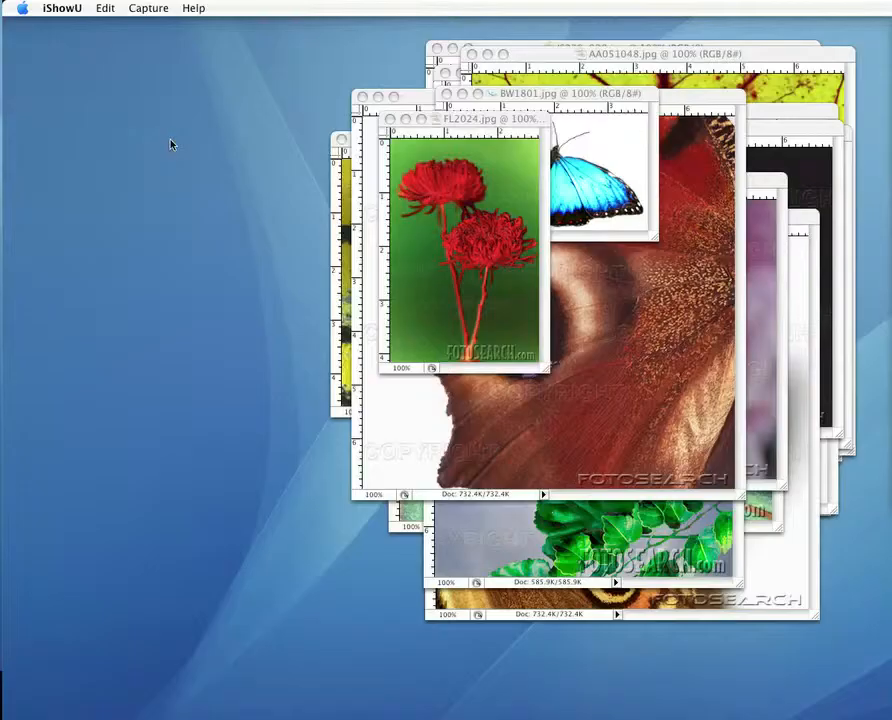
Step: Switch to Photoshop and bring the yellow-and-orange wing close-up bxp31951.jpg to the front of the open images
{"action": "key", "text": "super+Tab"}
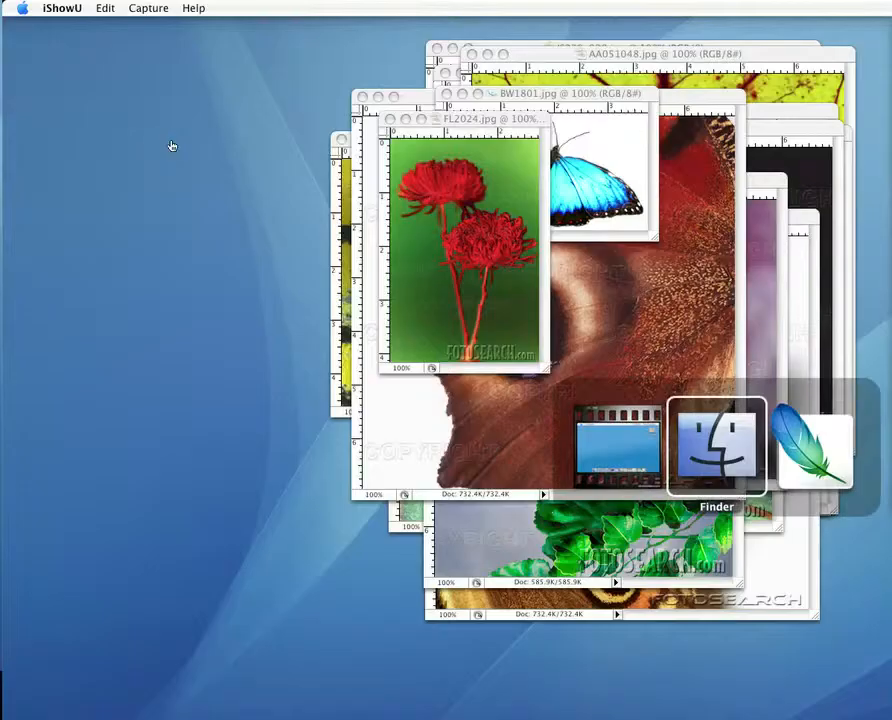
{"action": "key", "text": "super+Tab"}
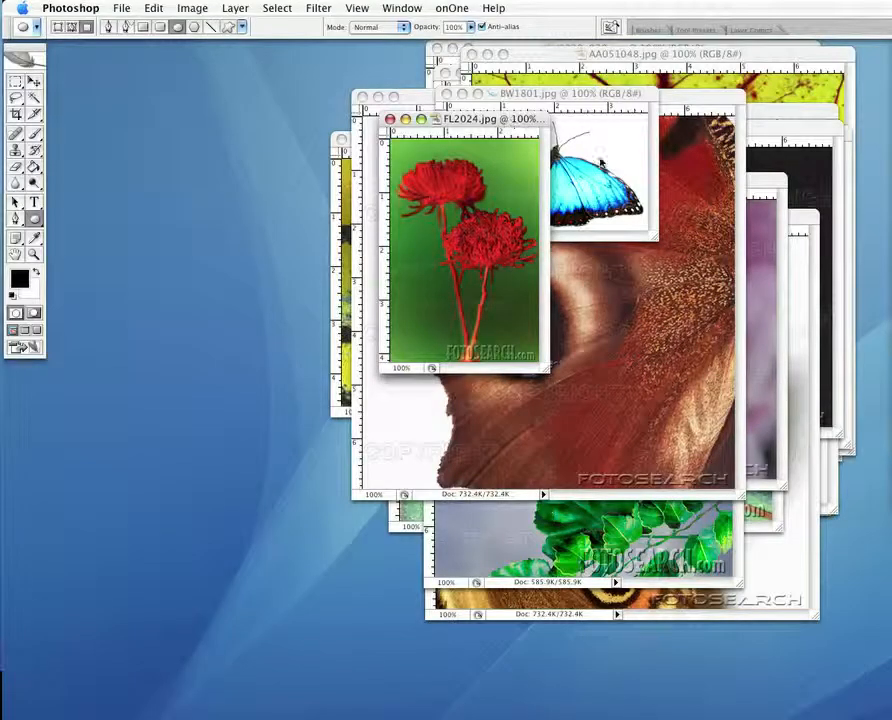
{"action": "key", "text": "F9"}
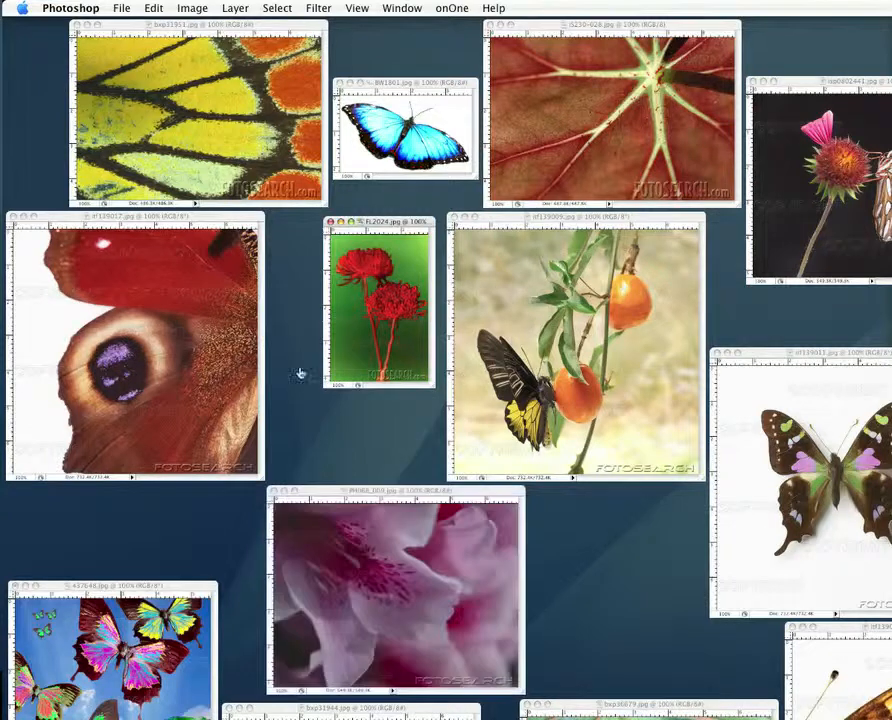
{"action": "left_click", "coordinate": [254, 140]}
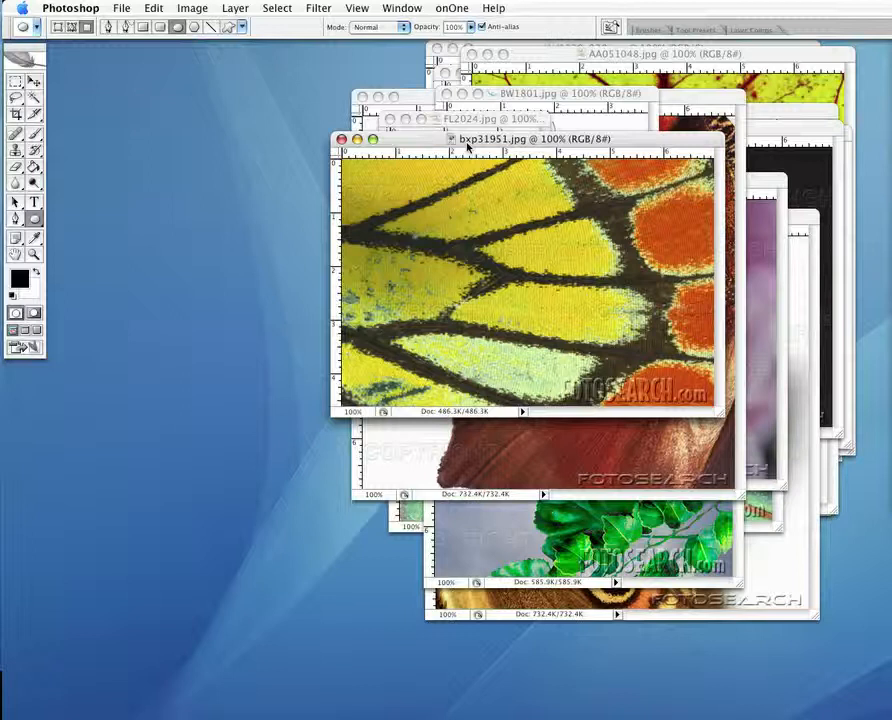
Step: Create a new 7 by 7 inch RGB document at 200 pixels/inch with transparent background contents
{"action": "left_click", "coordinate": [120, 8]}
{"action": "left_click", "coordinate": [128, 30]}
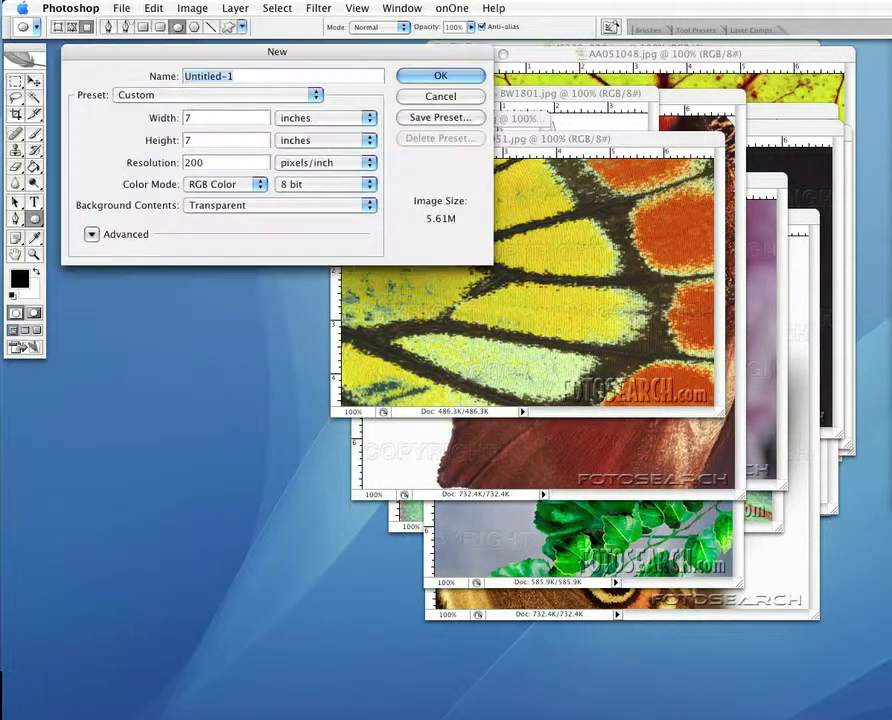
{"action": "left_click", "coordinate": [175, 163]}
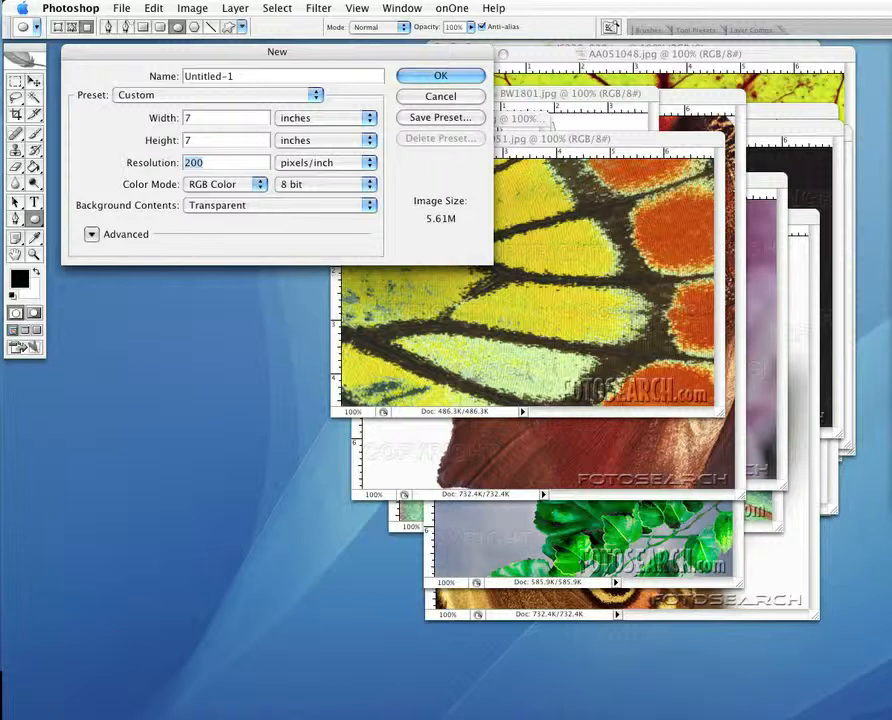
{"action": "left_click", "coordinate": [283, 164]}
{"action": "left_click", "coordinate": [285, 164]}
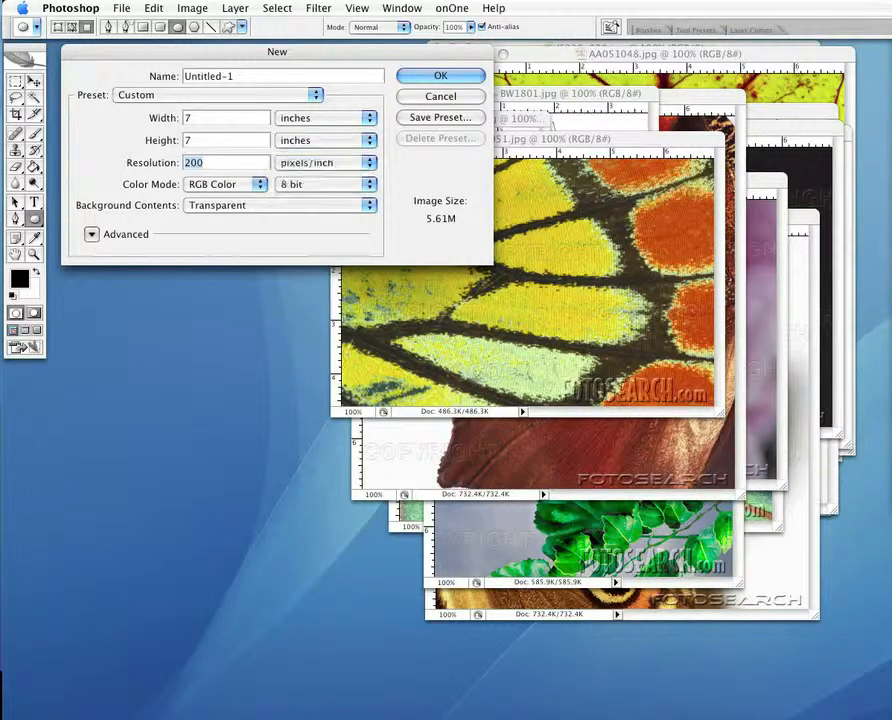
{"action": "left_click", "coordinate": [204, 162]}
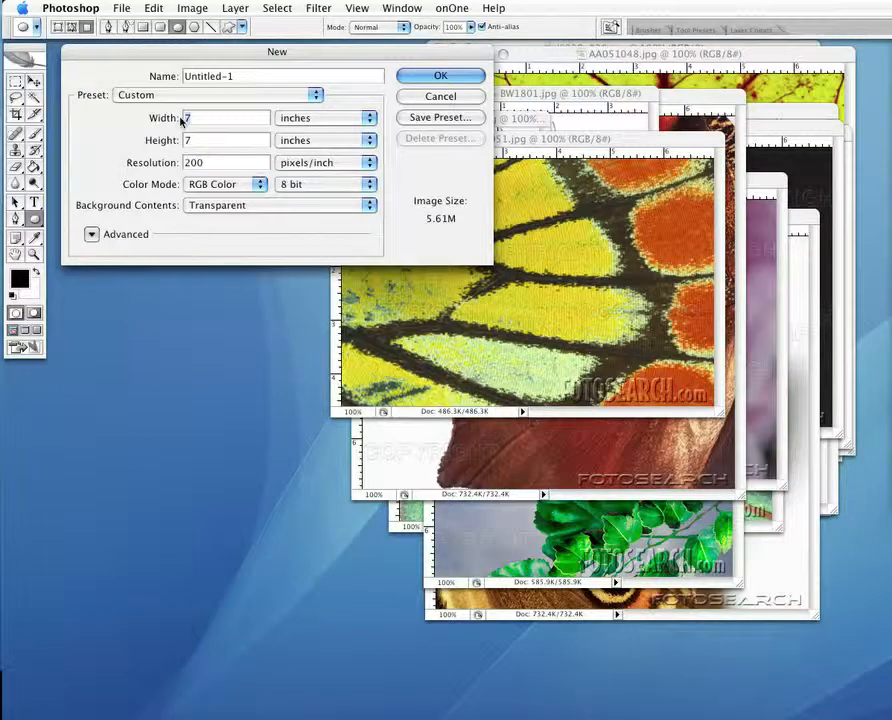
{"action": "left_click", "coordinate": [323, 120]}
{"action": "left_click", "coordinate": [321, 121]}
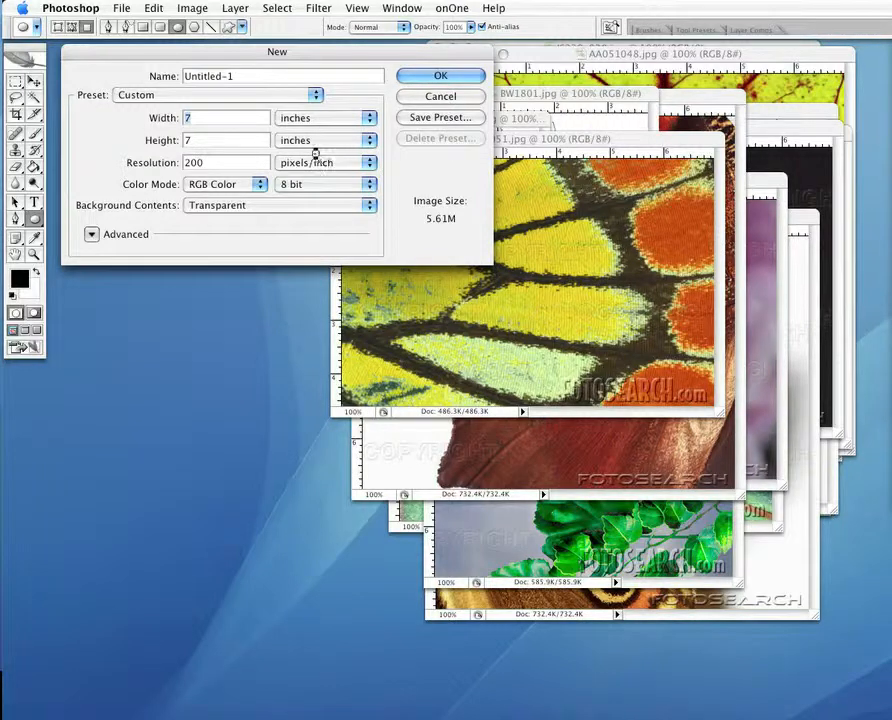
{"action": "key", "text": "Escape"}
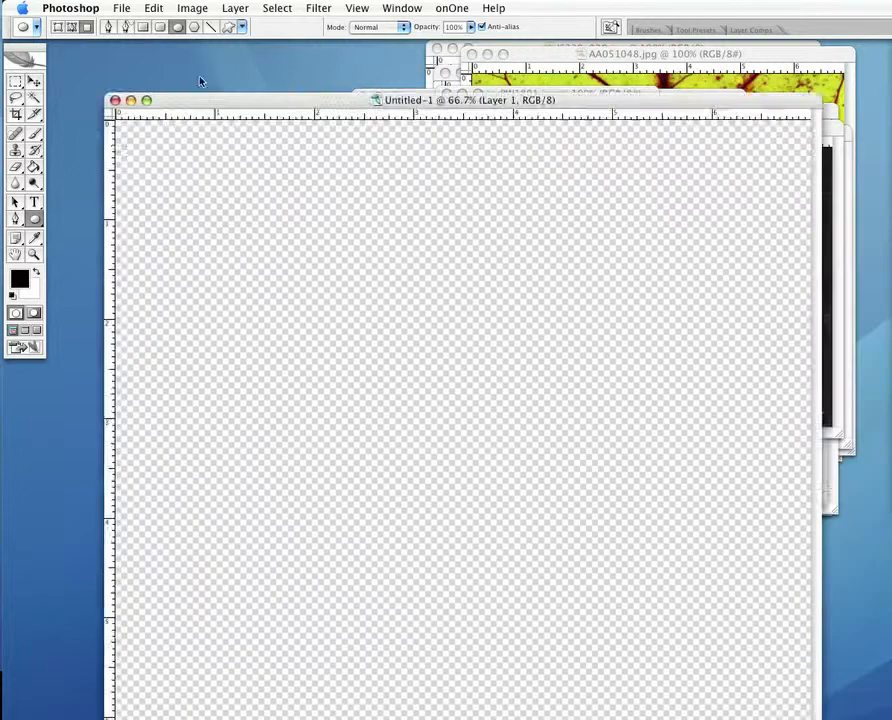
Step: Draw a filled black circle about 5.2 inches in diameter on the new document with the Ellipse tool
{"action": "left_click_drag", "start_coordinate": [235, 101], "coordinate": [185, 45]}
{"action": "key", "text": "super+minus"}
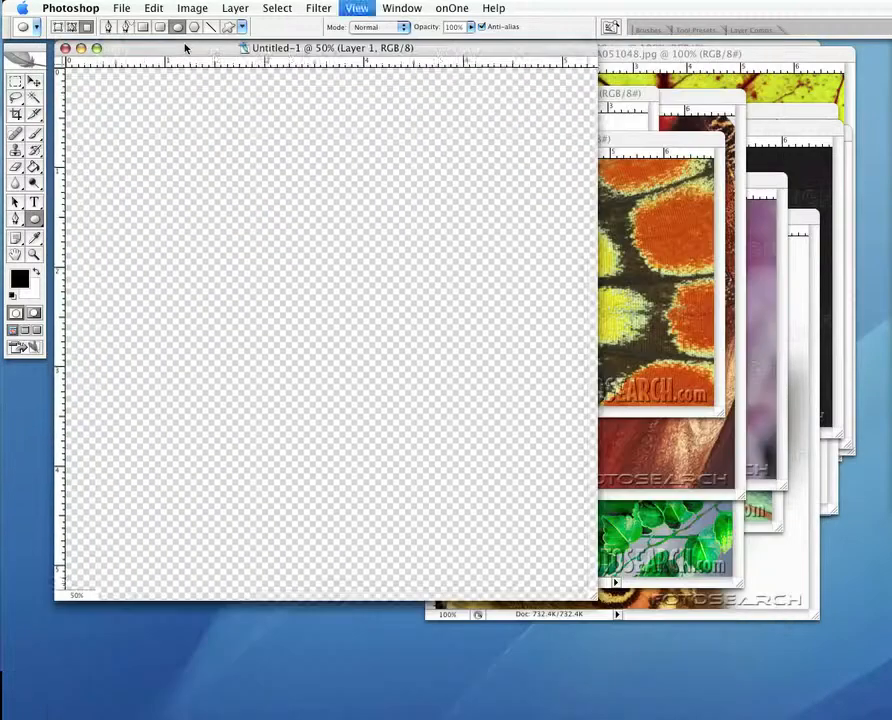
{"action": "left_click_drag", "start_coordinate": [185, 47], "coordinate": [195, 52]}
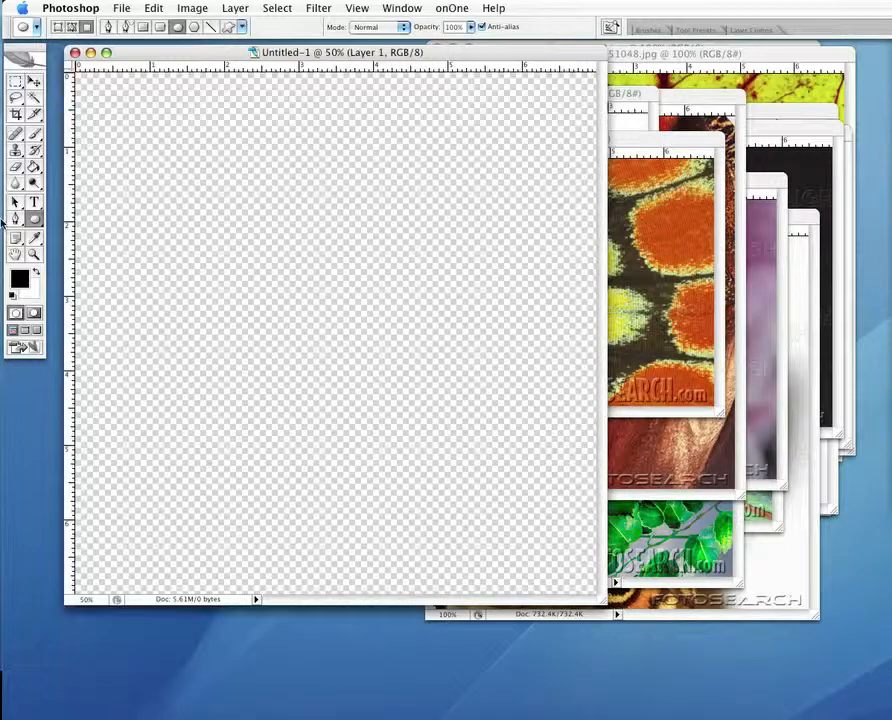
{"action": "left_click", "coordinate": [16, 81]}
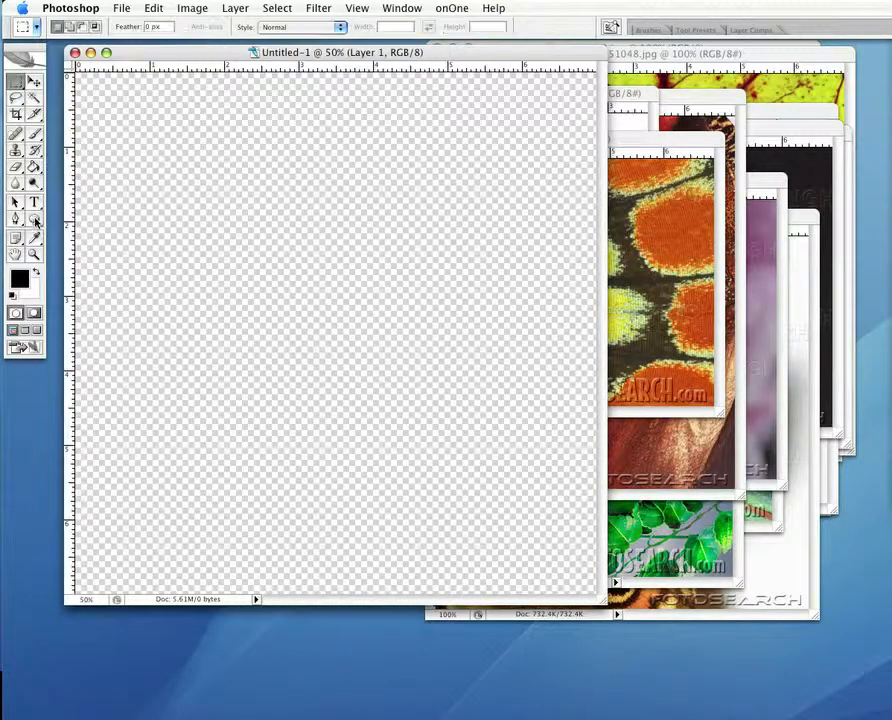
{"action": "left_click", "coordinate": [35, 220]}
{"action": "left_click_drag", "start_coordinate": [35, 220], "coordinate": [74, 247]}
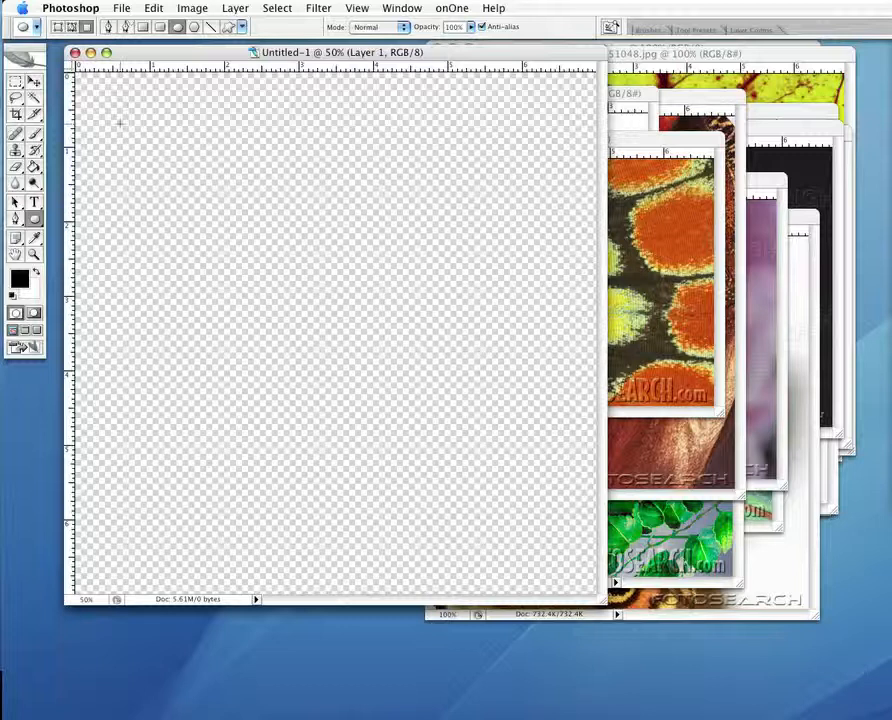
{"action": "left_click_drag", "start_coordinate": [119, 123], "coordinate": [508, 544]}
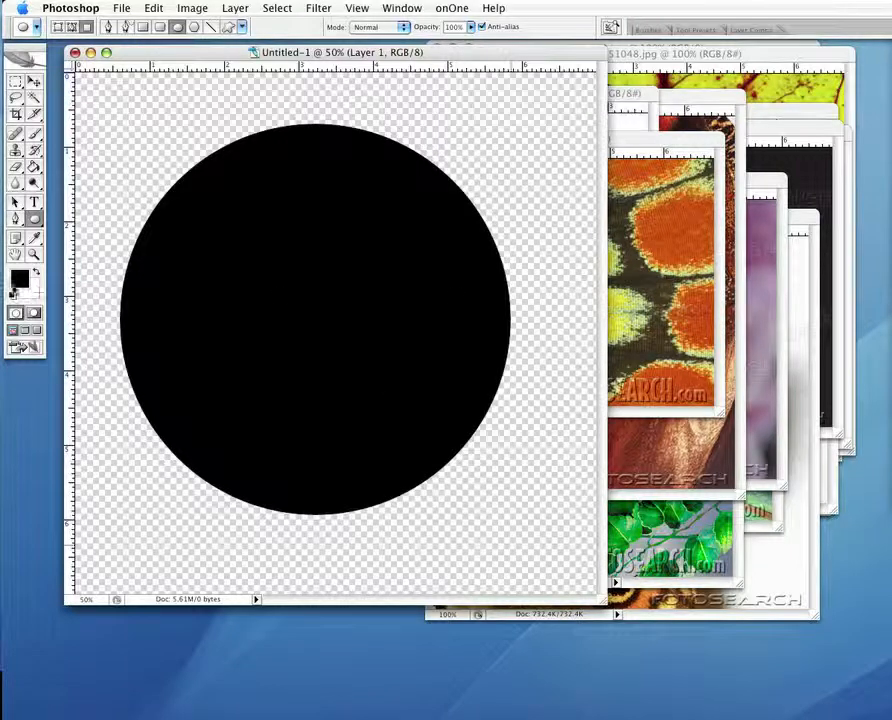
Step: Swap the foreground and background colors back and forth several times
{"action": "left_click", "coordinate": [36, 274]}
{"action": "left_click", "coordinate": [36, 274]}
{"action": "left_click", "coordinate": [36, 274]}
{"action": "left_click", "coordinate": [36, 274]}
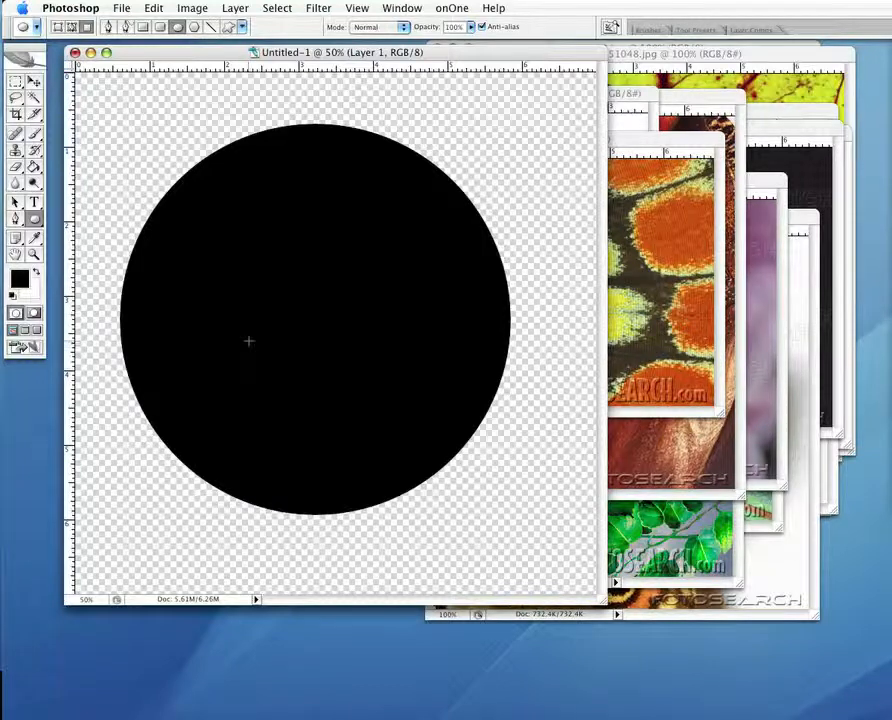
{"action": "key", "text": "x"}
{"action": "key", "text": "x"}
{"action": "key", "text": "x"}
{"action": "key", "text": "x"}
{"action": "key", "text": "x"}
{"action": "key", "text": "x"}
Step: Try red (e41717) as the foreground color, swapping it with the background, and restore the default black and white
{"action": "left_click", "coordinate": [19, 277]}
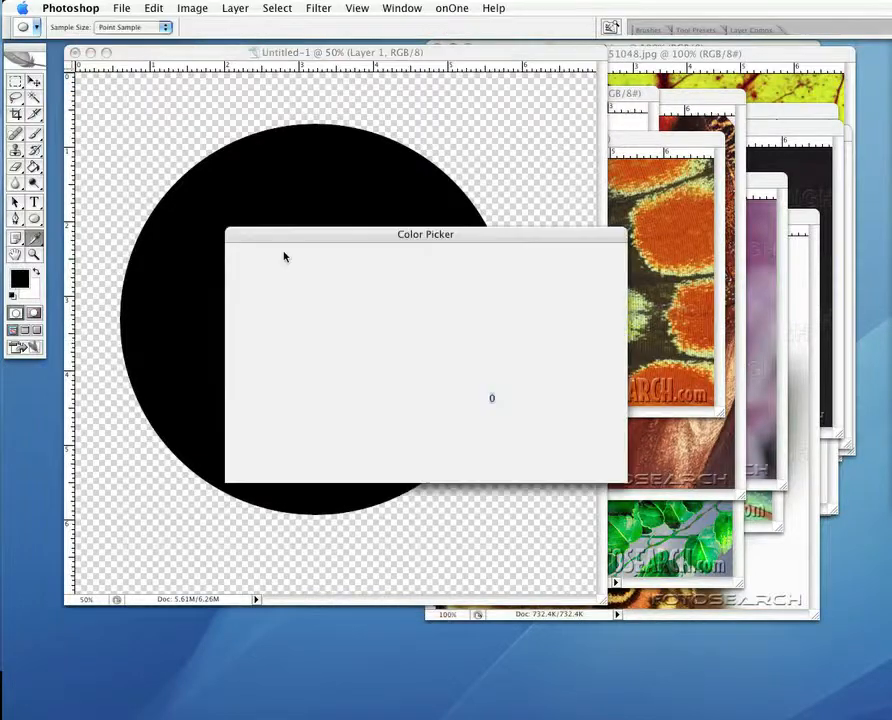
{"action": "left_click", "coordinate": [406, 290]}
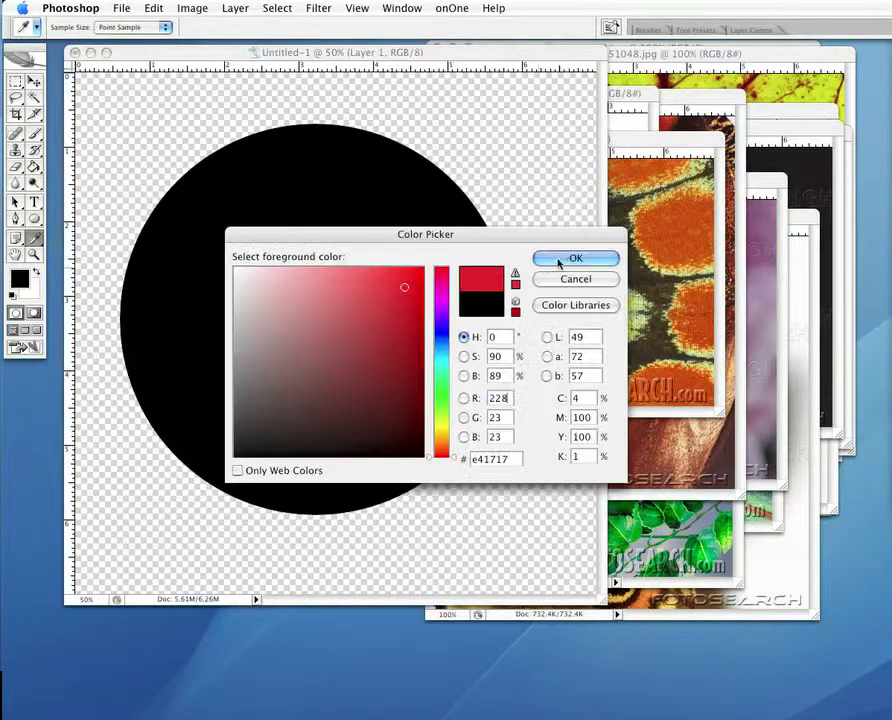
{"action": "left_click", "coordinate": [576, 259]}
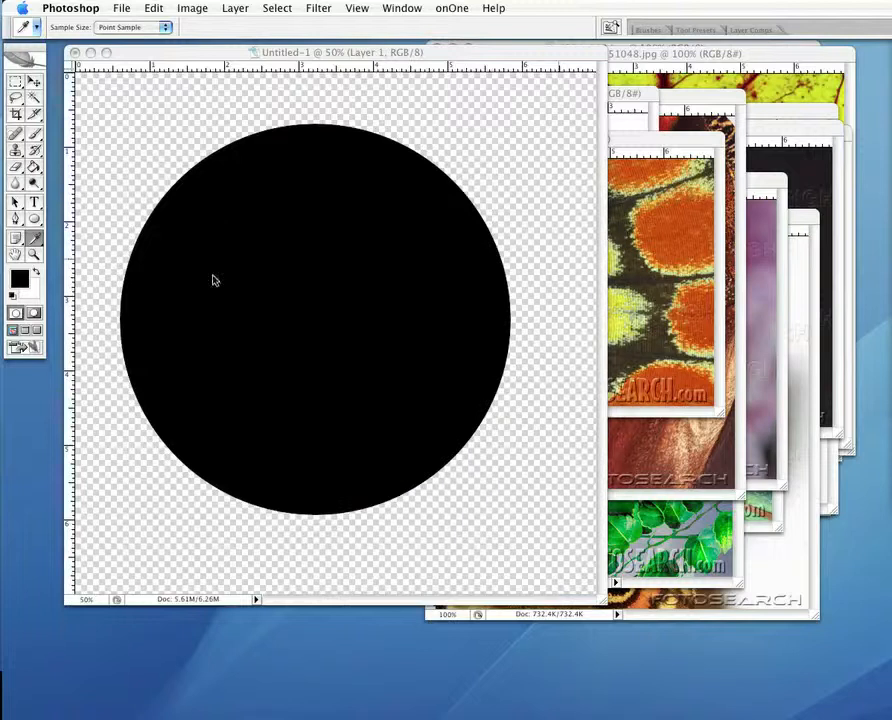
{"action": "left_click", "coordinate": [37, 272]}
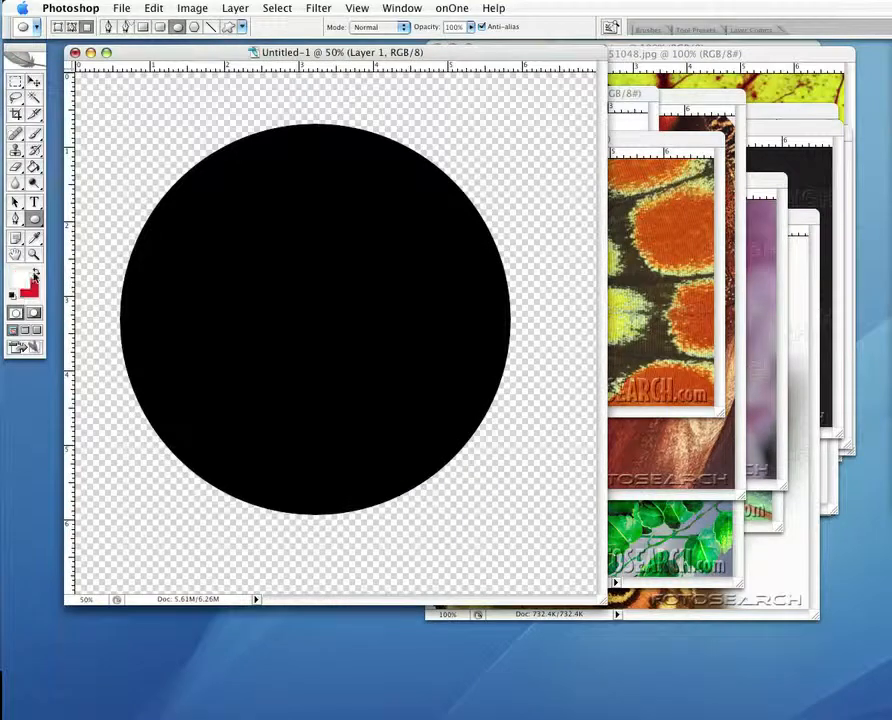
{"action": "left_click", "coordinate": [36, 272]}
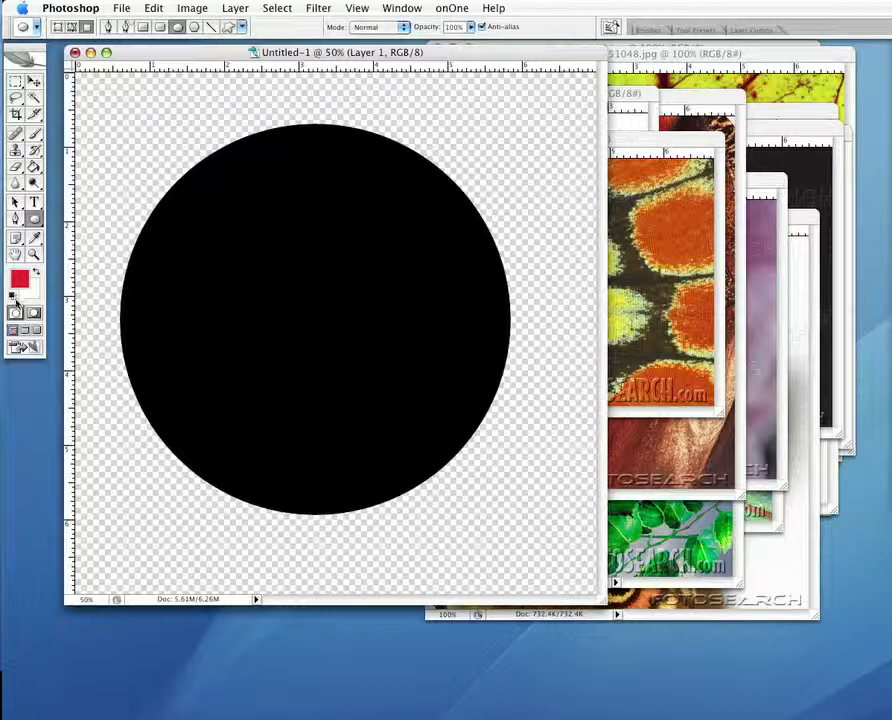
{"action": "left_click", "coordinate": [13, 297]}
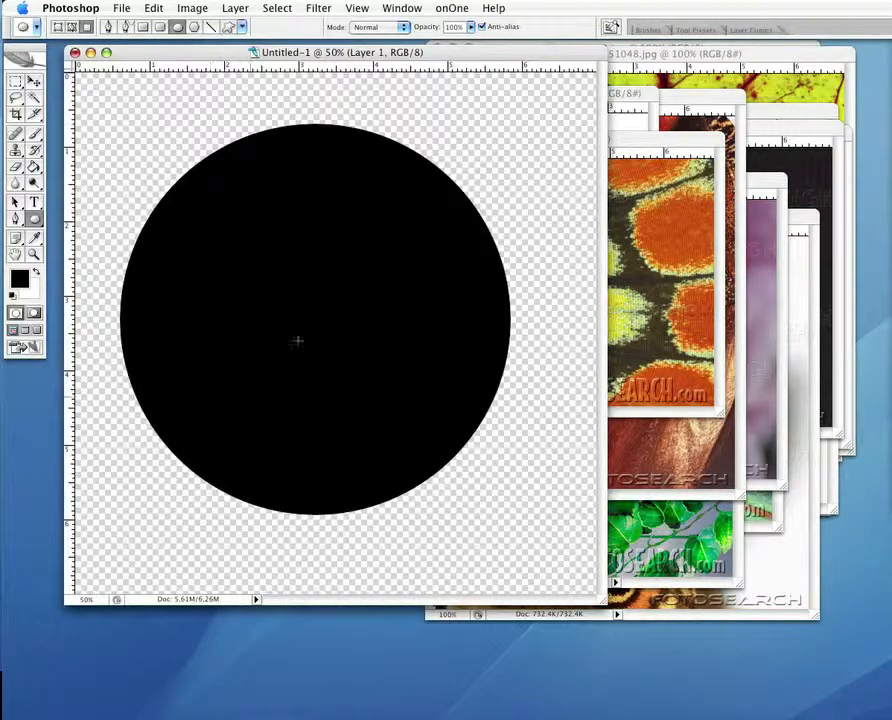
Step: Trim the canvas on all four sides to the circle, based on the top left pixel color, and switch to full-screen view
{"action": "left_click", "coordinate": [178, 9]}
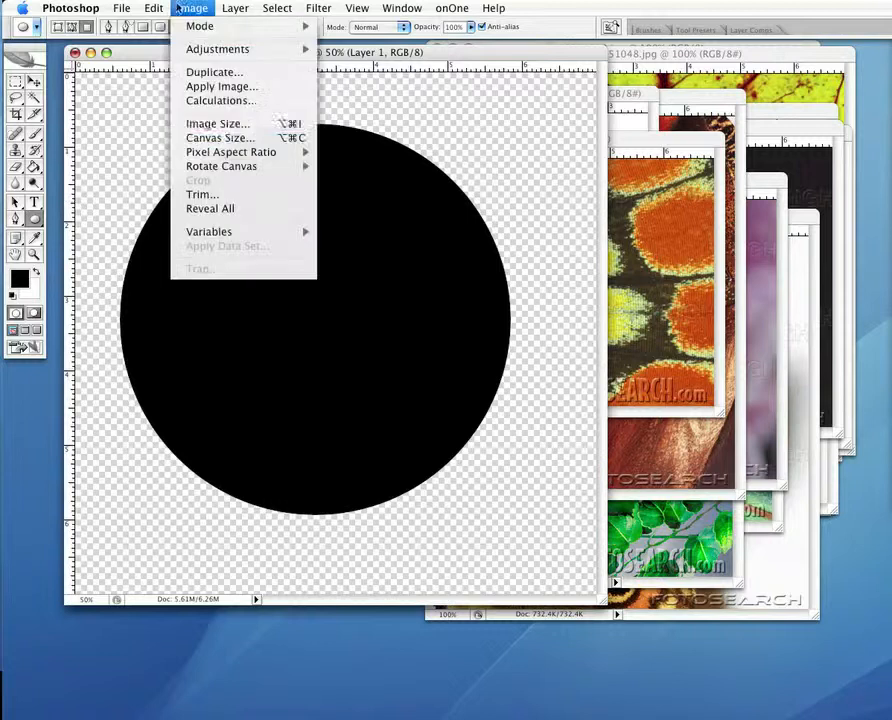
{"action": "left_click", "coordinate": [222, 195]}
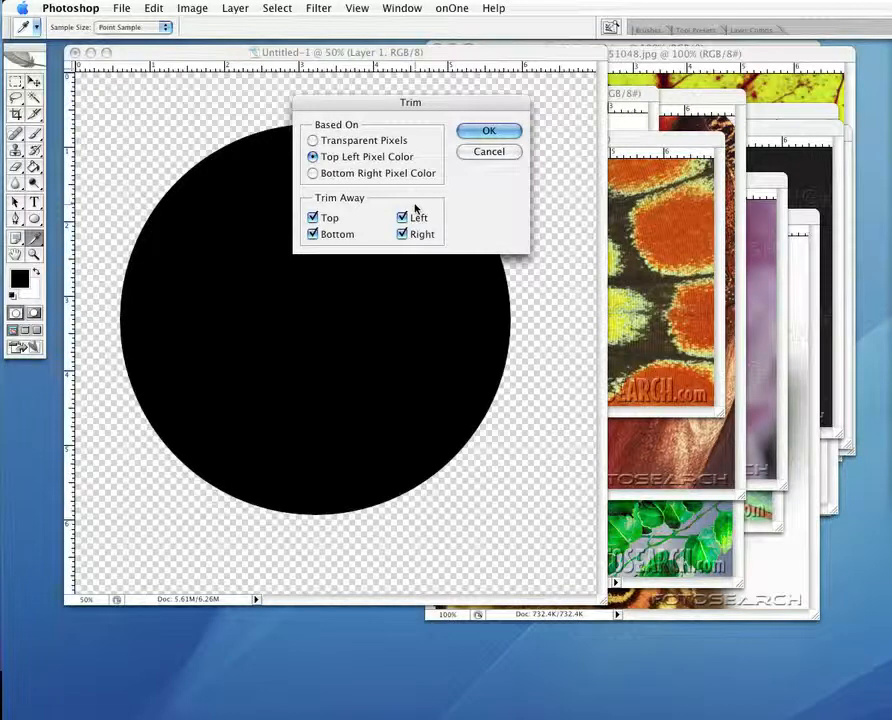
{"action": "left_click", "coordinate": [507, 132]}
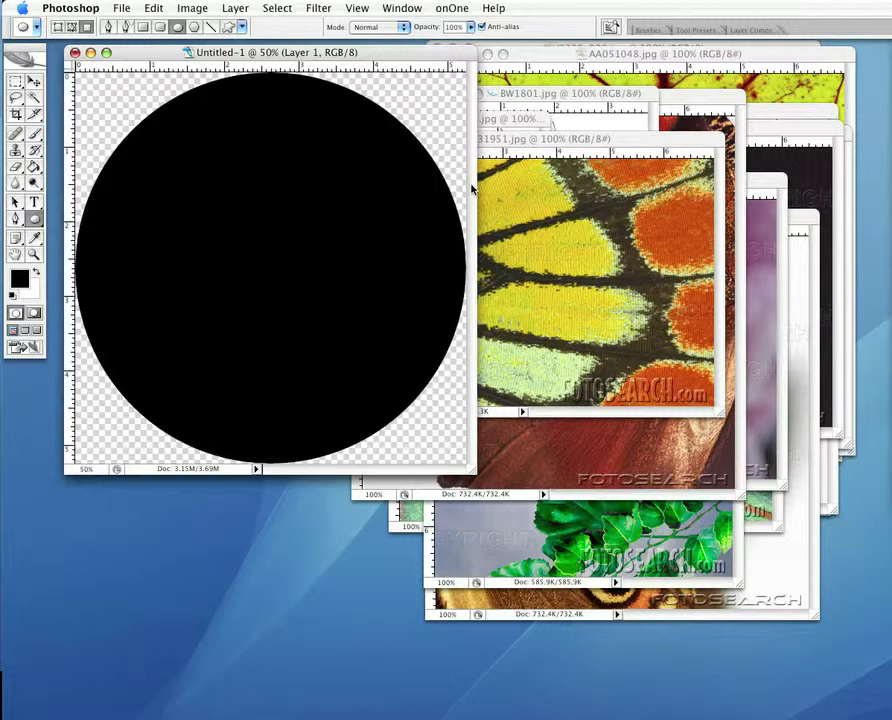
{"action": "key", "text": "f"}
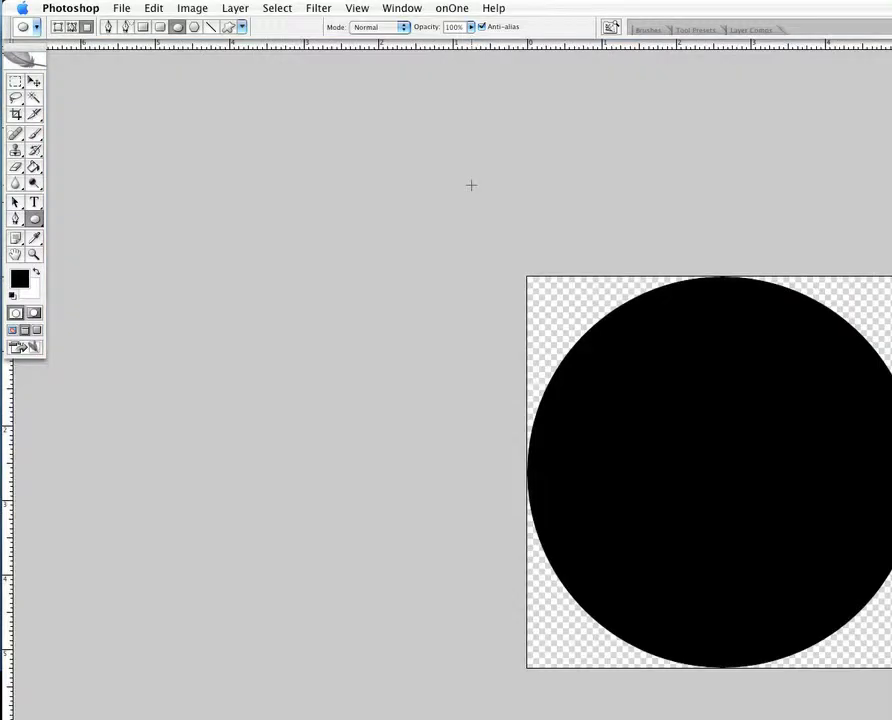
Step: Resize the image to a document width of 7 inches, keeping proportions constrained and resampling with Bicubic
{"action": "left_click_drag", "start_coordinate": [582, 336], "coordinate": [199, 167]}
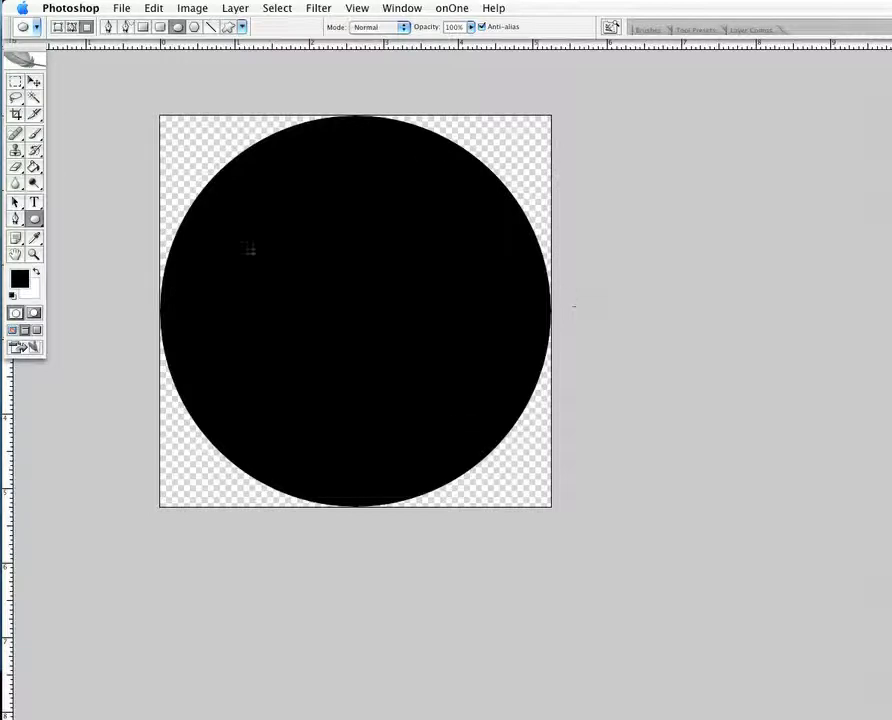
{"action": "left_click", "coordinate": [186, 8]}
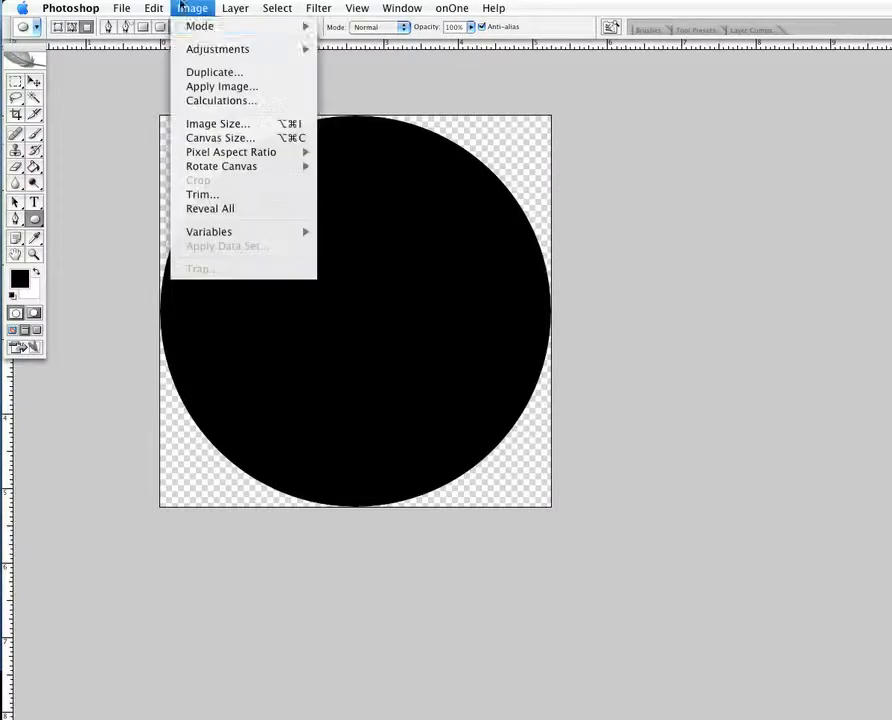
{"action": "left_click", "coordinate": [233, 127]}
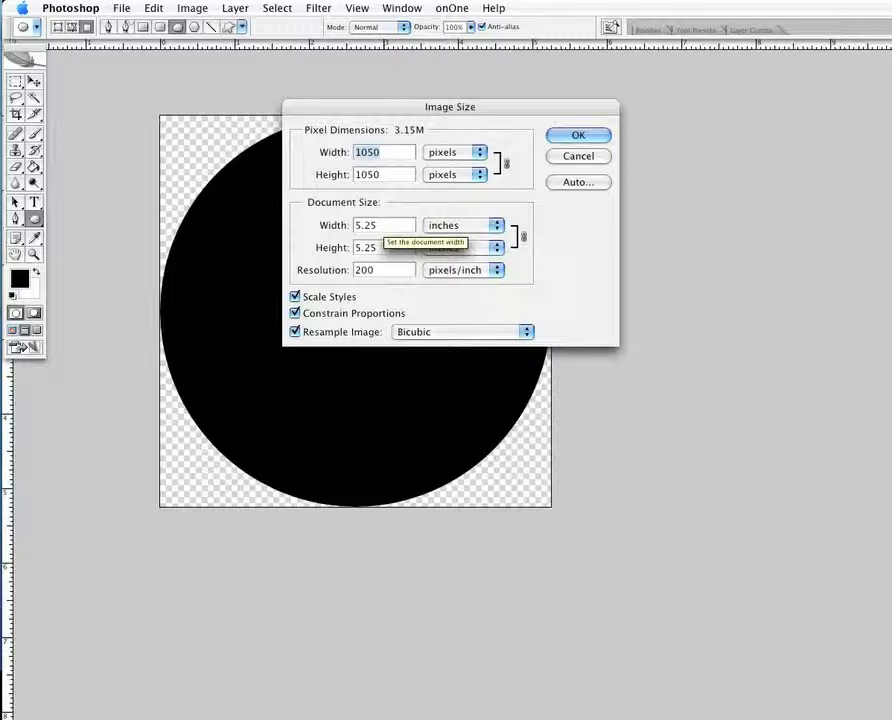
{"action": "left_click", "coordinate": [376, 225]}
{"action": "left_click_drag", "start_coordinate": [376, 225], "coordinate": [331, 224]}
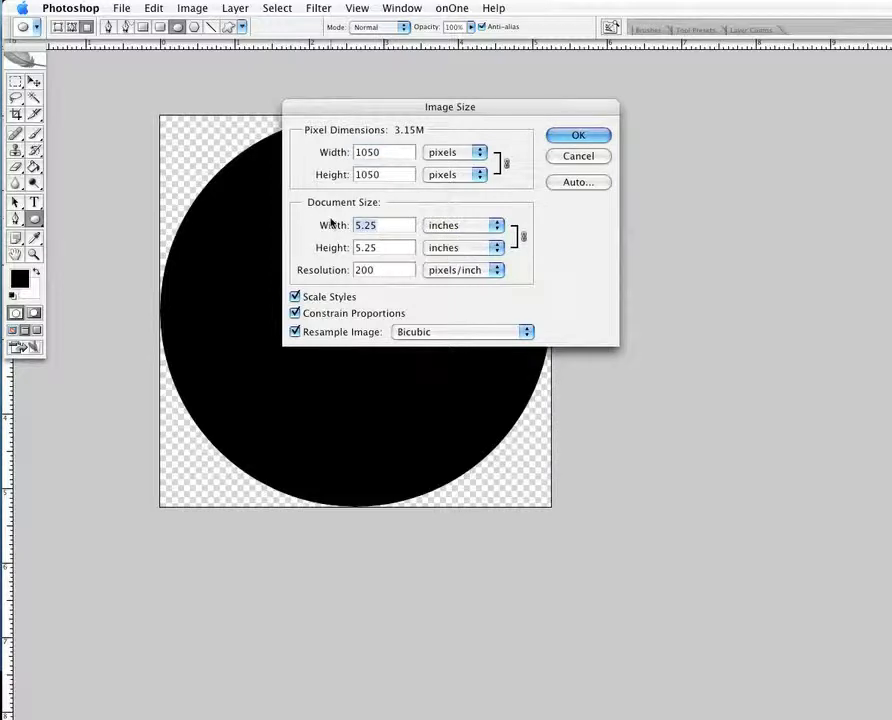
{"action": "type", "text": "7"}
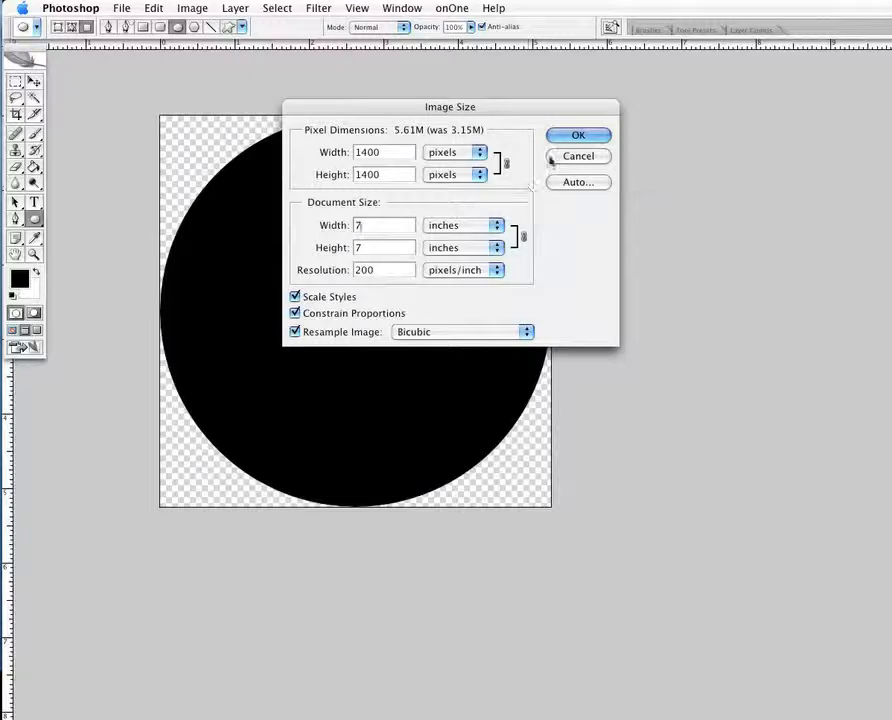
{"action": "left_click", "coordinate": [574, 136]}
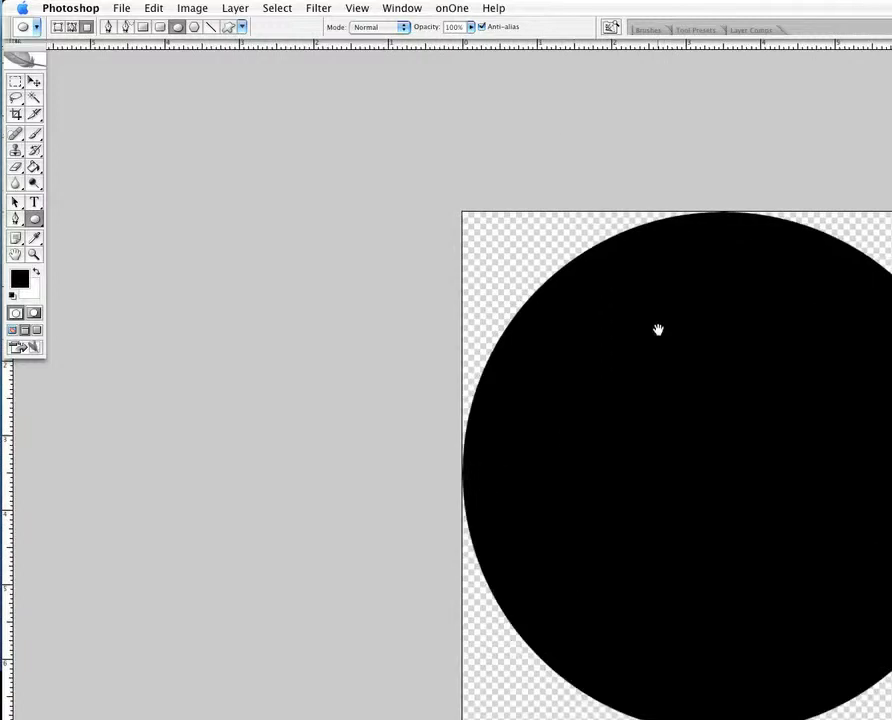
Step: Fill the four transparent corners around the black circle with white using the Paint Bucket
{"action": "left_click_drag", "start_coordinate": [658, 330], "coordinate": [337, 215]}
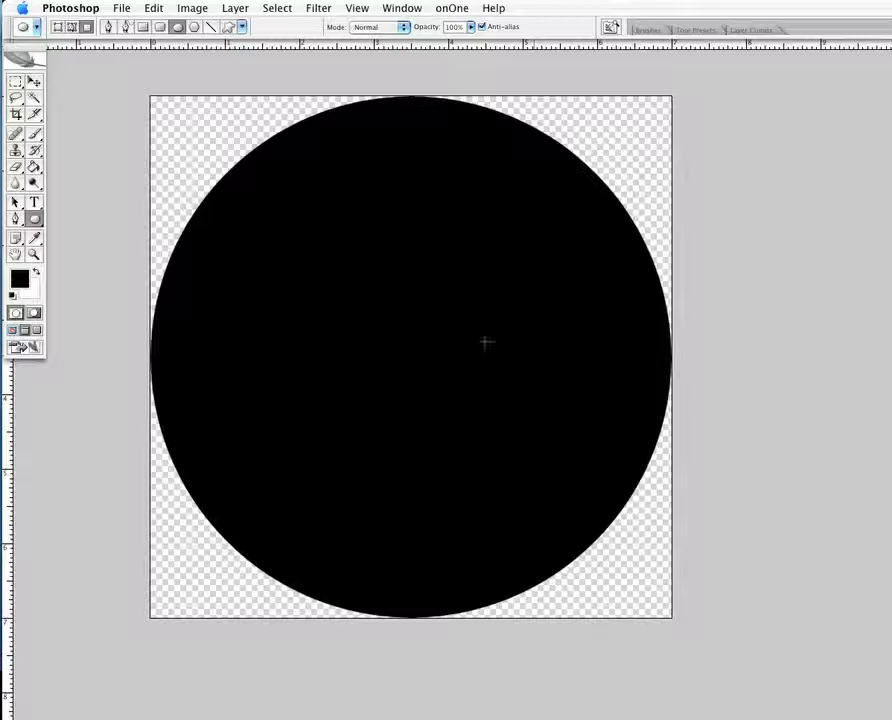
{"action": "left_click", "coordinate": [34, 166]}
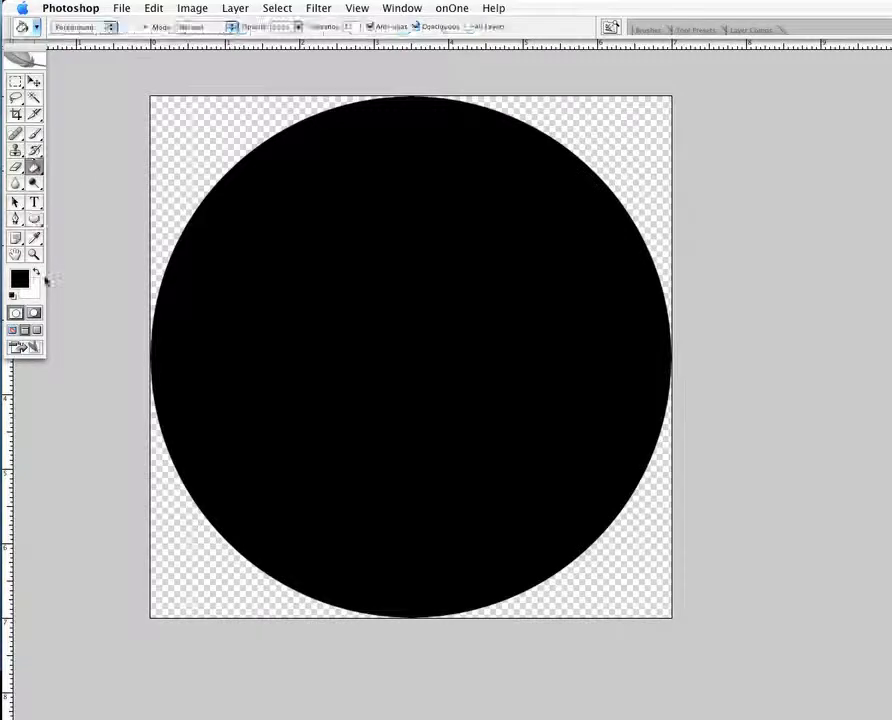
{"action": "key", "text": "x"}
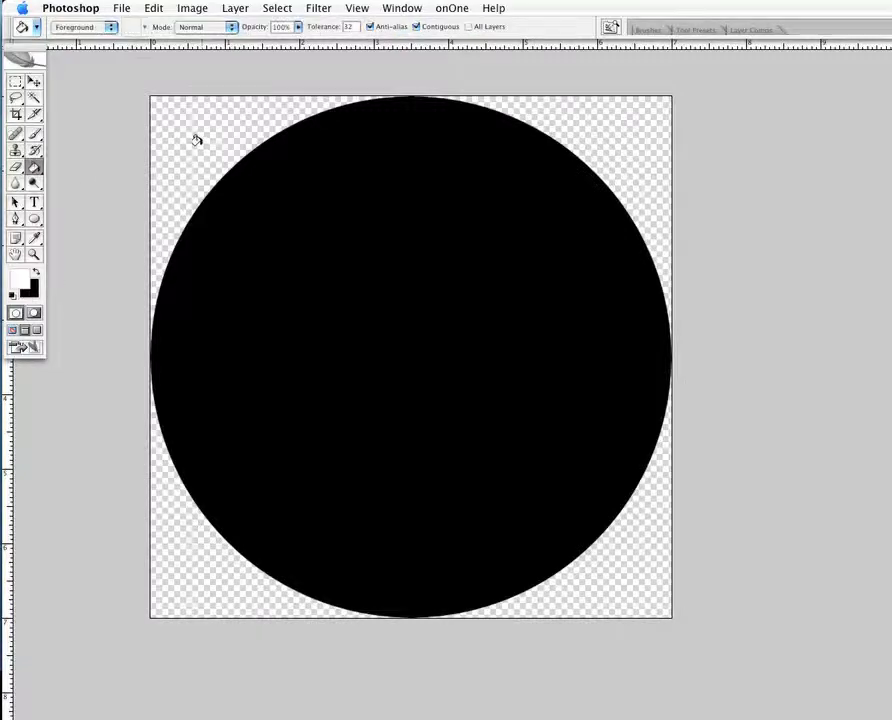
{"action": "left_click", "coordinate": [196, 140]}
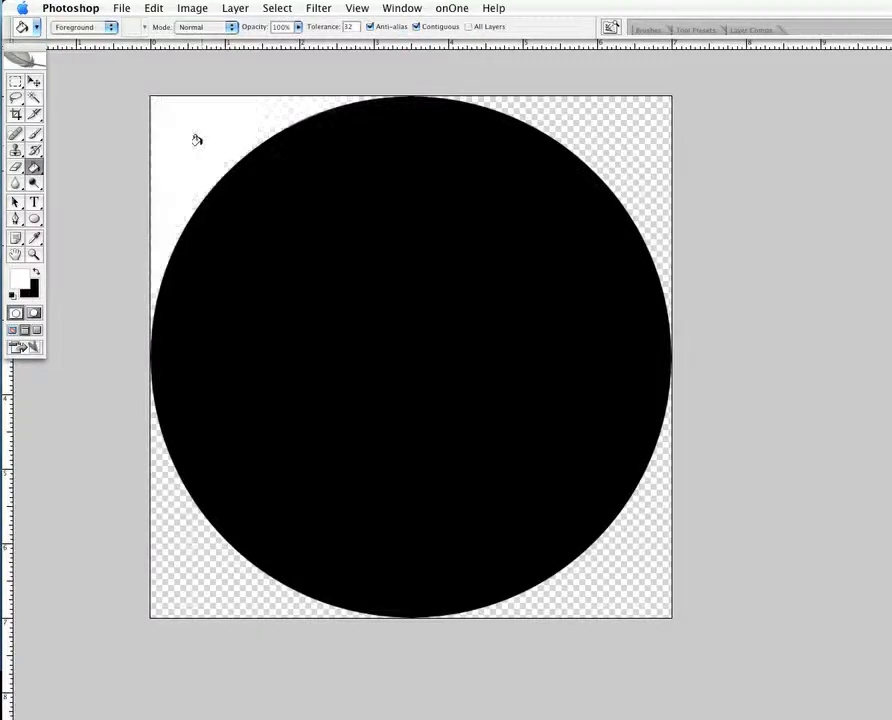
{"action": "left_click", "coordinate": [572, 136]}
{"action": "left_click", "coordinate": [628, 532]}
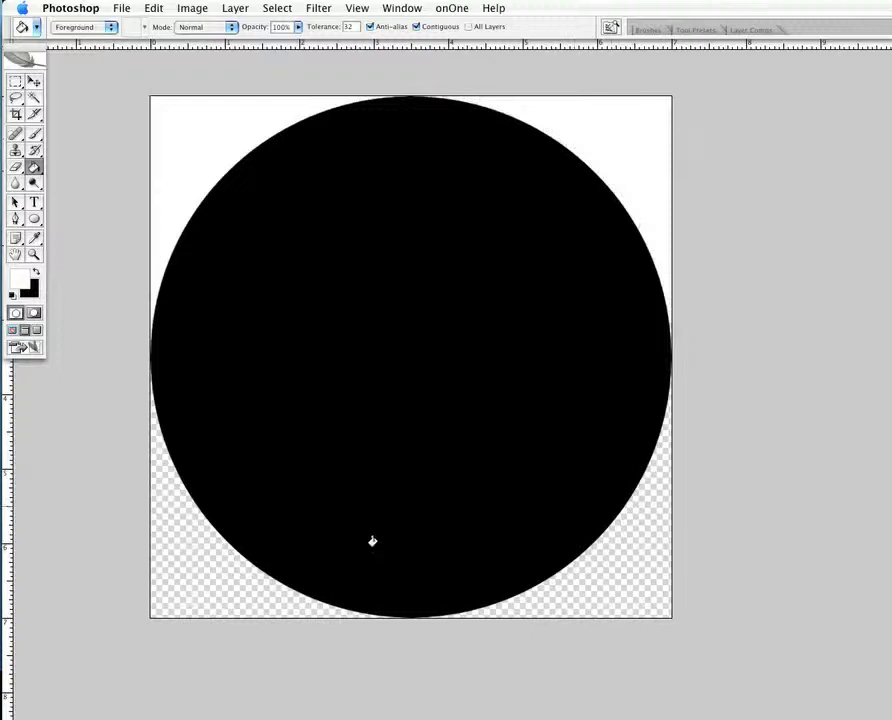
{"action": "left_click", "coordinate": [192, 554]}
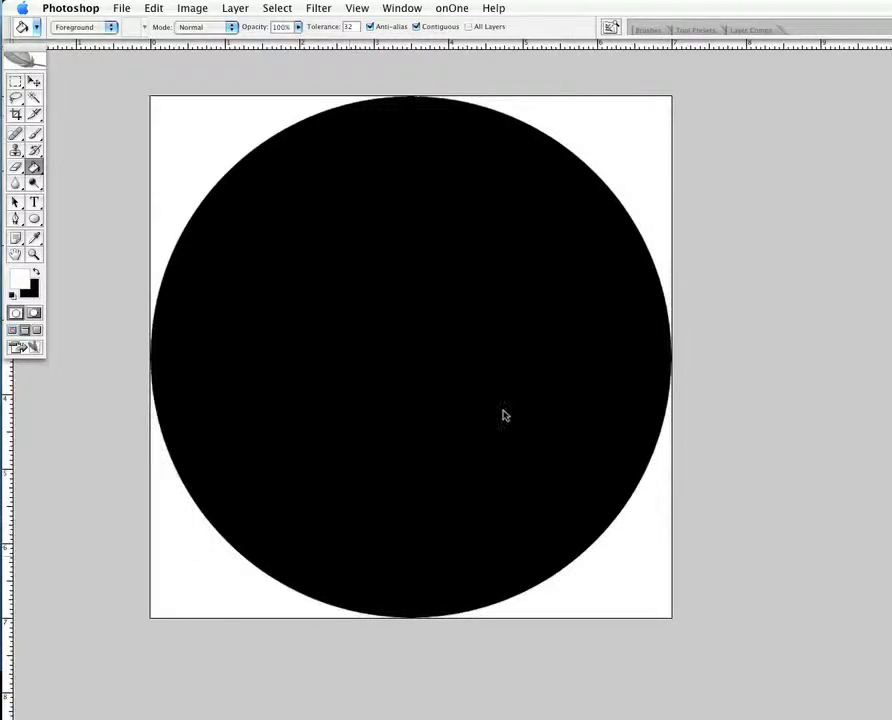
Step: Enlarge the canvas to 10 by 10 inches, anchored at the center
{"action": "left_click", "coordinate": [166, 8]}
{"action": "mouse_move", "coordinate": [192, 8]}
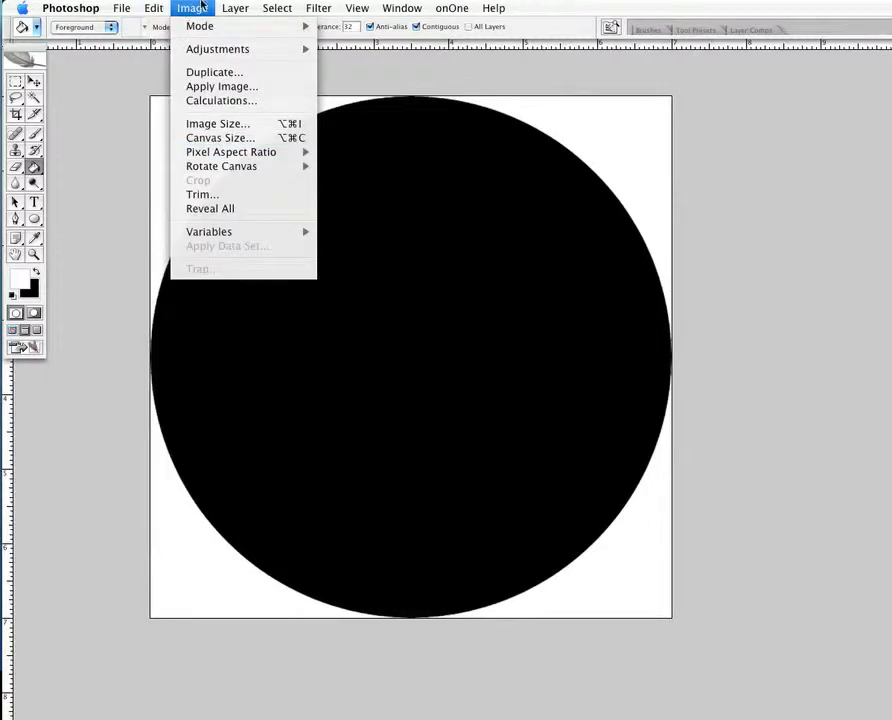
{"action": "left_click", "coordinate": [219, 138]}
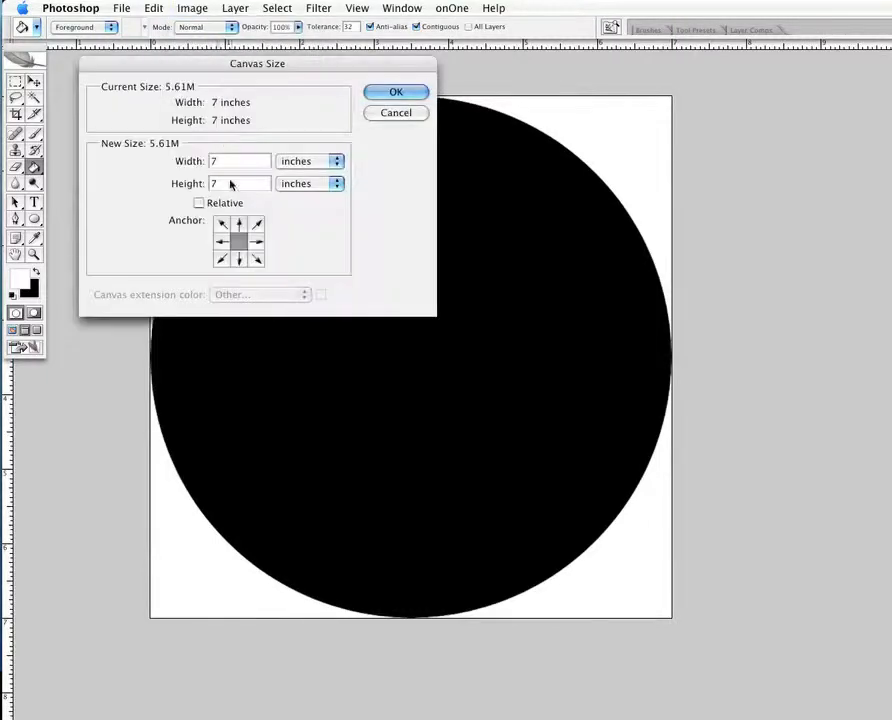
{"action": "left_click", "coordinate": [205, 14]}
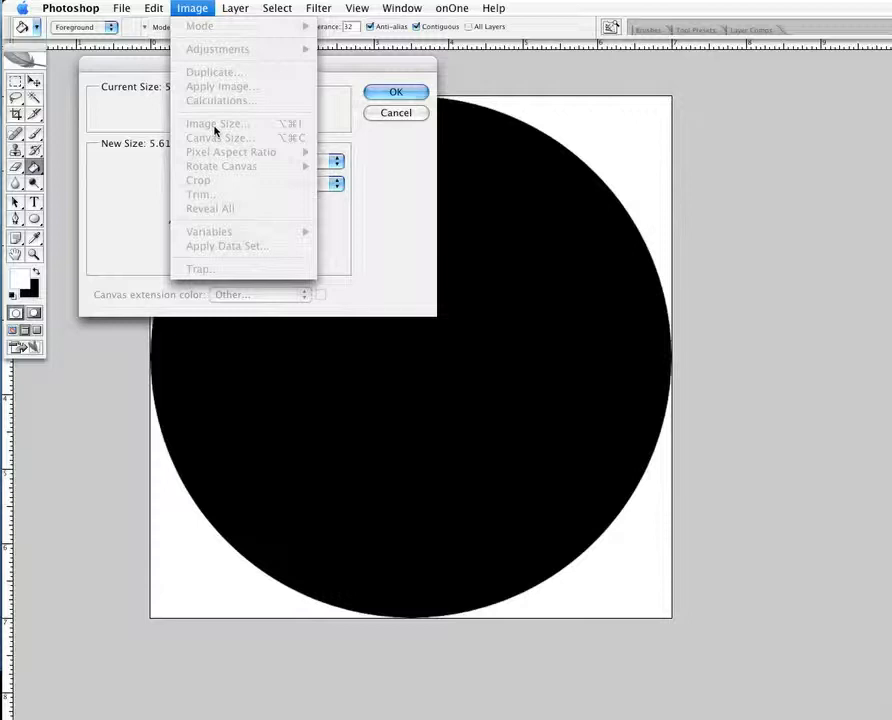
{"action": "left_click", "coordinate": [394, 115]}
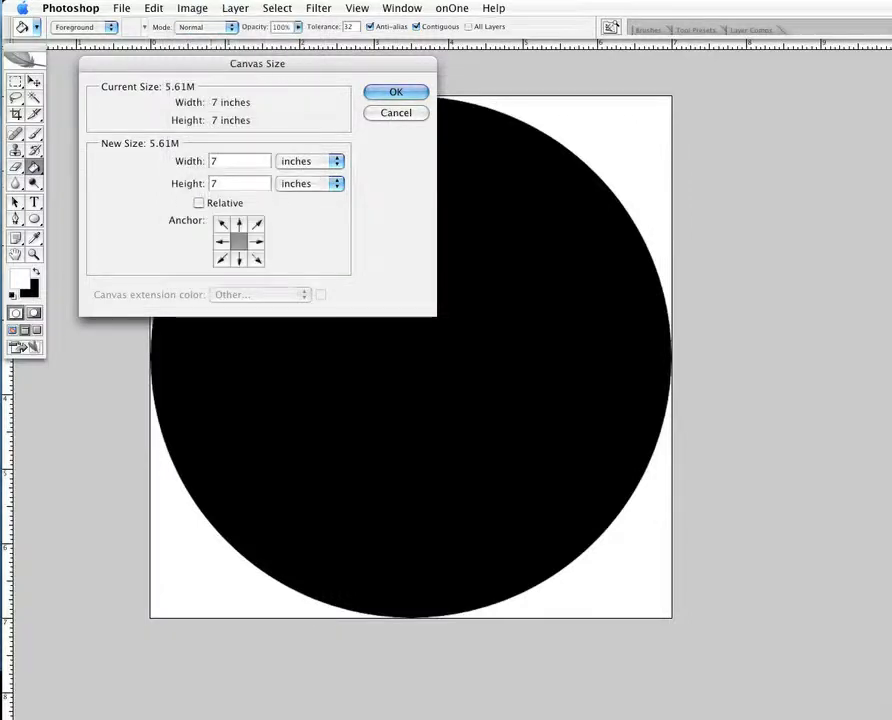
{"action": "type", "text": "10"}
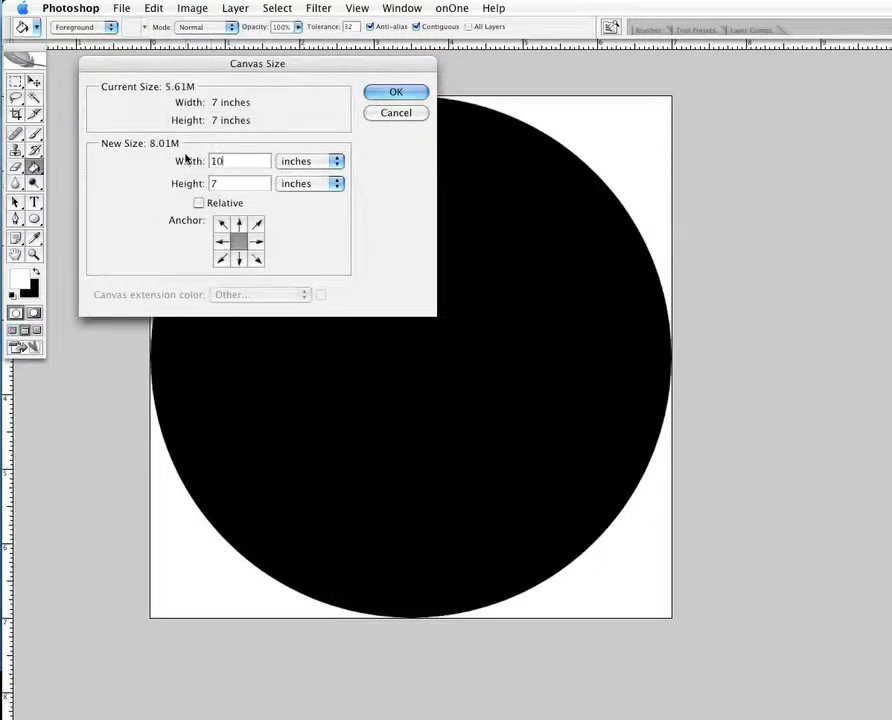
{"action": "key", "text": "Tab"}
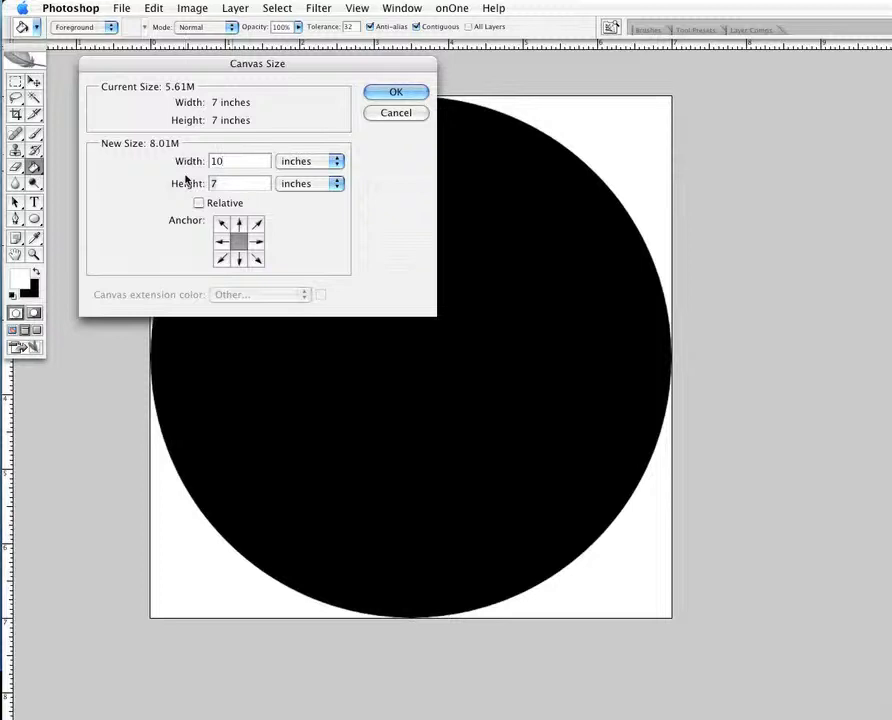
{"action": "type", "text": "10"}
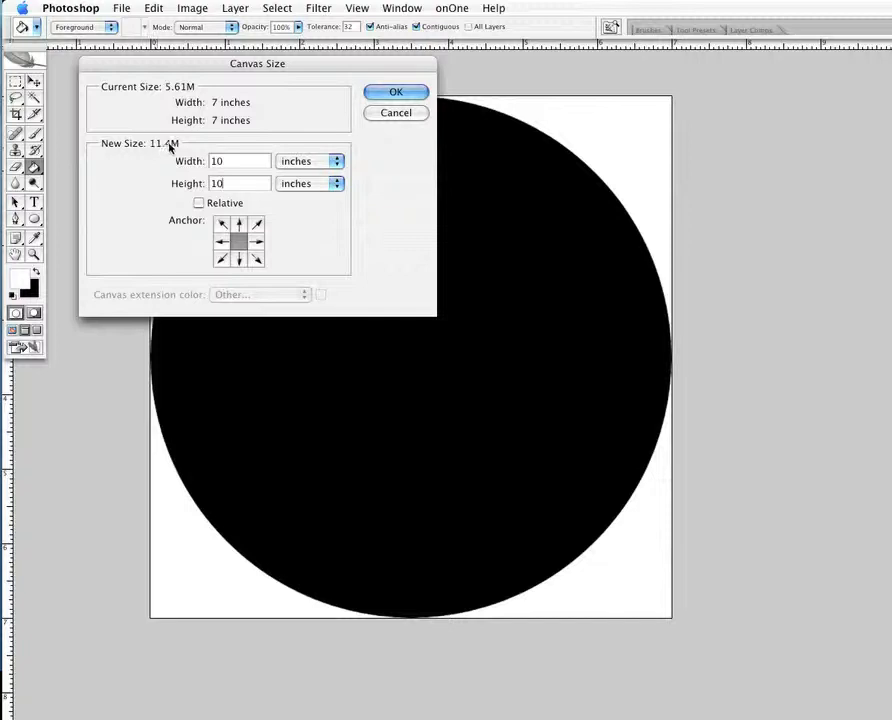
{"action": "left_click", "coordinate": [382, 94]}
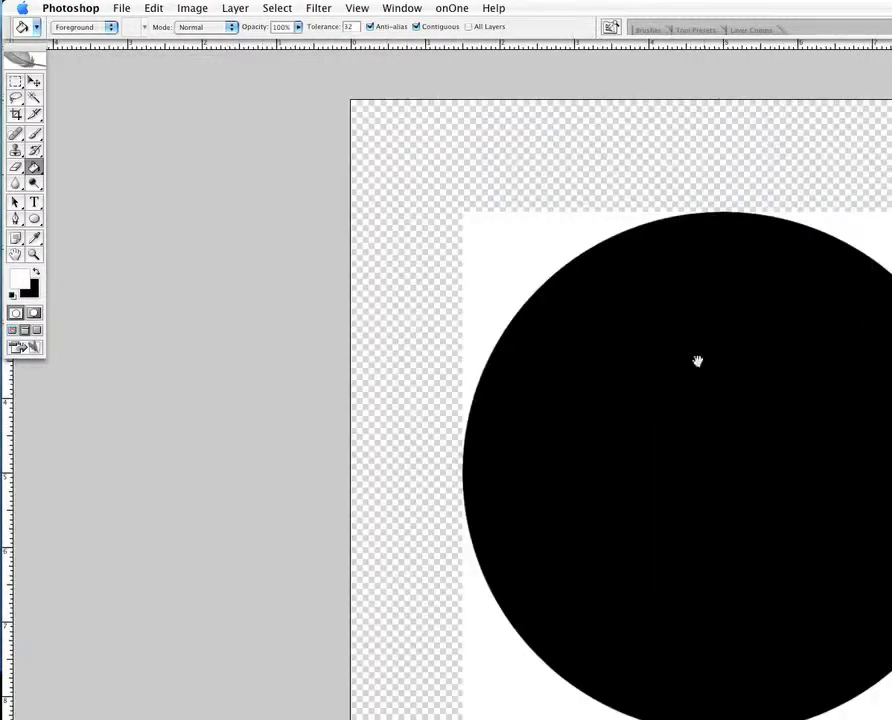
Step: Fill the transparent border around the white square with white using the Paint Bucket
{"action": "left_click_drag", "start_coordinate": [692, 358], "coordinate": [466, 252]}
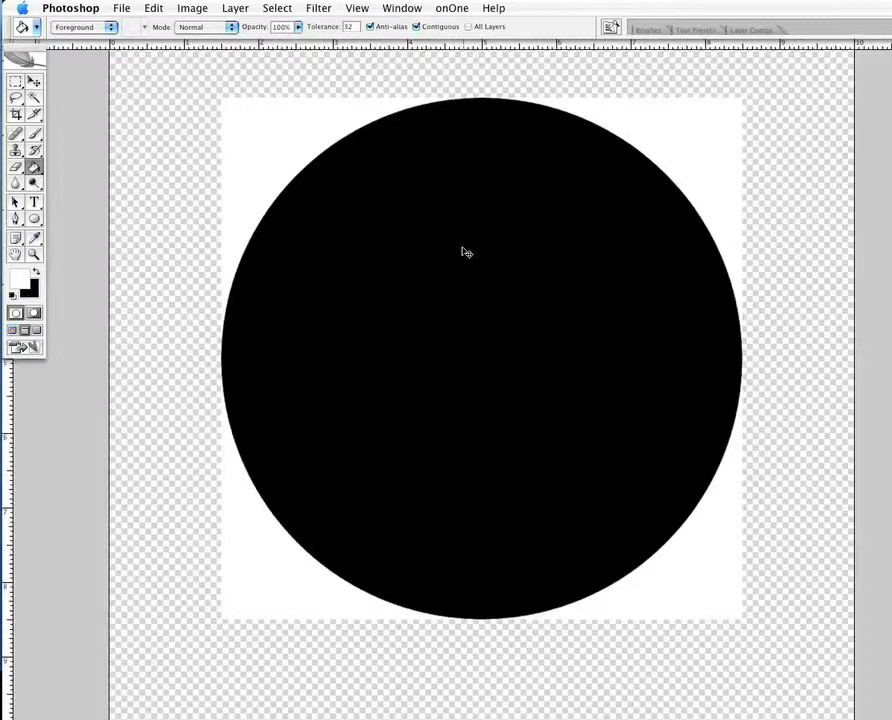
{"action": "key", "text": "super+minus"}
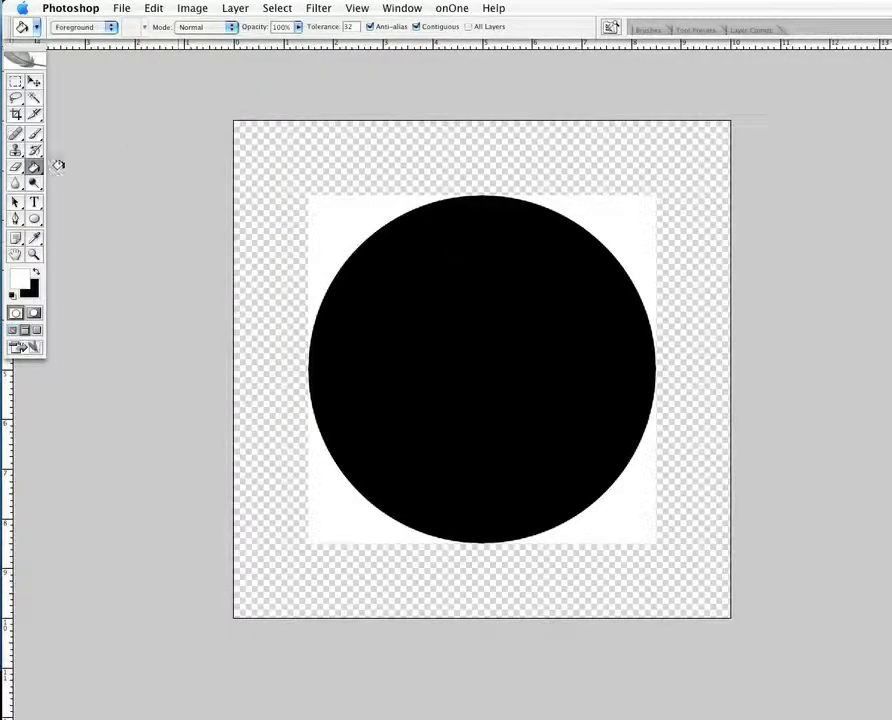
{"action": "left_click", "coordinate": [247, 140]}
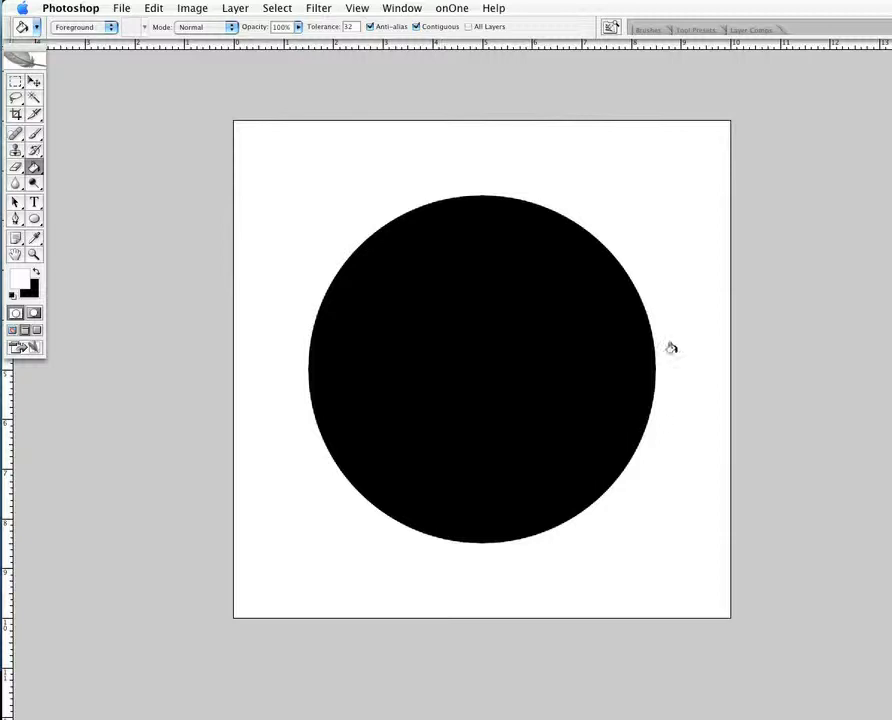
Step: Arrange the Layers and History palettes beside the canvas, with History above Layers
{"action": "left_click_drag", "start_coordinate": [659, 424], "coordinate": [569, 401]}
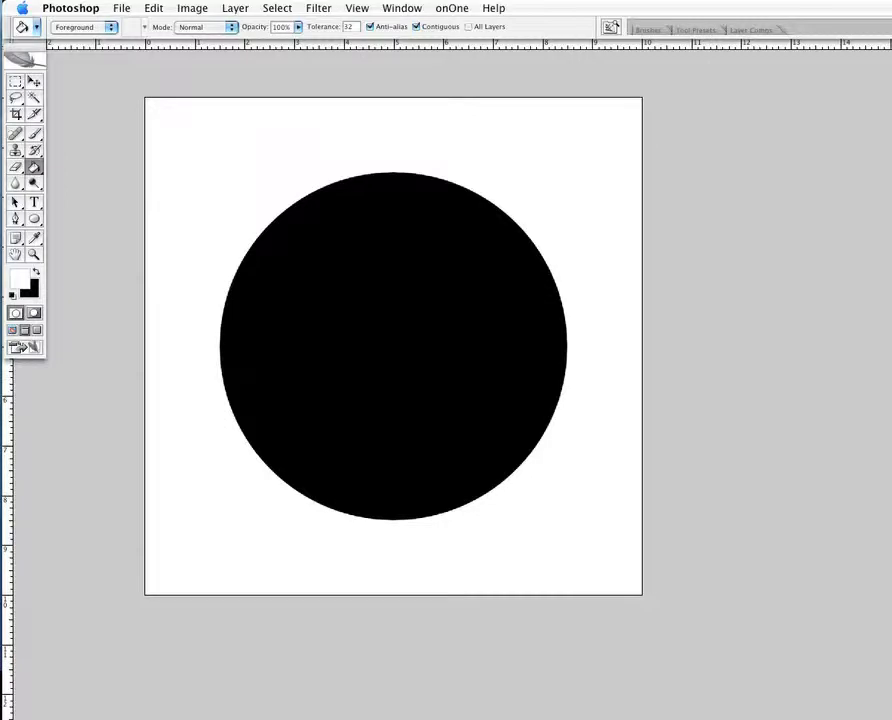
{"action": "left_click_drag", "start_coordinate": [891, 250], "coordinate": [836, 156]}
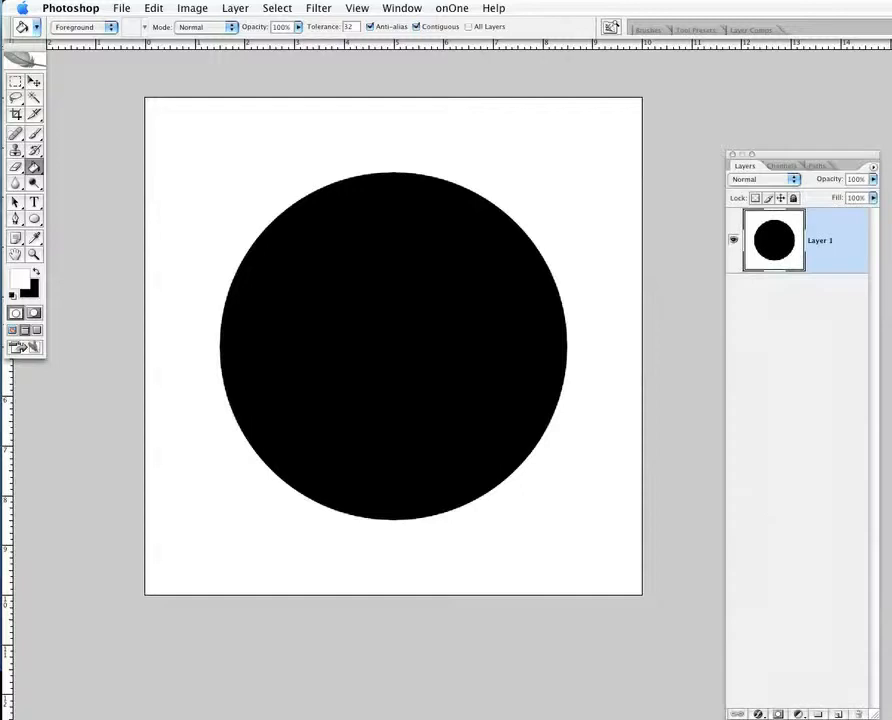
{"action": "left_click_drag", "start_coordinate": [891, 90], "coordinate": [850, 76]}
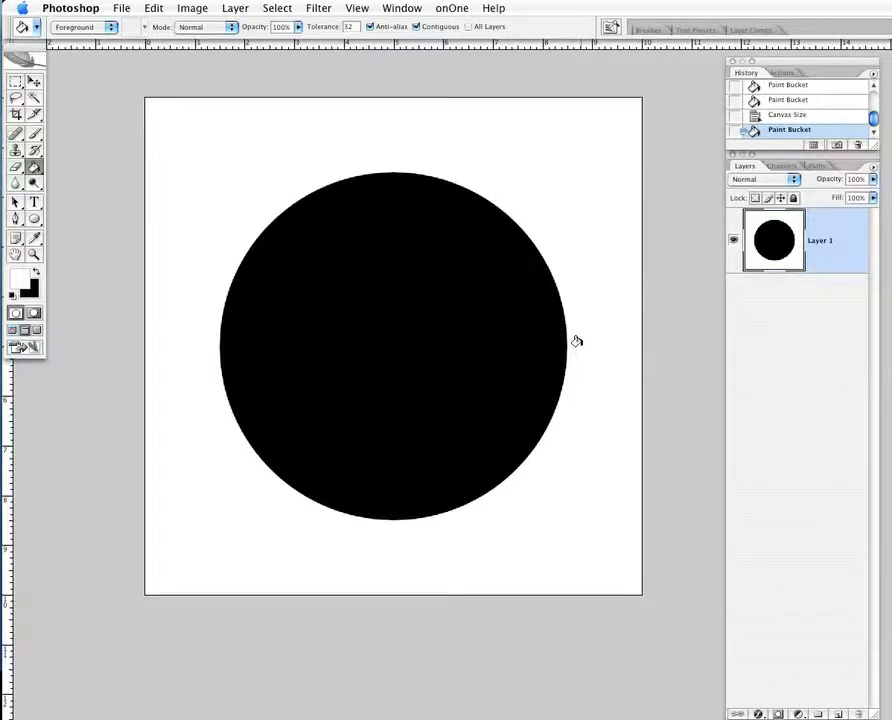
Step: Duplicate Layer 1 within the same document and name the copy White Temp
{"action": "right_click", "coordinate": [858, 254]}
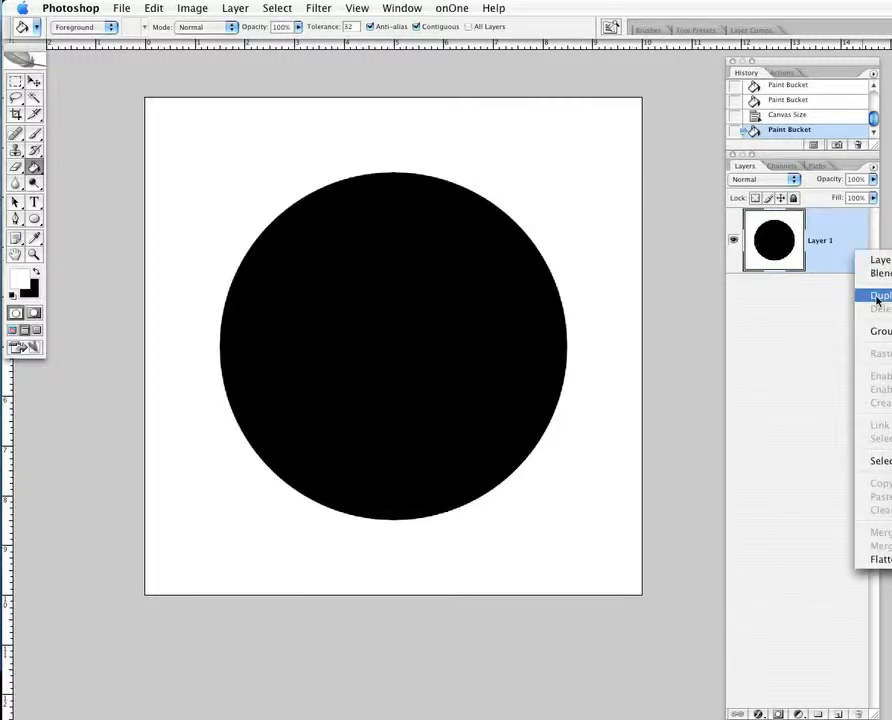
{"action": "left_click", "coordinate": [878, 297]}
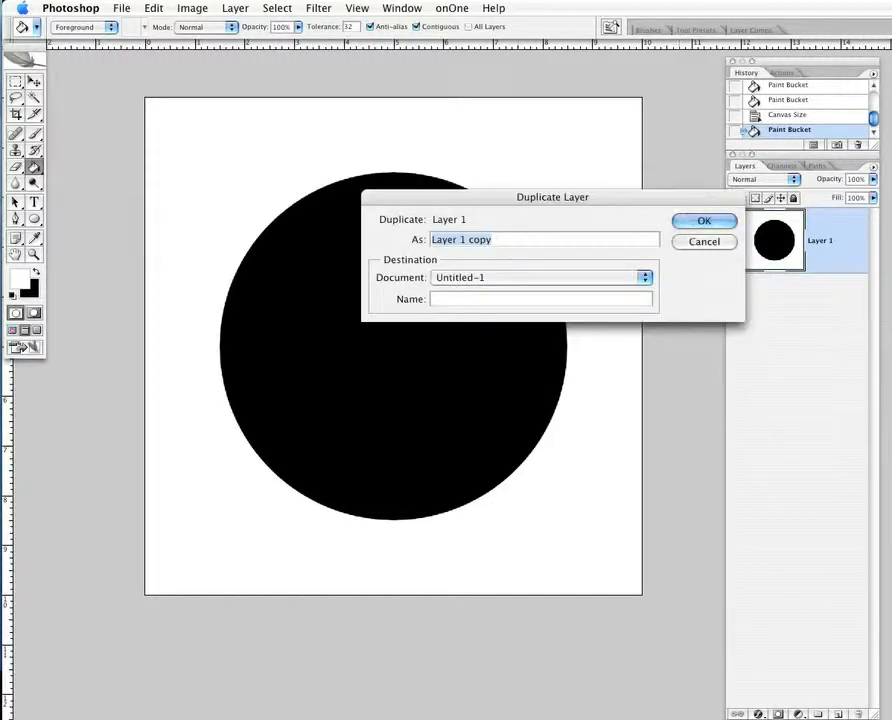
{"action": "type", "text": "Whote Tem"}
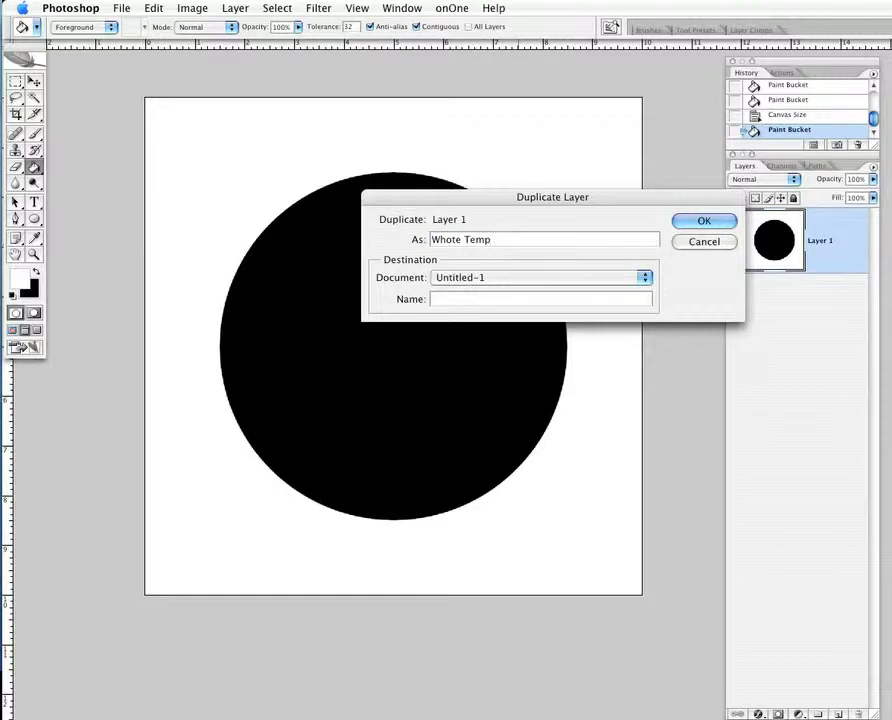
{"action": "type", "text": "p"}
{"action": "left_click", "coordinate": [452, 240]}
{"action": "key", "text": "BackSpace"}
{"action": "type", "text": "i"}
{"action": "key", "text": "Return"}
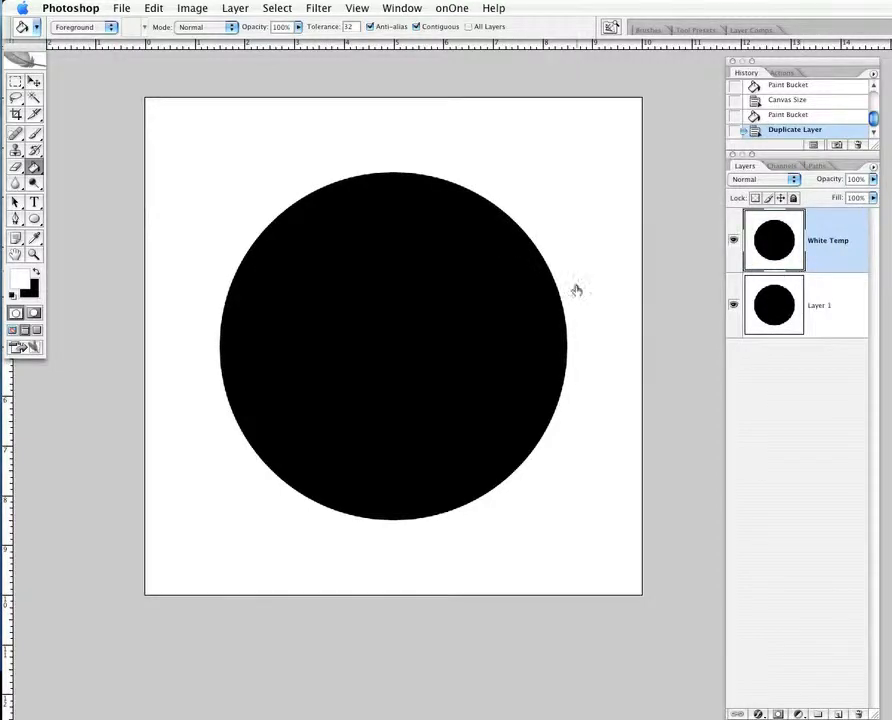
Step: Cut the black circle out of the White Temp layer using a Magic Wand selection, deselect, and hide Layer 1
{"action": "left_click", "coordinate": [35, 97]}
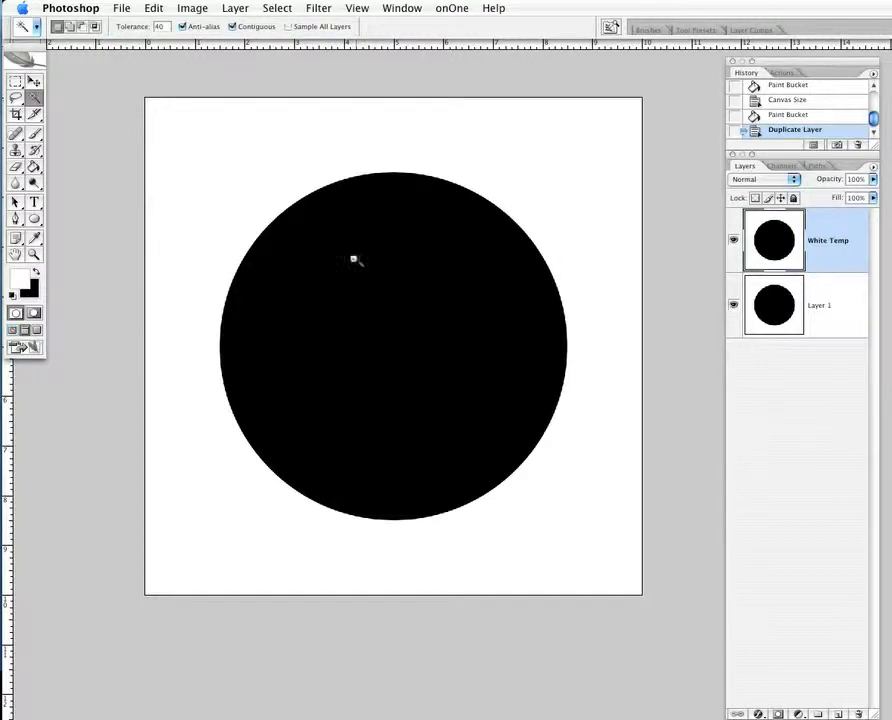
{"action": "left_click", "coordinate": [362, 263]}
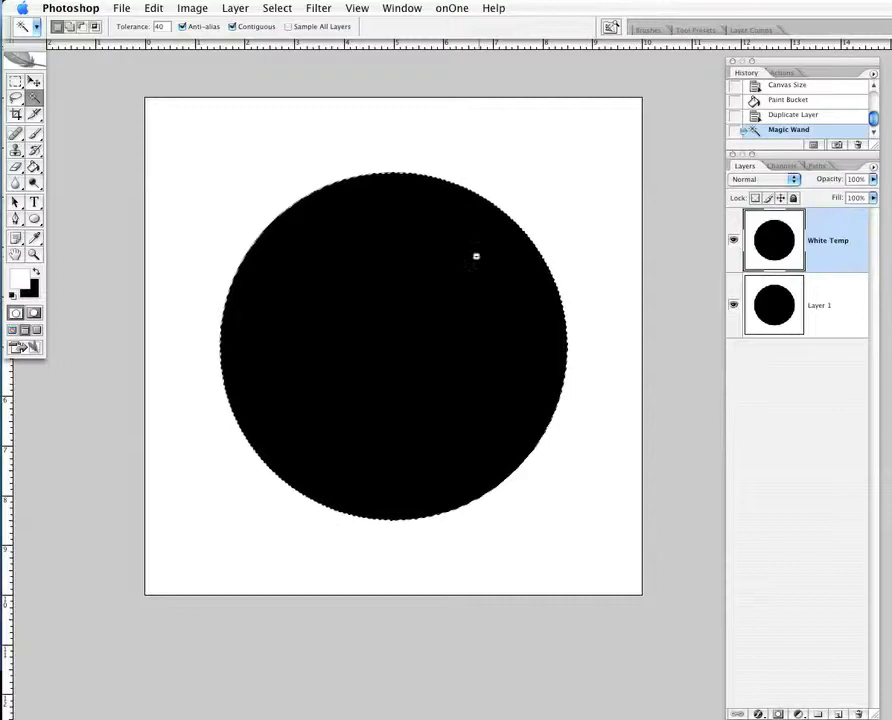
{"action": "key", "text": "Delete"}
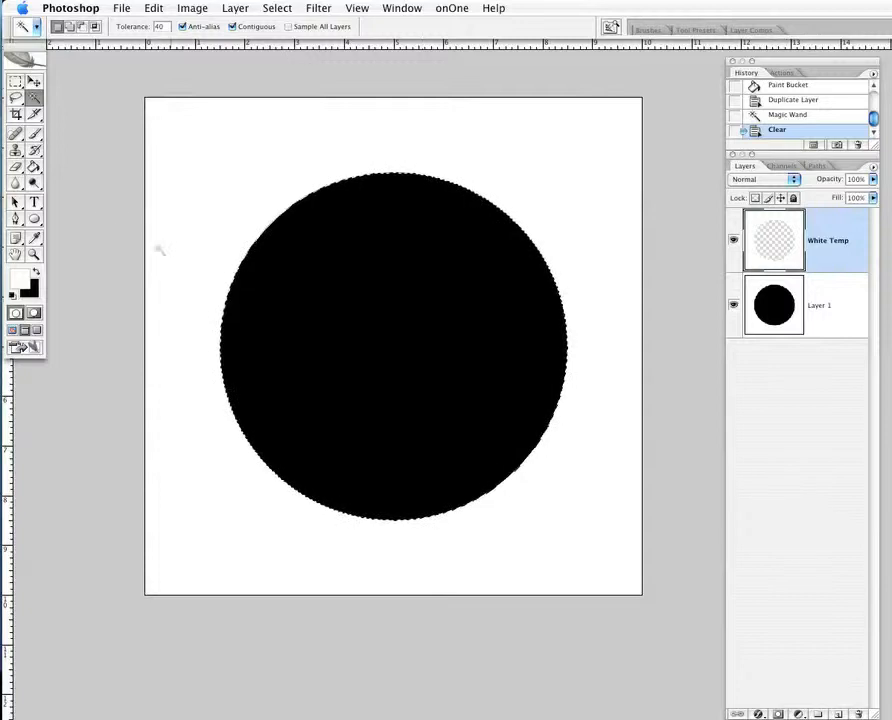
{"action": "key", "text": "super+d"}
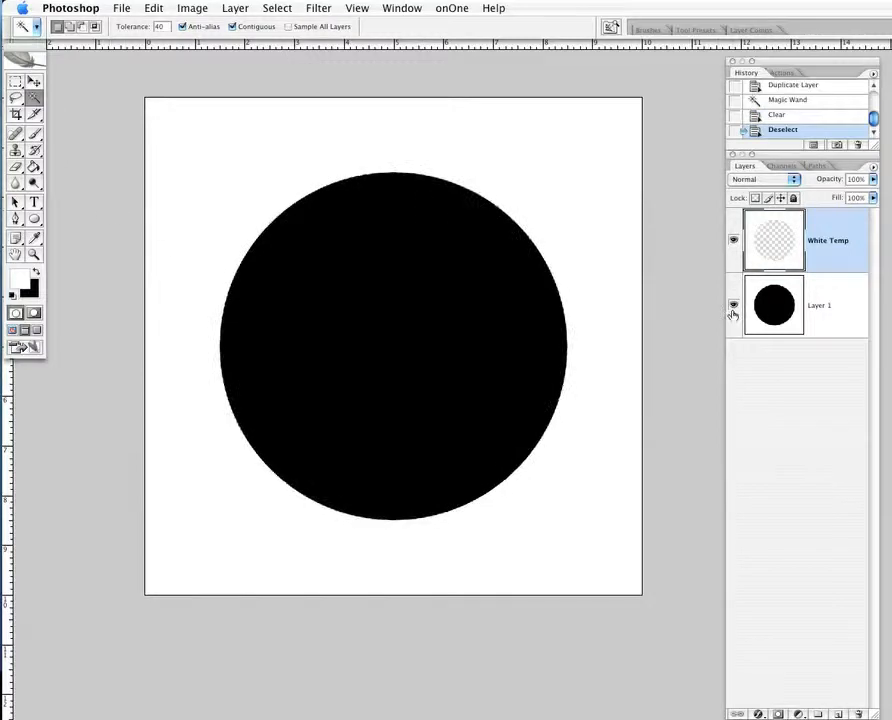
{"action": "left_click", "coordinate": [733, 308]}
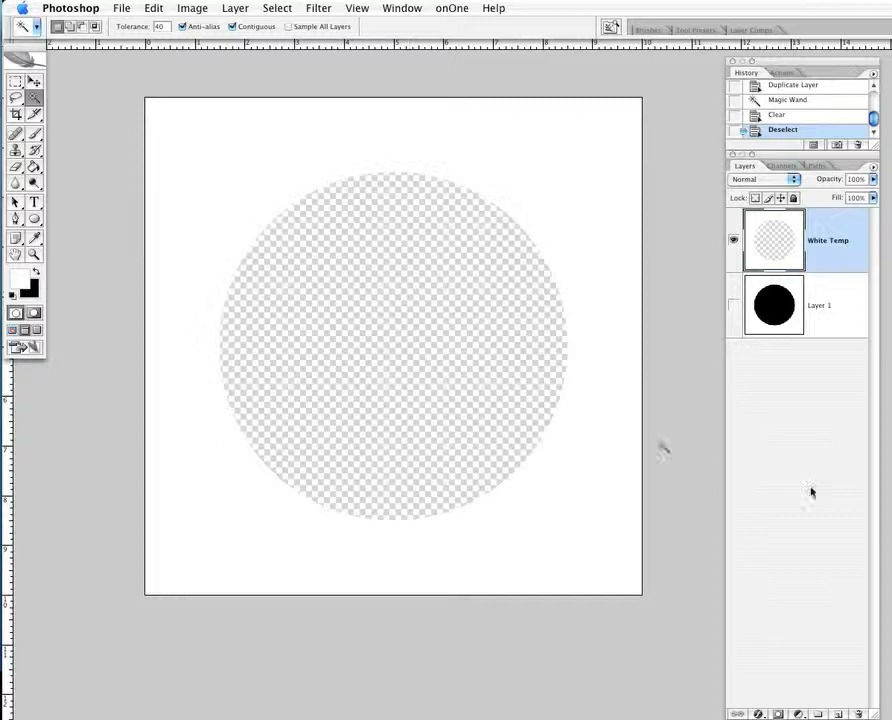
Step: Show Layer 1 again and copy the blue butterfly from BW1801.jpg into the black circle document
{"action": "left_click", "coordinate": [733, 308]}
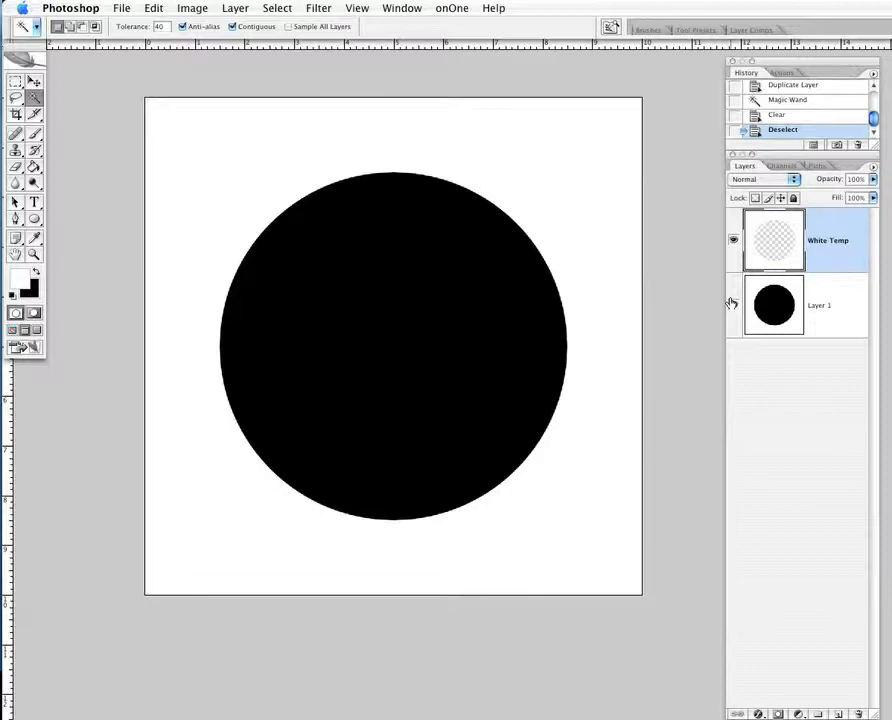
{"action": "key", "text": "F9"}
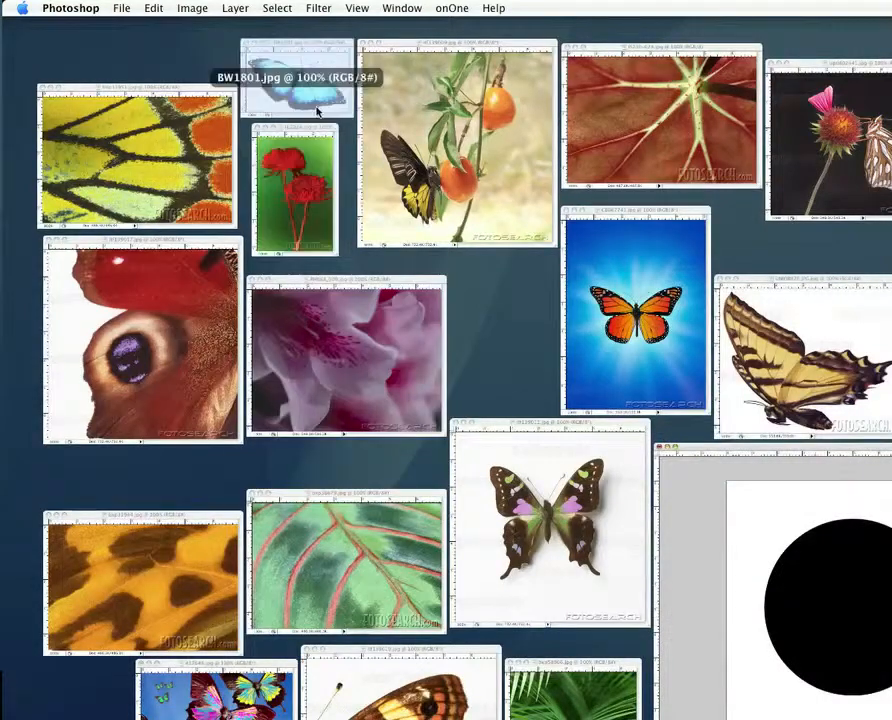
{"action": "left_click", "coordinate": [298, 80]}
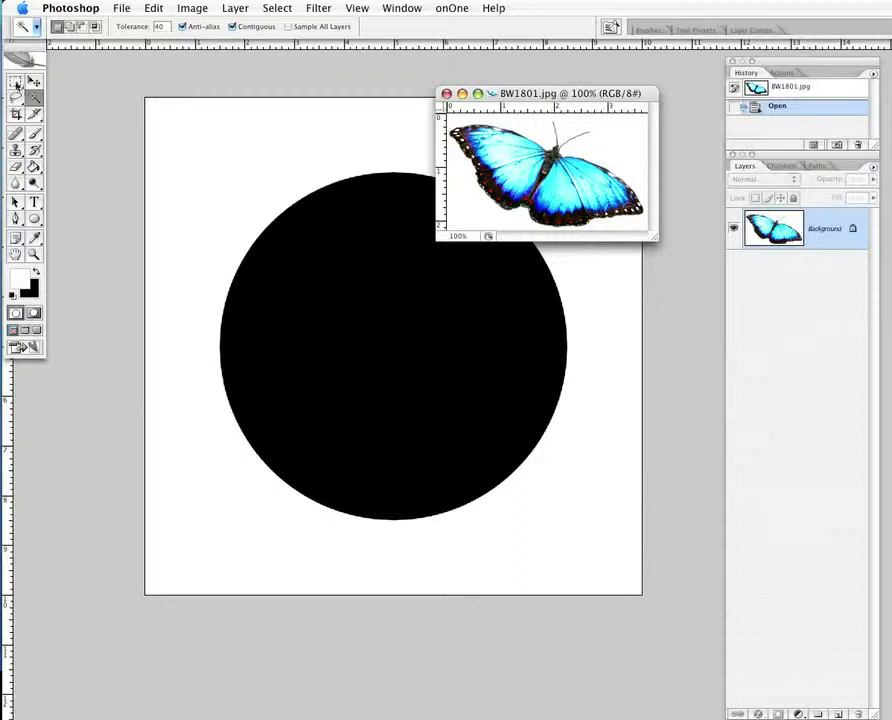
{"action": "key", "text": "v"}
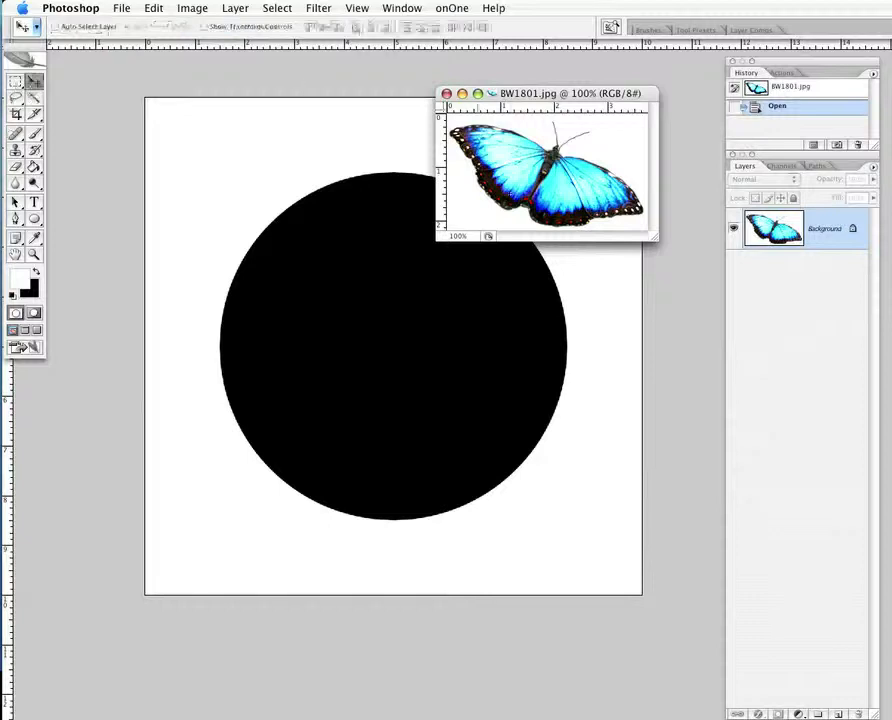
{"action": "left_click_drag", "start_coordinate": [523, 161], "coordinate": [329, 270]}
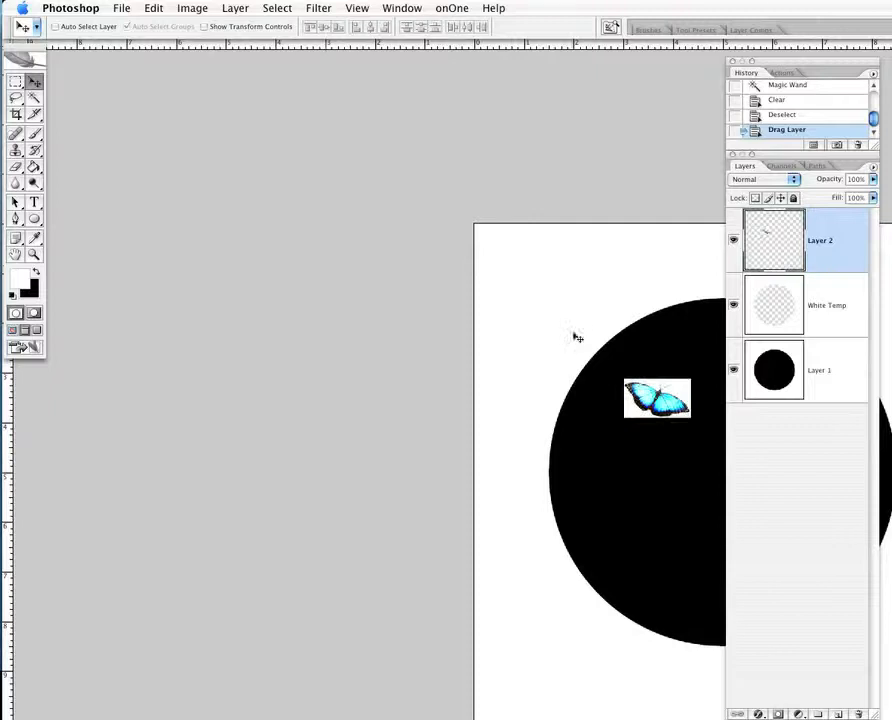
Step: Place the butterfly layer between White Temp and Layer 1, and position the butterfly just above the circle's center
{"action": "key", "text": "space"}
{"action": "left_click_drag", "start_coordinate": [578, 336], "coordinate": [185, 136]}
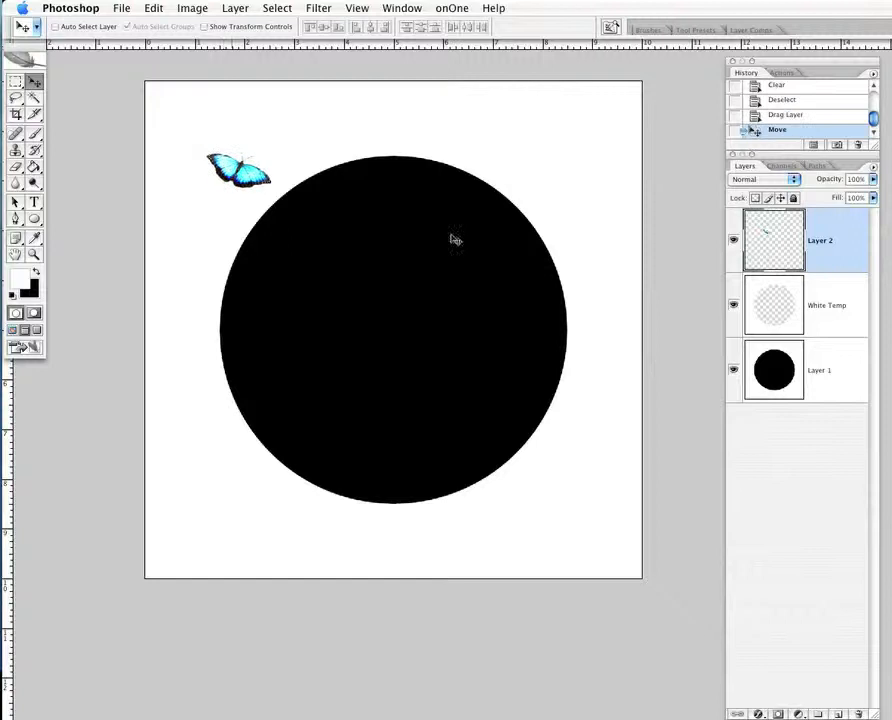
{"action": "left_click_drag", "start_coordinate": [836, 246], "coordinate": [824, 338]}
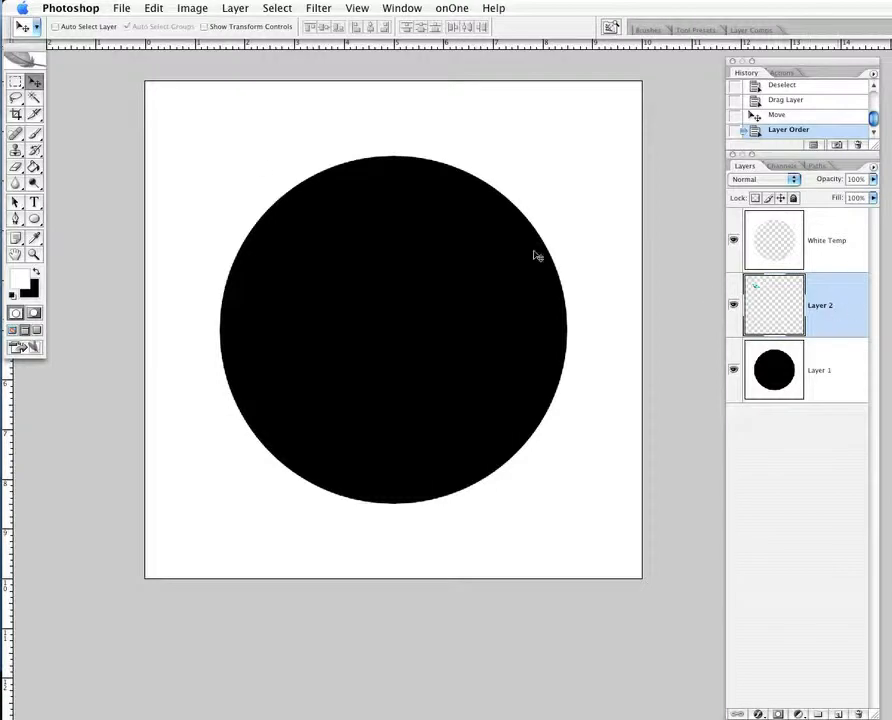
{"action": "left_click_drag", "start_coordinate": [315, 223], "coordinate": [368, 306]}
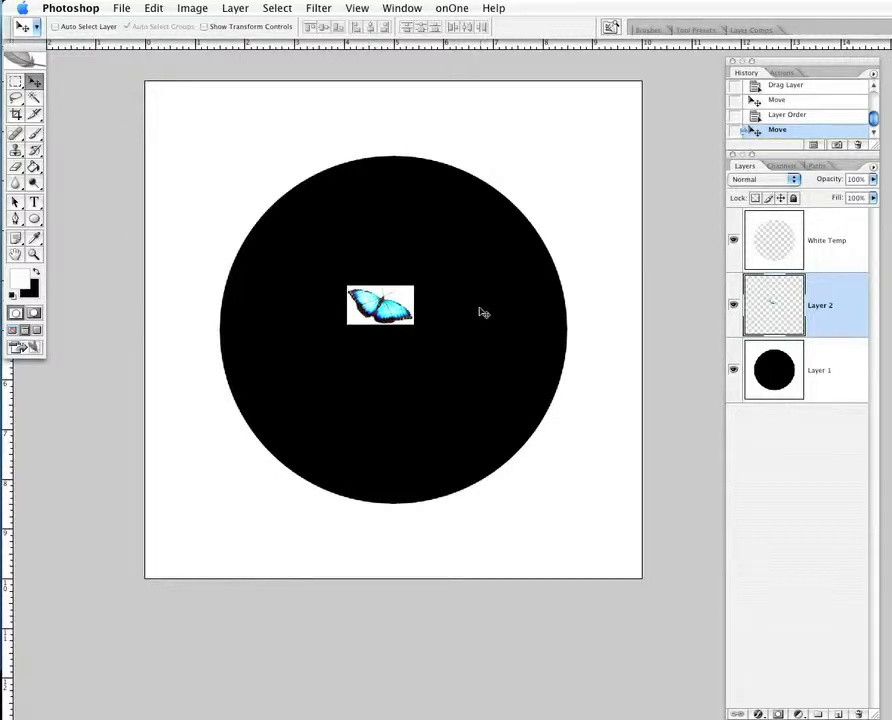
Step: Scale the butterfly proportionally to 253% with Free Transform and reposition it in the upper half of the circle
{"action": "left_click", "coordinate": [150, 8]}
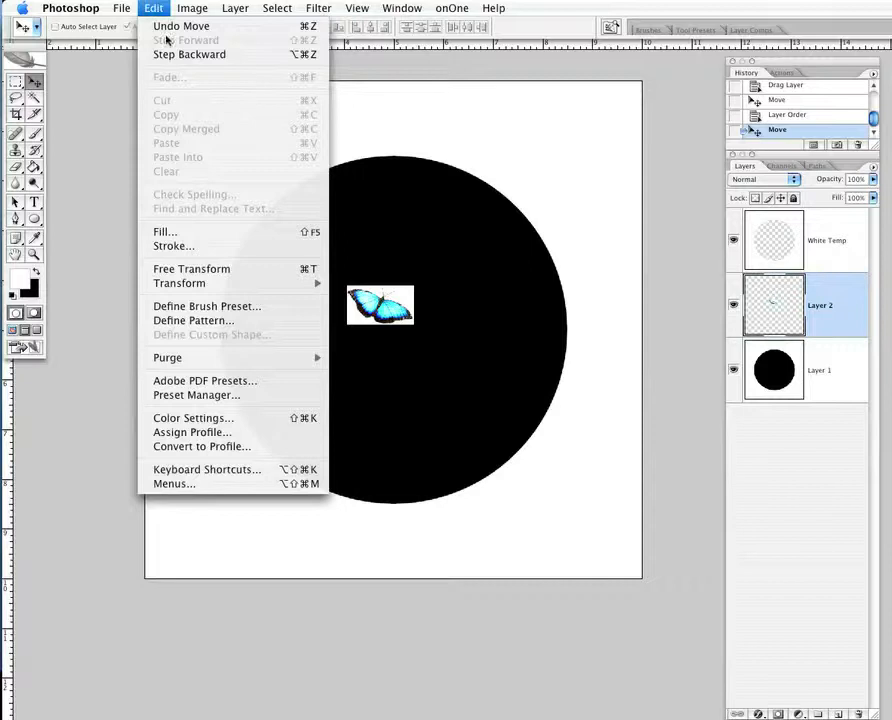
{"action": "mouse_move", "coordinate": [331, 289]}
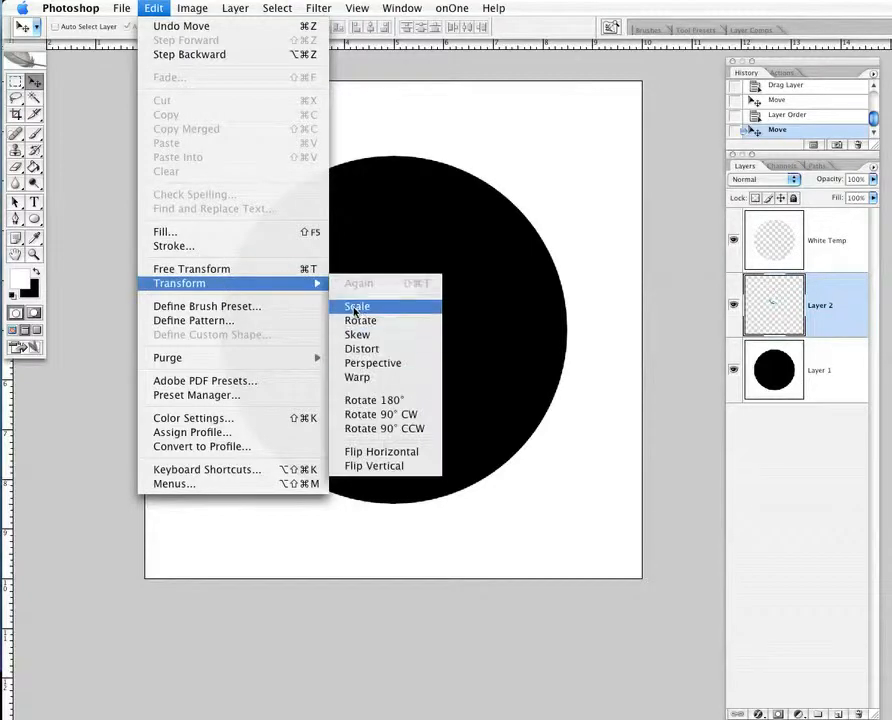
{"action": "left_click", "coordinate": [311, 271]}
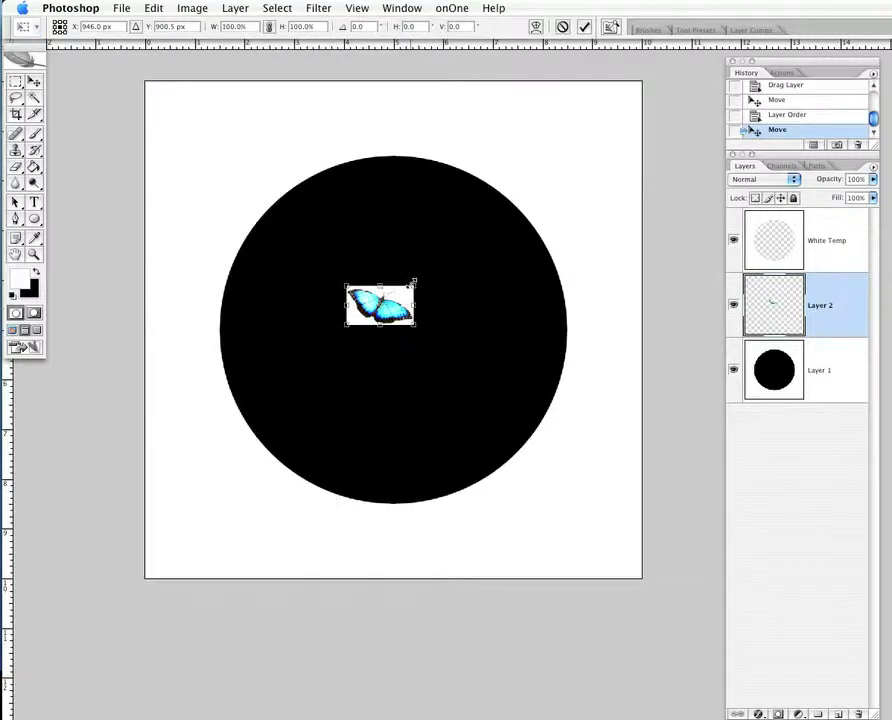
{"action": "left_click_drag", "start_coordinate": [411, 284], "coordinate": [508, 219]}
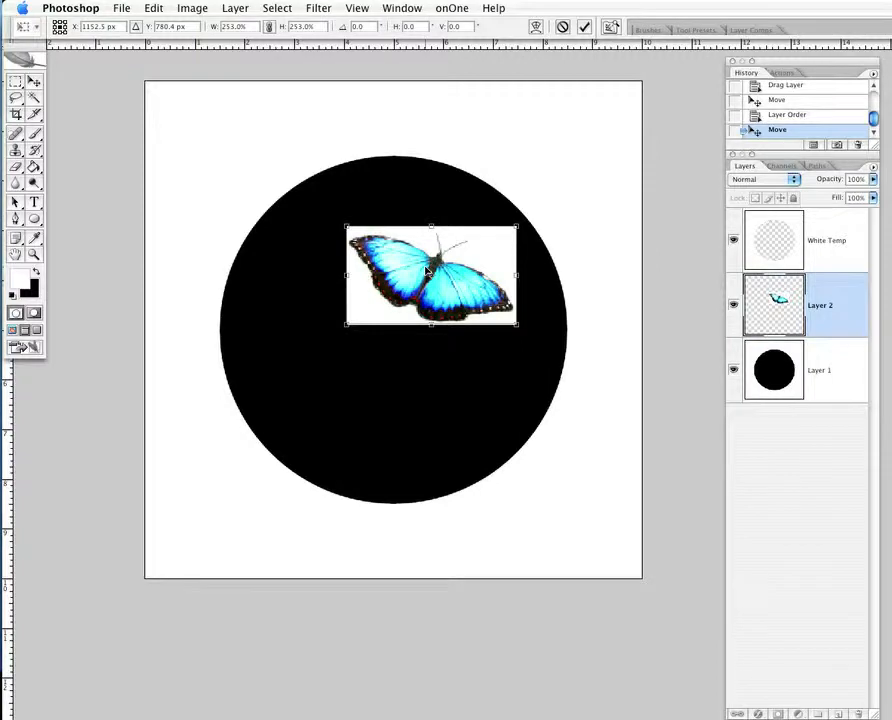
{"action": "key", "text": "Return"}
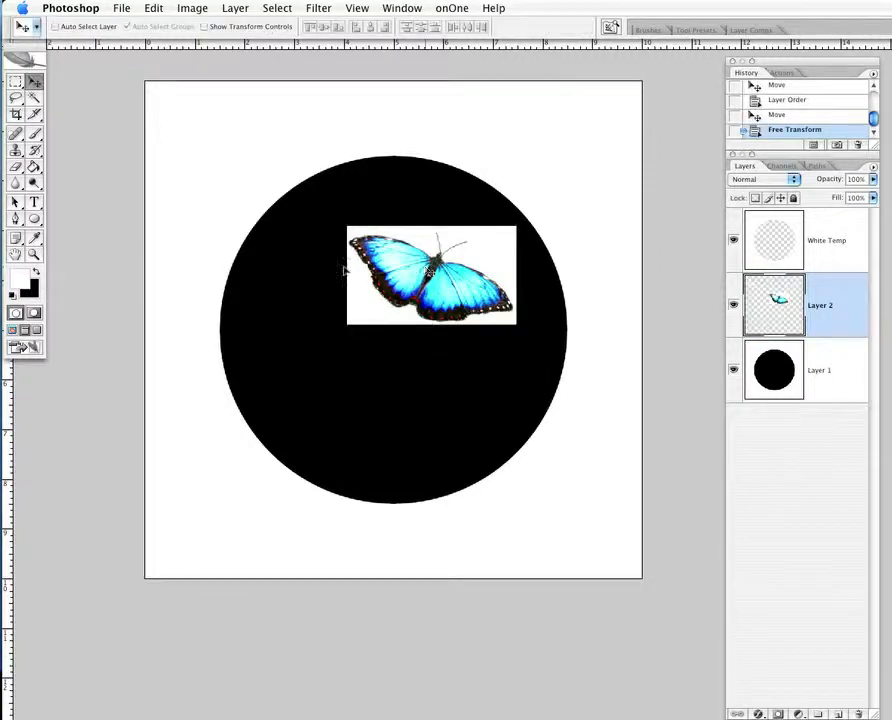
{"action": "left_click_drag", "start_coordinate": [299, 192], "coordinate": [193, 197]}
{"action": "left_click_drag", "start_coordinate": [321, 283], "coordinate": [370, 274]}
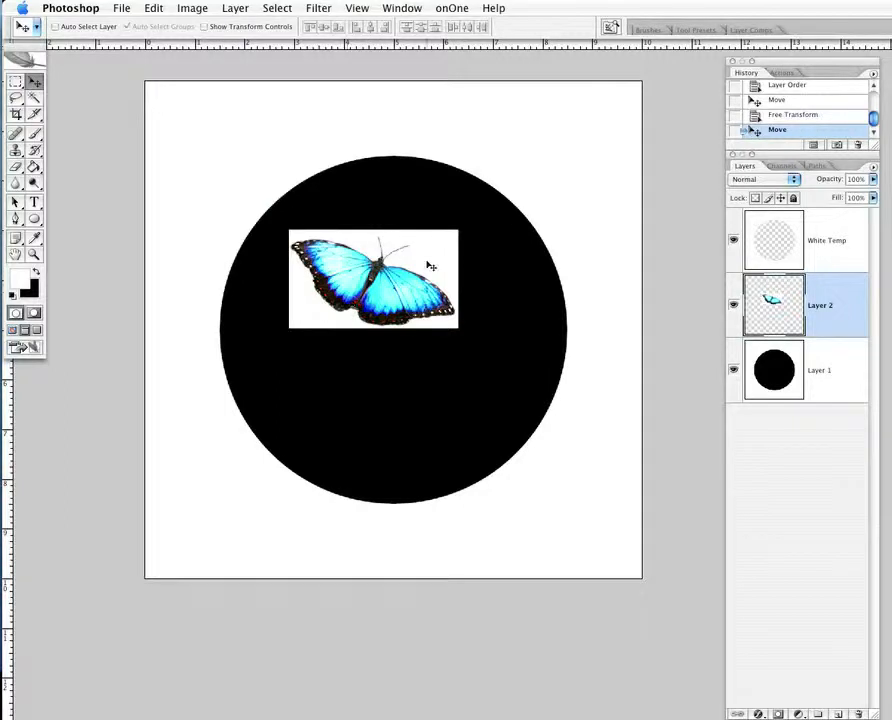
Step: Delete the white background around the butterfly on Layer 2 using a Magic Wand selection, and deselect
{"action": "key", "text": "super+equal"}
{"action": "key", "text": "super+equal"}
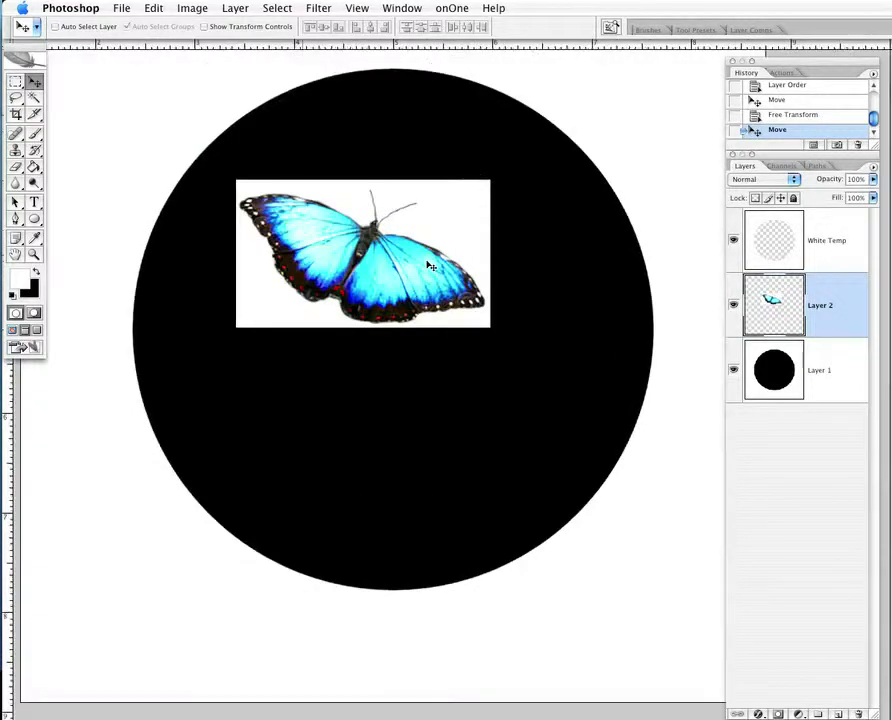
{"action": "key", "text": "super+equal"}
{"action": "key", "text": "space"}
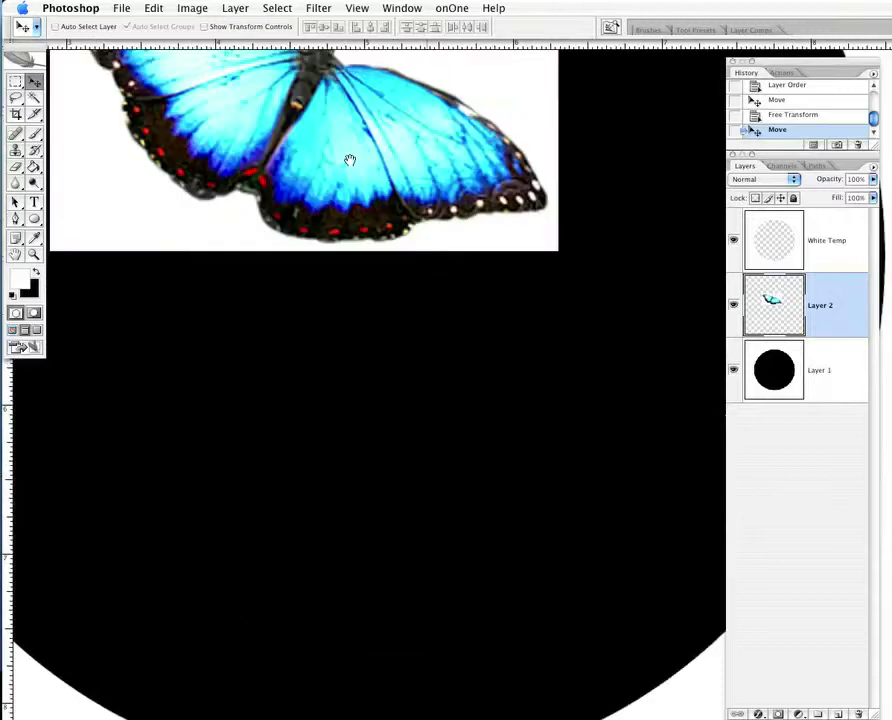
{"action": "left_click_drag", "start_coordinate": [353, 161], "coordinate": [416, 356]}
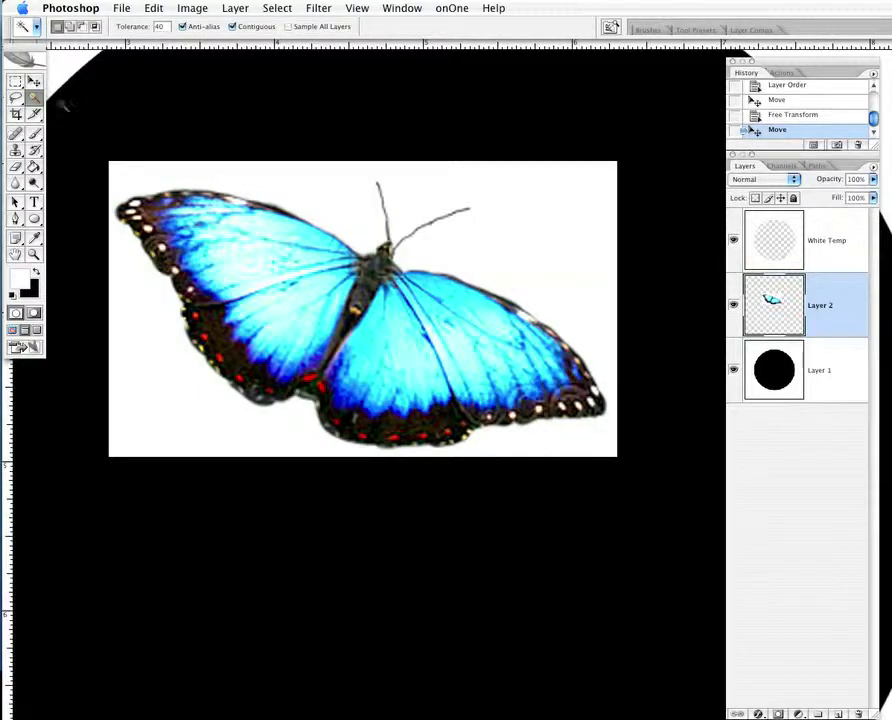
{"action": "left_click", "coordinate": [258, 183]}
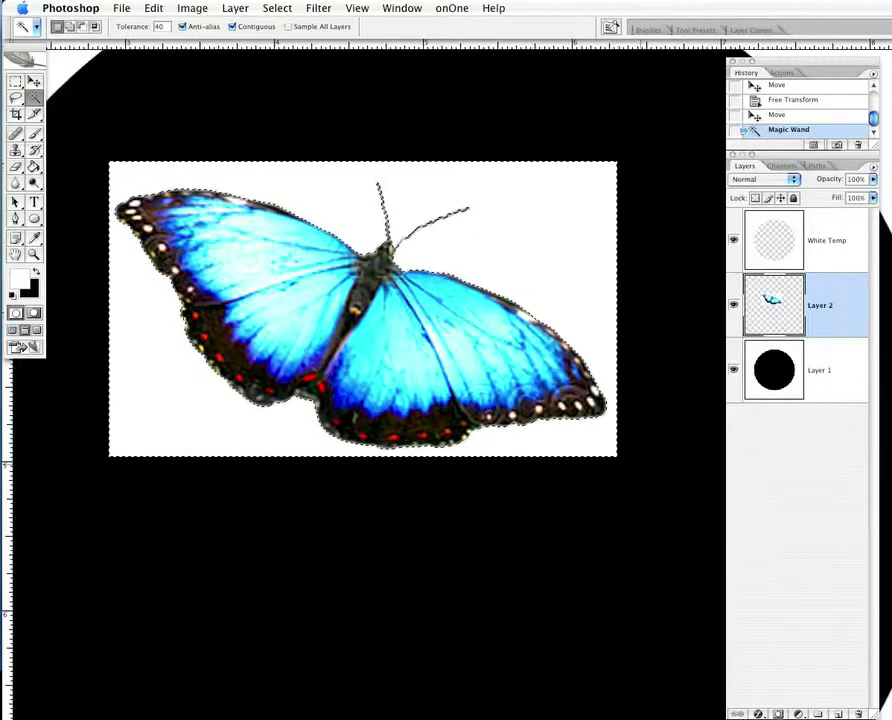
{"action": "key", "text": "Delete"}
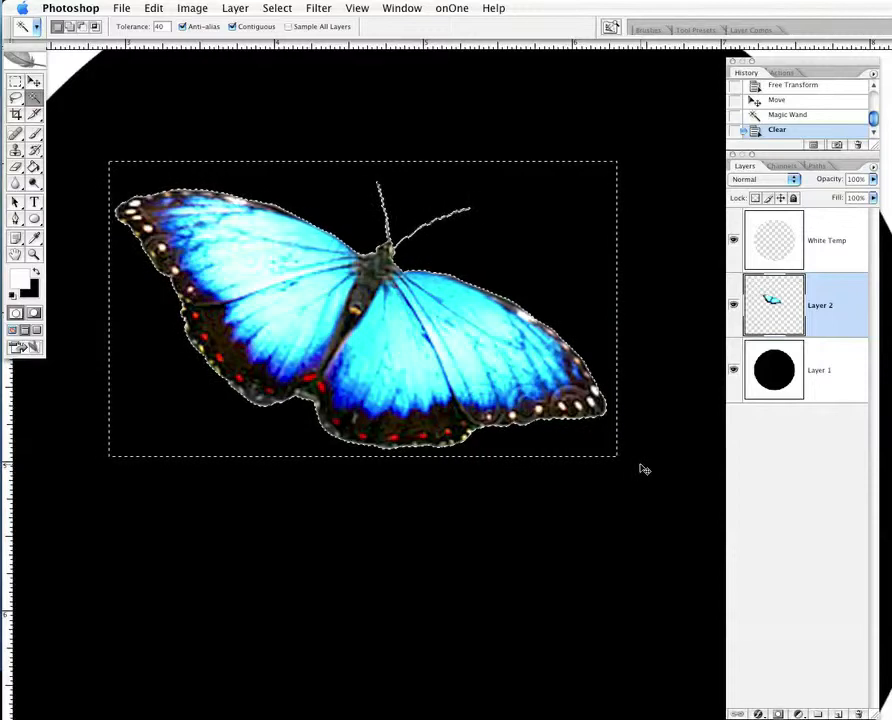
{"action": "left_click", "coordinate": [268, 8]}
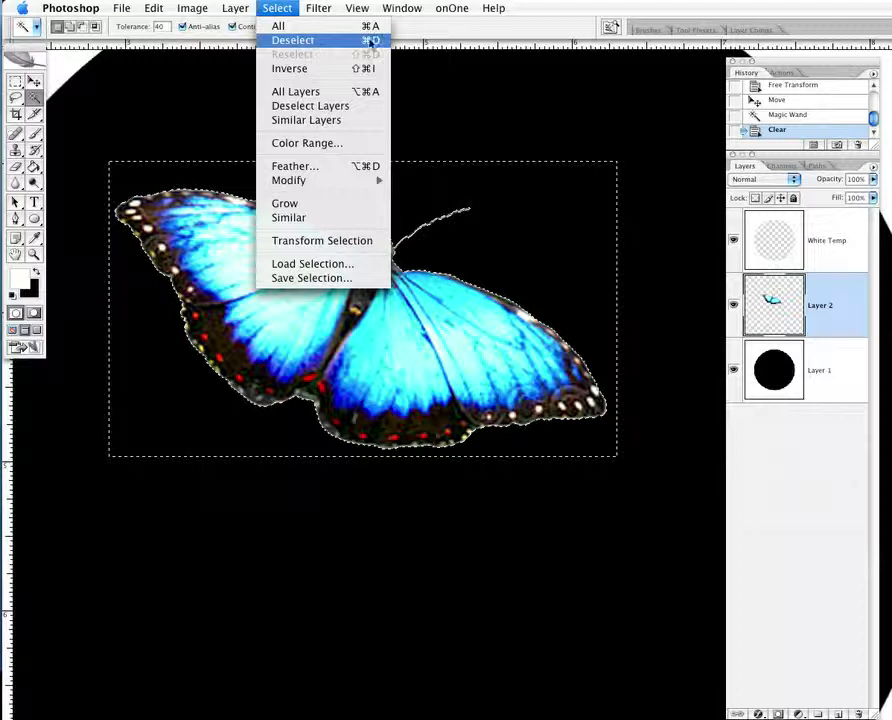
{"action": "left_click", "coordinate": [285, 8]}
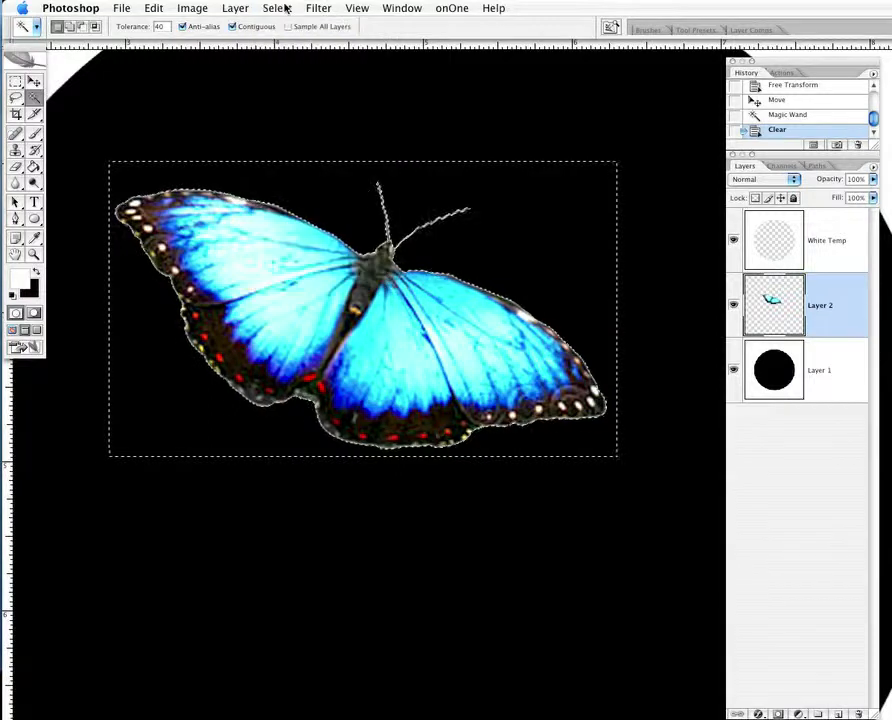
{"action": "key", "text": "super+d"}
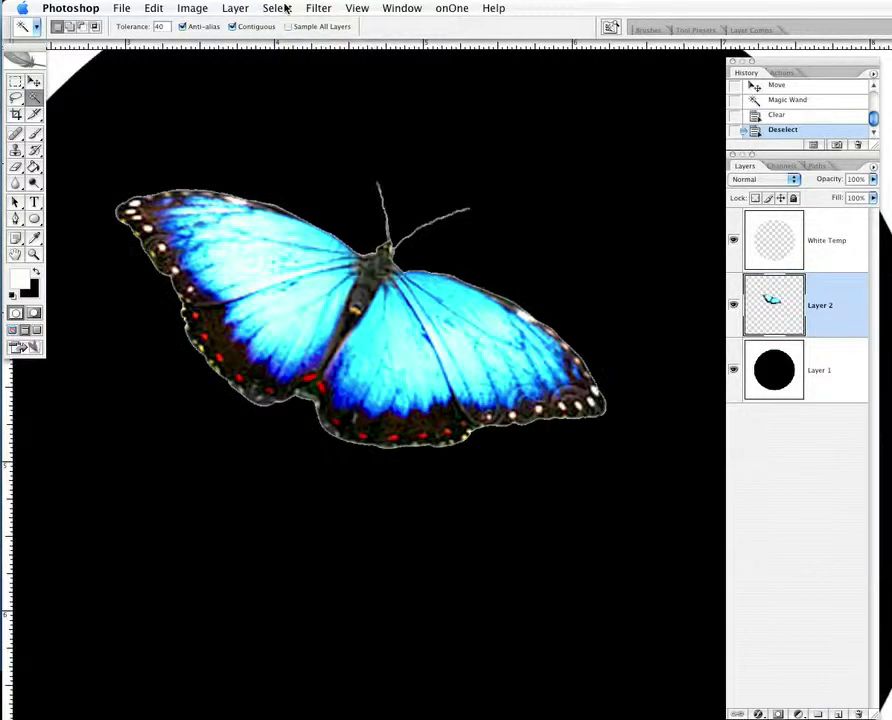
Step: Move Layer 2 above White Temp and position the butterfly so it overlaps the circle's upper-right edge
{"action": "key", "text": "super+minus"}
{"action": "key", "text": "super+minus"}
{"action": "left_click_drag", "start_coordinate": [382, 261], "coordinate": [161, 233]}
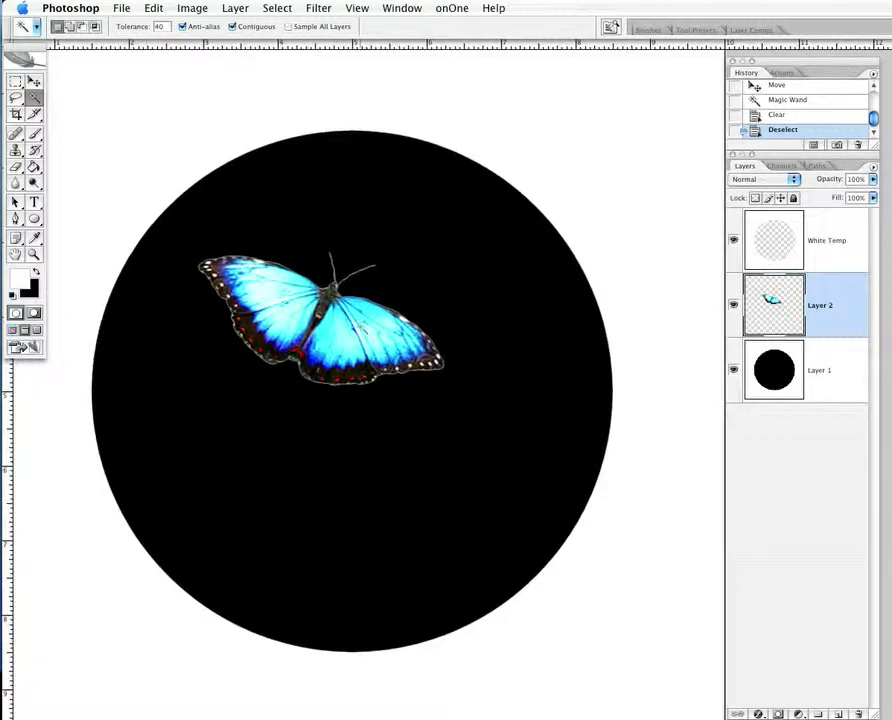
{"action": "left_click", "coordinate": [35, 84]}
{"action": "left_click_drag", "start_coordinate": [440, 326], "coordinate": [516, 246]}
{"action": "left_click_drag", "start_coordinate": [813, 304], "coordinate": [808, 238]}
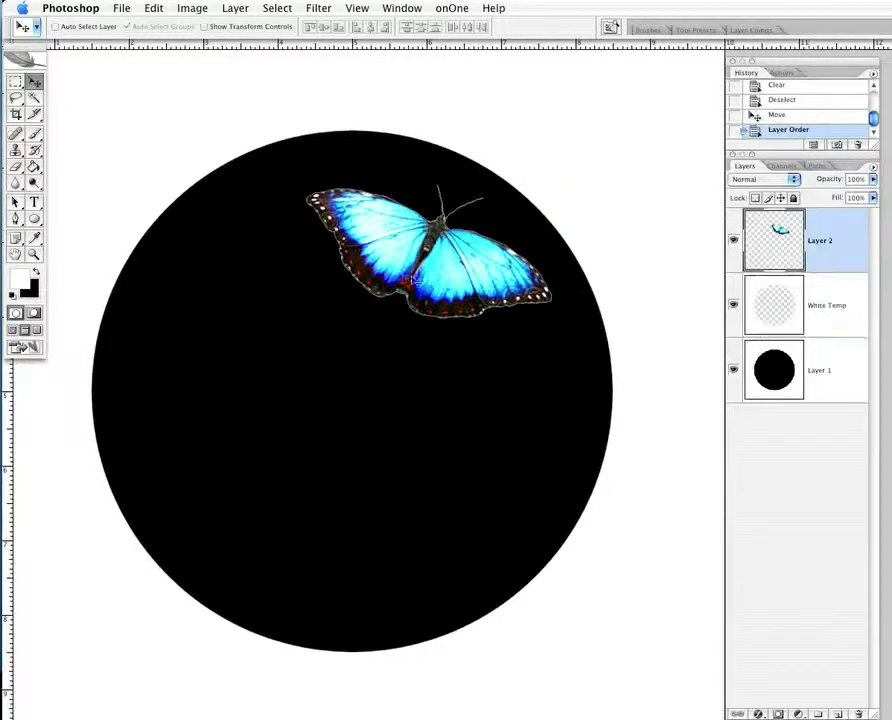
{"action": "left_click_drag", "start_coordinate": [418, 283], "coordinate": [503, 229]}
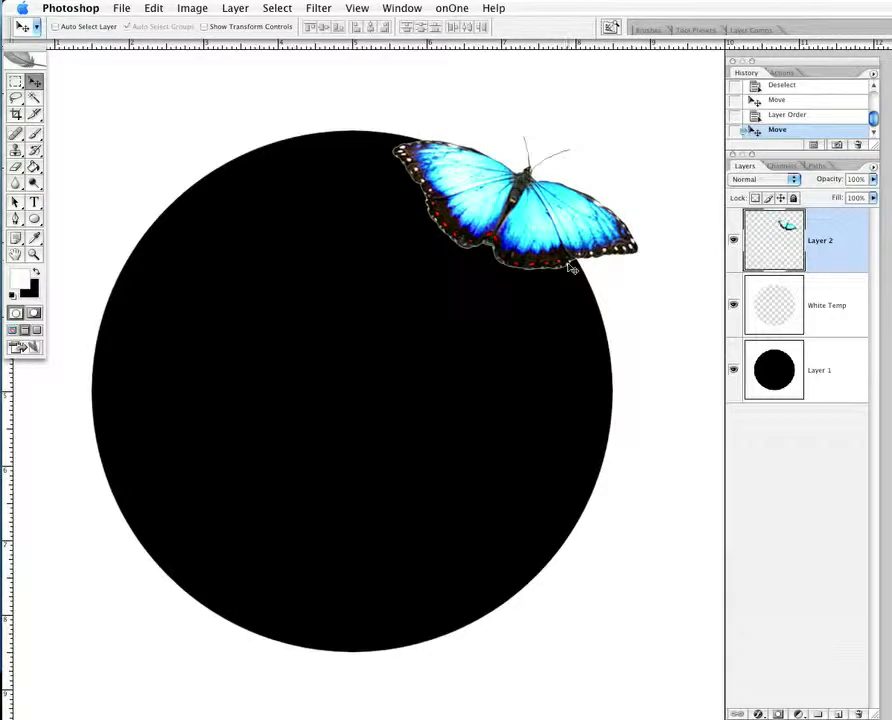
{"action": "left_click_drag", "start_coordinate": [571, 268], "coordinate": [585, 243]}
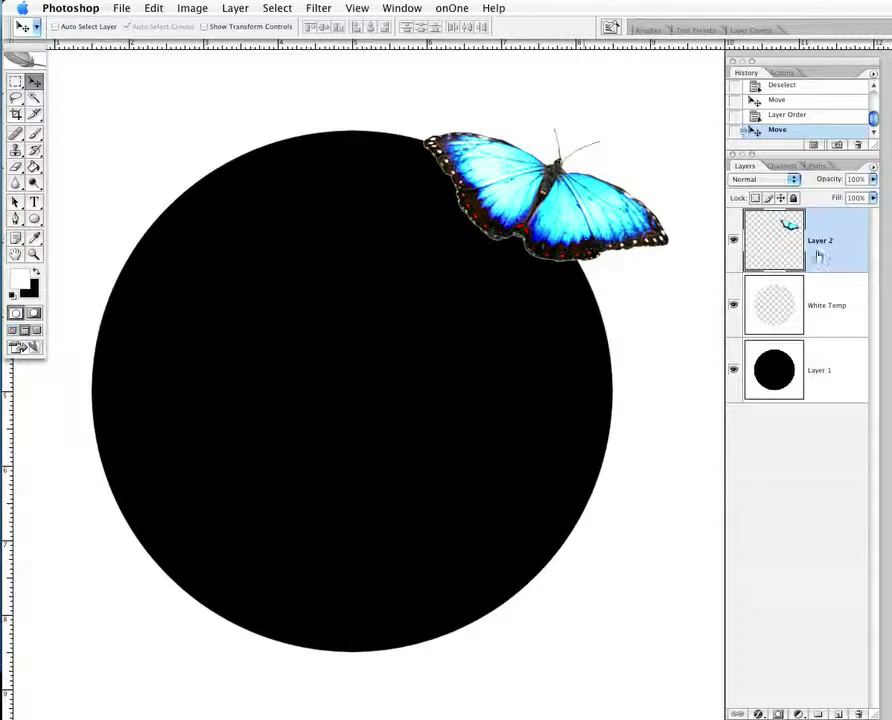
Step: Add a Drop Shadow layer style to Layer 2, keeping its settings window clear of the butterfly
{"action": "left_click", "coordinate": [319, 7]}
{"action": "mouse_move", "coordinate": [233, 8]}
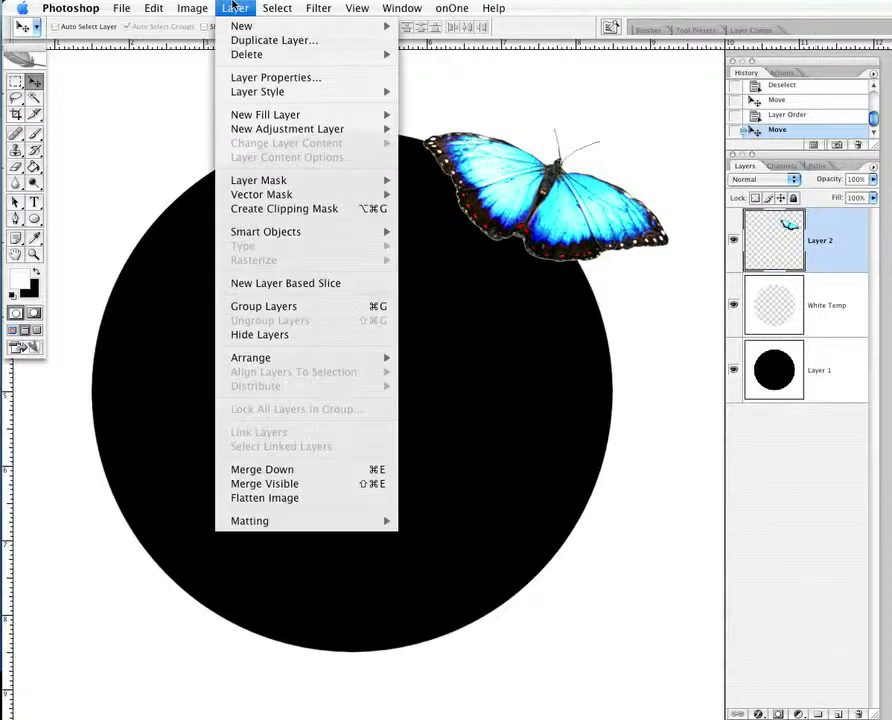
{"action": "mouse_move", "coordinate": [245, 94]}
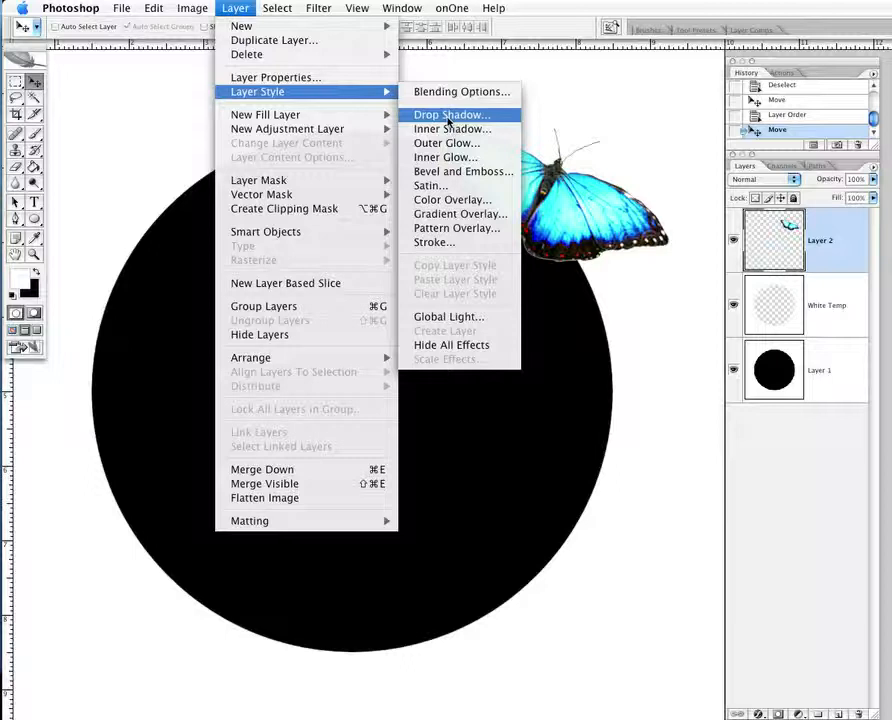
{"action": "left_click", "coordinate": [448, 118]}
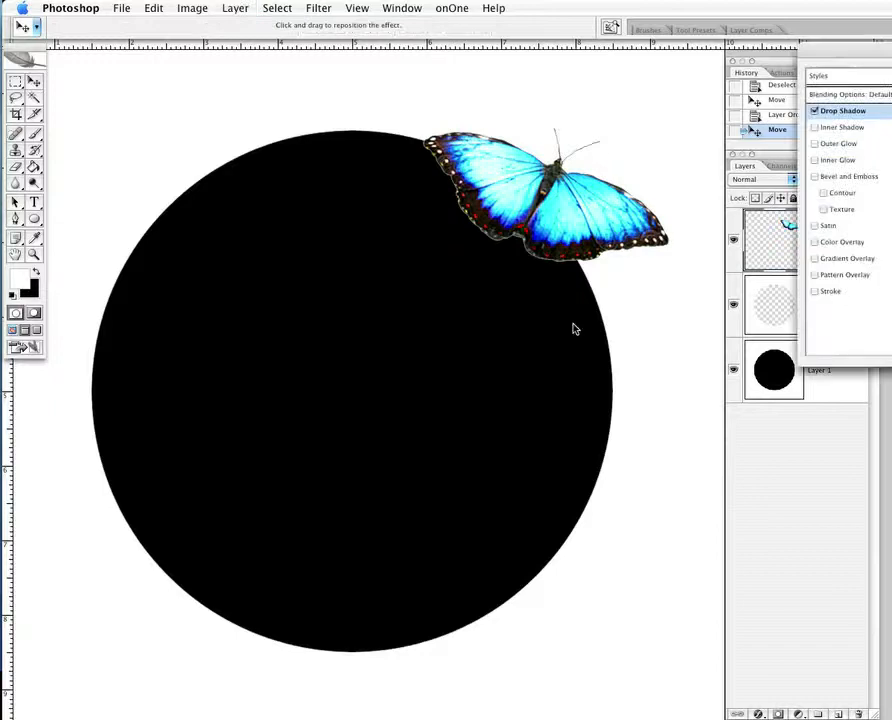
{"action": "left_click_drag", "start_coordinate": [846, 52], "coordinate": [254, 298]}
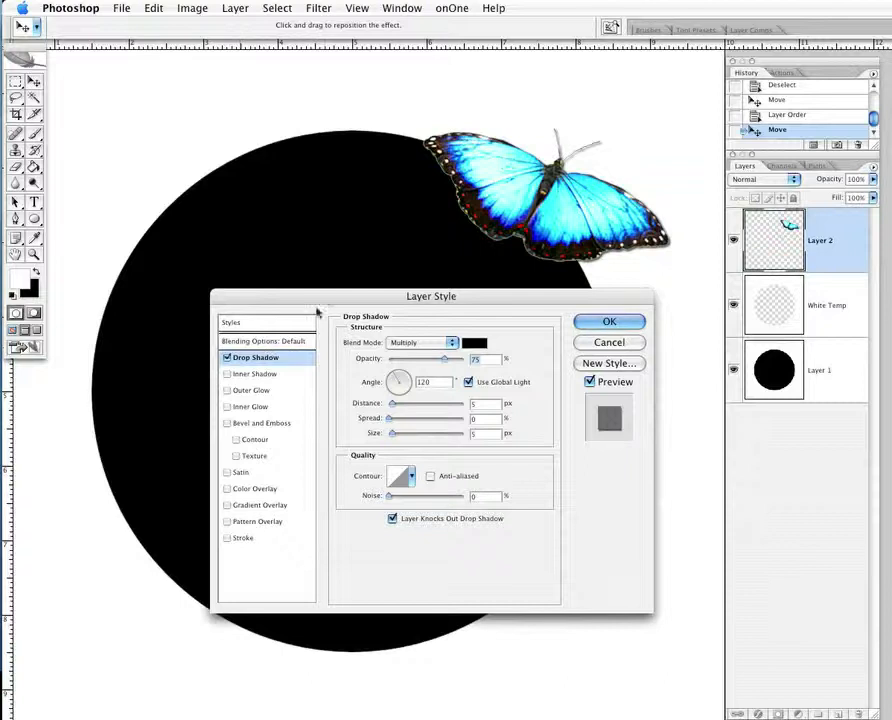
{"action": "left_click_drag", "start_coordinate": [355, 306], "coordinate": [399, 351]}
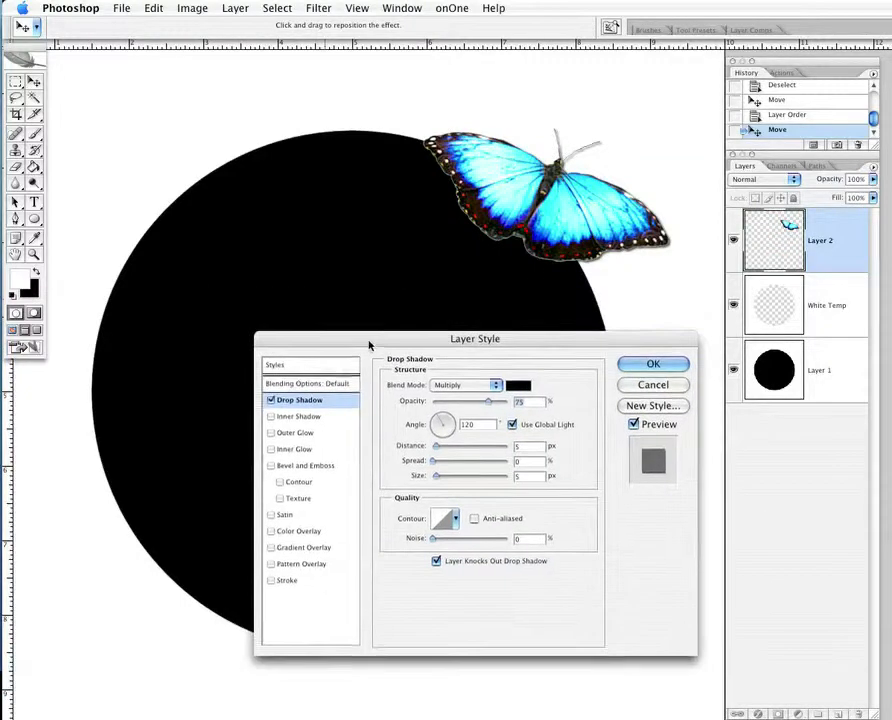
Step: Toggle the Drop Shadow effect off and on to compare the butterfly with and without it
{"action": "left_click", "coordinate": [270, 400]}
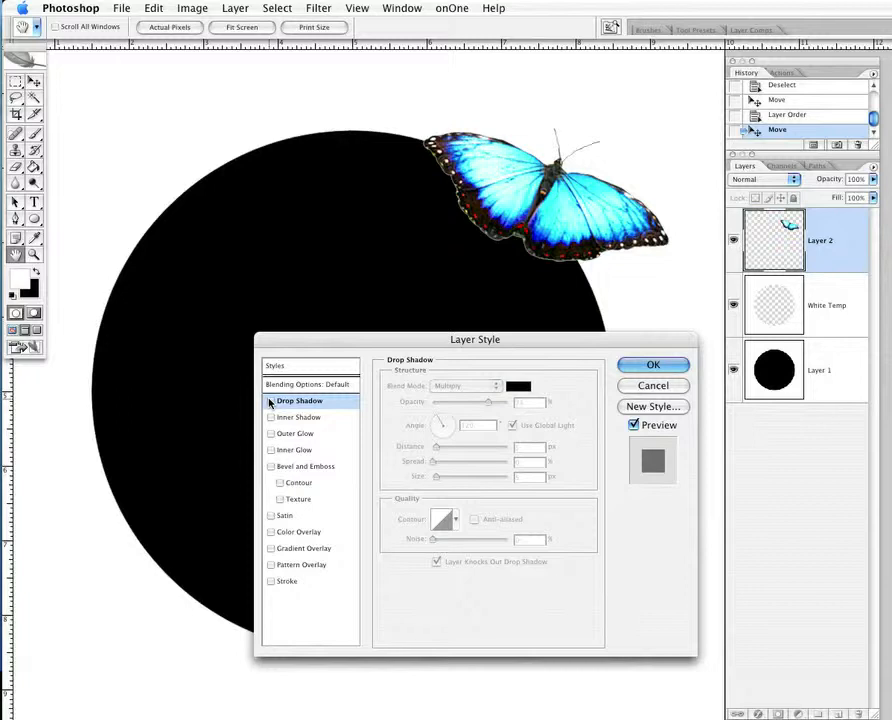
{"action": "left_click", "coordinate": [270, 400]}
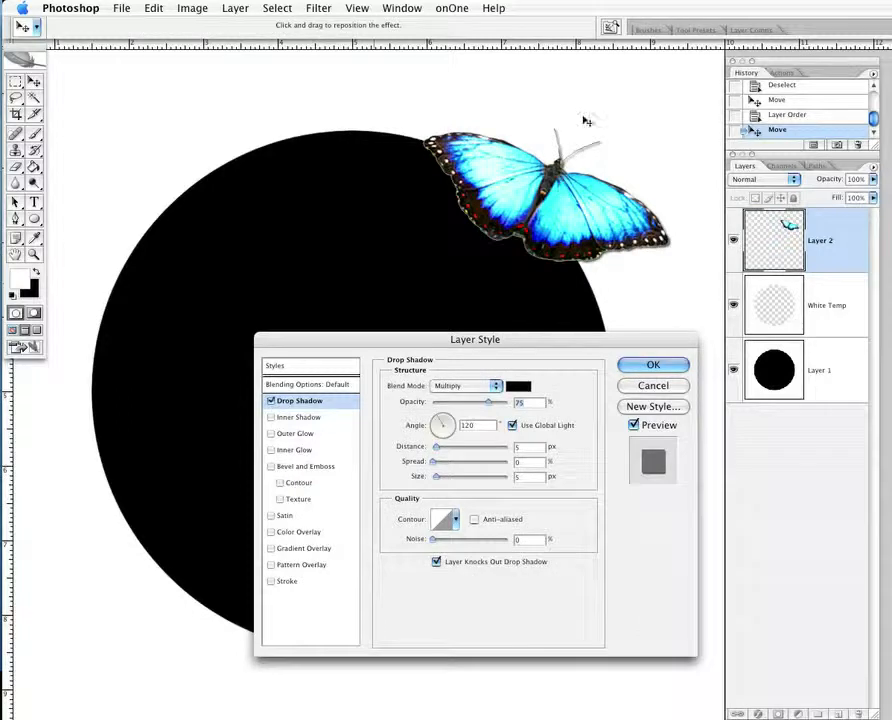
{"action": "left_click", "coordinate": [271, 401]}
{"action": "left_click", "coordinate": [272, 401]}
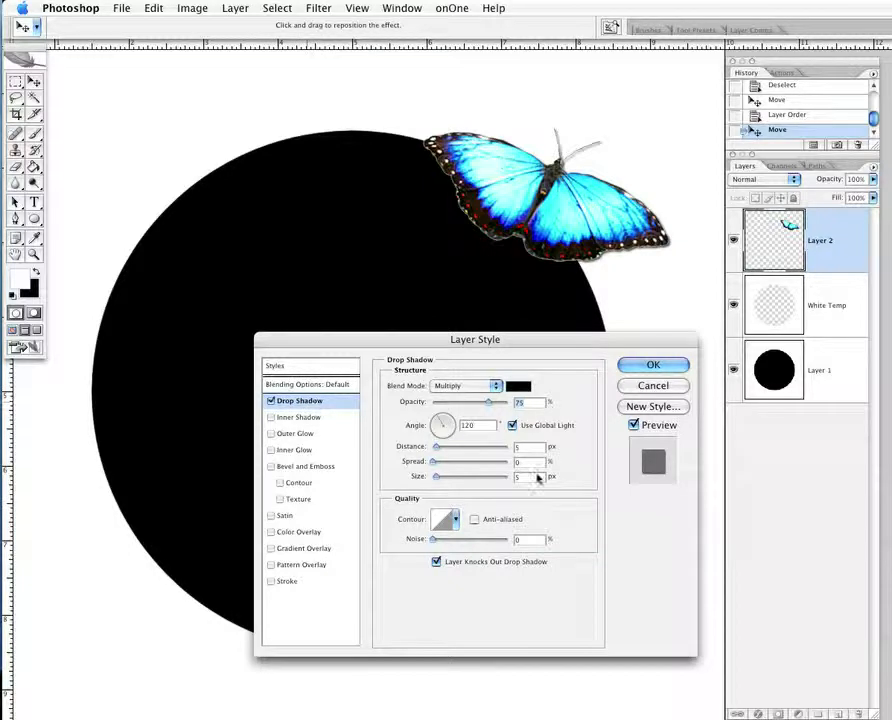
Step: Set the butterfly's drop shadow to angle -38°, distance 4 px, spread 15% and size 59 px, and apply it
{"action": "left_click_drag", "start_coordinate": [433, 478], "coordinate": [463, 463]}
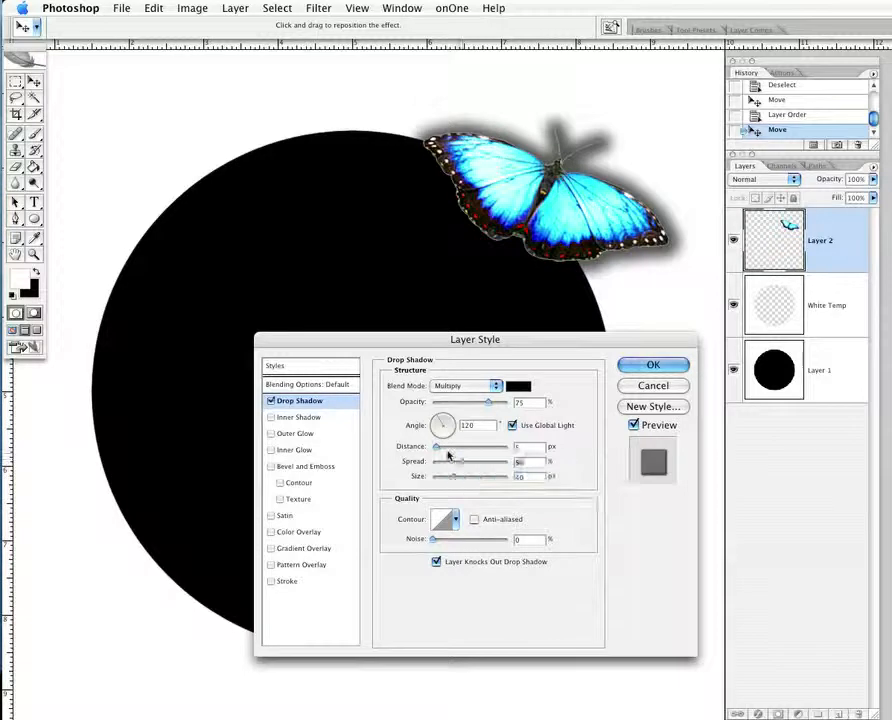
{"action": "left_click_drag", "start_coordinate": [437, 446], "coordinate": [494, 448]}
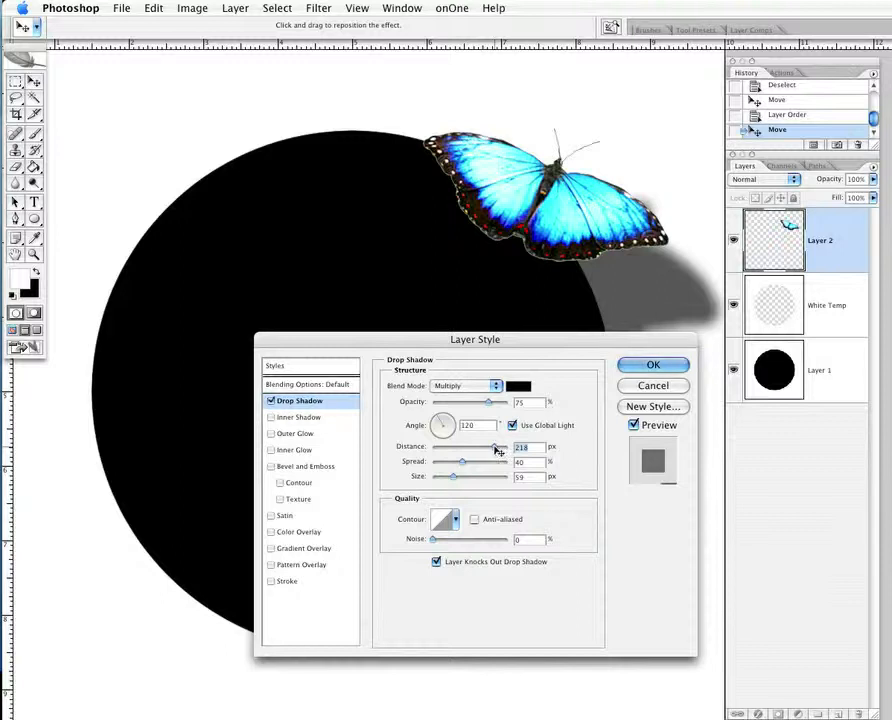
{"action": "left_click_drag", "start_coordinate": [651, 340], "coordinate": [598, 392]}
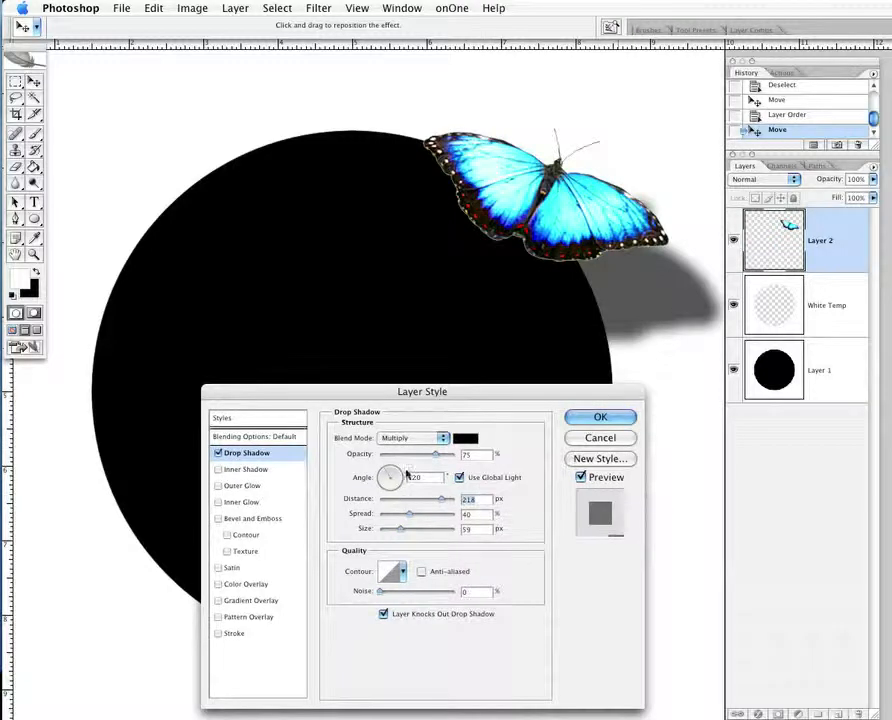
{"action": "left_click_drag", "start_coordinate": [425, 503], "coordinate": [385, 505]}
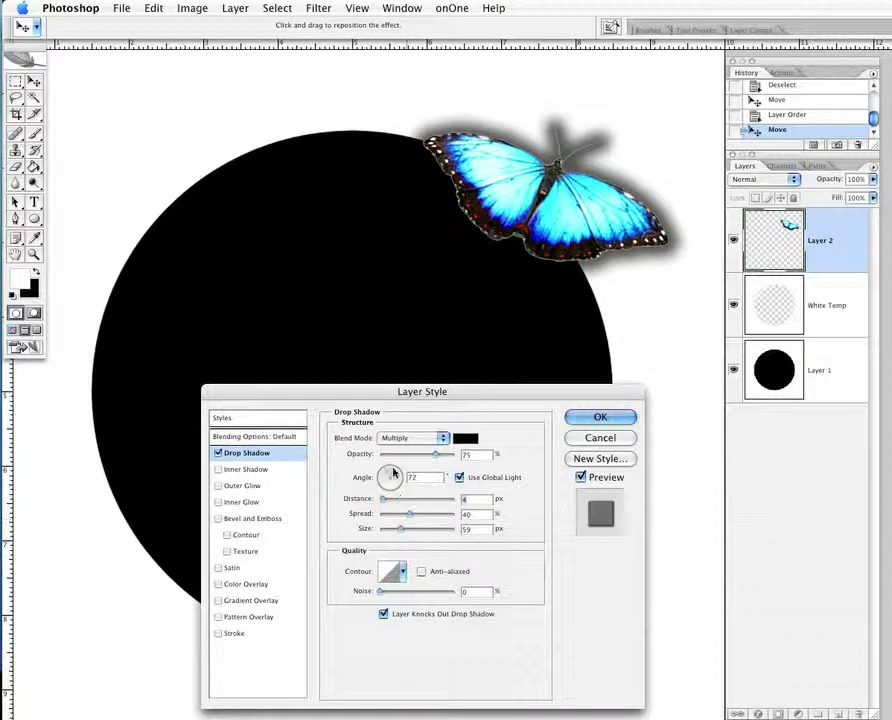
{"action": "left_click_drag", "start_coordinate": [389, 476], "coordinate": [408, 493]}
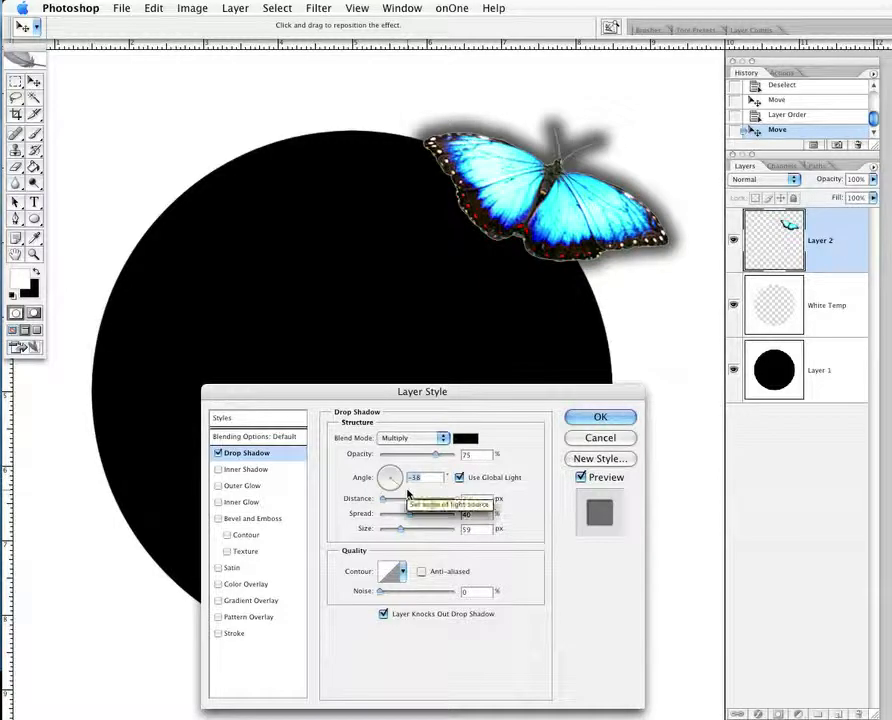
{"action": "left_click_drag", "start_coordinate": [408, 515], "coordinate": [391, 520]}
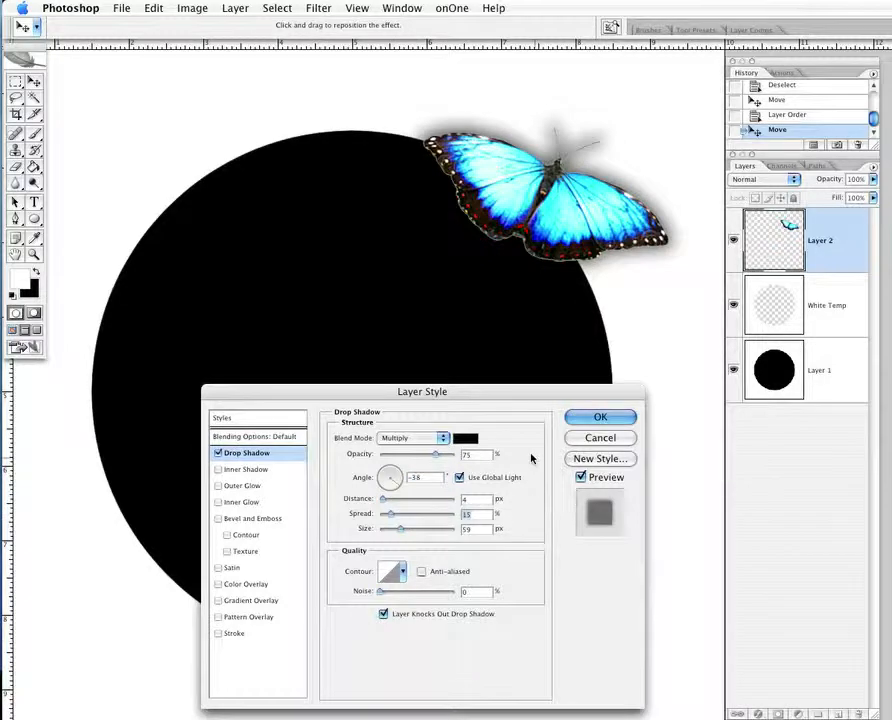
{"action": "left_click", "coordinate": [580, 418]}
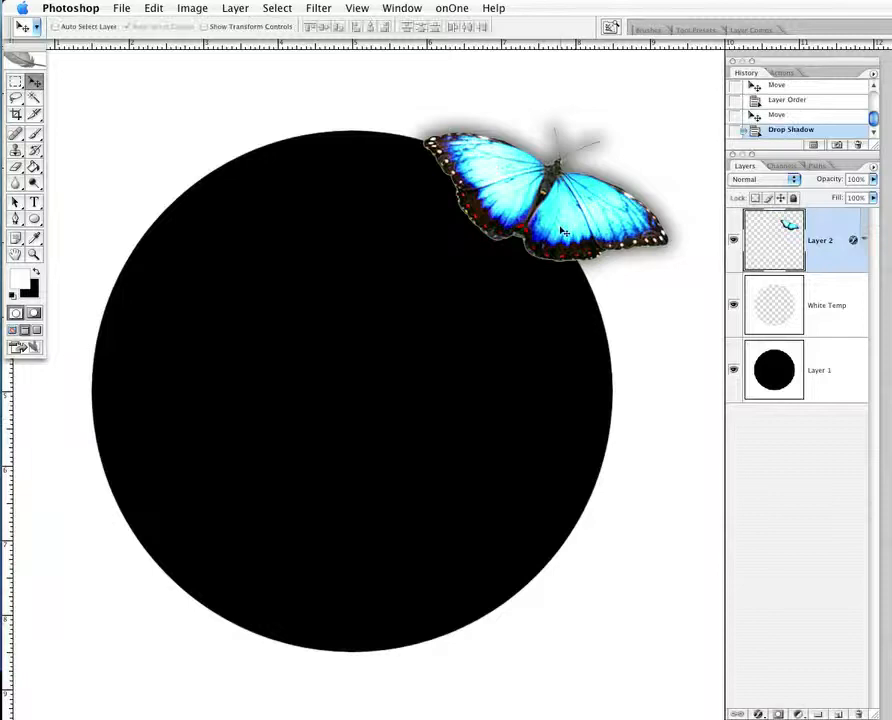
Step: Reposition the butterfly on Layer 2 so it overlaps the circle's top edge, slightly right of center
{"action": "left_click_drag", "start_coordinate": [564, 232], "coordinate": [600, 199]}
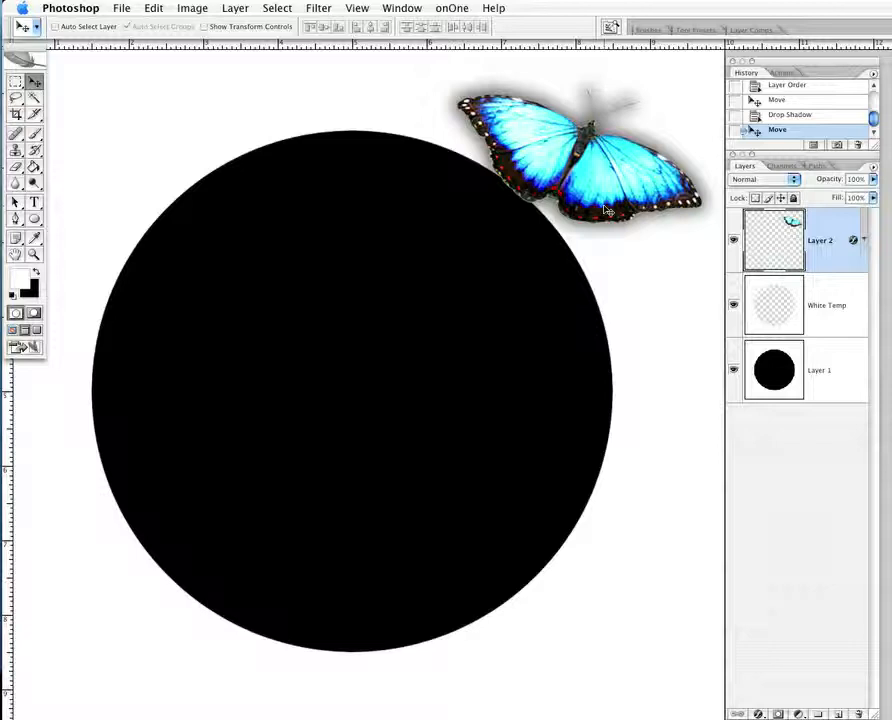
{"action": "left_click_drag", "start_coordinate": [507, 194], "coordinate": [406, 186]}
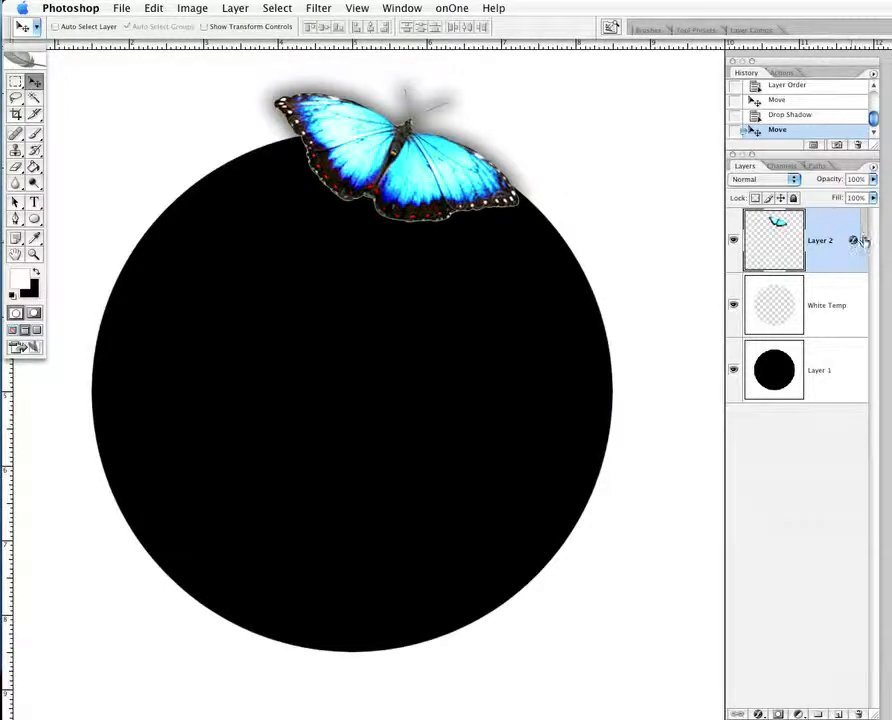
Step: Expand Layer 2's effects and toggle the effects and the whole layer off and on to compare
{"action": "left_click", "coordinate": [864, 241]}
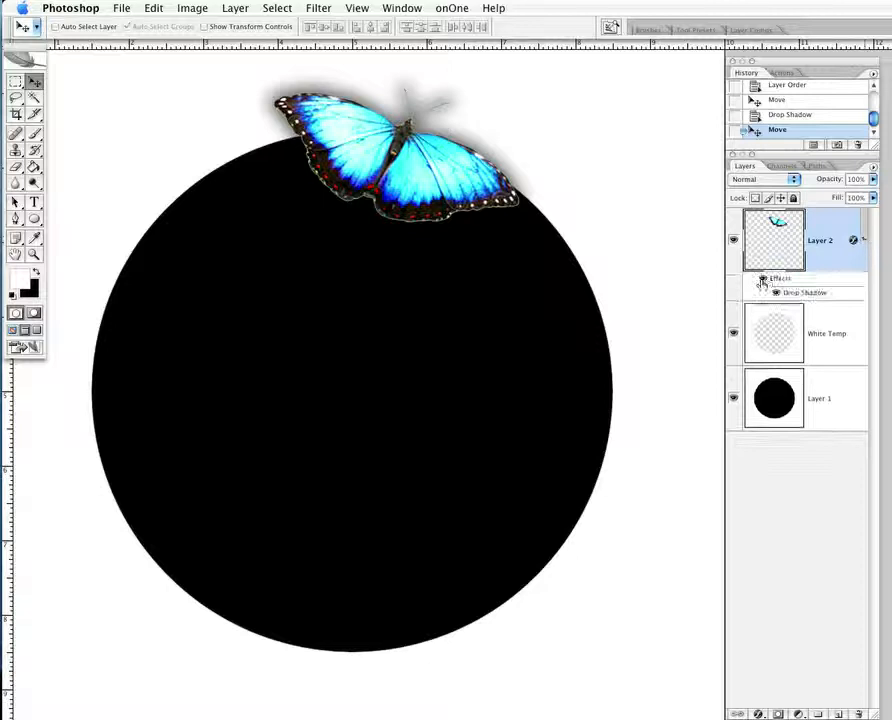
{"action": "left_click", "coordinate": [762, 280]}
{"action": "left_click", "coordinate": [762, 281]}
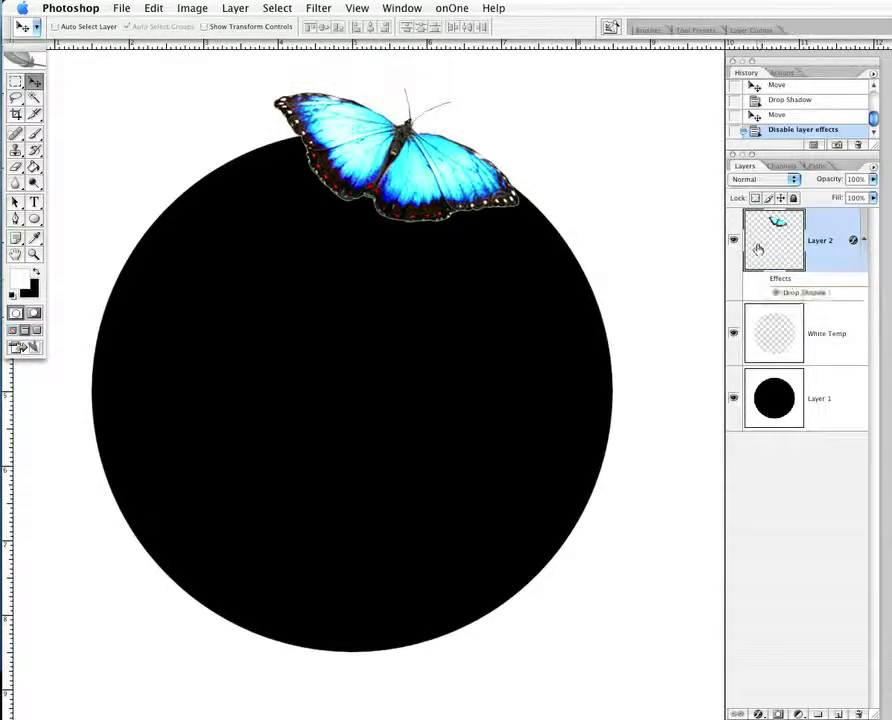
{"action": "left_click", "coordinate": [761, 285]}
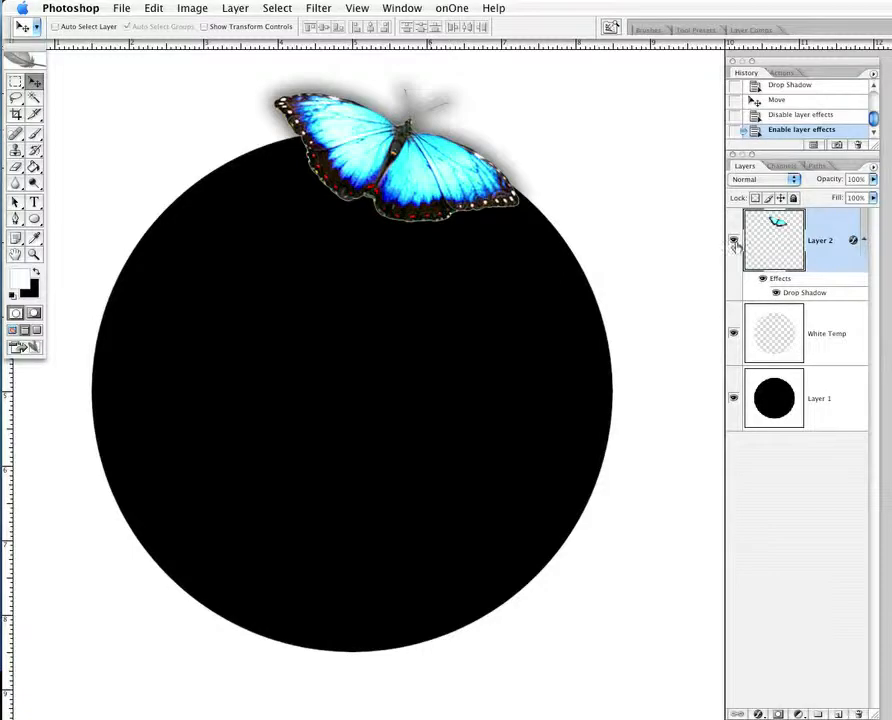
{"action": "left_click", "coordinate": [734, 243]}
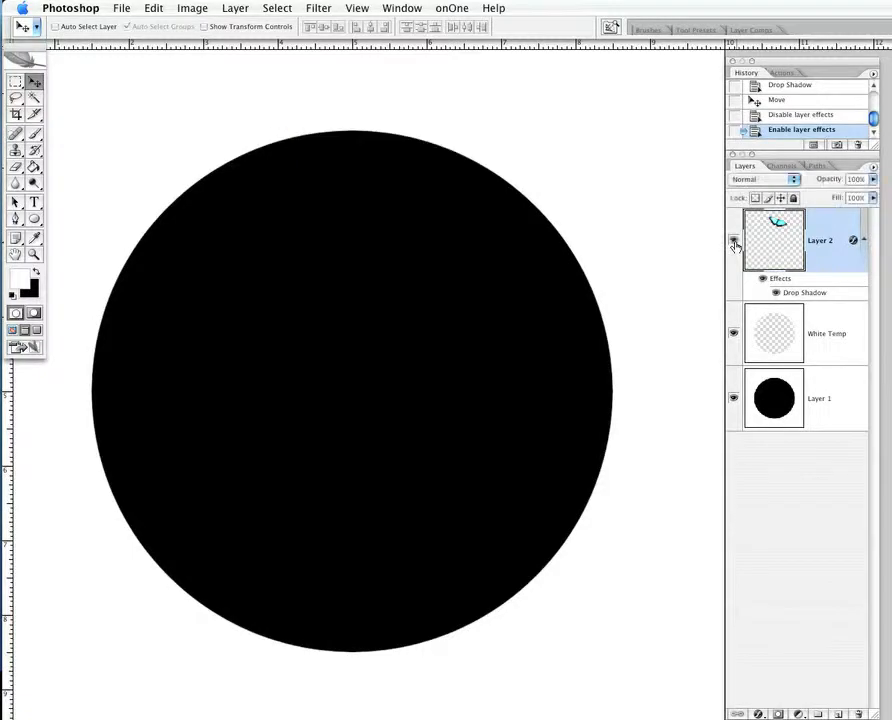
{"action": "left_click", "coordinate": [734, 243]}
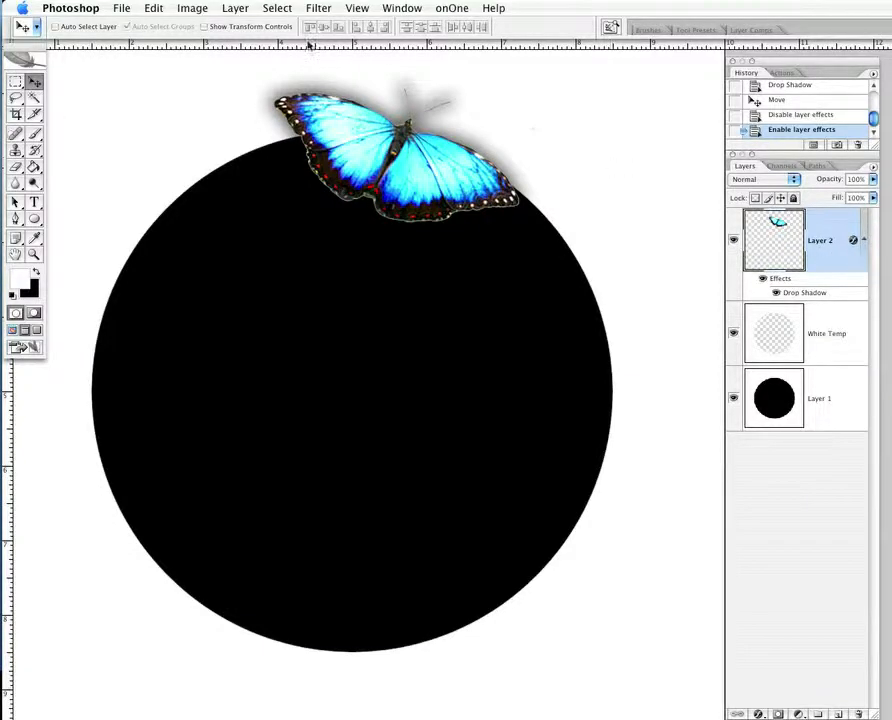
{"action": "left_click", "coordinate": [278, 9]}
{"action": "mouse_move", "coordinate": [238, 7]}
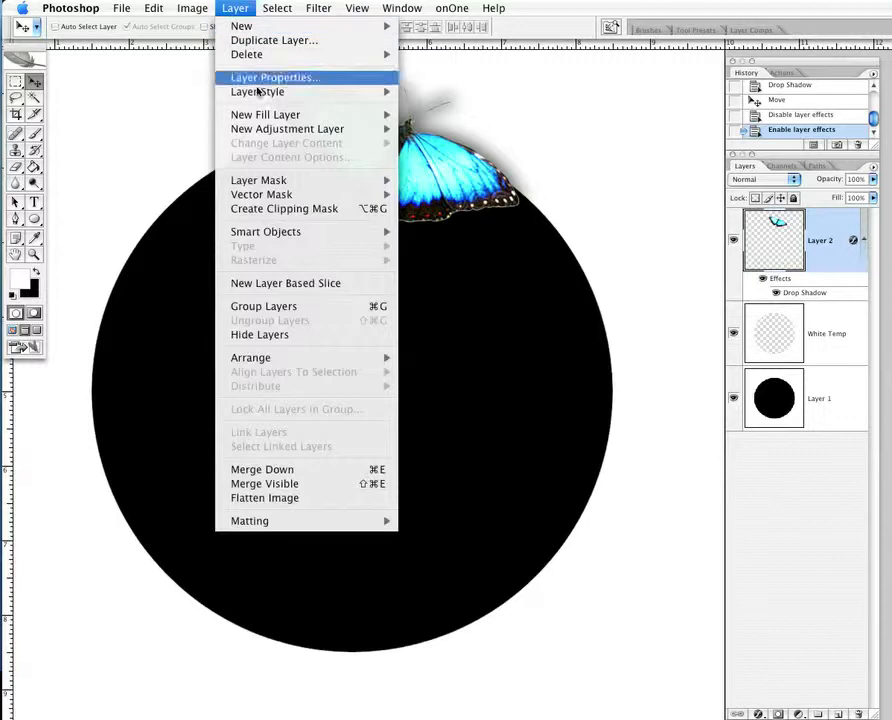
{"action": "left_click", "coordinate": [235, 7]}
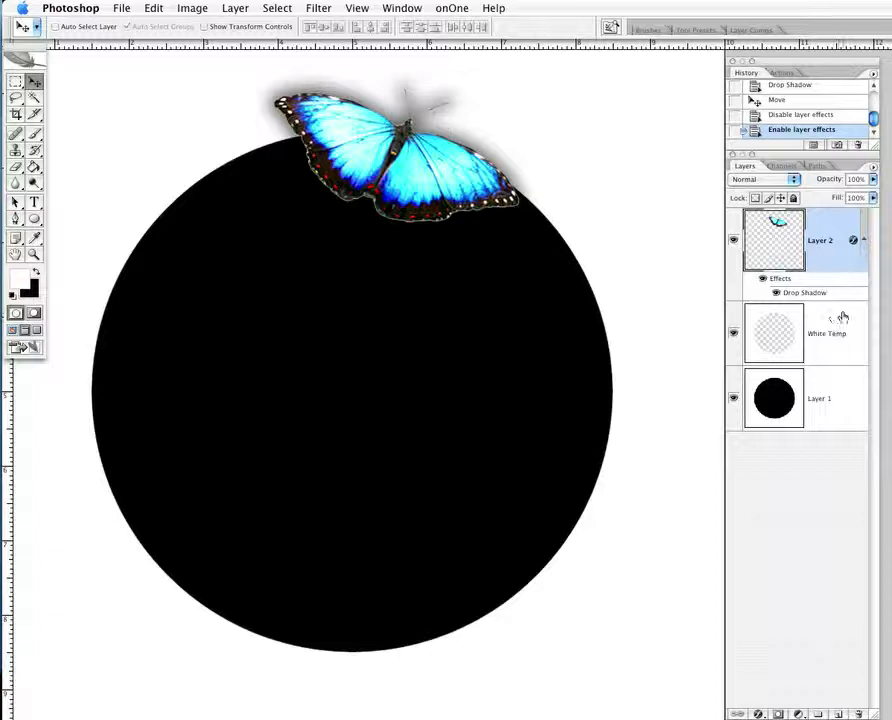
{"action": "double_click", "coordinate": [842, 317]}
{"action": "key", "text": "Return"}
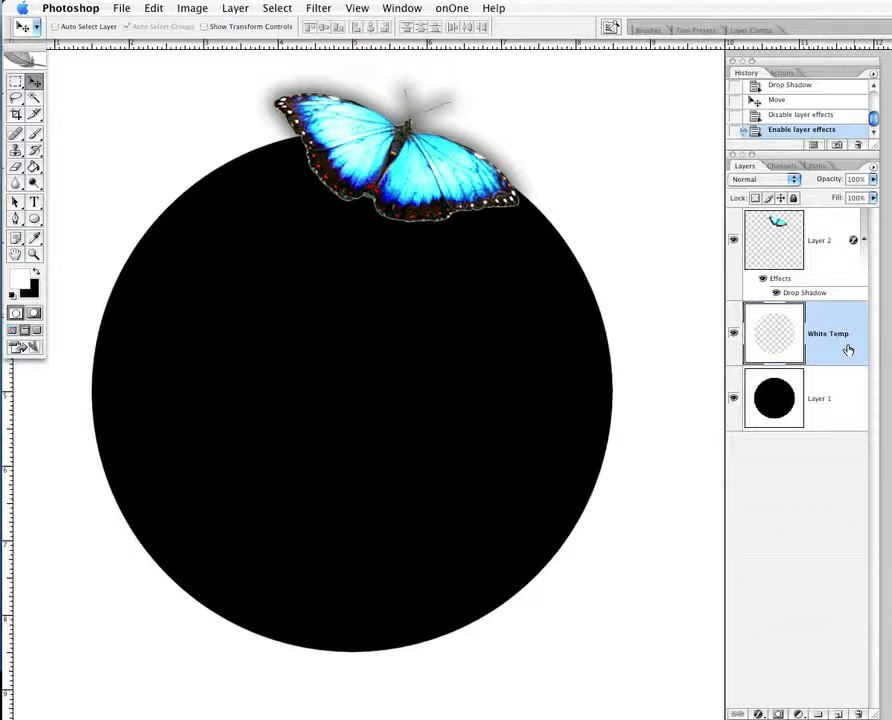
{"action": "double_click", "coordinate": [848, 350]}
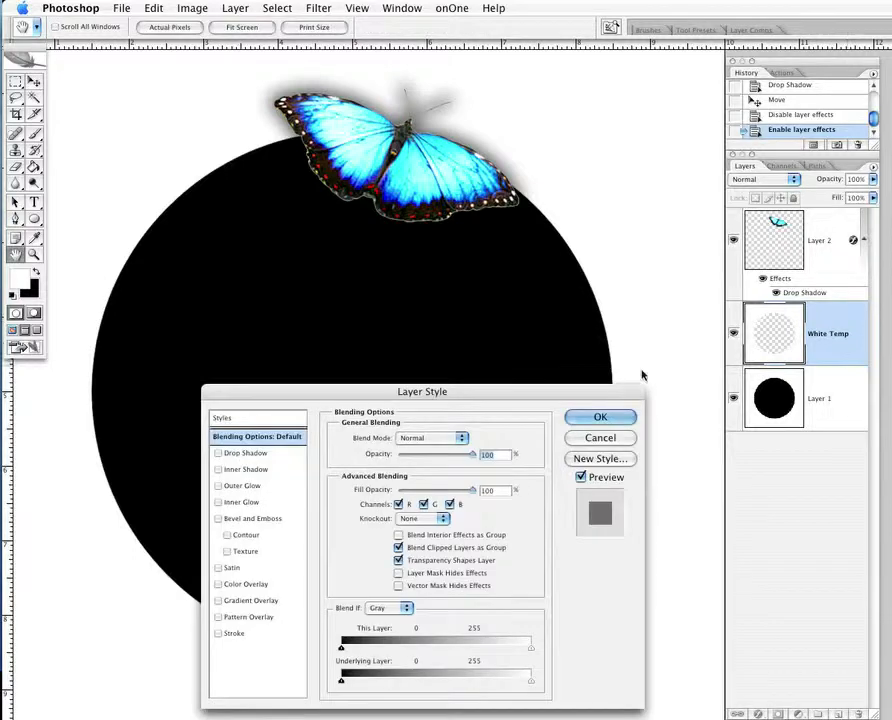
{"action": "left_click_drag", "start_coordinate": [613, 395], "coordinate": [628, 305]}
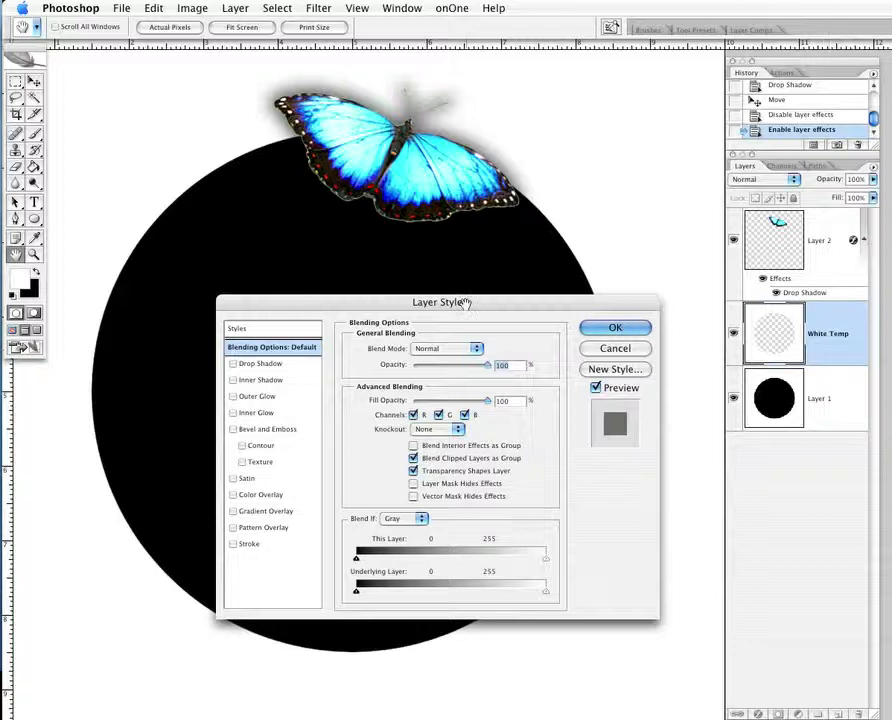
{"action": "left_click_drag", "start_coordinate": [463, 300], "coordinate": [464, 277]}
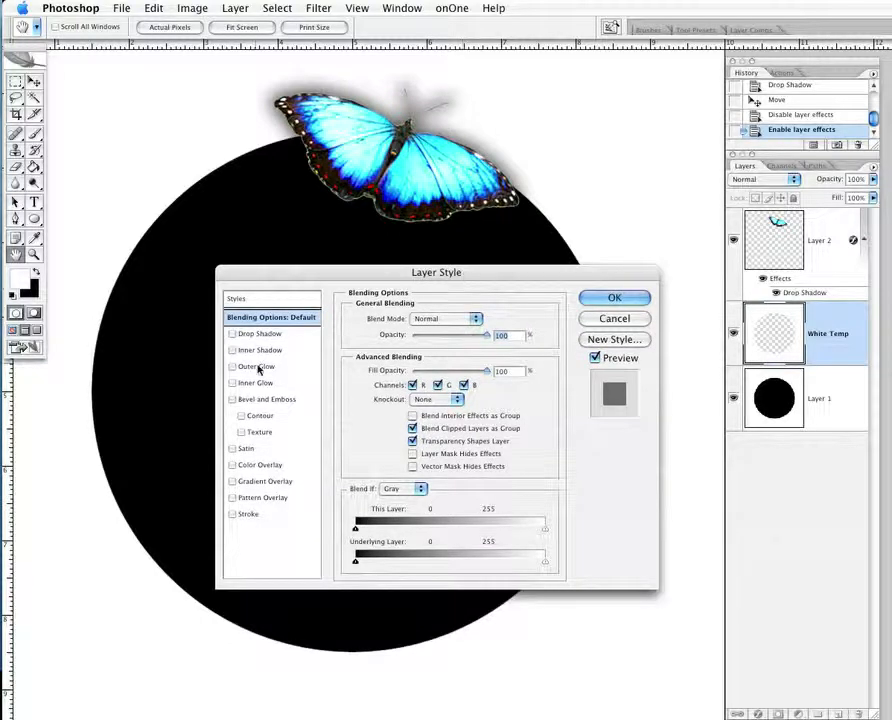
{"action": "left_click", "coordinate": [600, 321]}
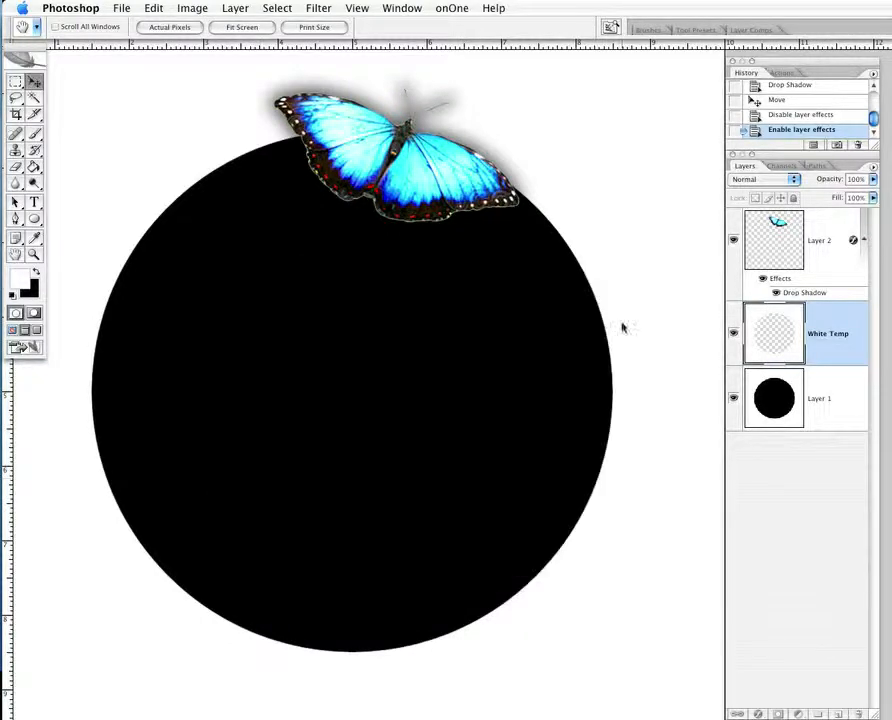
Step: Collapse Layer 2's effects list, duplicate the layer, and place the copied butterfly across the circle's lower-right edge
{"action": "left_click", "coordinate": [863, 240]}
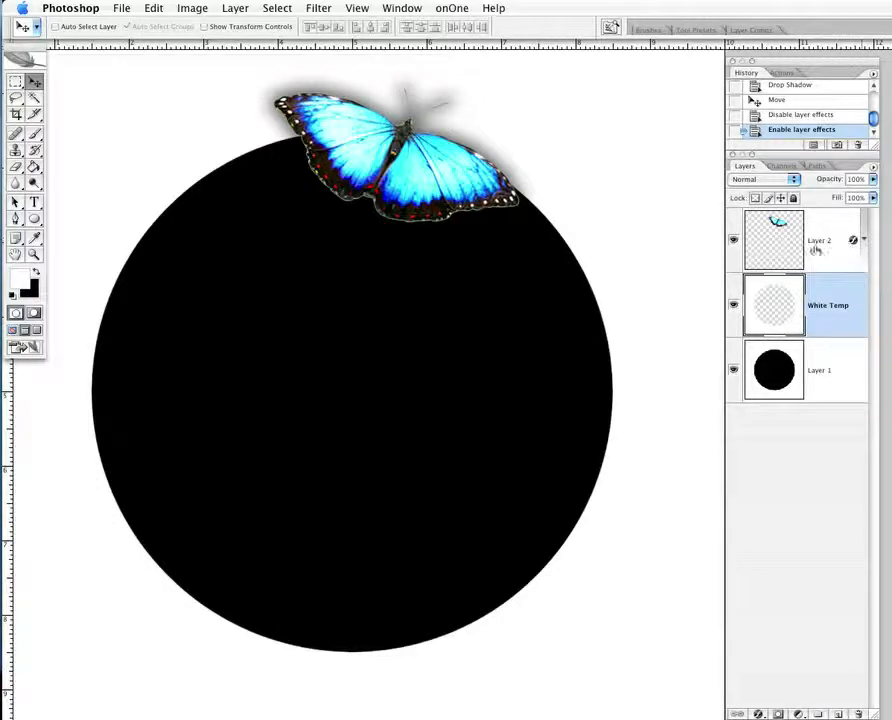
{"action": "right_click", "coordinate": [812, 240]}
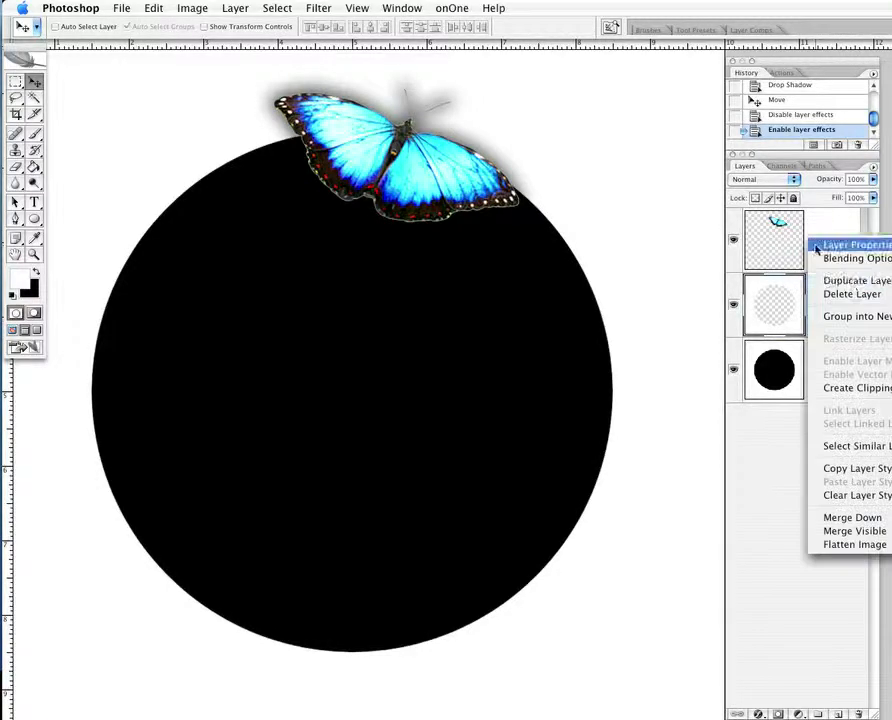
{"action": "left_click", "coordinate": [853, 283]}
{"action": "left_click", "coordinate": [694, 222]}
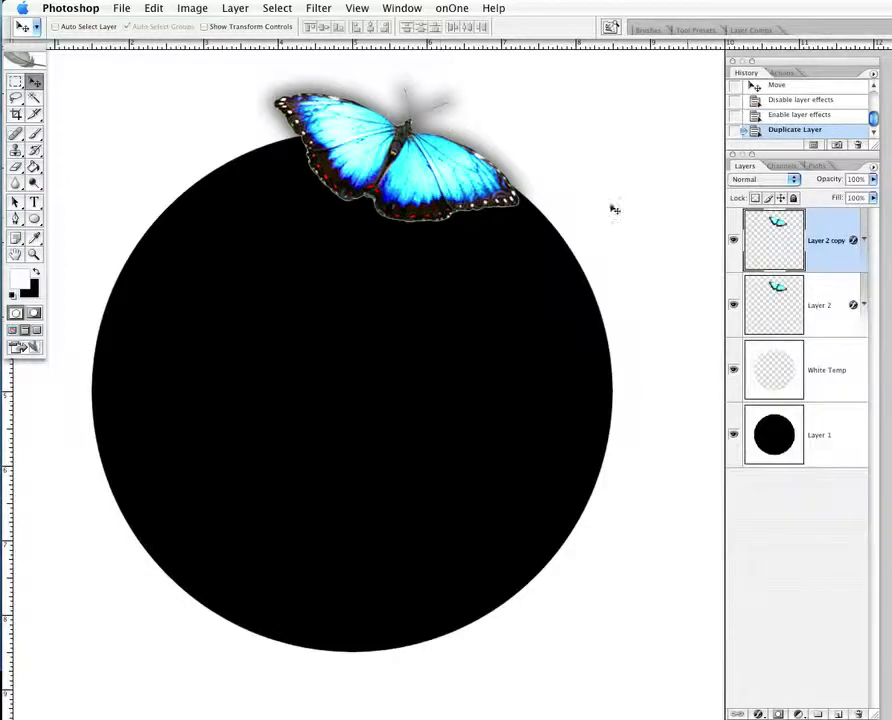
{"action": "left_click_drag", "start_coordinate": [458, 184], "coordinate": [621, 455]}
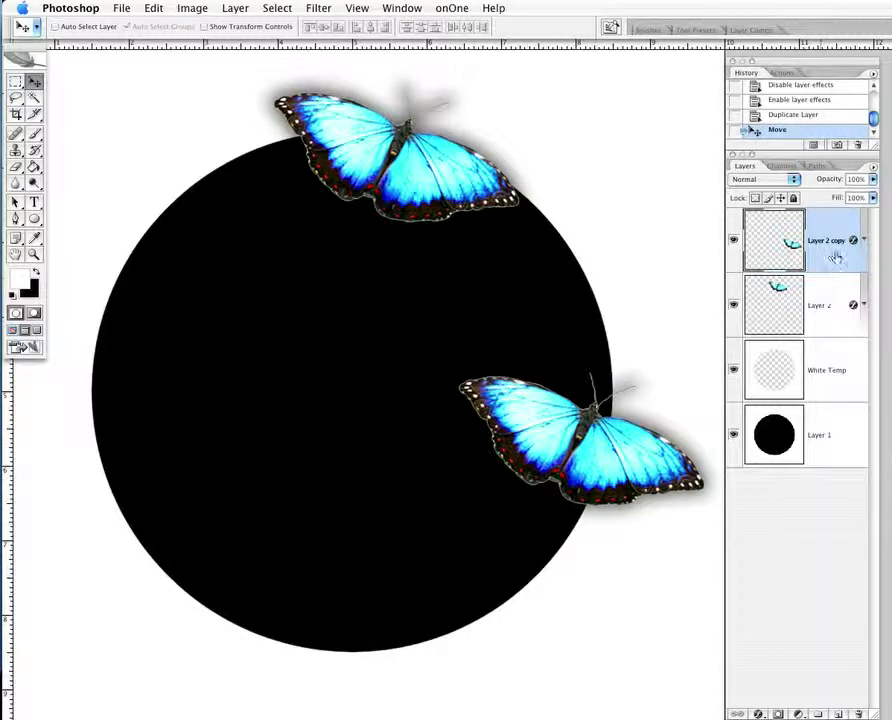
Step: Turn off the Drop Shadow effect on the duplicated butterfly and shift the butterfly slightly toward the circle's center
{"action": "double_click", "coordinate": [843, 260]}
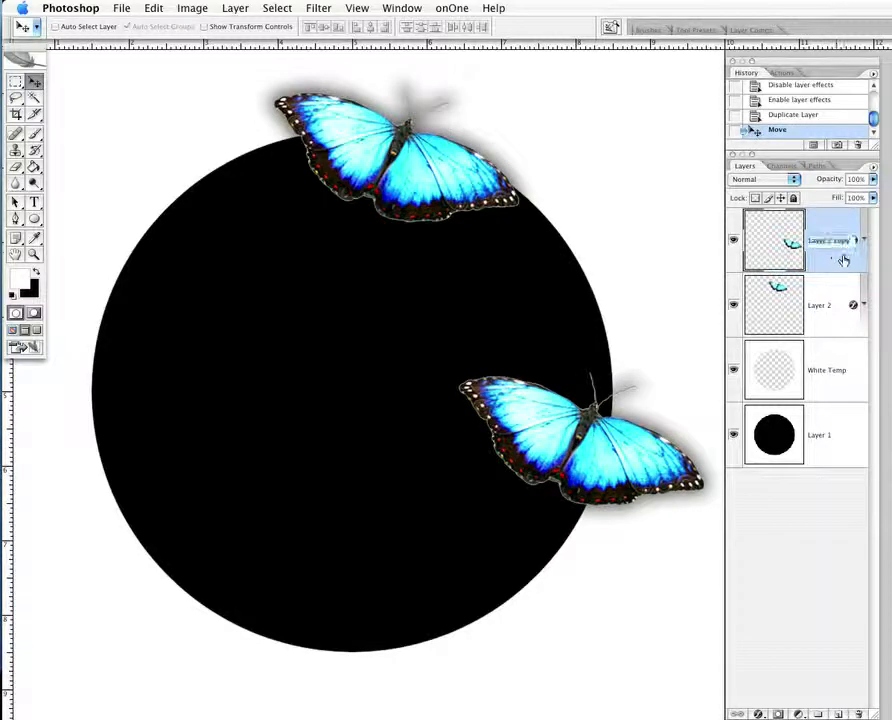
{"action": "key", "text": "Return"}
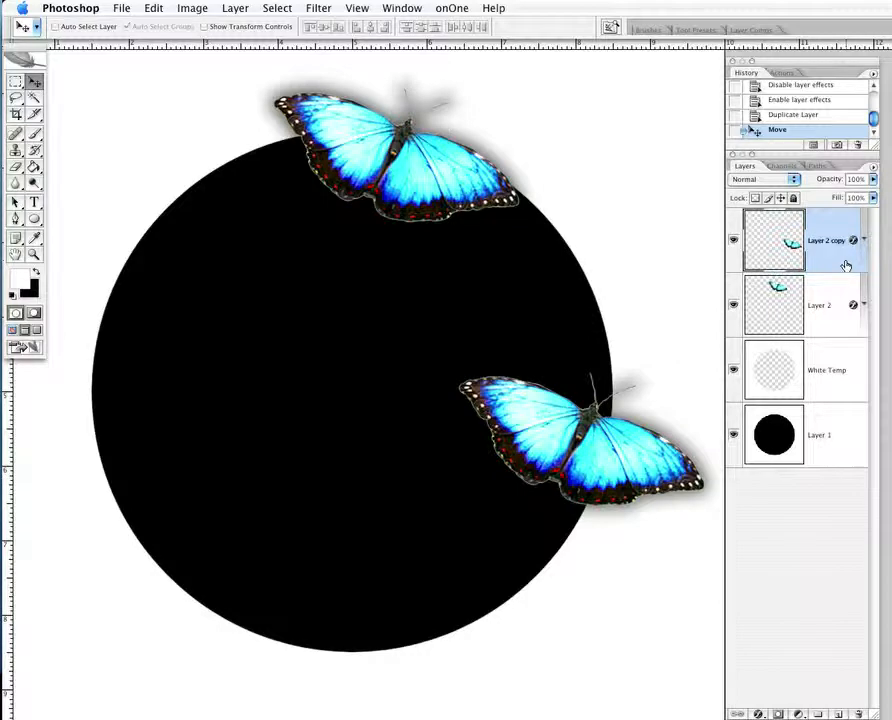
{"action": "double_click", "coordinate": [845, 262]}
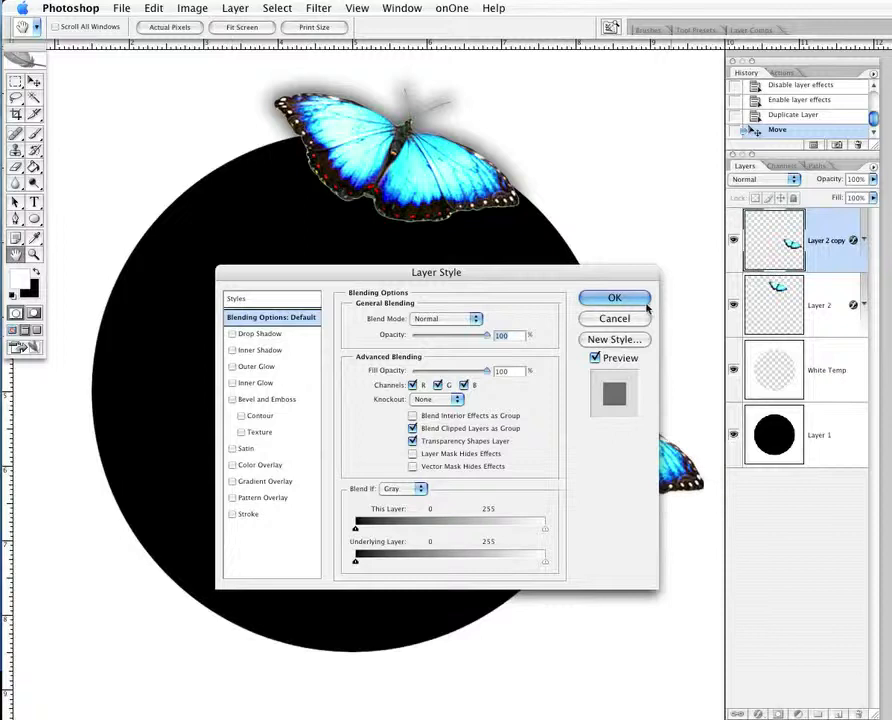
{"action": "left_click", "coordinate": [592, 302]}
{"action": "key", "text": "v"}
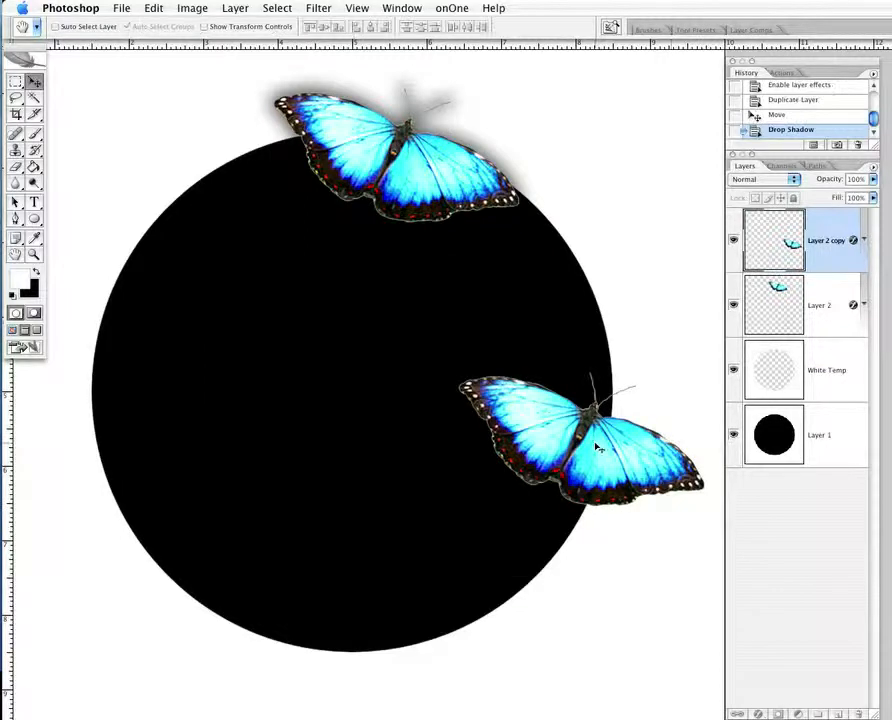
{"action": "mouse_move", "coordinate": [595, 447]}
{"action": "left_mouse_down"}
{"action": "mouse_move", "coordinate": [595, 316]}
{"action": "mouse_move", "coordinate": [578, 440]}
{"action": "left_mouse_up"}
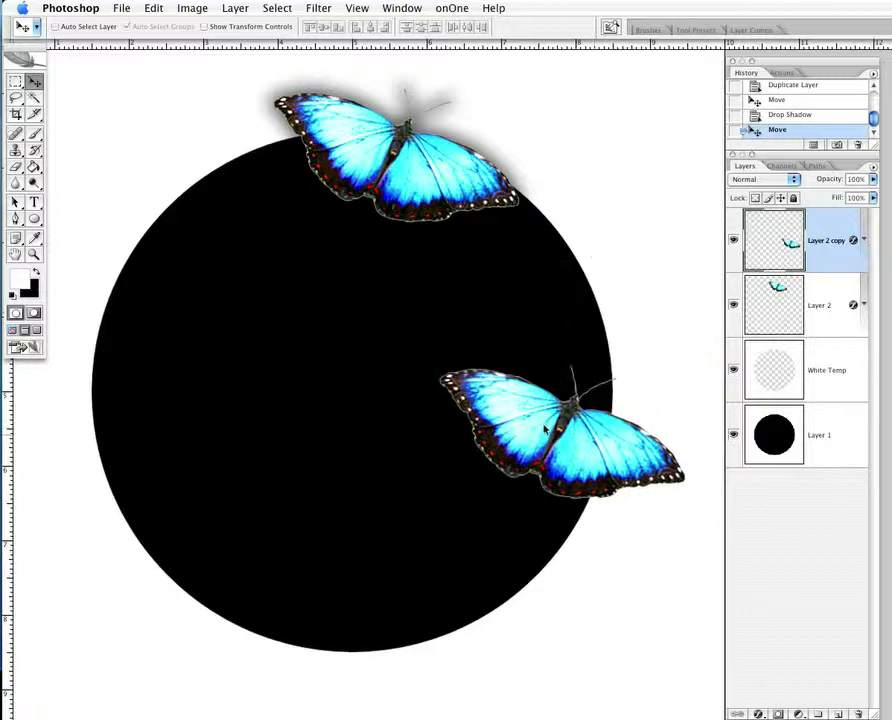
Step: Turn the duplicated butterfly into a white silhouette using Hue/Saturation with saturation -100 and lightness +100
{"action": "left_click", "coordinate": [200, 6]}
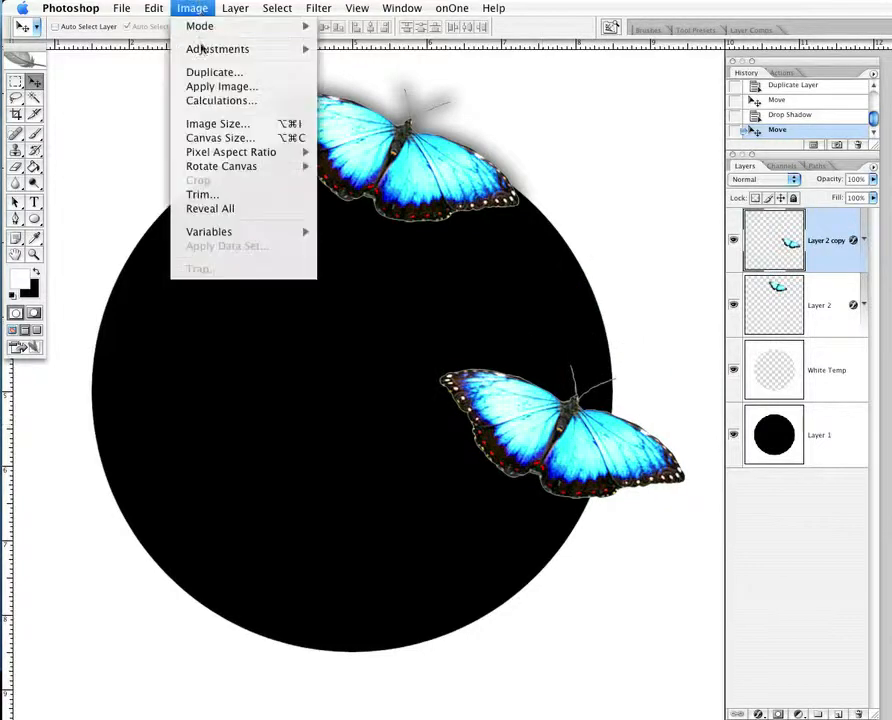
{"action": "mouse_move", "coordinate": [203, 50]}
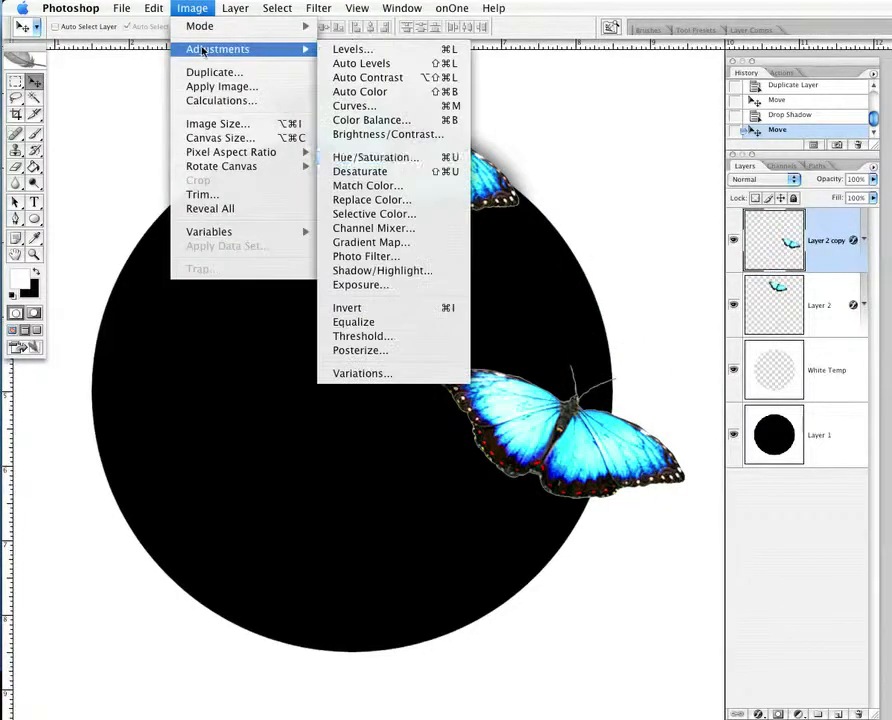
{"action": "left_click", "coordinate": [401, 158]}
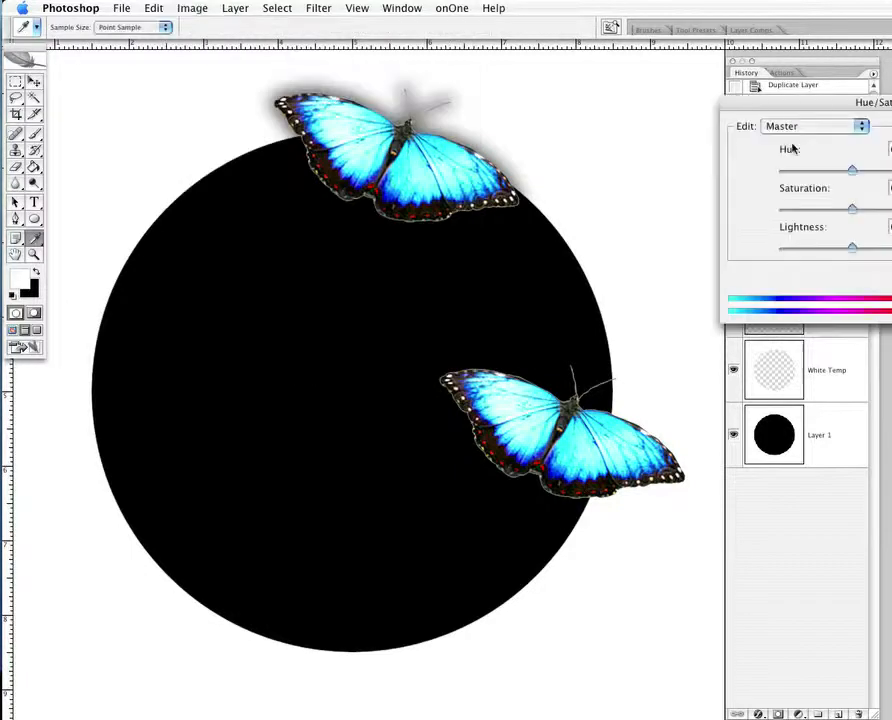
{"action": "left_click_drag", "start_coordinate": [792, 118], "coordinate": [168, 60]}
{"action": "left_click_drag", "start_coordinate": [232, 172], "coordinate": [154, 174]}
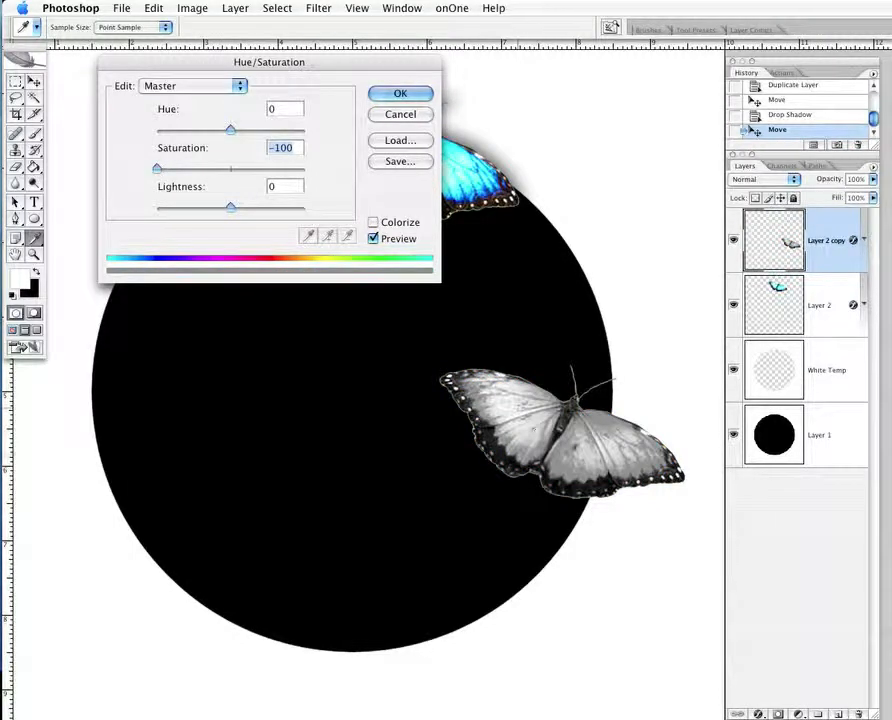
{"action": "left_click_drag", "start_coordinate": [156, 169], "coordinate": [314, 172]}
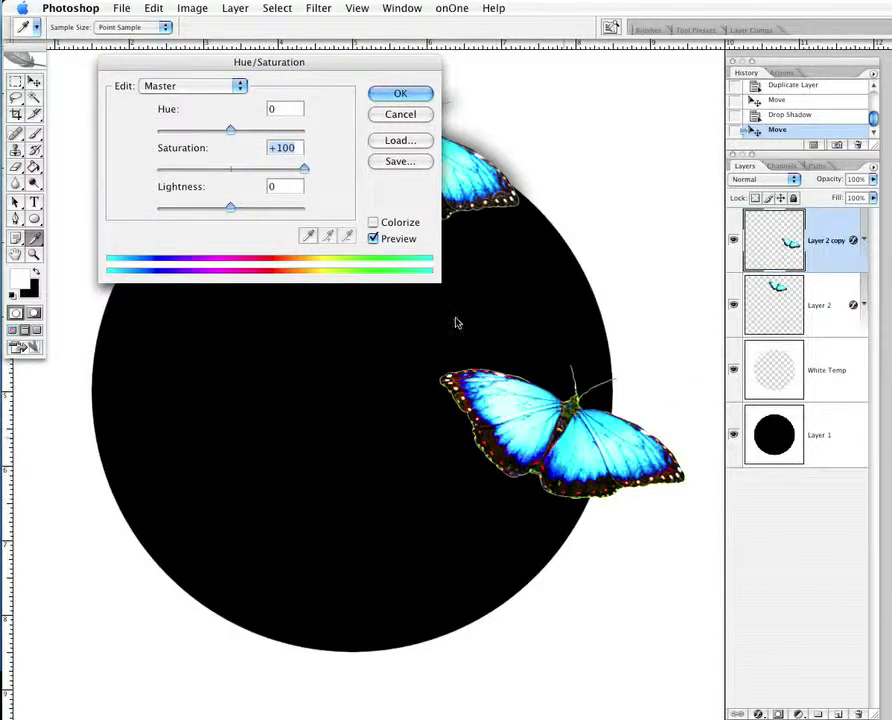
{"action": "left_click_drag", "start_coordinate": [343, 70], "coordinate": [305, 362]}
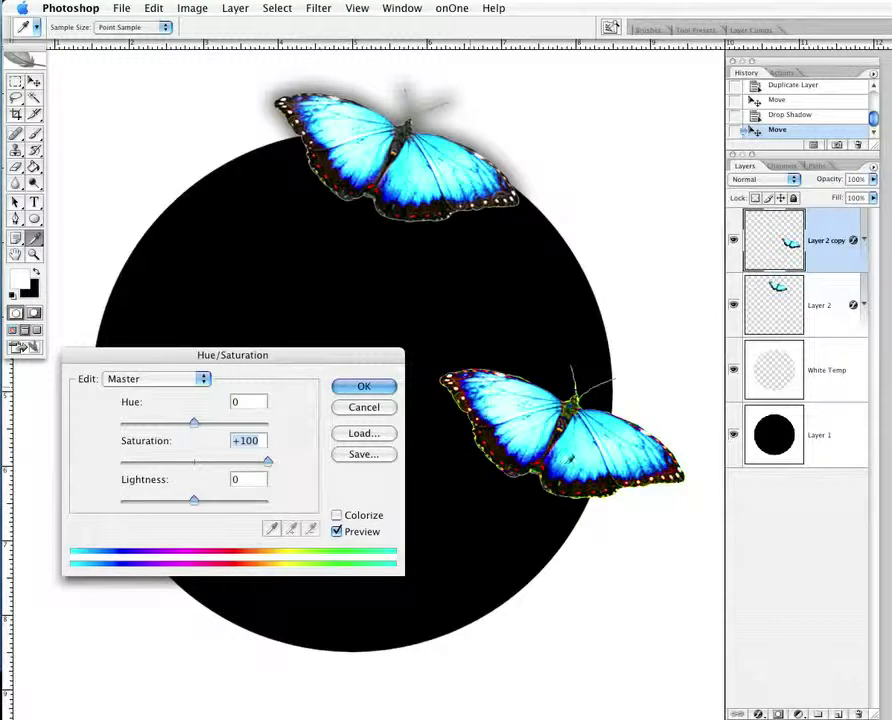
{"action": "left_click_drag", "start_coordinate": [268, 462], "coordinate": [117, 465]}
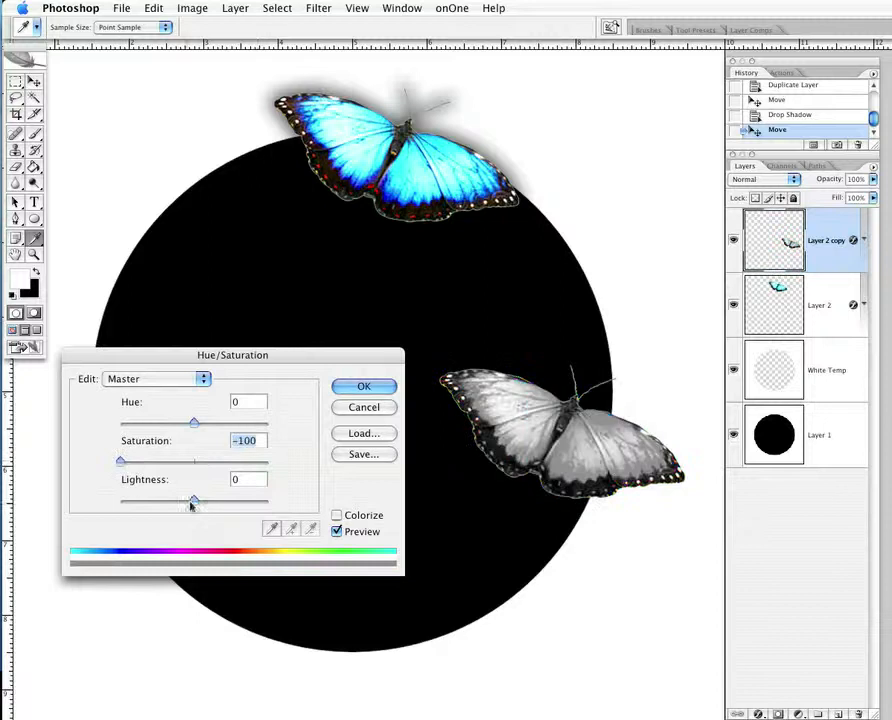
{"action": "left_click_drag", "start_coordinate": [194, 505], "coordinate": [250, 510]}
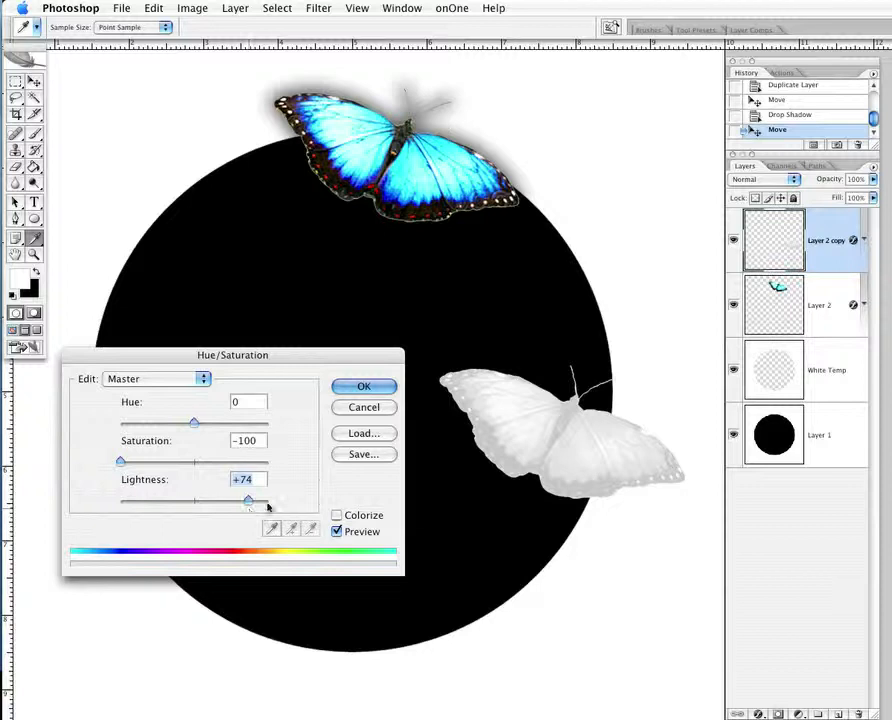
{"action": "left_click", "coordinate": [268, 506]}
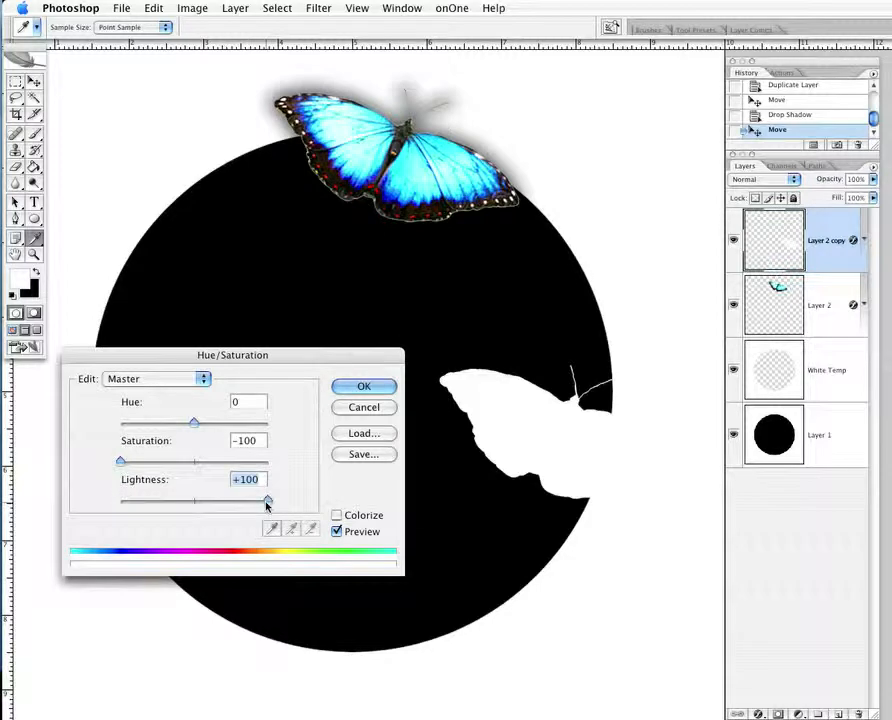
{"action": "left_click", "coordinate": [364, 387]}
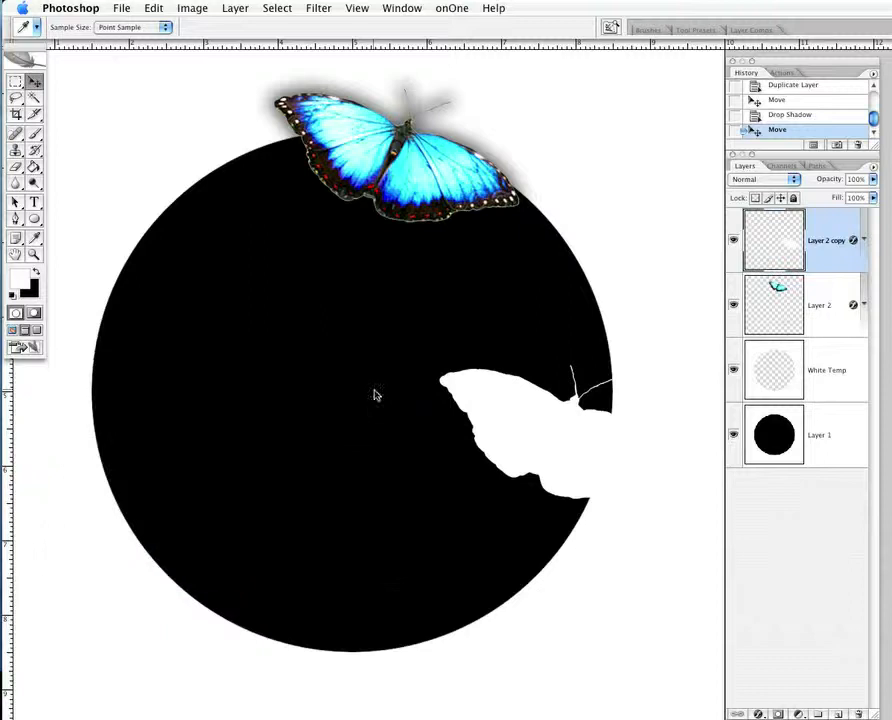
Step: Move the white silhouette to the circle's upper-left area, and revert the history to before the Hue/Saturation adjustment
{"action": "key", "text": "v"}
{"action": "left_click_drag", "start_coordinate": [492, 404], "coordinate": [232, 258]}
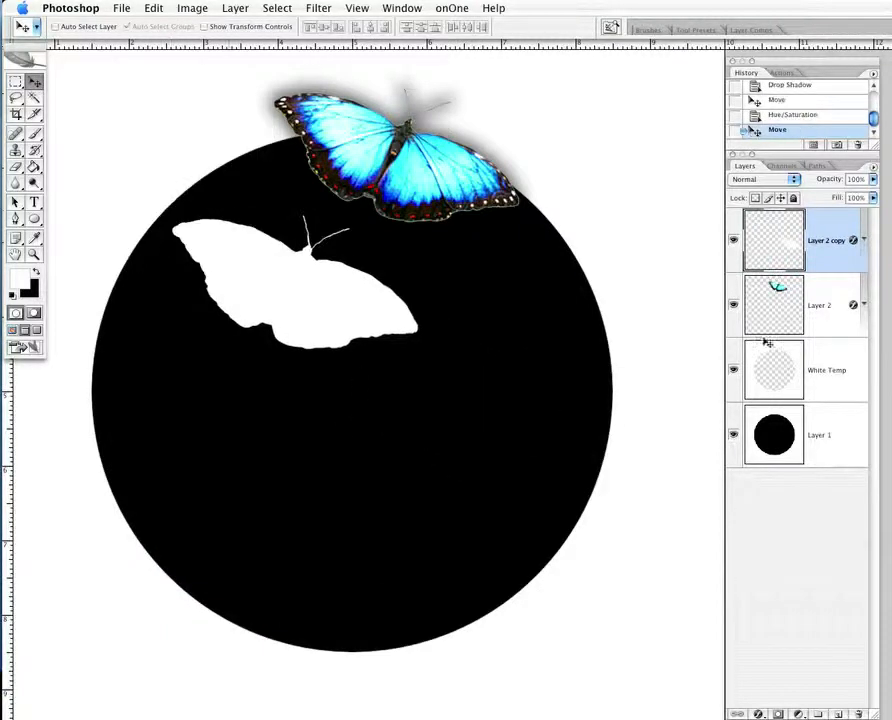
{"action": "left_click", "coordinate": [794, 116]}
{"action": "left_click", "coordinate": [776, 101]}
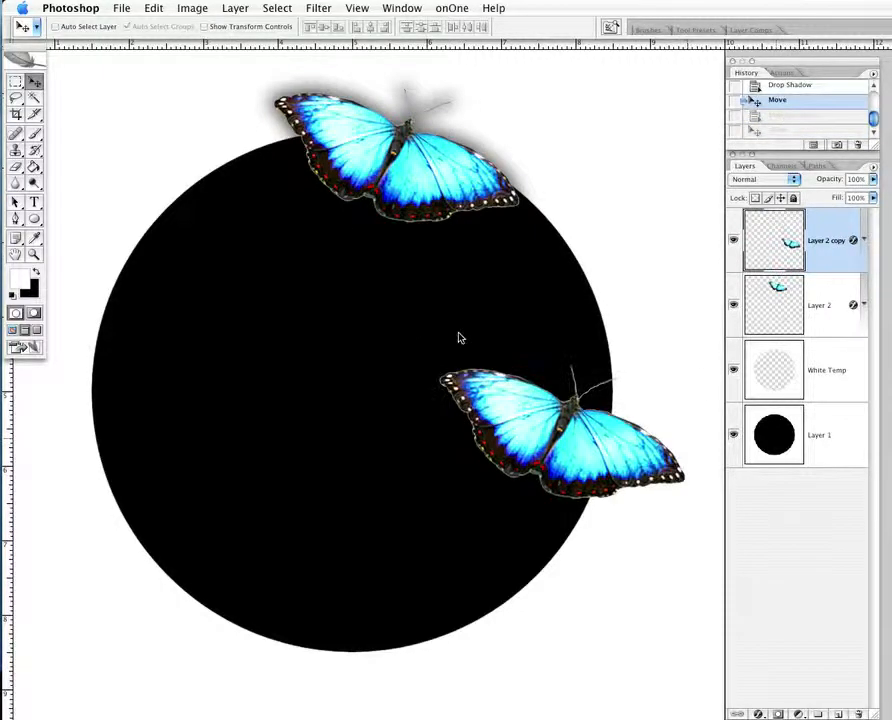
Step: Turn the duplicated butterfly black with Hue/Saturation at saturation -100 and lightness -100, and place it outside the circle's upper-right edge
{"action": "left_click", "coordinate": [180, 7]}
{"action": "mouse_move", "coordinate": [260, 49]}
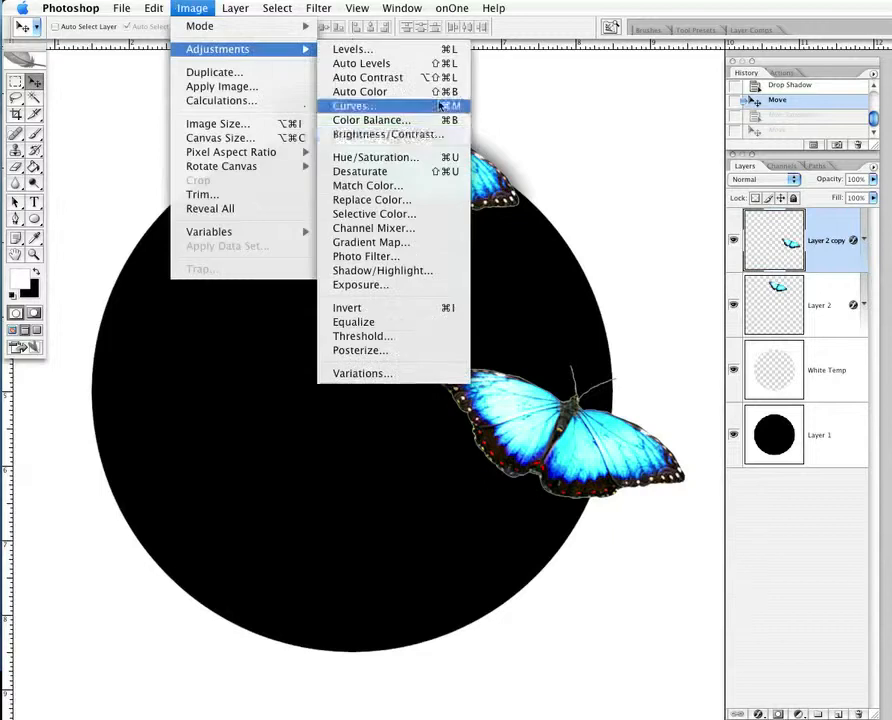
{"action": "left_click", "coordinate": [408, 157]}
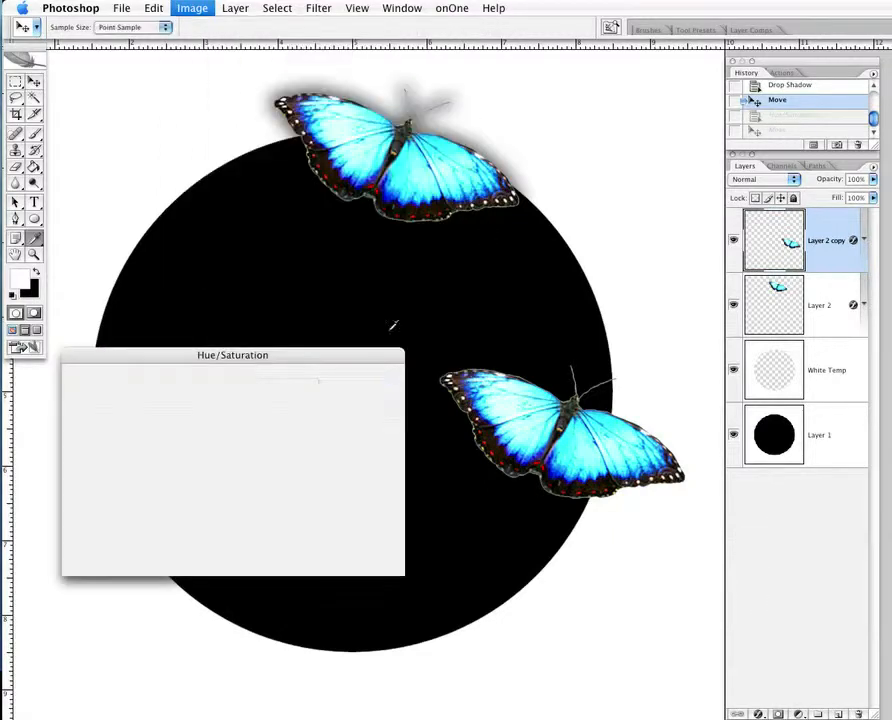
{"action": "left_click_drag", "start_coordinate": [160, 462], "coordinate": [96, 460]}
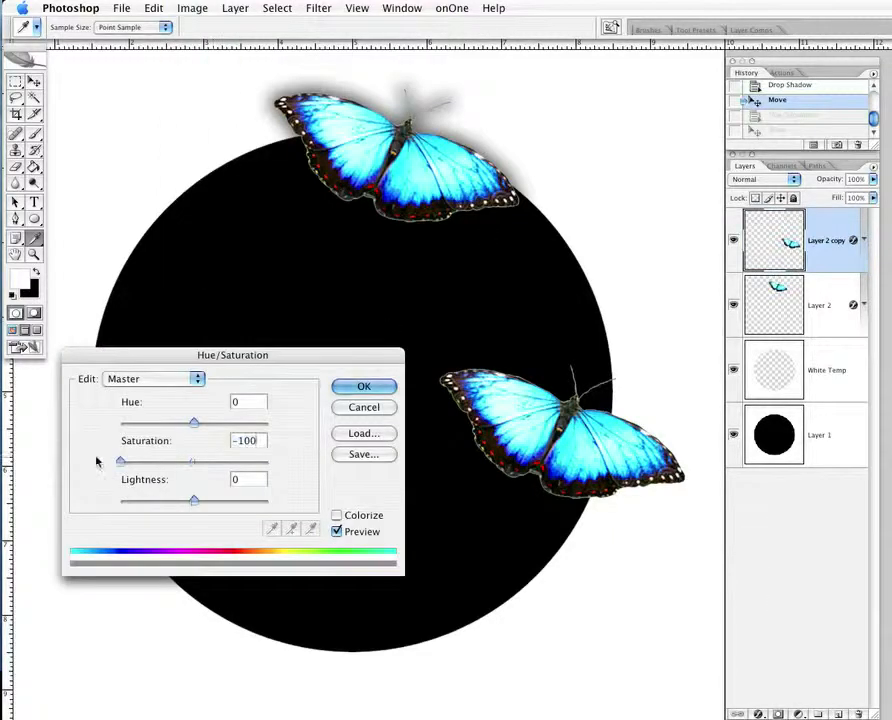
{"action": "left_click_drag", "start_coordinate": [194, 500], "coordinate": [118, 502]}
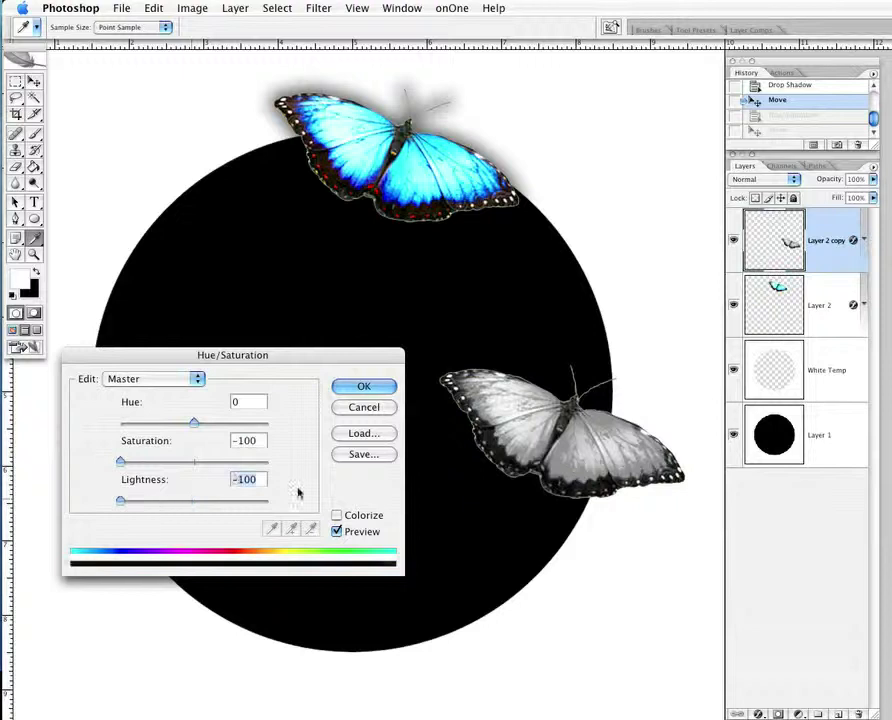
{"action": "left_click", "coordinate": [365, 387]}
{"action": "key", "text": "v"}
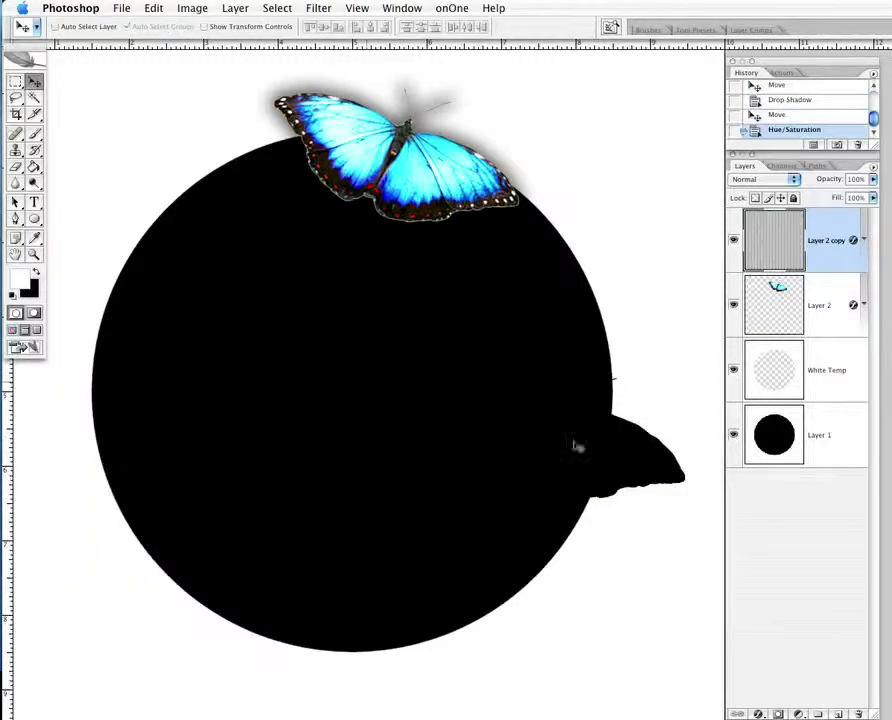
{"action": "left_click_drag", "start_coordinate": [585, 451], "coordinate": [615, 162]}
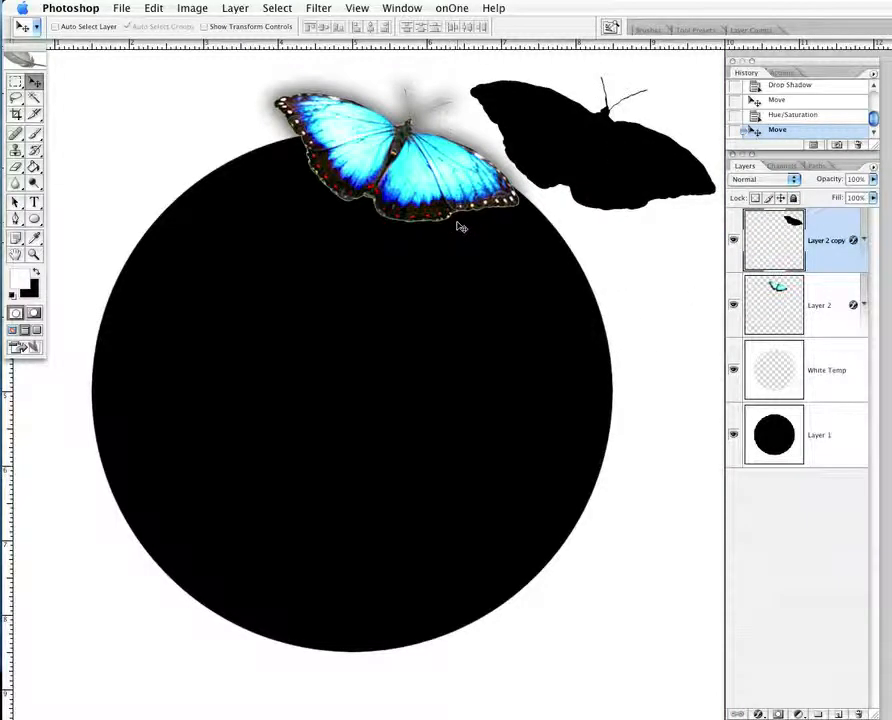
Step: Bring Layer 2 above Layer 2 copy, sliding the blue butterfly over the black silhouette and back to the circle's top edge
{"action": "left_click", "coordinate": [797, 333]}
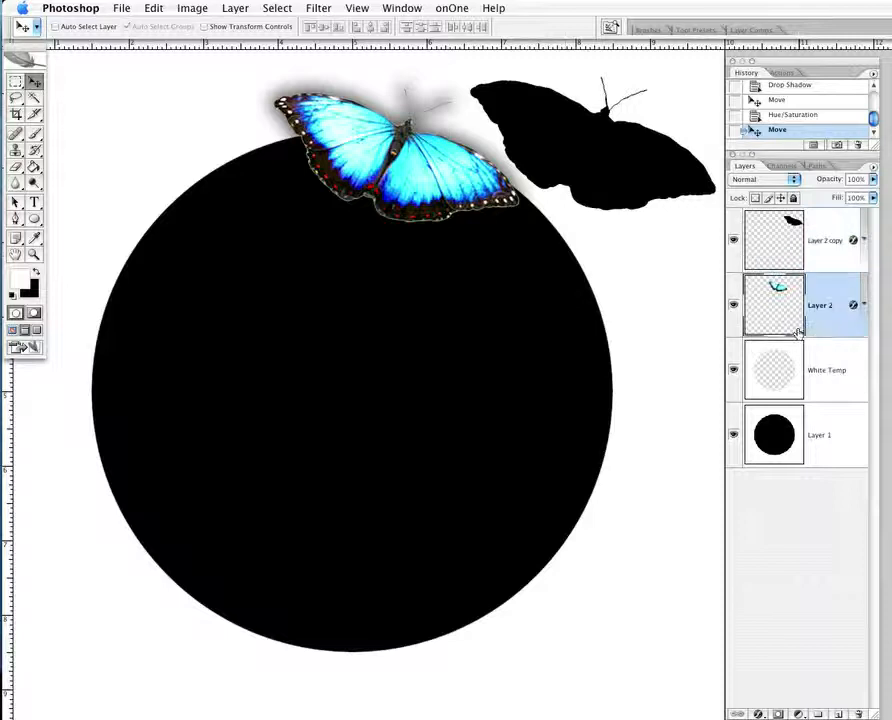
{"action": "left_click_drag", "start_coordinate": [511, 199], "coordinate": [570, 193]}
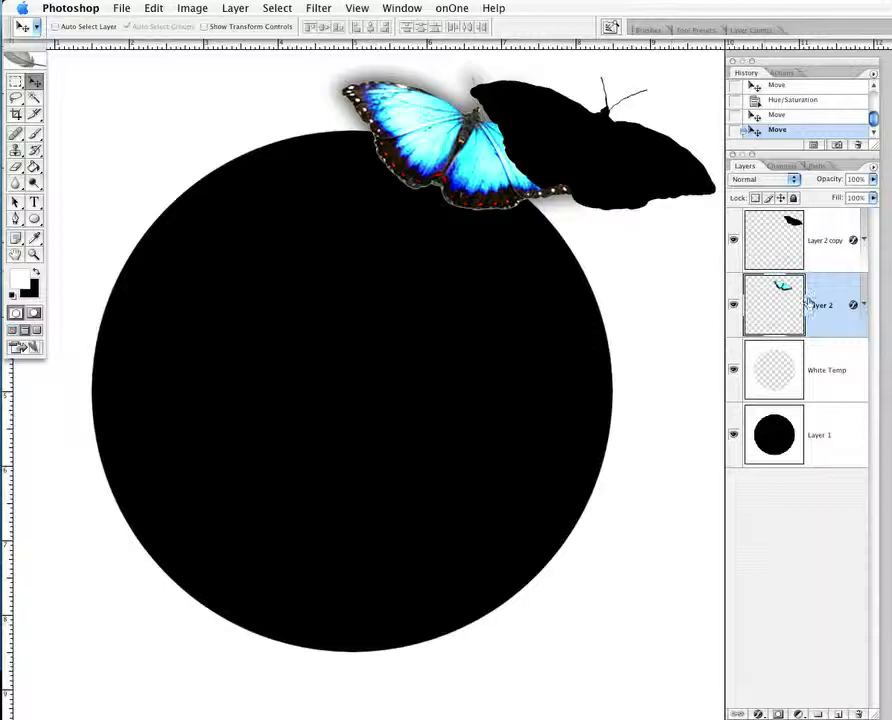
{"action": "left_click_drag", "start_coordinate": [783, 305], "coordinate": [789, 242]}
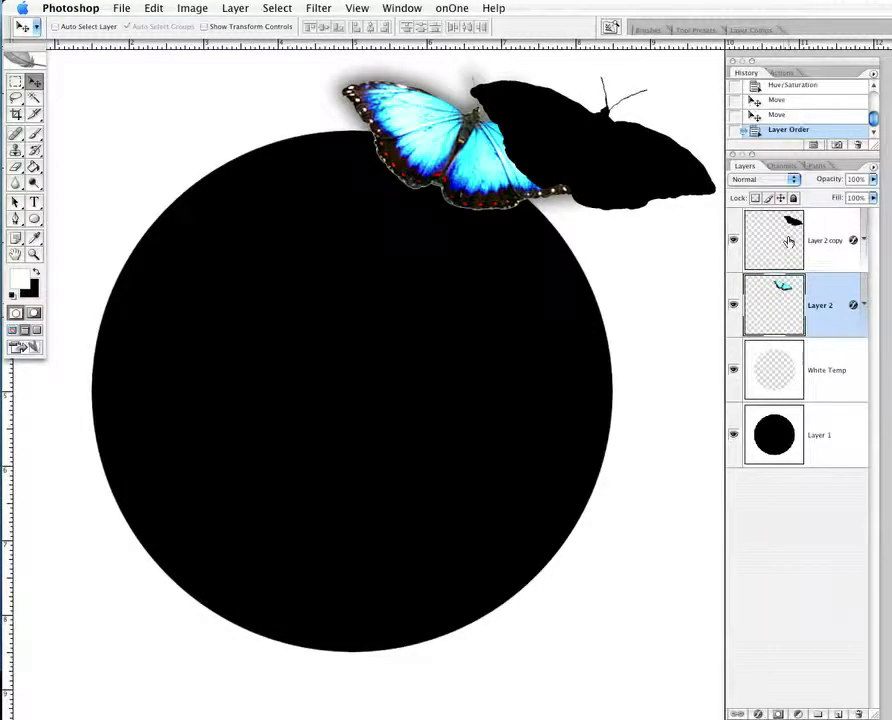
{"action": "left_click_drag", "start_coordinate": [550, 182], "coordinate": [591, 174]}
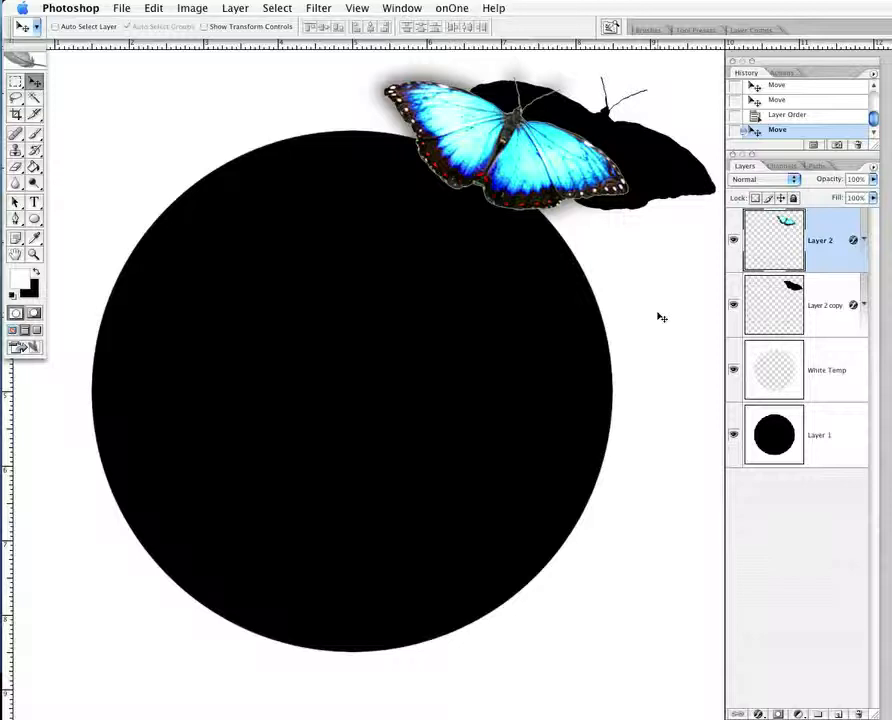
{"action": "left_click_drag", "start_coordinate": [543, 186], "coordinate": [358, 211]}
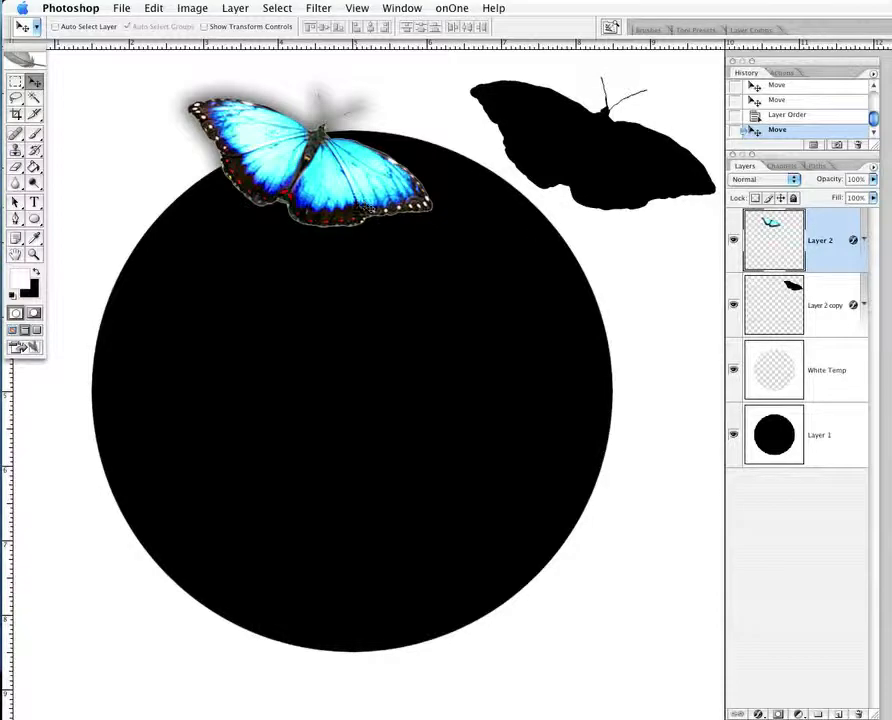
Step: Place Layer 2 beneath White Temp with its butterfly behind the black silhouette, and nudge the silhouette slightly
{"action": "left_click_drag", "start_coordinate": [820, 274], "coordinate": [804, 392]}
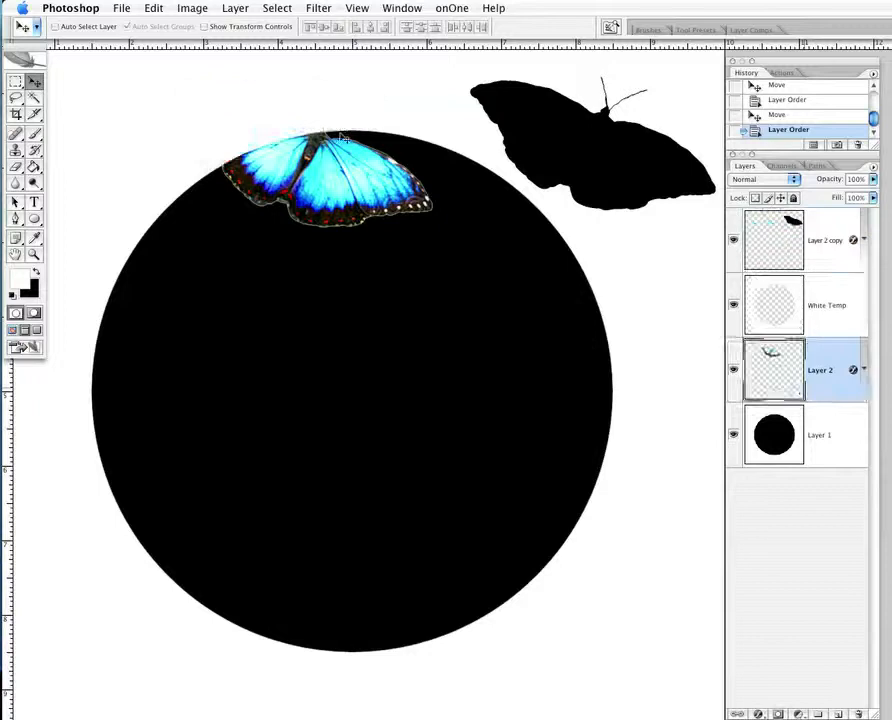
{"action": "left_click_drag", "start_coordinate": [318, 165], "coordinate": [597, 191]}
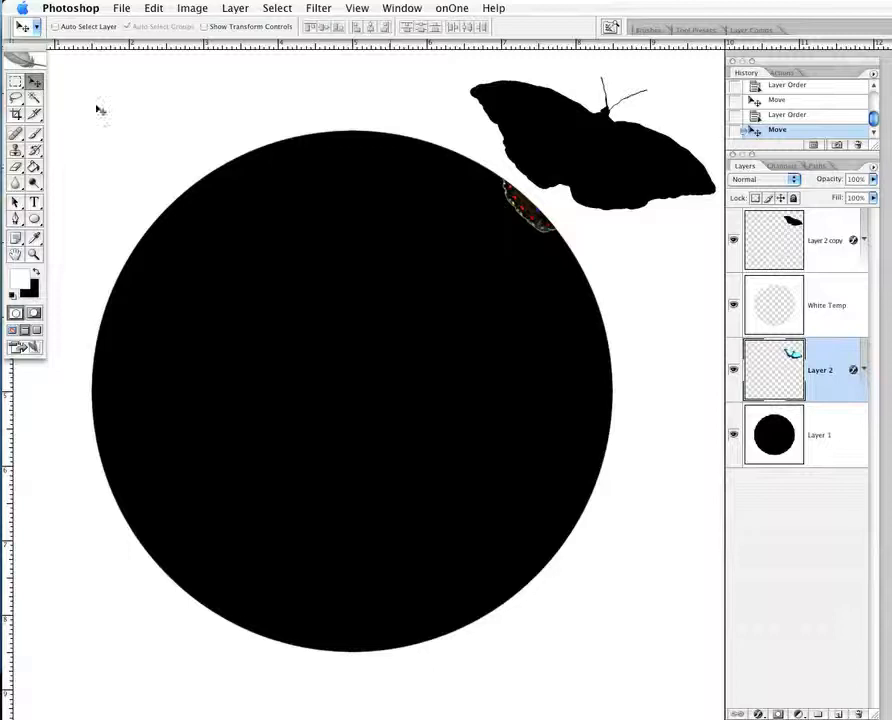
{"action": "left_click", "coordinate": [762, 229]}
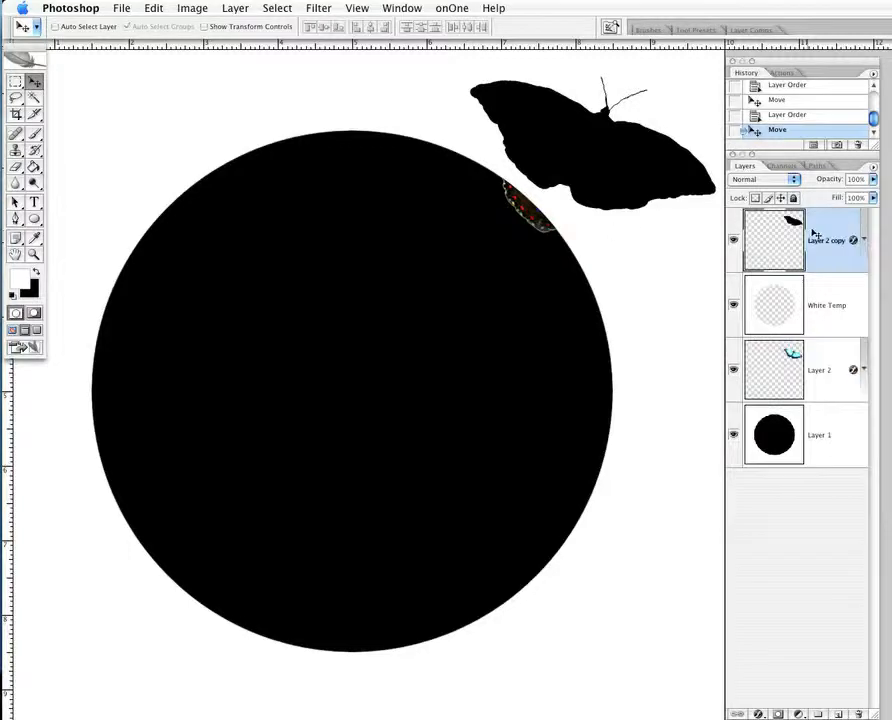
{"action": "mouse_move", "coordinate": [612, 157]}
{"action": "left_mouse_down"}
{"action": "mouse_move", "coordinate": [507, 109]}
{"action": "mouse_move", "coordinate": [471, 111]}
{"action": "mouse_move", "coordinate": [618, 150]}
{"action": "mouse_move", "coordinate": [622, 160]}
{"action": "mouse_move", "coordinate": [604, 157]}
{"action": "left_mouse_up"}
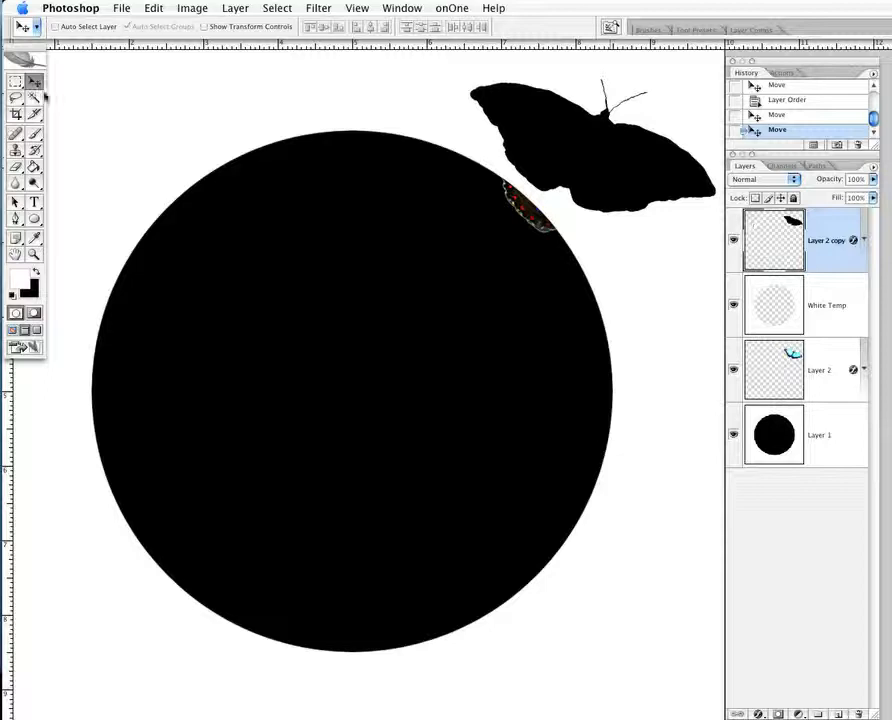
Step: Select the black butterfly silhouette with the Magic Wand and clear that shape from the White Temp layer
{"action": "key", "text": "w"}
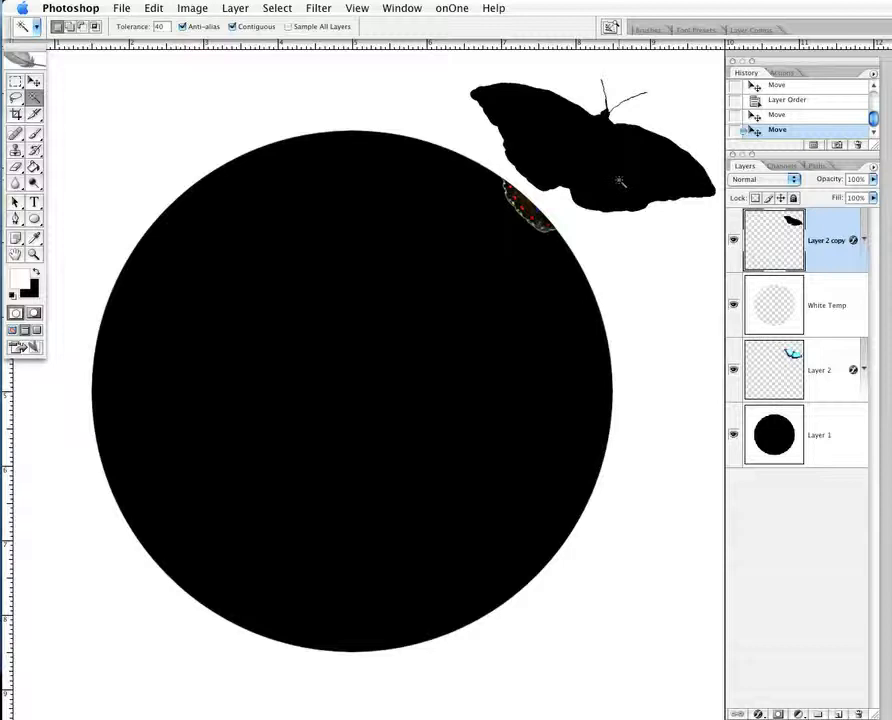
{"action": "left_click", "coordinate": [621, 182]}
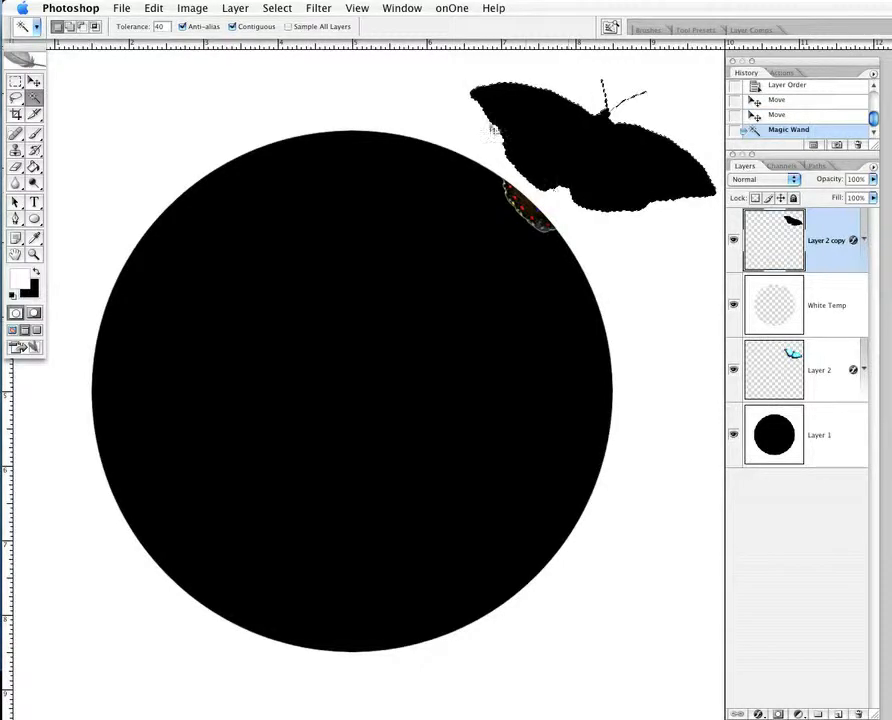
{"action": "left_click", "coordinate": [822, 308]}
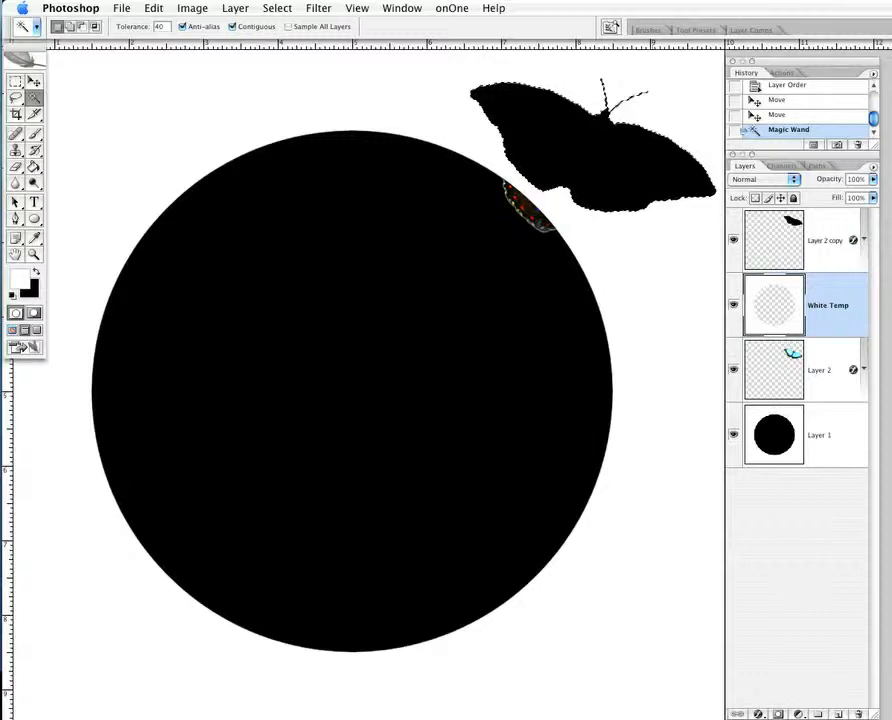
{"action": "key", "text": "Delete"}
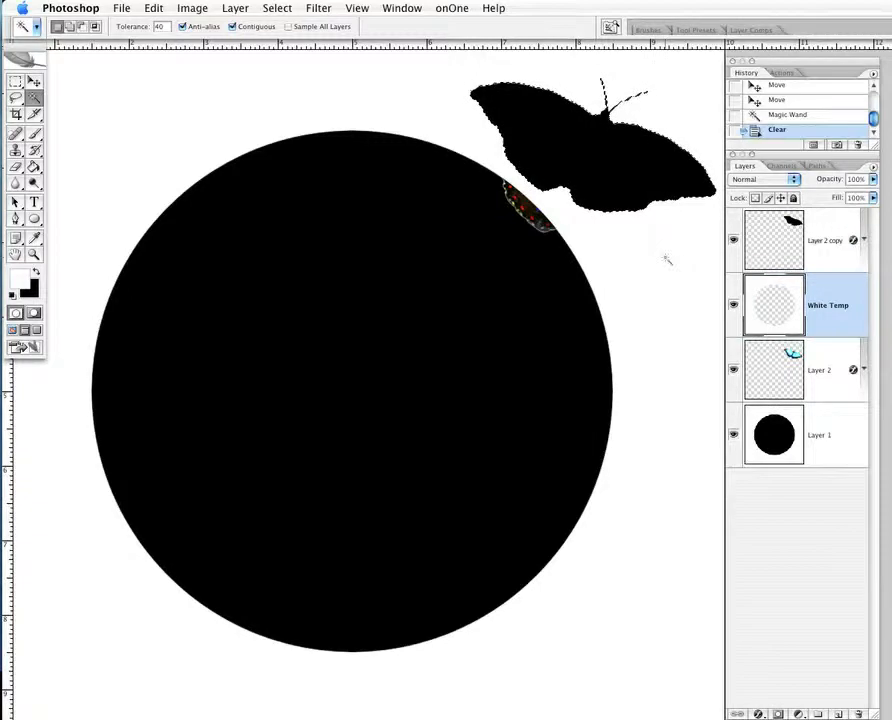
Step: Hide the Layer 2 copy silhouette and deselect the butterfly outline
{"action": "left_click", "coordinate": [829, 250]}
{"action": "left_click", "coordinate": [735, 245]}
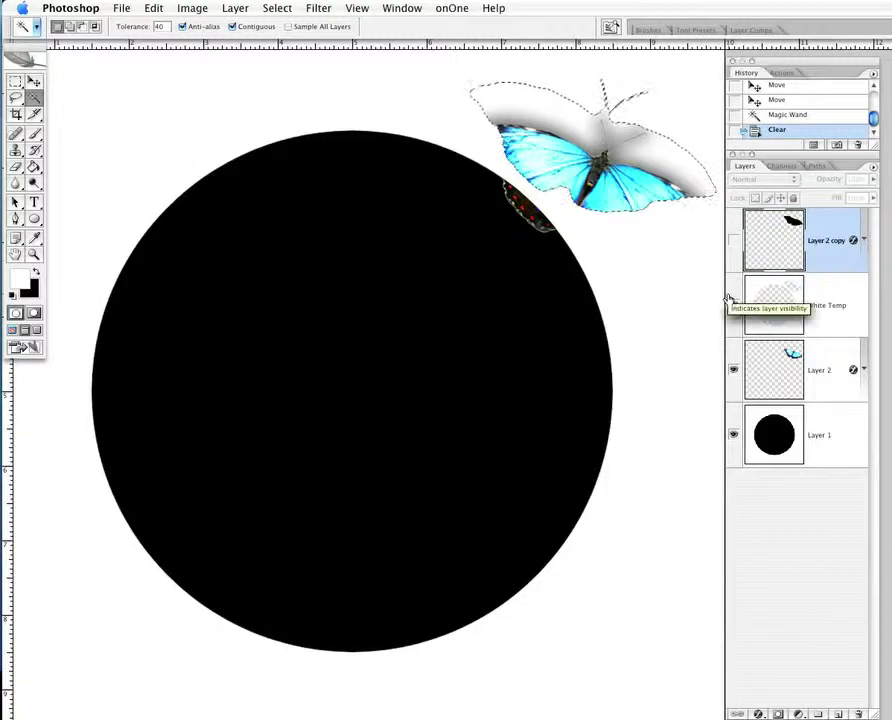
{"action": "key", "text": "super+d"}
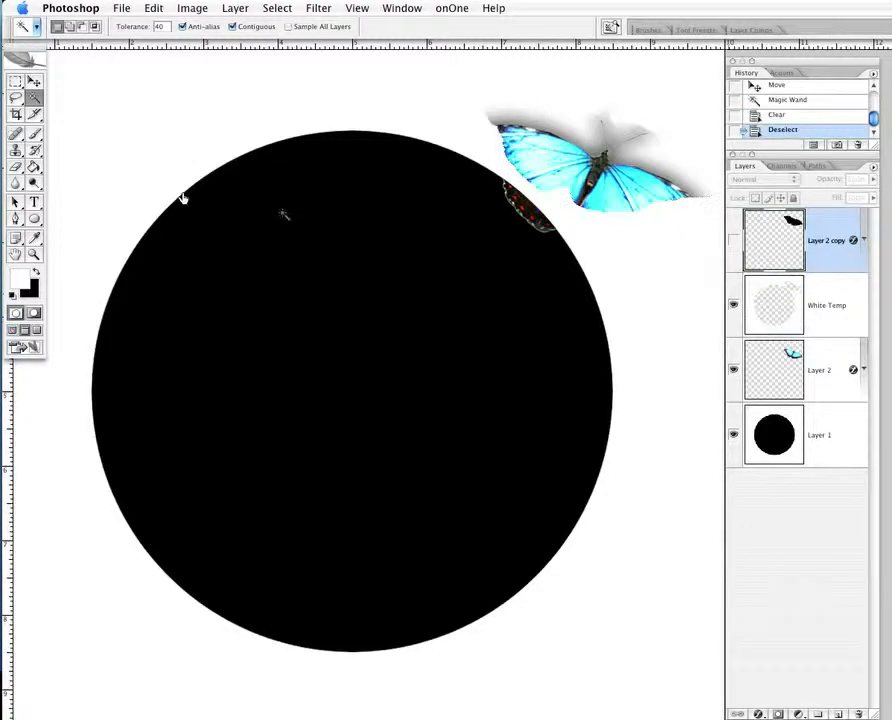
Step: Move the Layer 2 blue butterfly slightly down and left behind the butterfly-shaped cut-out in White Temp
{"action": "left_click", "coordinate": [34, 81]}
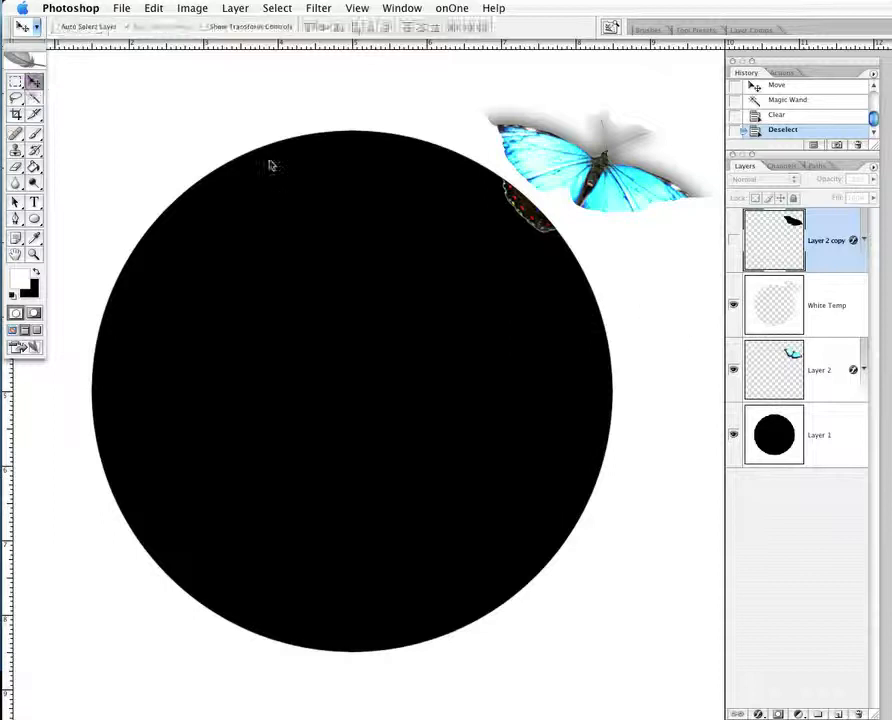
{"action": "left_click", "coordinate": [852, 368]}
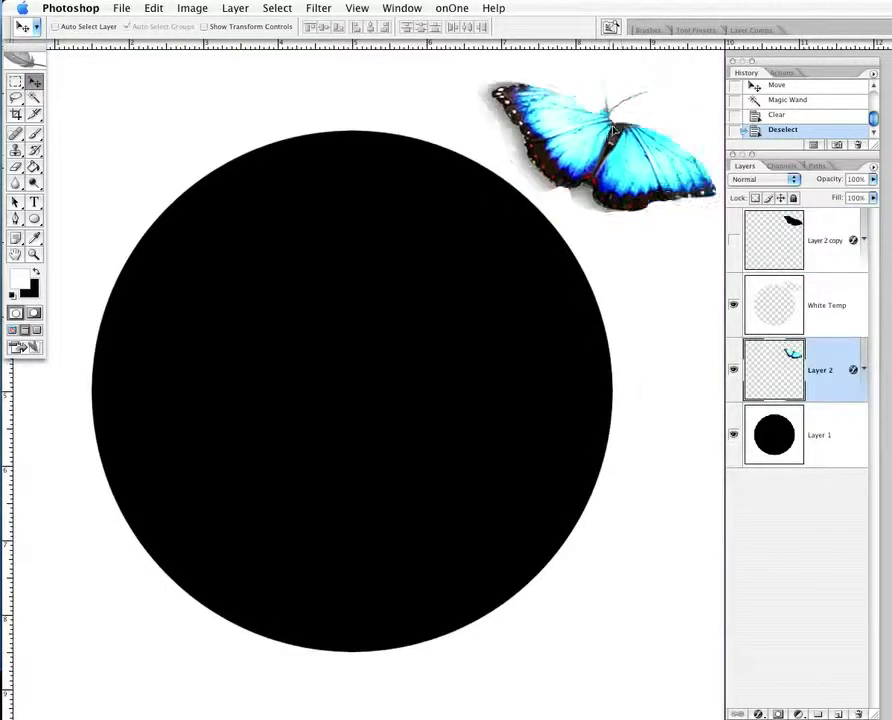
{"action": "left_click_drag", "start_coordinate": [596, 165], "coordinate": [557, 172]}
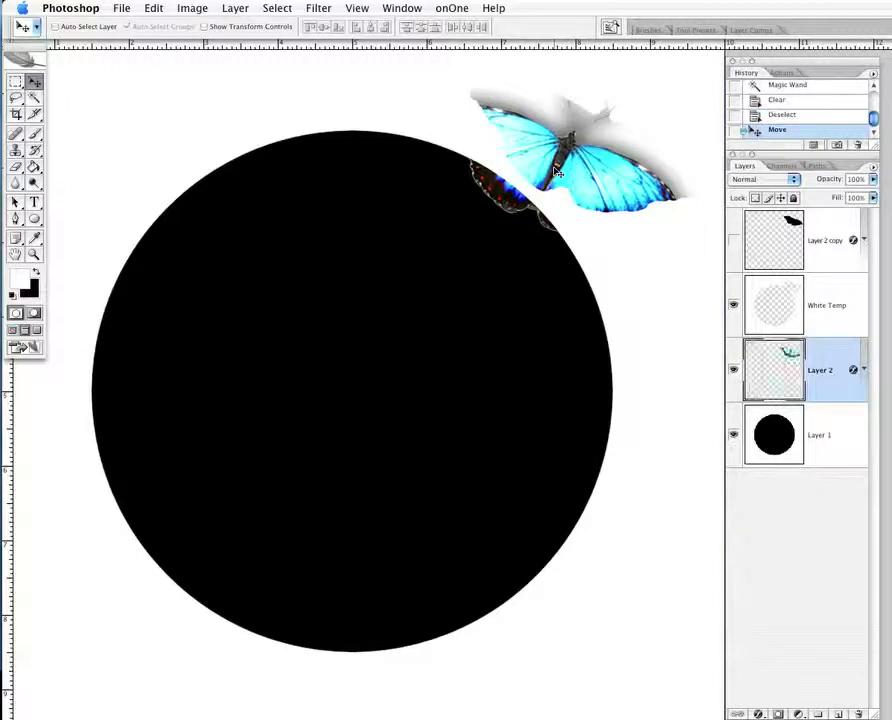
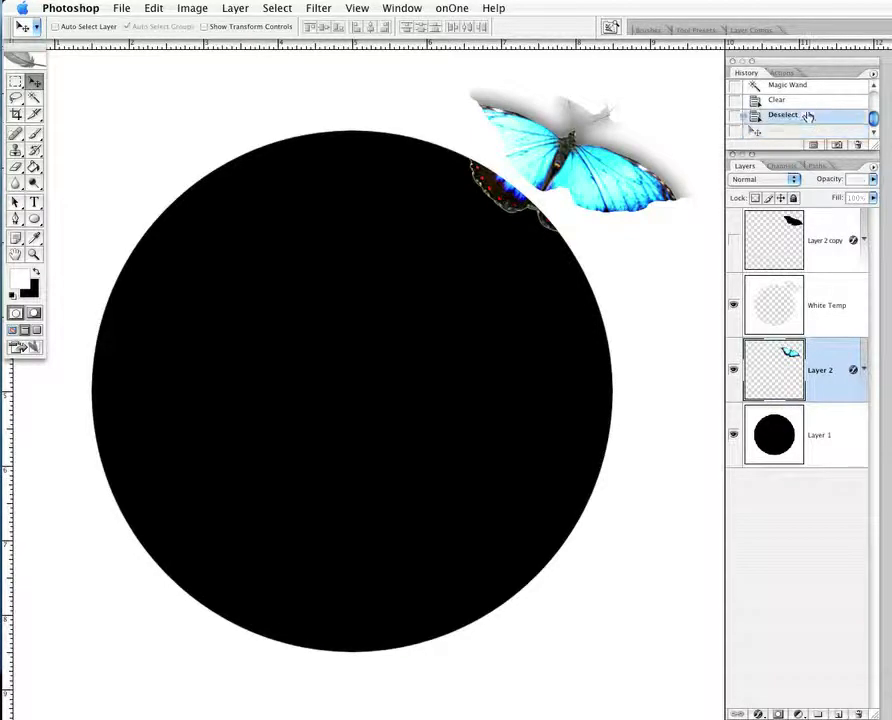
Step: Step the document history back past the butterfly cut-out to the Layer Order state with Layer 2 above Layer 2 copy
{"action": "left_click", "coordinate": [808, 114]}
{"action": "left_click", "coordinate": [808, 100]}
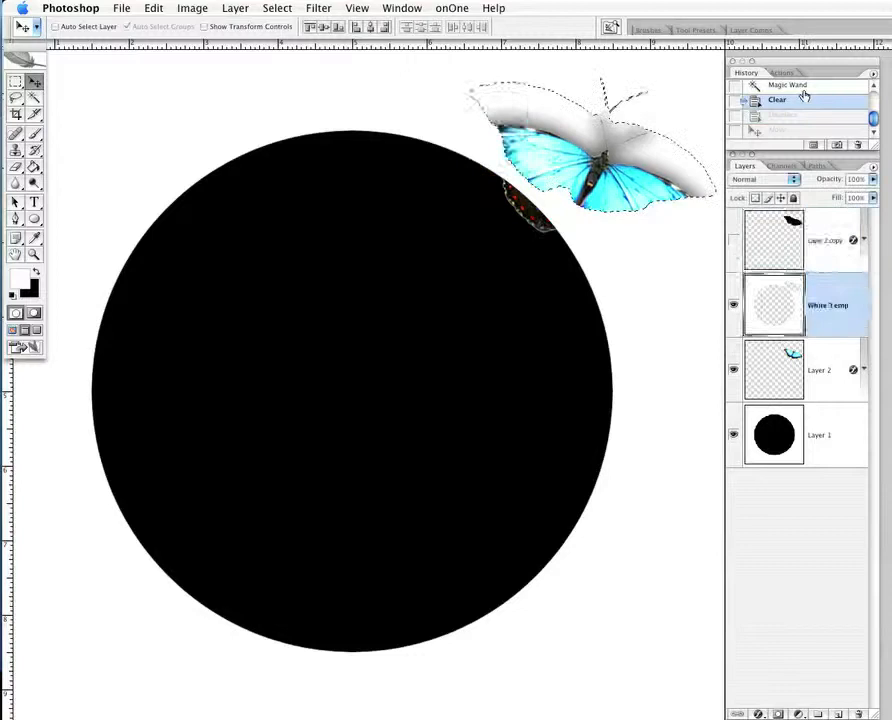
{"action": "left_click", "coordinate": [804, 89]}
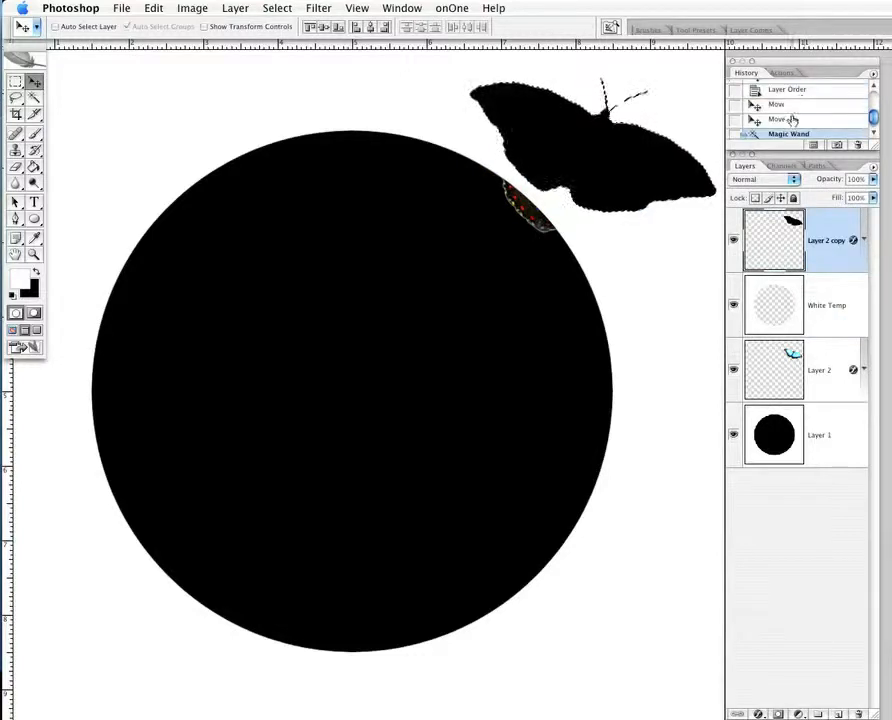
{"action": "left_click", "coordinate": [789, 91]}
{"action": "left_click", "coordinate": [786, 102]}
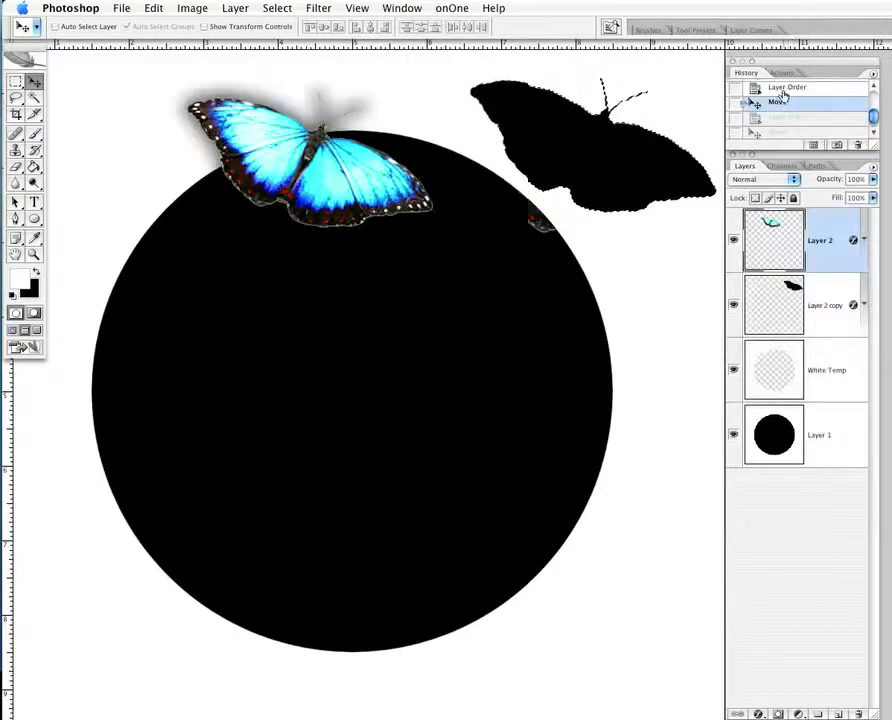
{"action": "left_click", "coordinate": [784, 92]}
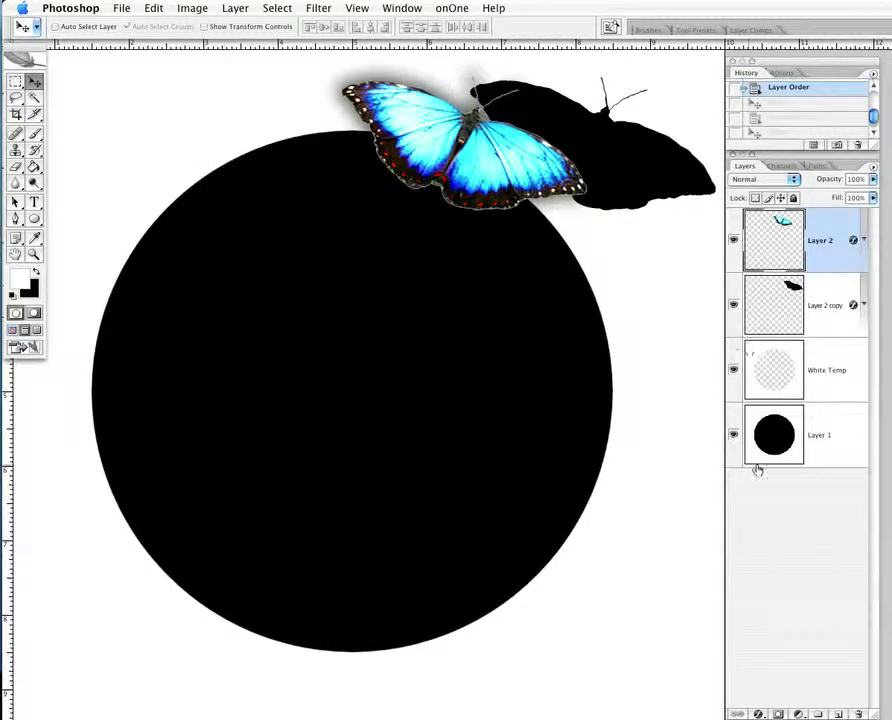
Step: Copy the yellow and orange wing texture from bxp31951.jpg into the circle document as a new layer
{"action": "key", "text": "F9"}
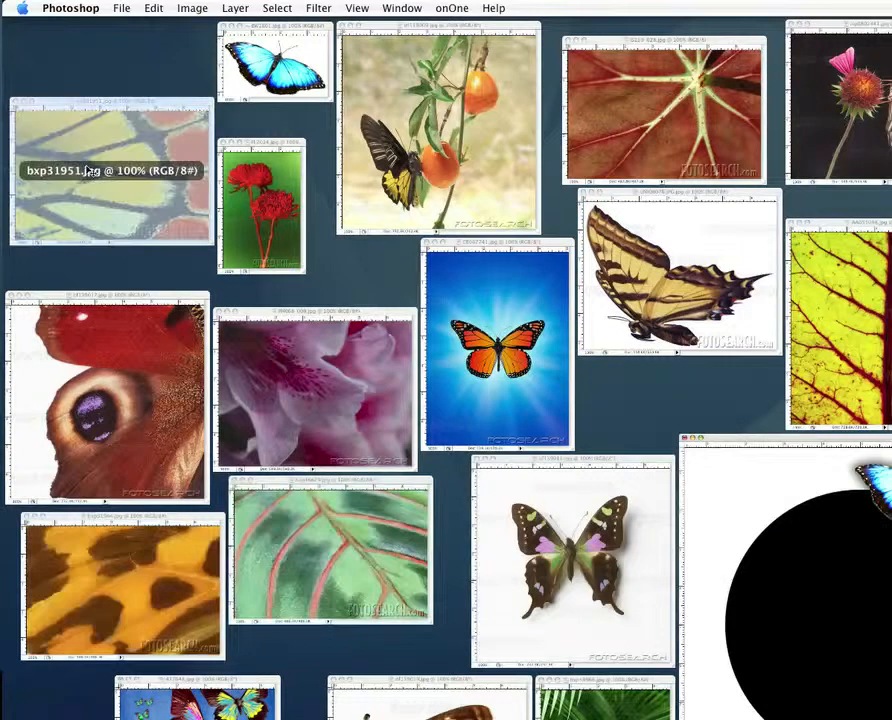
{"action": "left_click", "coordinate": [60, 117]}
{"action": "left_click_drag", "start_coordinate": [436, 144], "coordinate": [195, 462]}
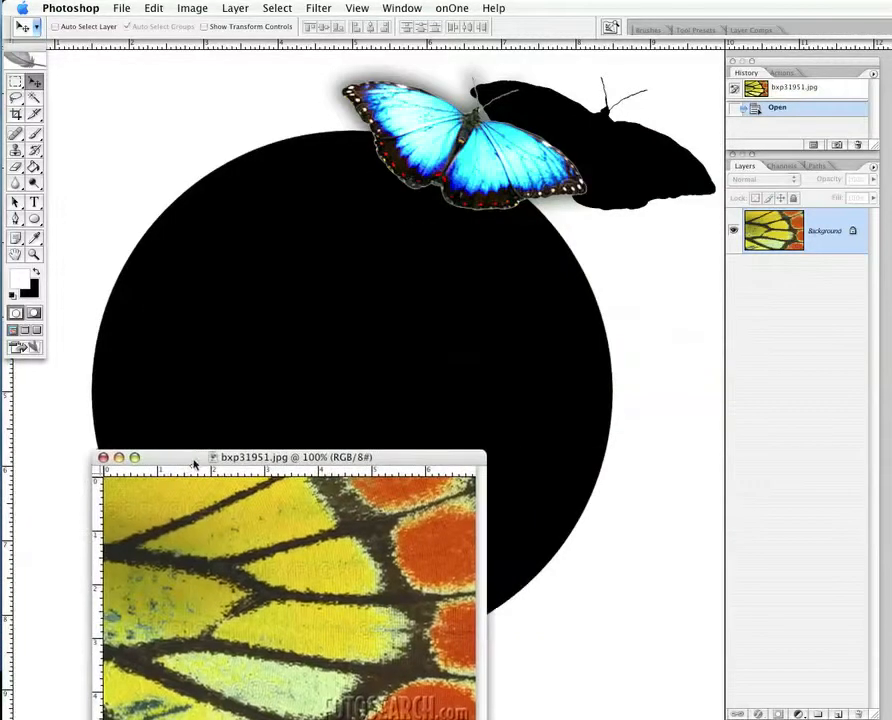
{"action": "key", "text": "F9"}
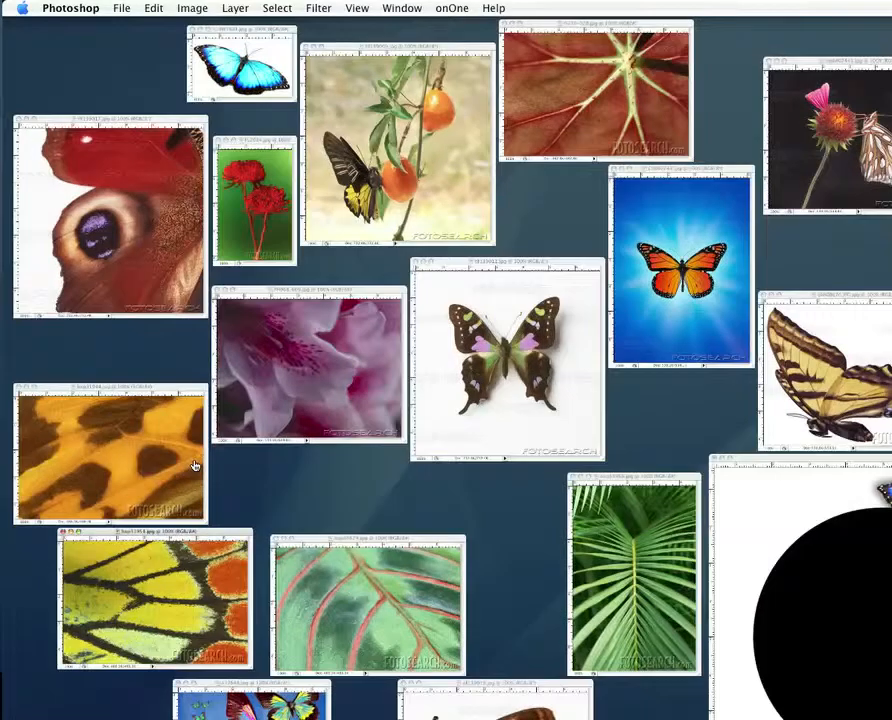
{"action": "key", "text": "F9"}
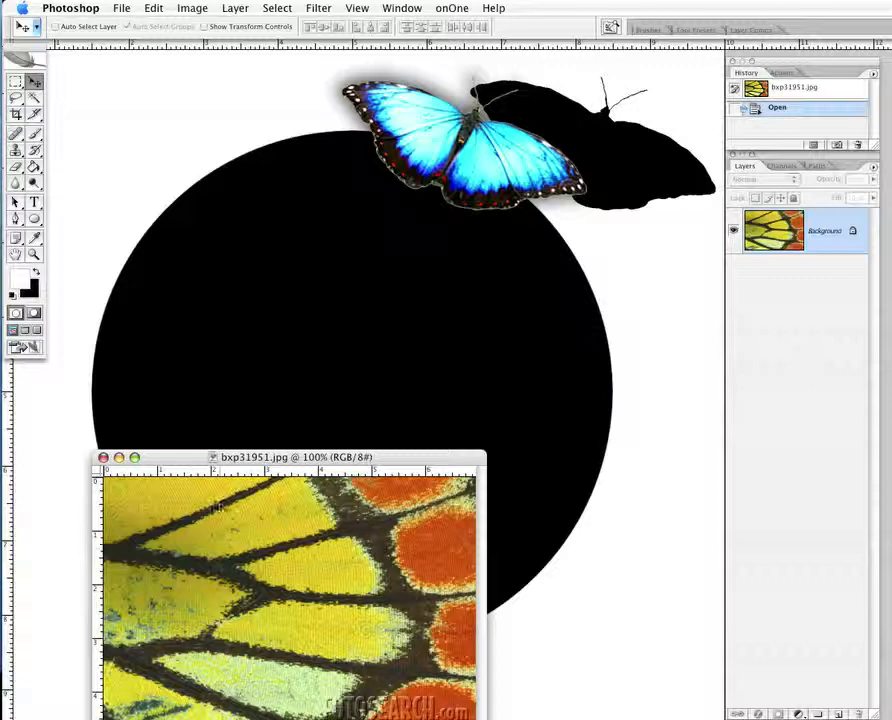
{"action": "left_click_drag", "start_coordinate": [224, 460], "coordinate": [152, 502]}
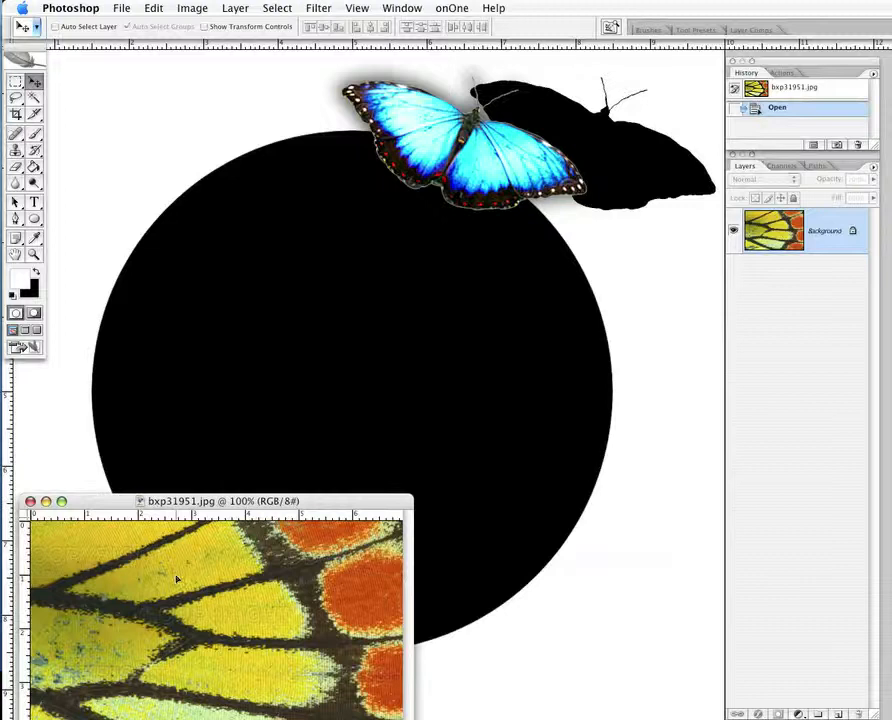
{"action": "left_click_drag", "start_coordinate": [183, 571], "coordinate": [275, 271]}
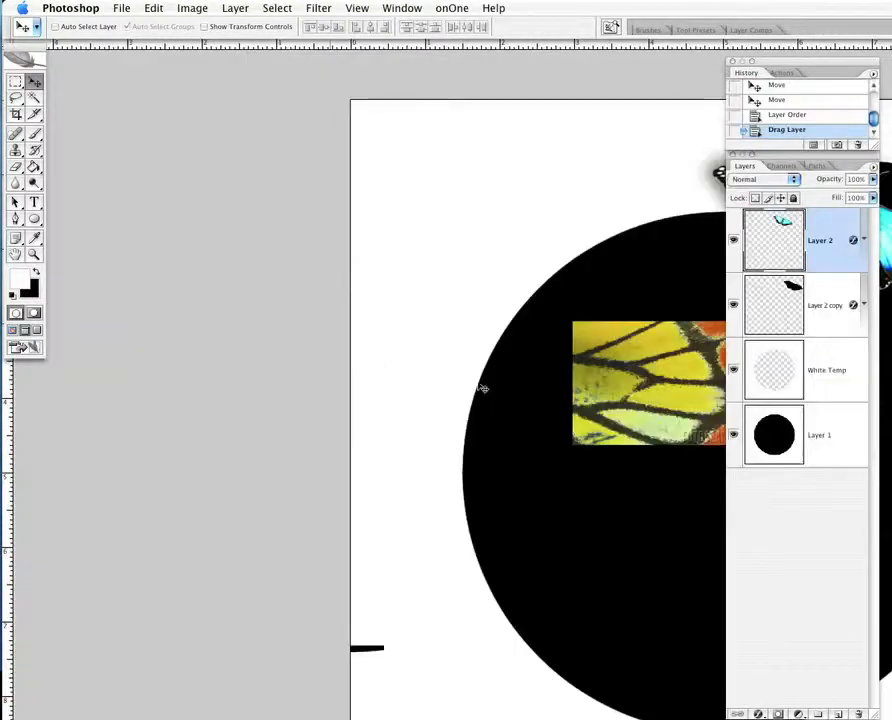
{"action": "left_click_drag", "start_coordinate": [617, 456], "coordinate": [277, 373]}
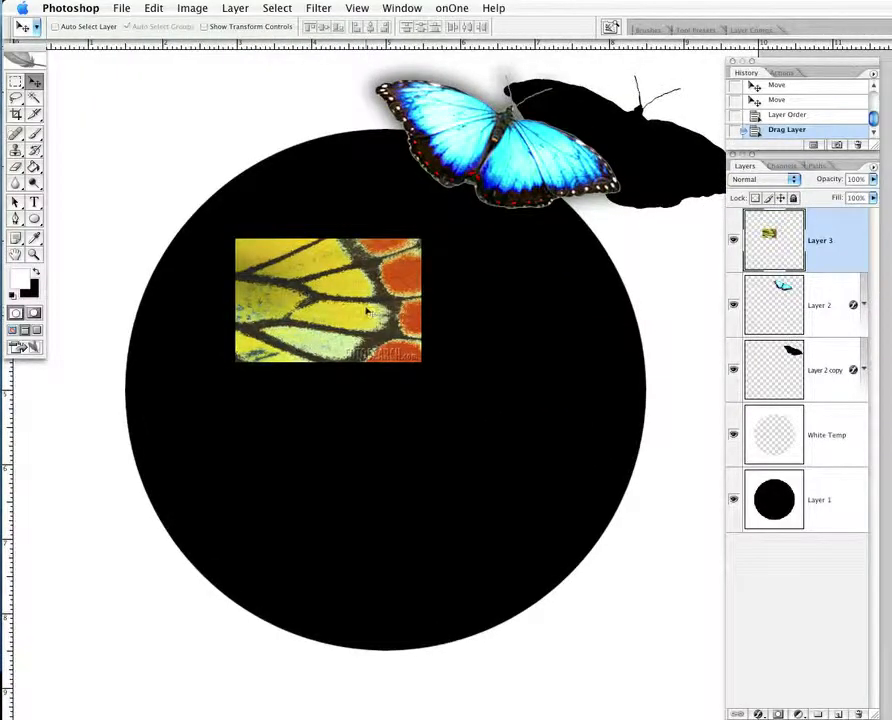
Step: Scale the wing texture on Layer 3 to about 215.6% and move it over the circle's upper right area
{"action": "left_click_drag", "start_coordinate": [366, 311], "coordinate": [451, 326]}
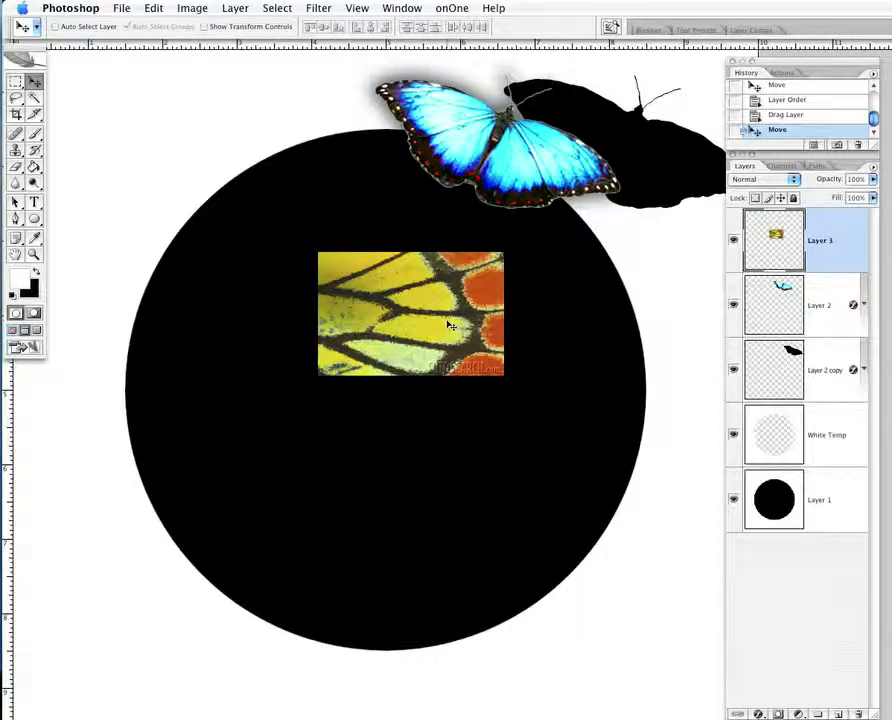
{"action": "key", "text": "ctrl+t"}
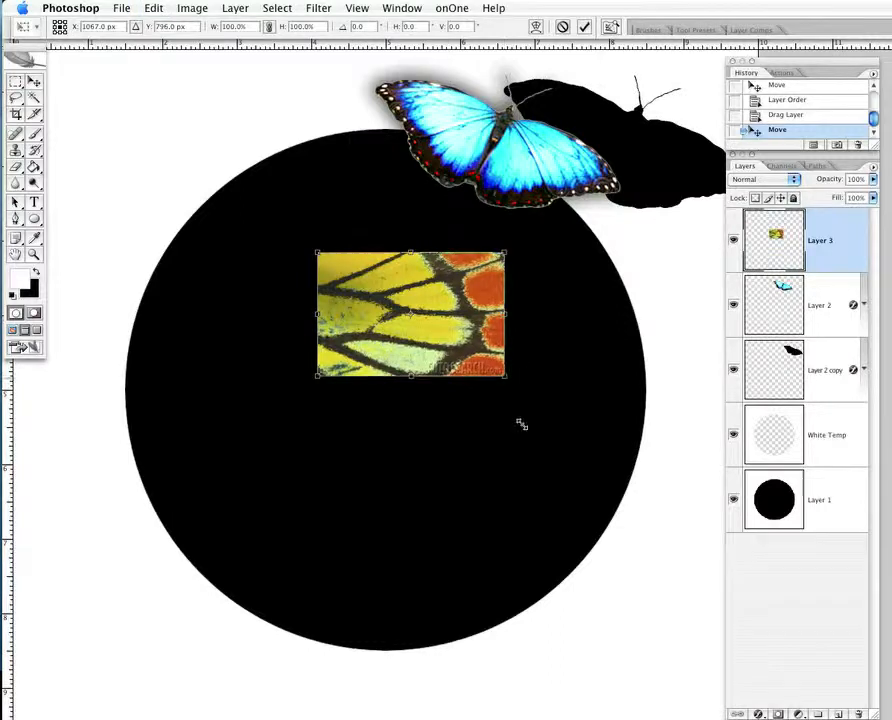
{"action": "left_click_drag", "start_coordinate": [535, 454], "coordinate": [679, 608]}
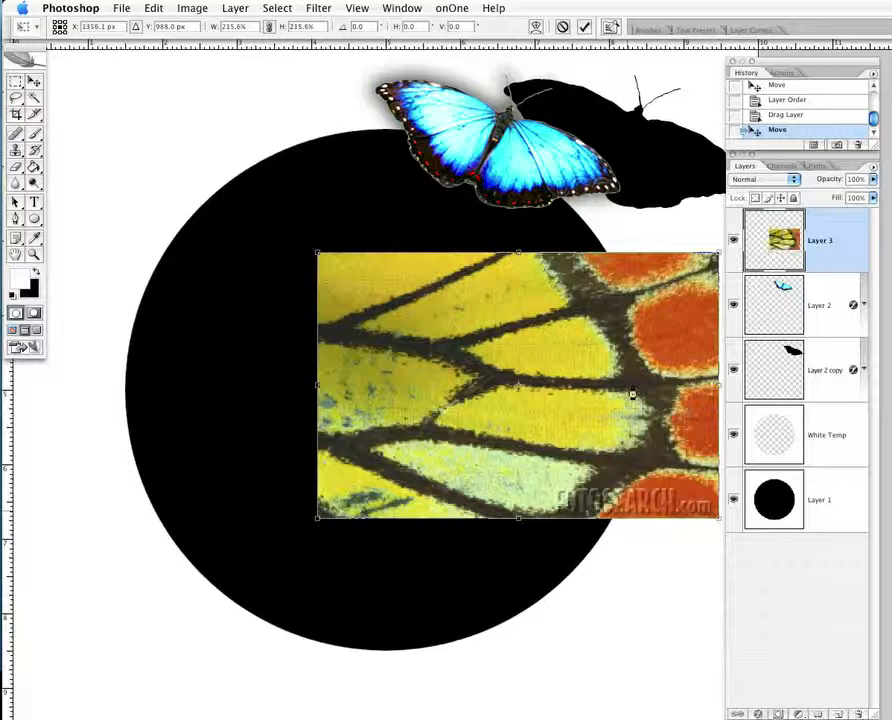
{"action": "key", "text": "Return"}
{"action": "left_click_drag", "start_coordinate": [438, 298], "coordinate": [502, 222]}
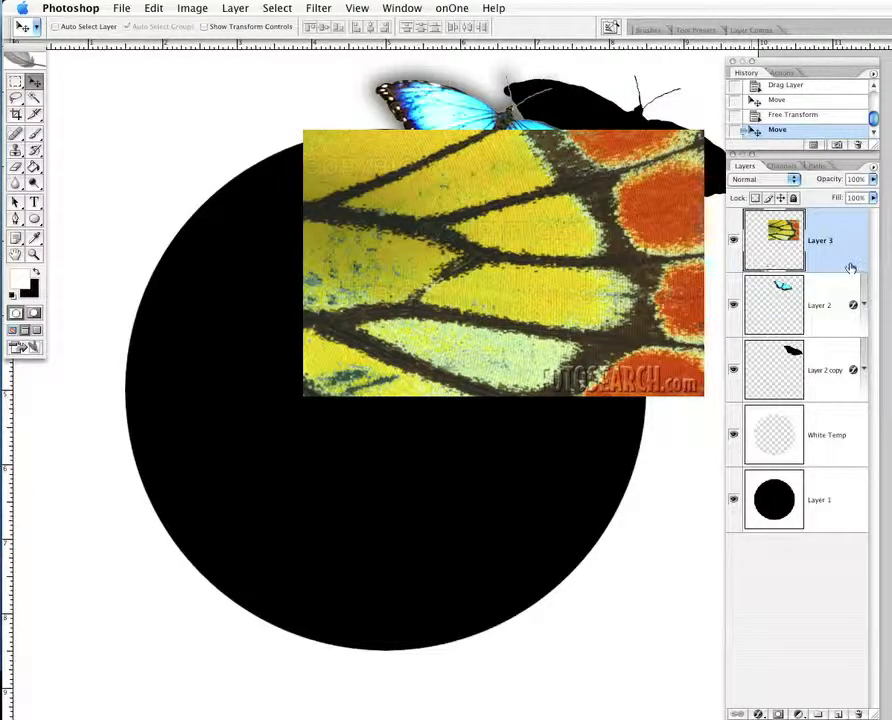
Step: Place Layer 3 between White Temp and Layer 1 and move the wing texture into the circle's upper left quarter
{"action": "left_click_drag", "start_coordinate": [842, 258], "coordinate": [808, 455]}
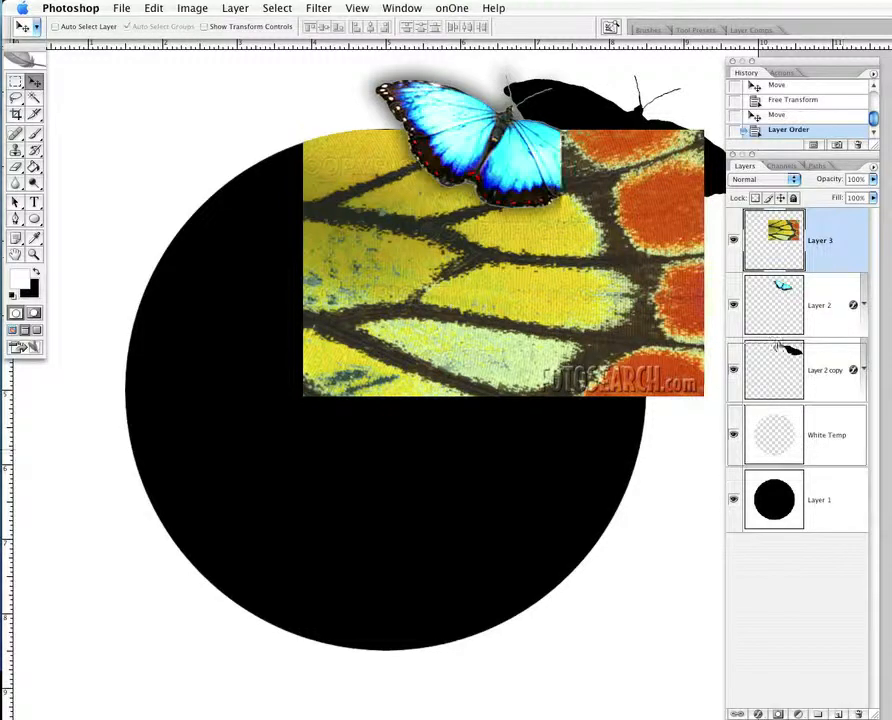
{"action": "left_click_drag", "start_coordinate": [456, 284], "coordinate": [400, 258]}
{"action": "left_click_drag", "start_coordinate": [466, 305], "coordinate": [217, 298]}
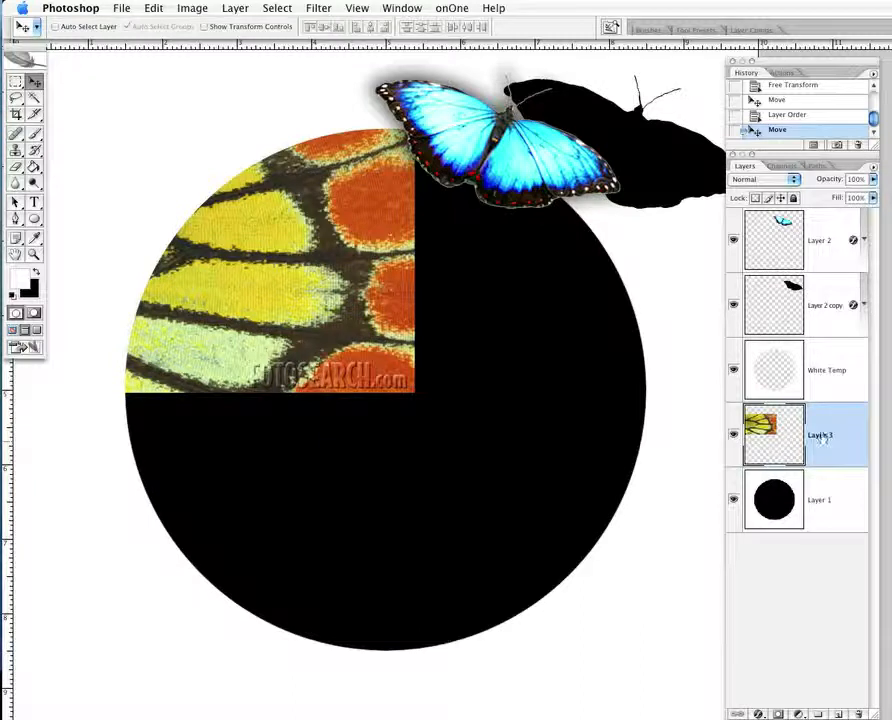
Step: Try Desaturate on the Layer 3 wing texture and revert it to colour
{"action": "left_click", "coordinate": [222, 8]}
{"action": "mouse_move", "coordinate": [192, 8]}
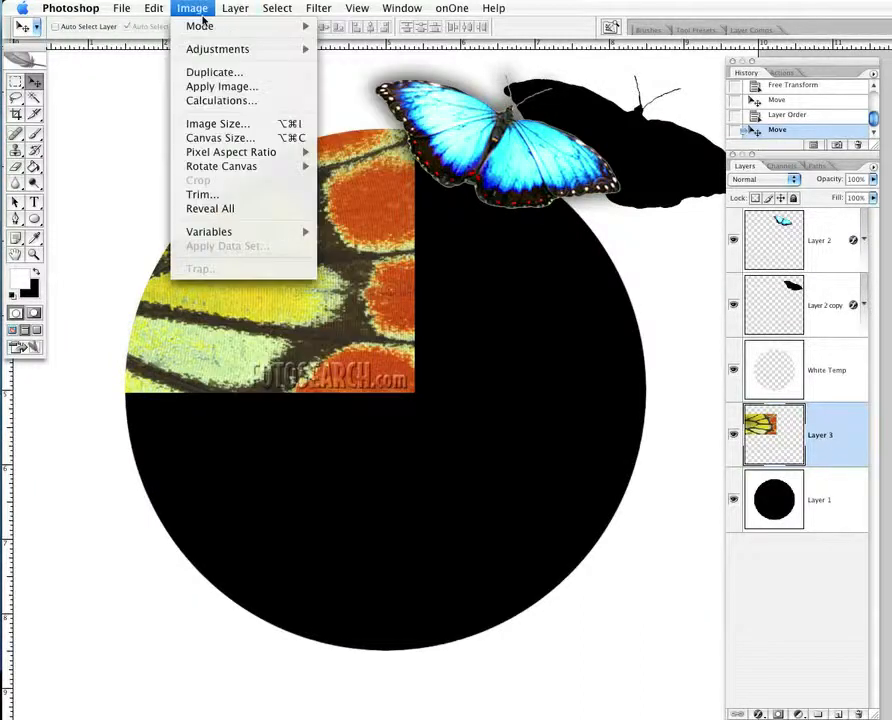
{"action": "mouse_move", "coordinate": [205, 50]}
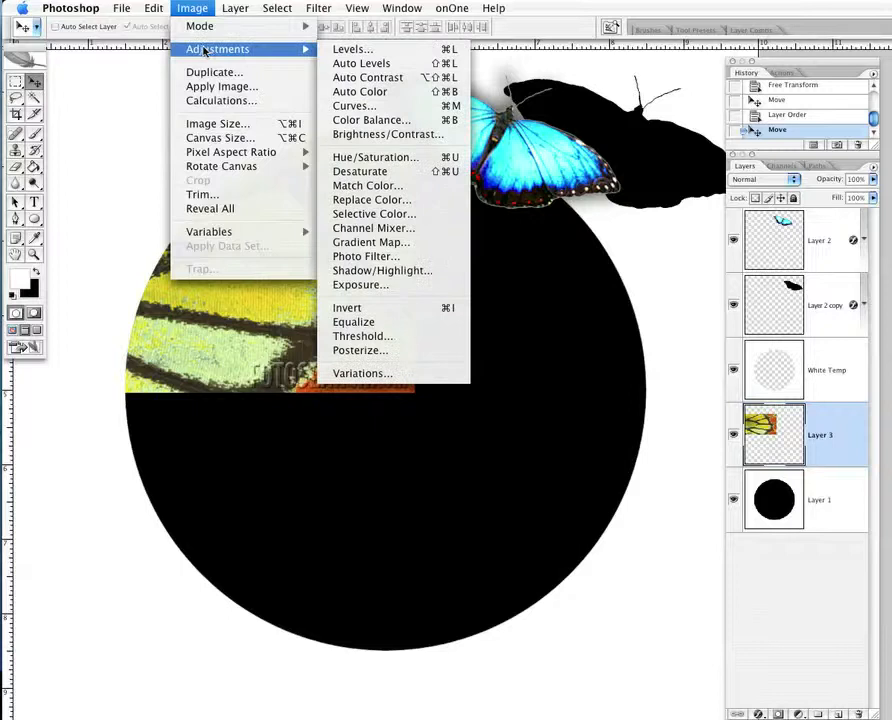
{"action": "left_click", "coordinate": [380, 180]}
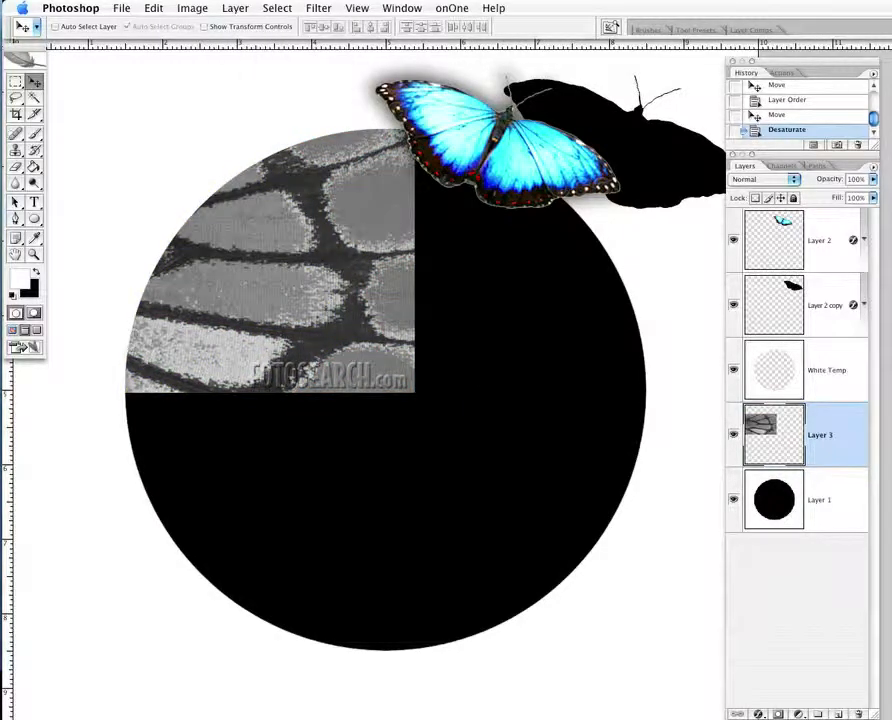
{"action": "left_click", "coordinate": [832, 115]}
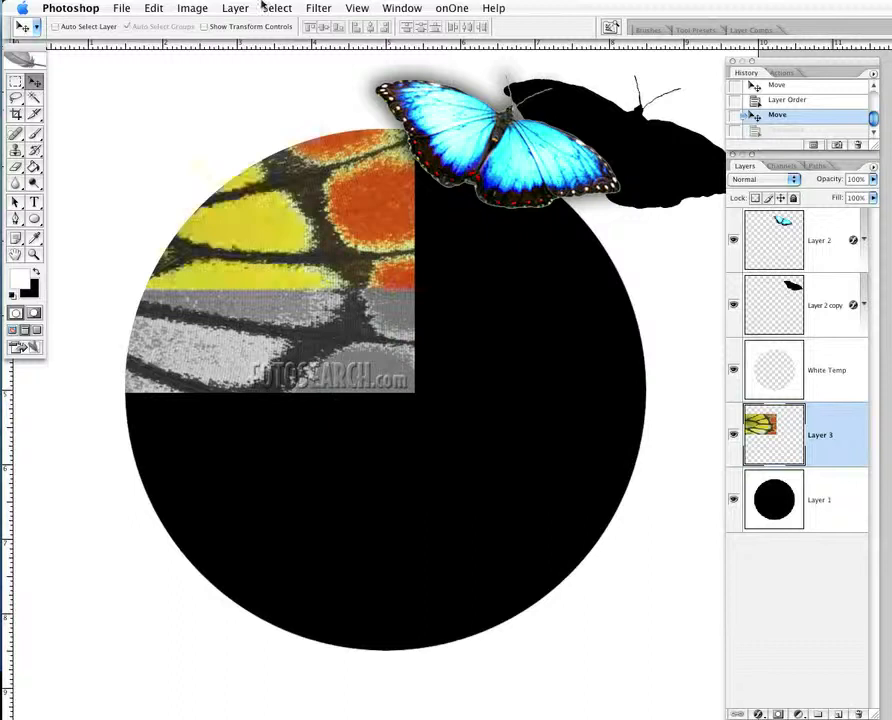
Step: Preview Layer 3 in Hue/Saturation with Saturation at -100 and discard the adjustment
{"action": "left_click", "coordinate": [191, 7]}
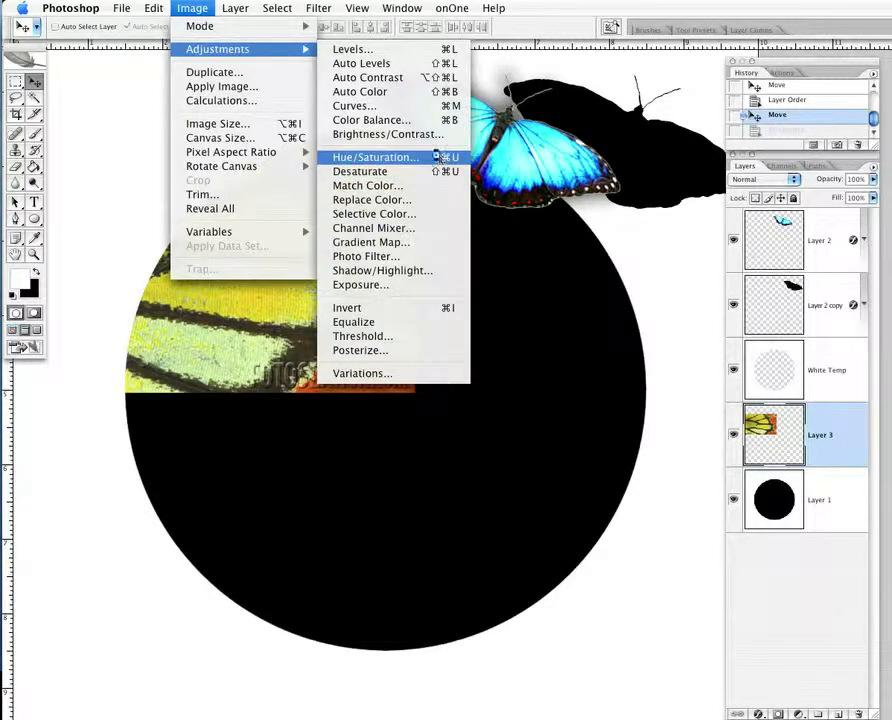
{"action": "left_click", "coordinate": [437, 157]}
{"action": "left_click_drag", "start_coordinate": [194, 461], "coordinate": [108, 462]}
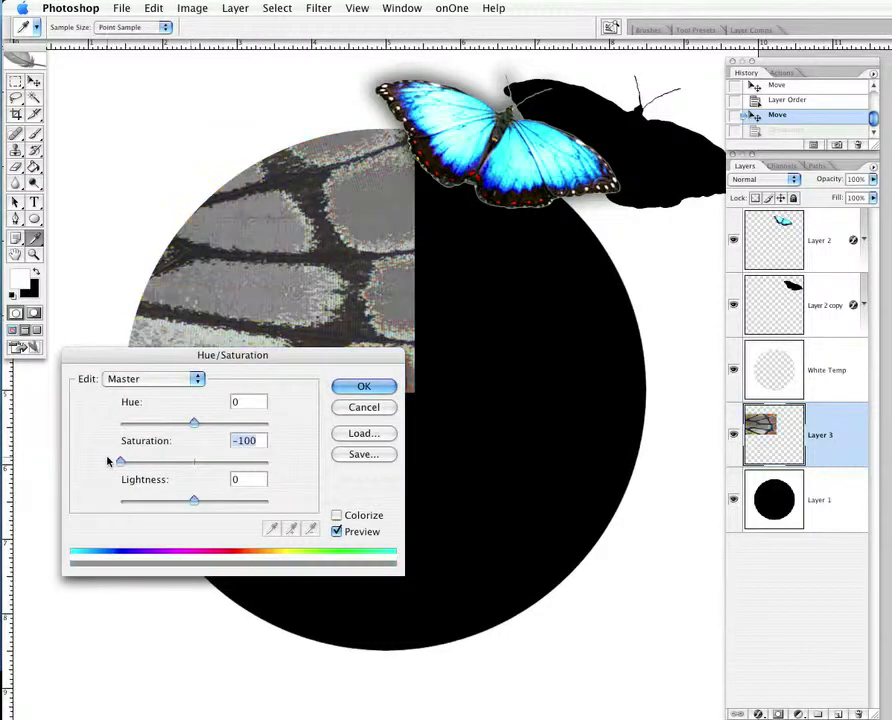
{"action": "left_click", "coordinate": [363, 412]}
{"action": "key", "text": "v"}
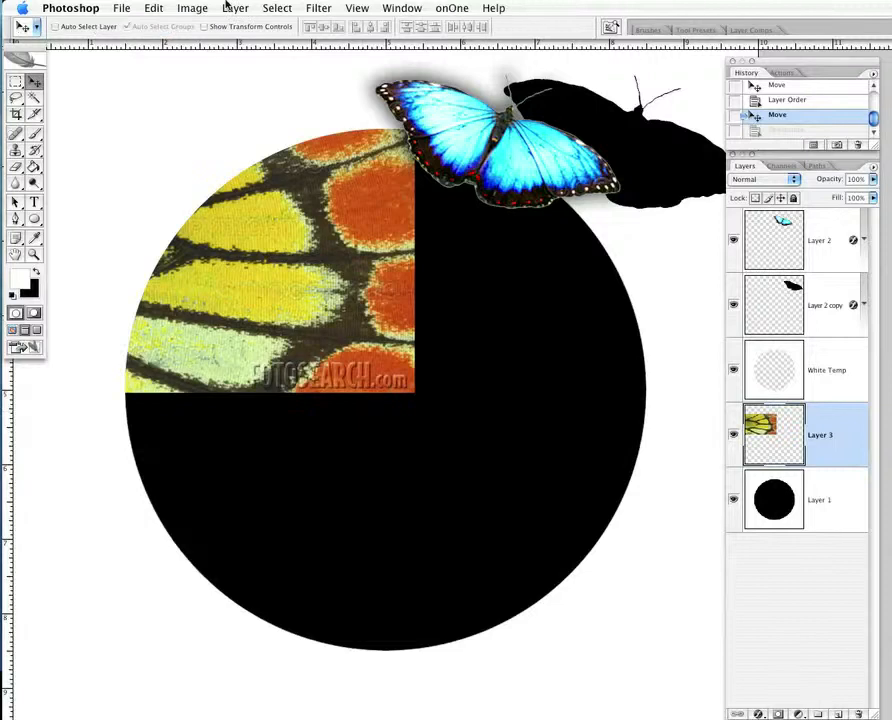
Step: Convert Layer 3 to monochrome with the Channel Mixer: Red +118, Green +34, Blue +30 and Constant -30
{"action": "left_click", "coordinate": [192, 8]}
{"action": "mouse_move", "coordinate": [150, 48]}
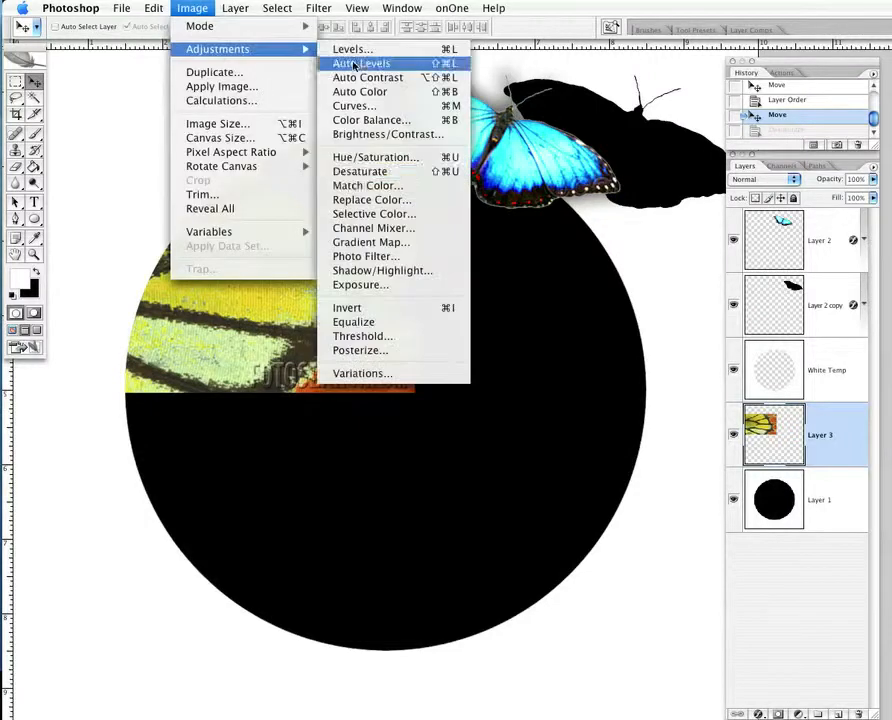
{"action": "left_click", "coordinate": [438, 229]}
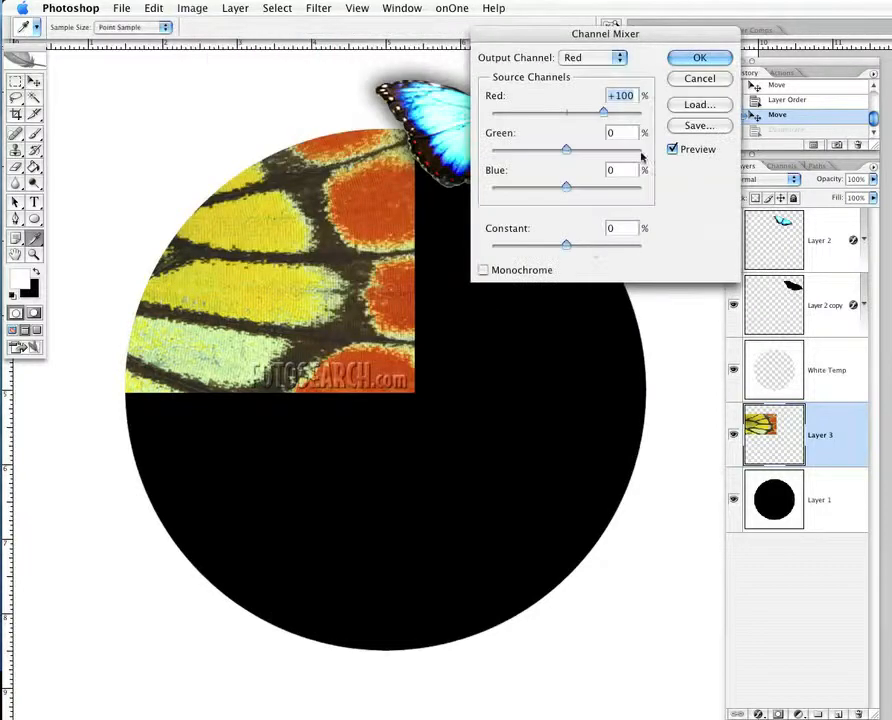
{"action": "left_click", "coordinate": [511, 272]}
{"action": "left_click_drag", "start_coordinate": [566, 250], "coordinate": [571, 248]}
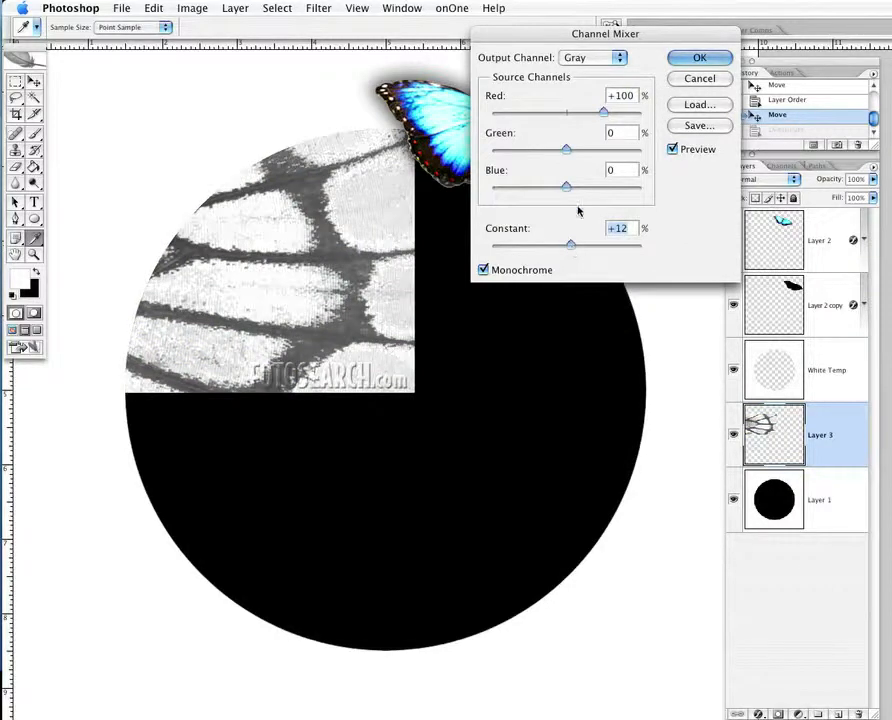
{"action": "left_click_drag", "start_coordinate": [566, 188], "coordinate": [558, 150]}
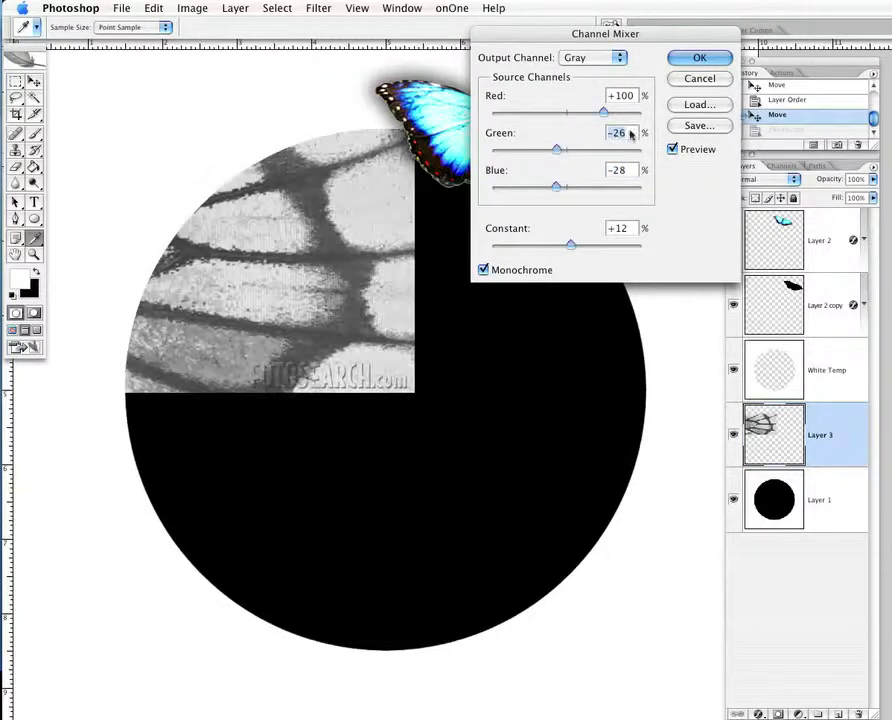
{"action": "mouse_move", "coordinate": [613, 119]}
{"action": "left_mouse_down"}
{"action": "mouse_move", "coordinate": [619, 115]}
{"action": "mouse_move", "coordinate": [603, 117]}
{"action": "left_mouse_up"}
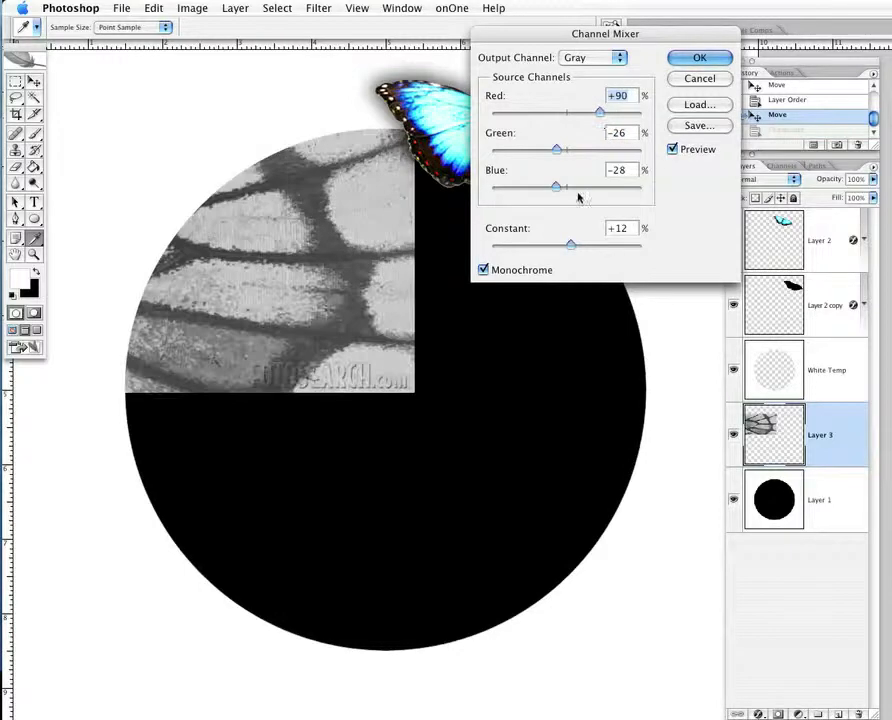
{"action": "mouse_move", "coordinate": [571, 245]}
{"action": "left_mouse_down"}
{"action": "mouse_move", "coordinate": [550, 246]}
{"action": "mouse_move", "coordinate": [558, 244]}
{"action": "left_mouse_up"}
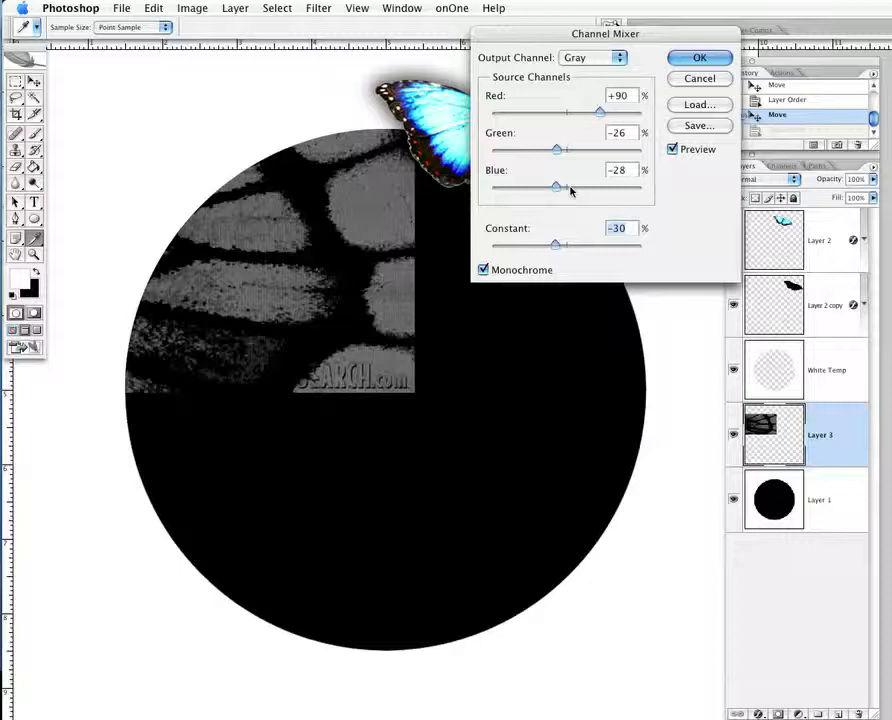
{"action": "left_click_drag", "start_coordinate": [562, 193], "coordinate": [578, 196]}
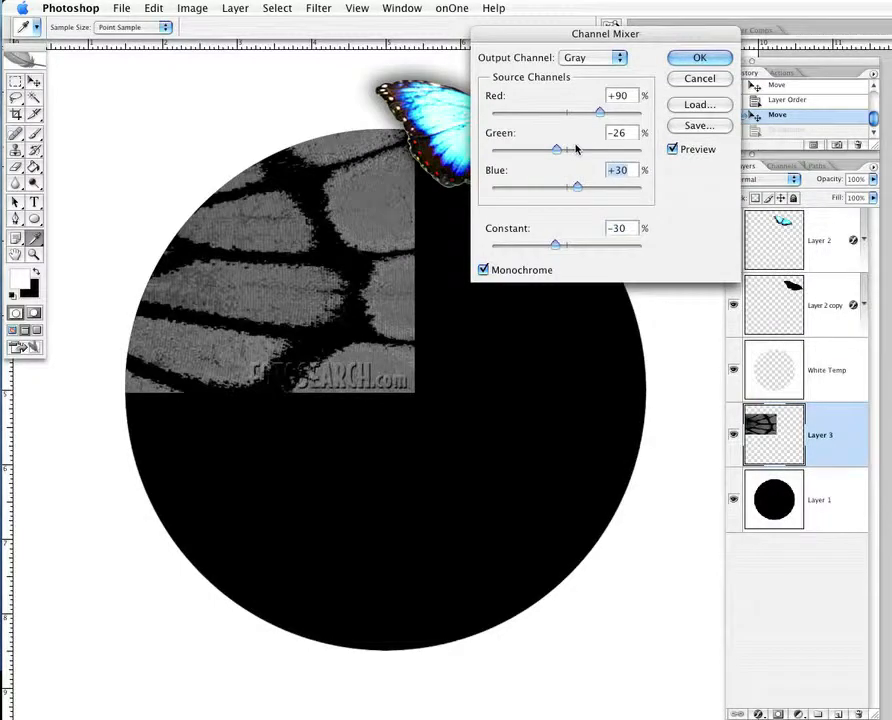
{"action": "left_click_drag", "start_coordinate": [571, 157], "coordinate": [580, 158]}
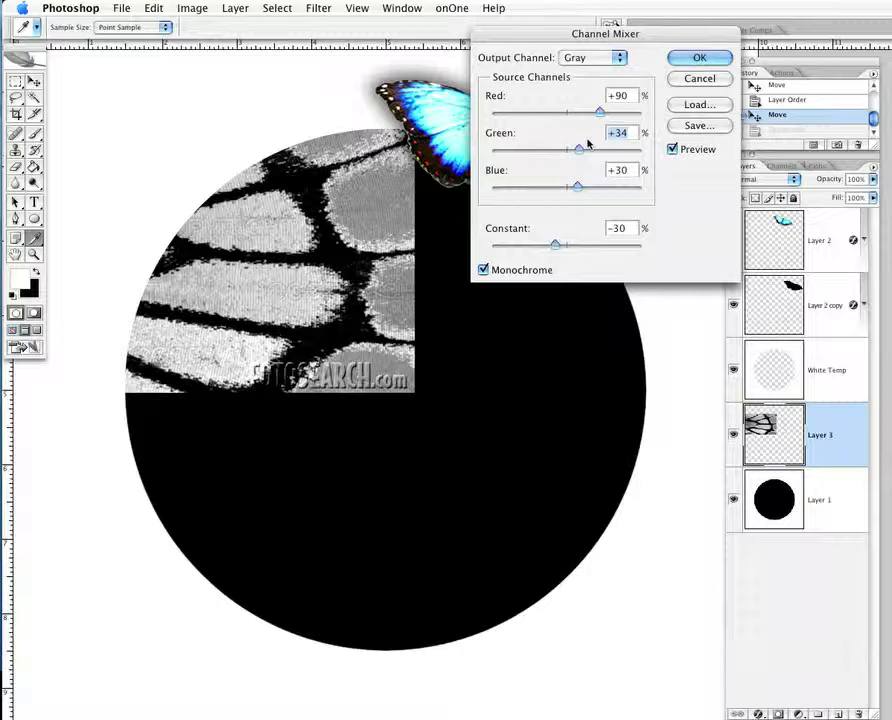
{"action": "left_click_drag", "start_coordinate": [599, 112], "coordinate": [612, 114]}
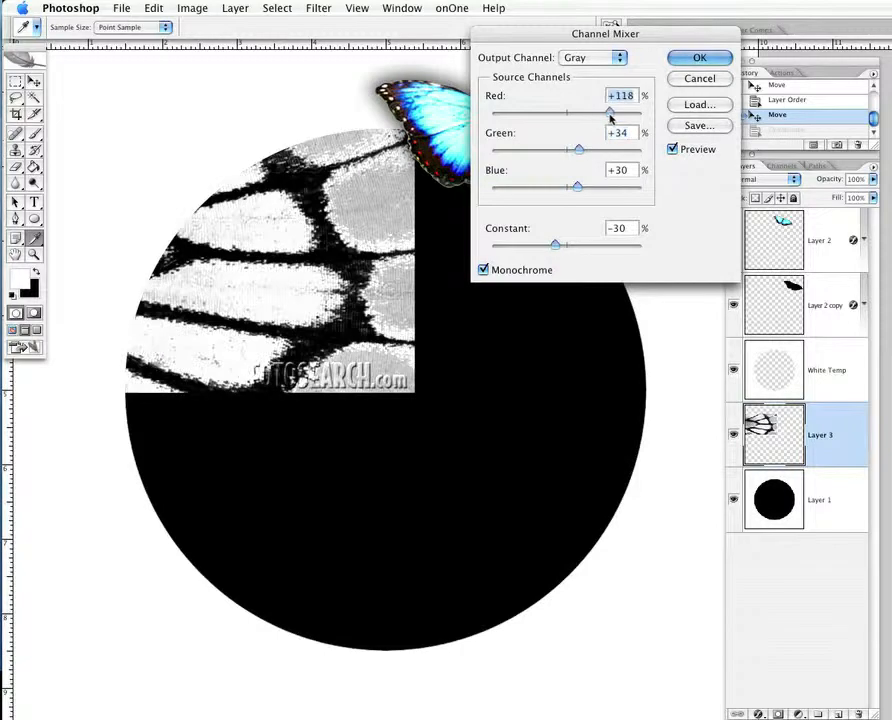
{"action": "left_click", "coordinate": [699, 58]}
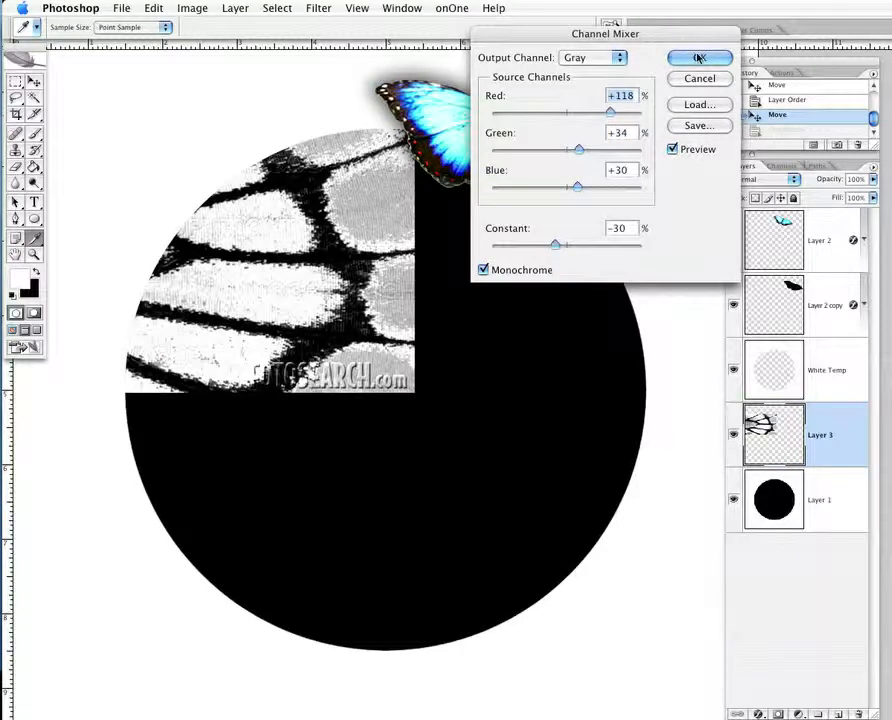
Step: Nudge the Layer 3 wing texture slightly upward and duplicate it as Layer 3 copy
{"action": "key", "text": "v"}
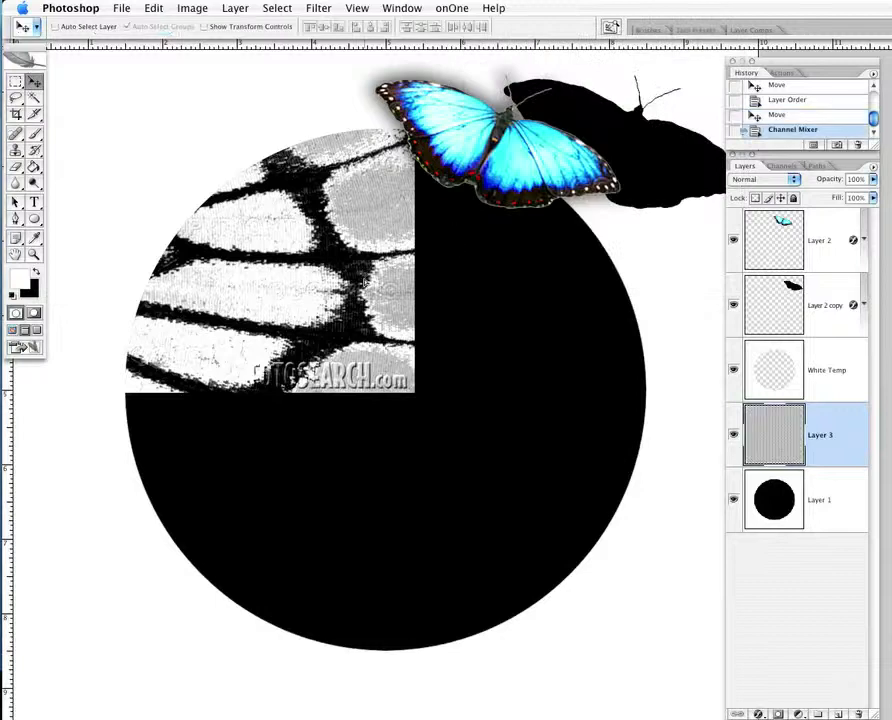
{"action": "mouse_move", "coordinate": [370, 282]}
{"action": "left_mouse_down"}
{"action": "mouse_move", "coordinate": [370, 299]}
{"action": "mouse_move", "coordinate": [370, 281]}
{"action": "left_mouse_up"}
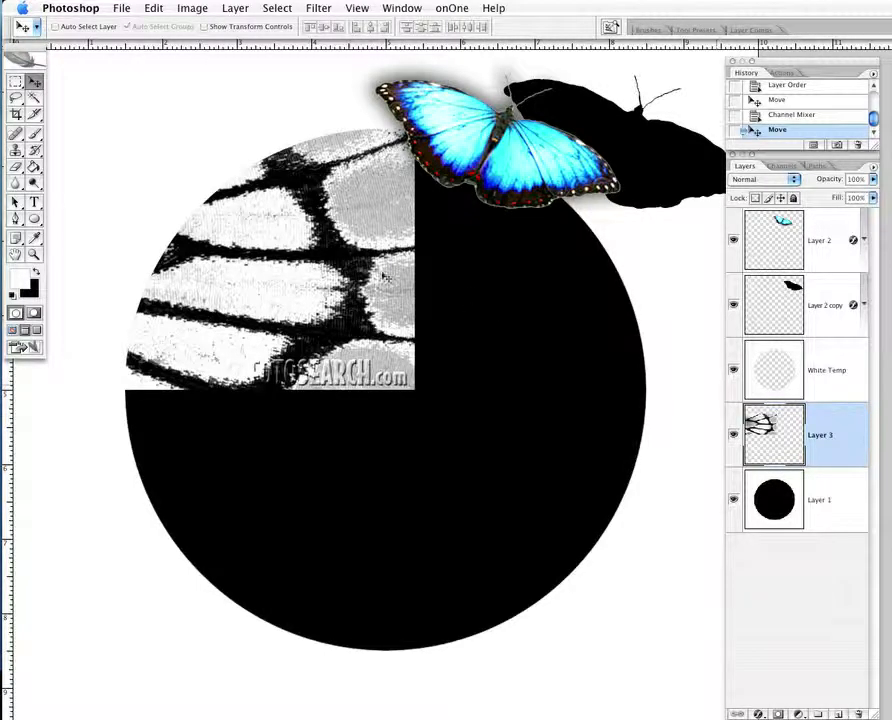
{"action": "right_click", "coordinate": [829, 441]}
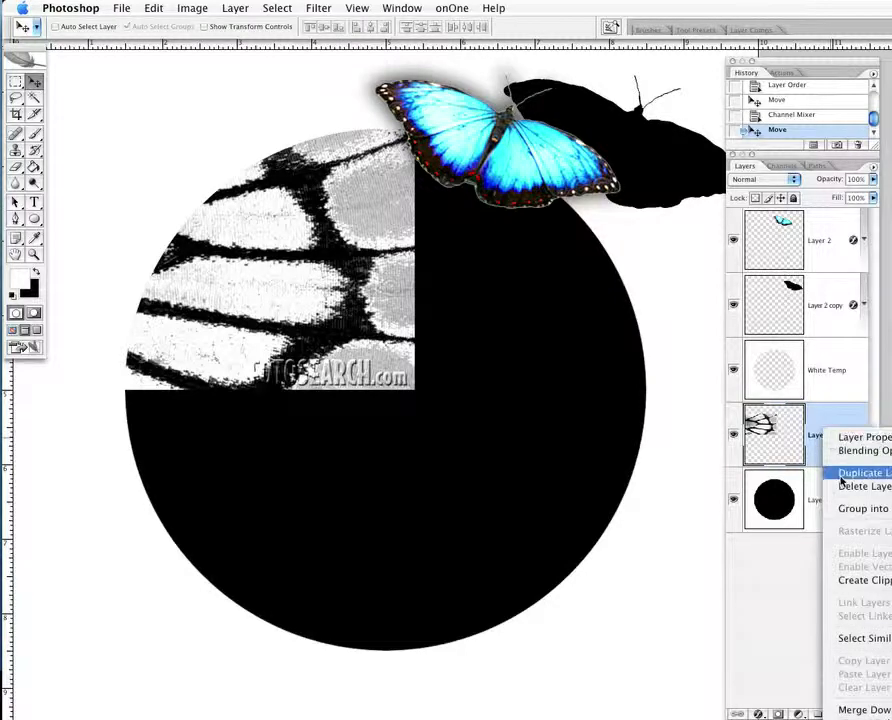
{"action": "left_click", "coordinate": [841, 473]}
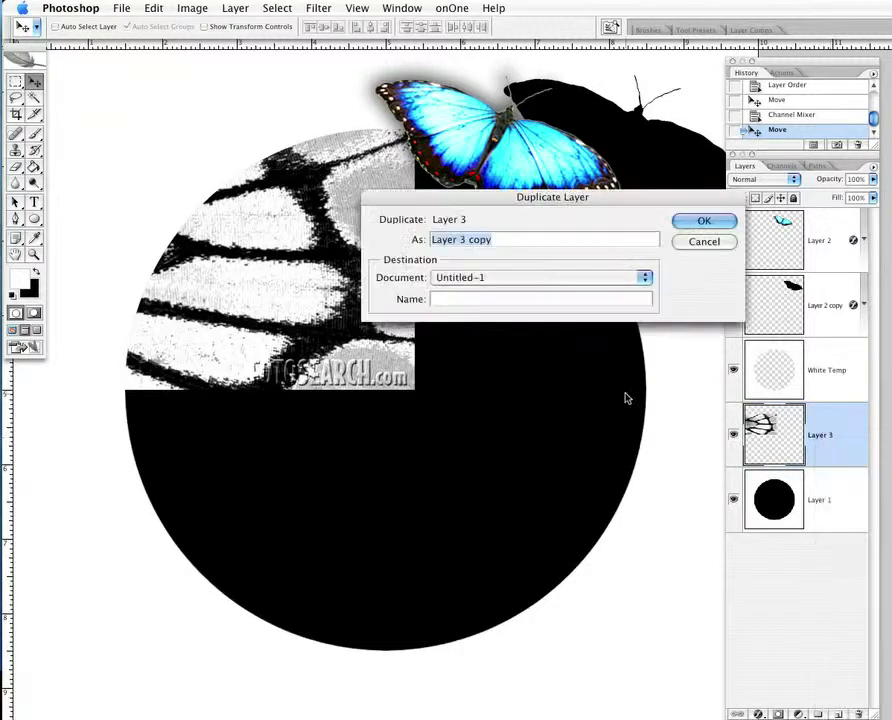
{"action": "left_click", "coordinate": [693, 222]}
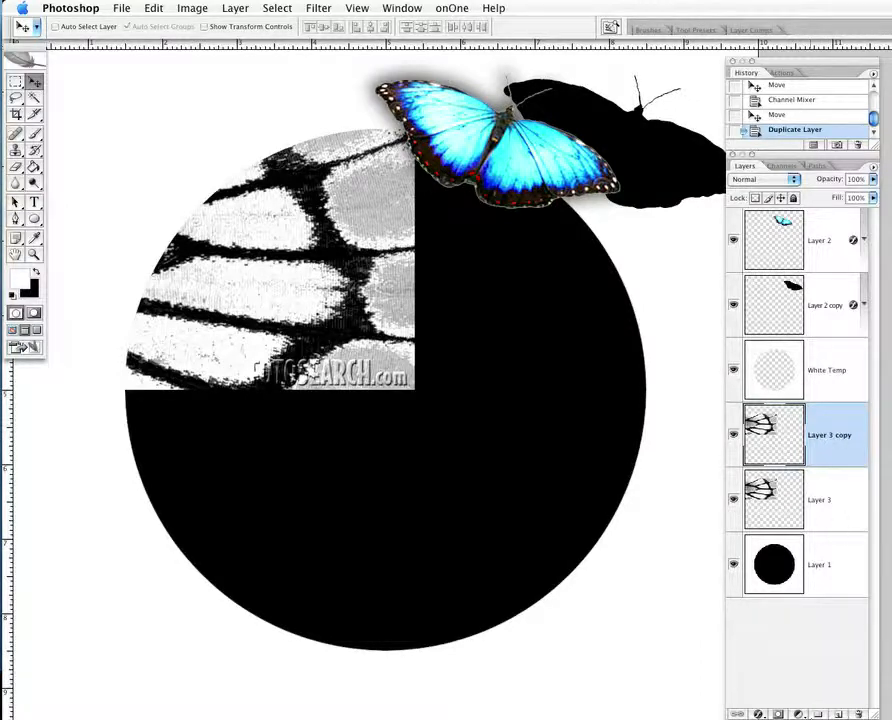
Step: Put Layer 3 and Layer 3 copy into a new group named Background, placed below White Temp
{"action": "left_click", "coordinate": [818, 714]}
{"action": "left_click_drag", "start_coordinate": [774, 490], "coordinate": [752, 440]}
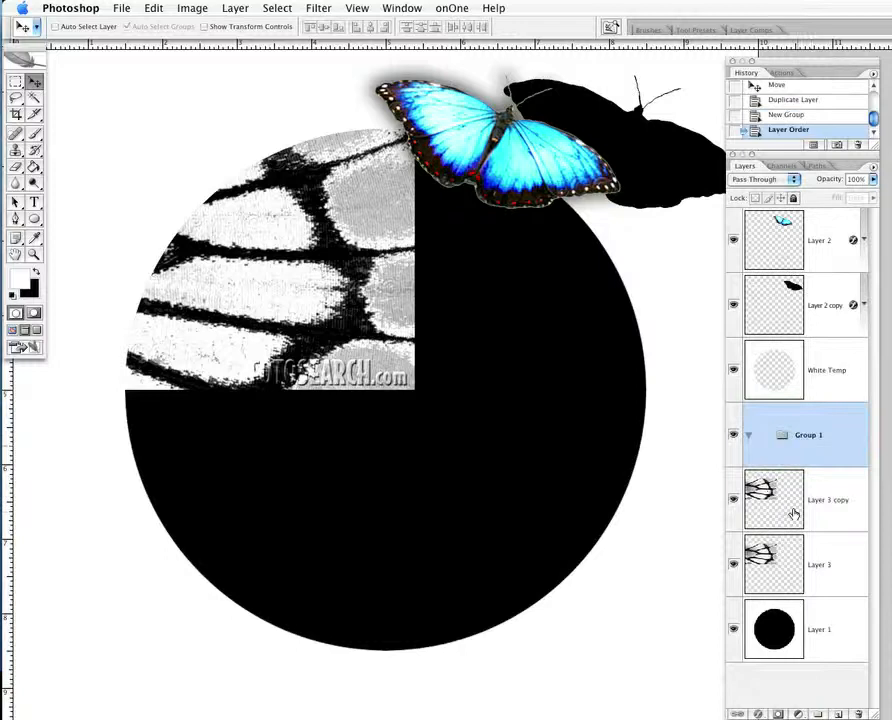
{"action": "left_click", "coordinate": [790, 530]}
{"action": "left_click_drag", "start_coordinate": [794, 498], "coordinate": [796, 435]}
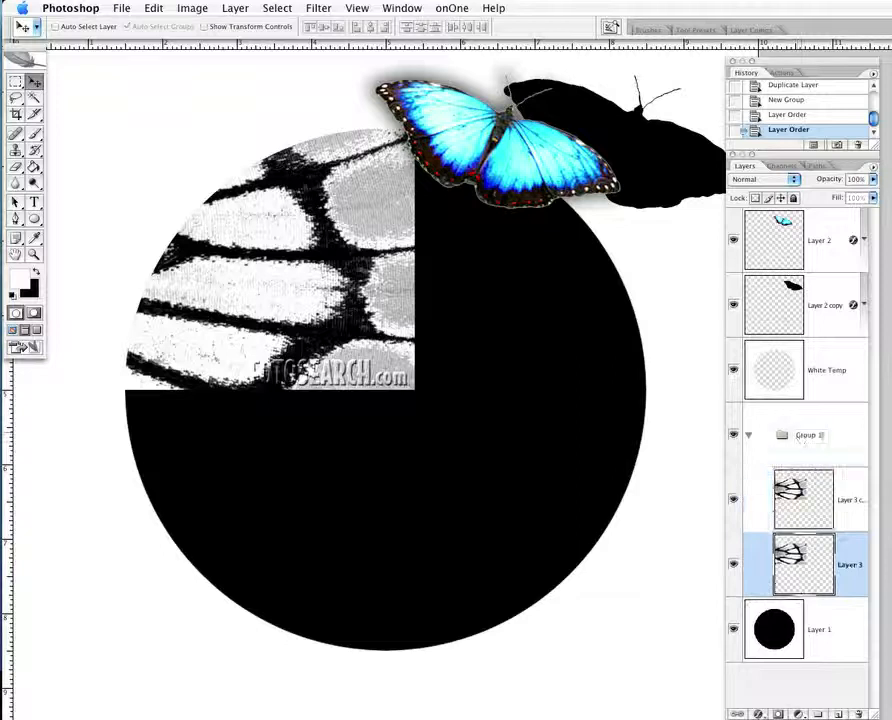
{"action": "left_click", "coordinate": [801, 437]}
{"action": "type", "text": "Glob"}
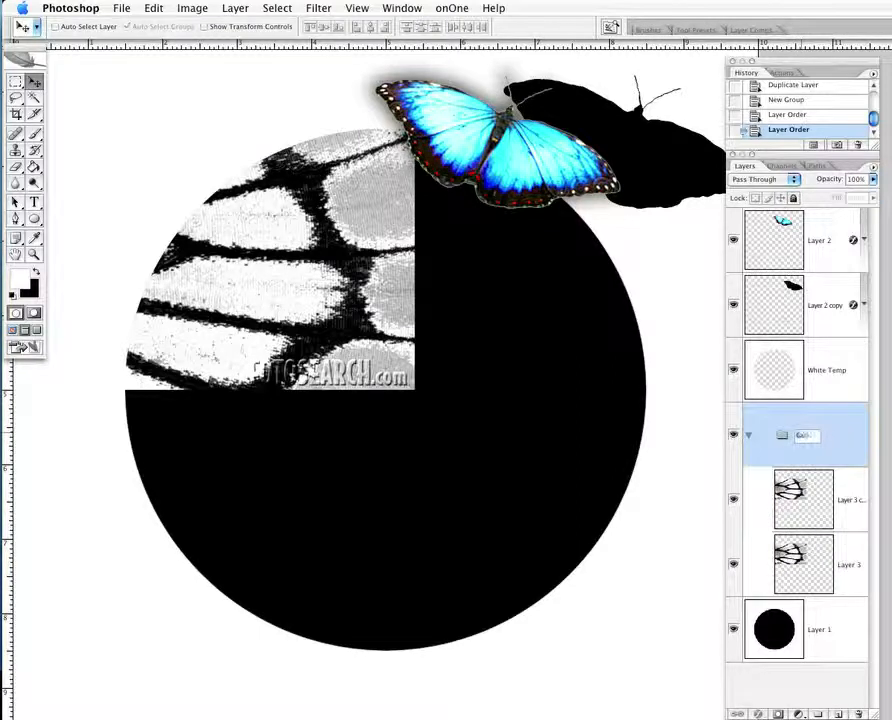
{"action": "type", "text": "ground"}
{"action": "key", "text": "Return"}
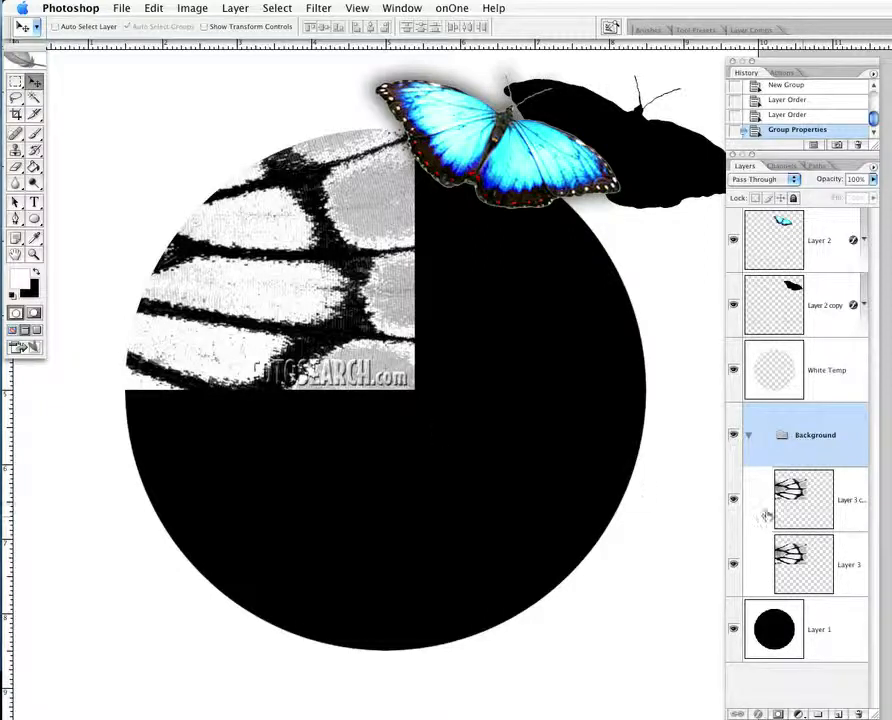
Step: Move the Layer 3 wing texture to the circle's lower right area and flip it horizontally
{"action": "left_click", "coordinate": [820, 565]}
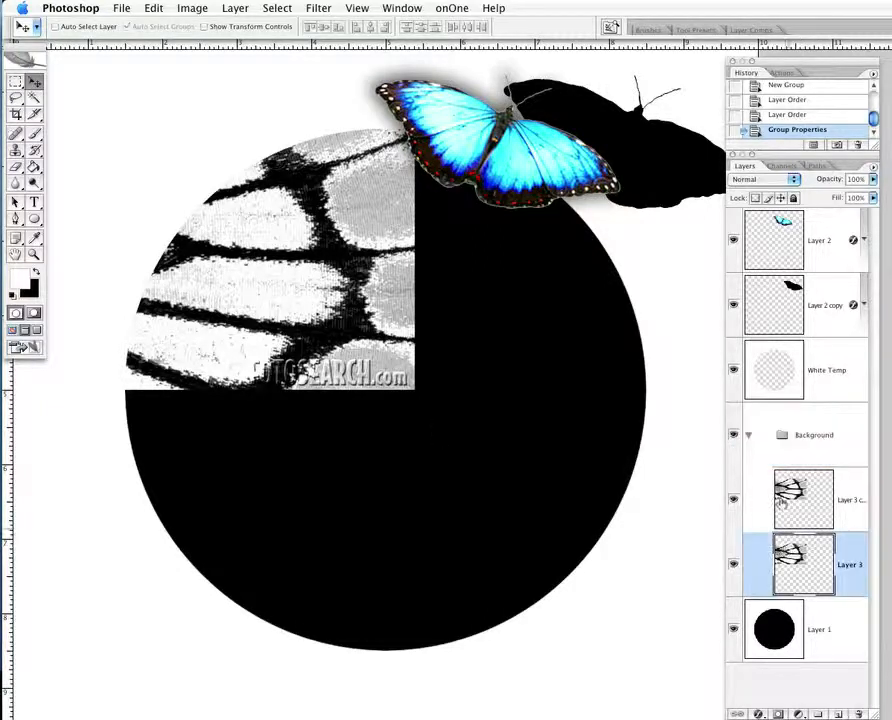
{"action": "left_click", "coordinate": [750, 440]}
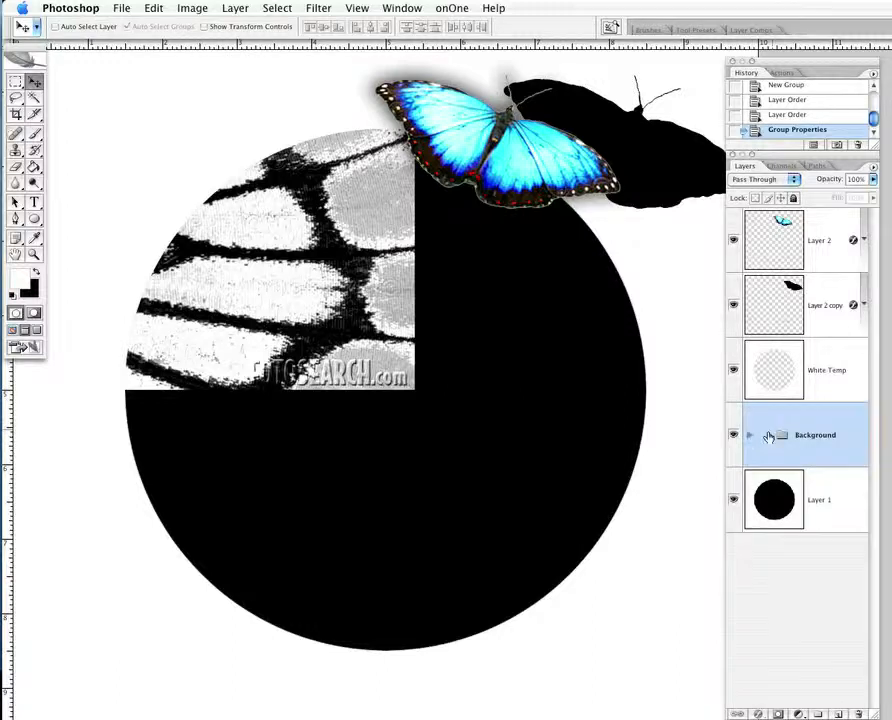
{"action": "left_click", "coordinate": [751, 438]}
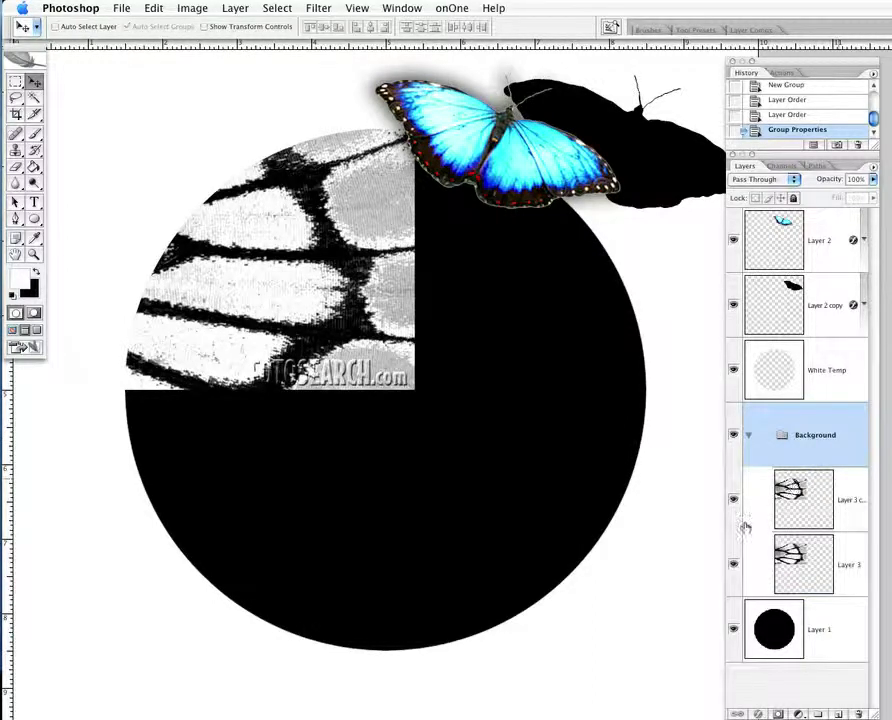
{"action": "left_click", "coordinate": [808, 555]}
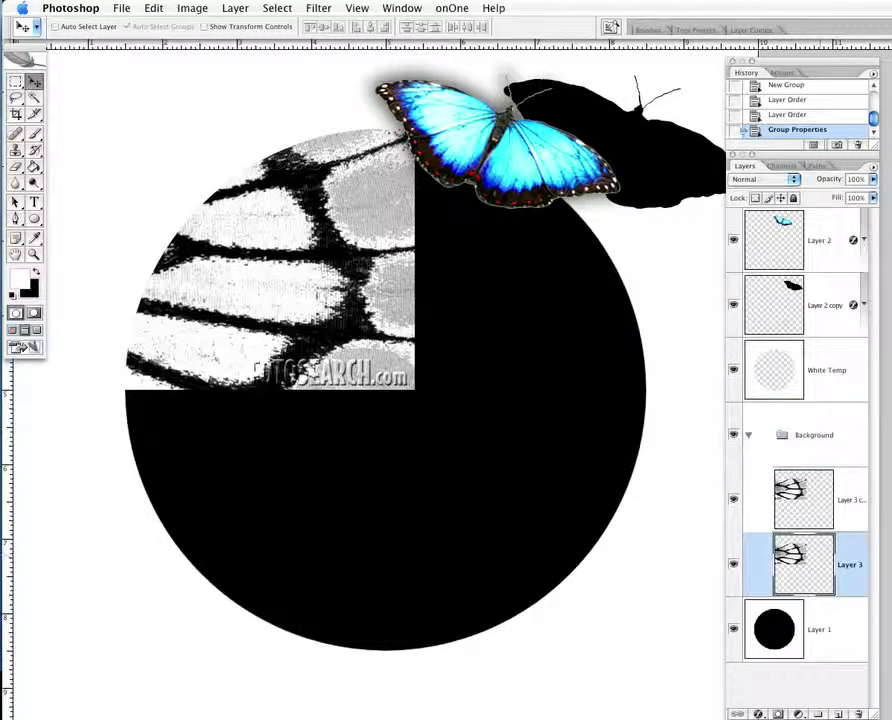
{"action": "left_click_drag", "start_coordinate": [314, 292], "coordinate": [621, 522]}
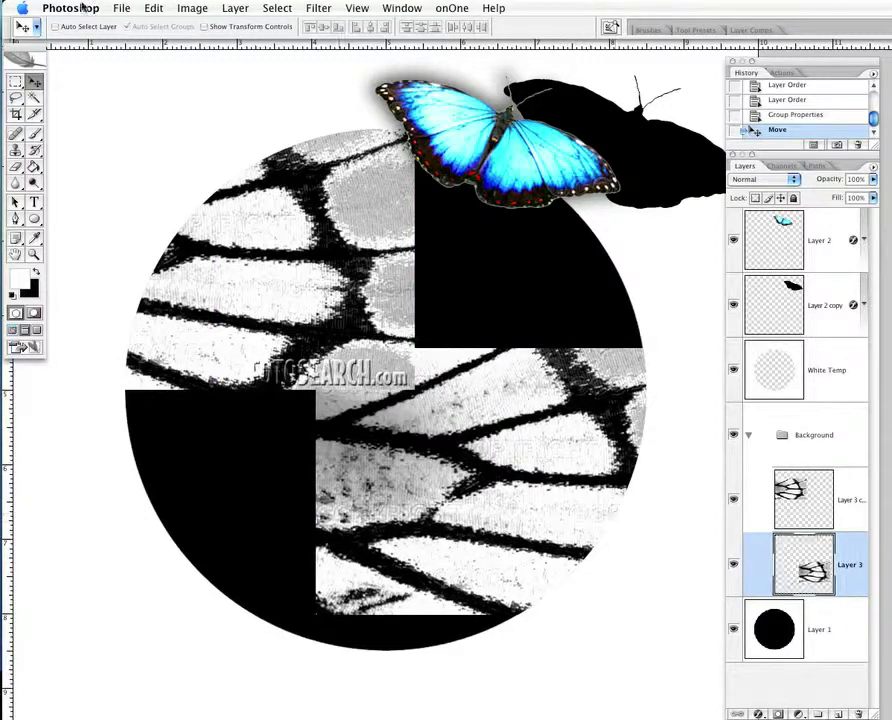
{"action": "left_click", "coordinate": [155, 9]}
{"action": "mouse_move", "coordinate": [184, 288]}
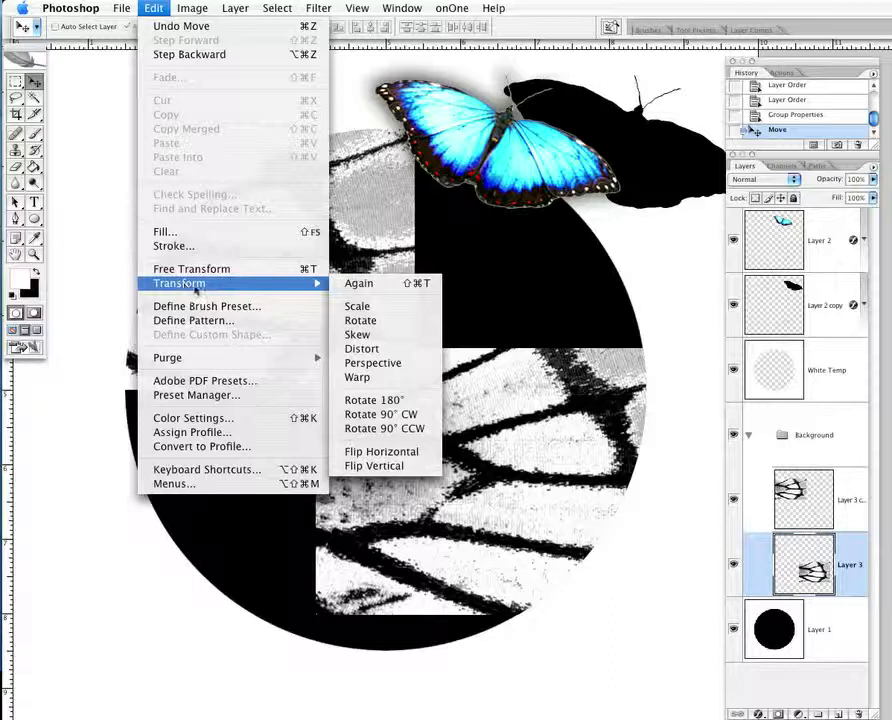
{"action": "left_click", "coordinate": [354, 455]}
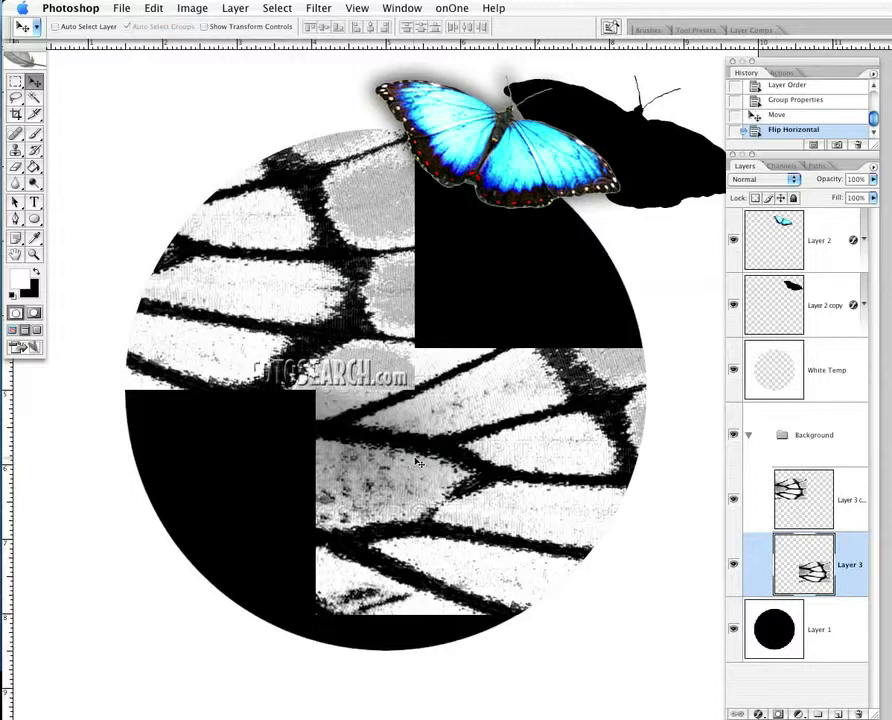
{"action": "left_click_drag", "start_coordinate": [416, 465], "coordinate": [360, 478]}
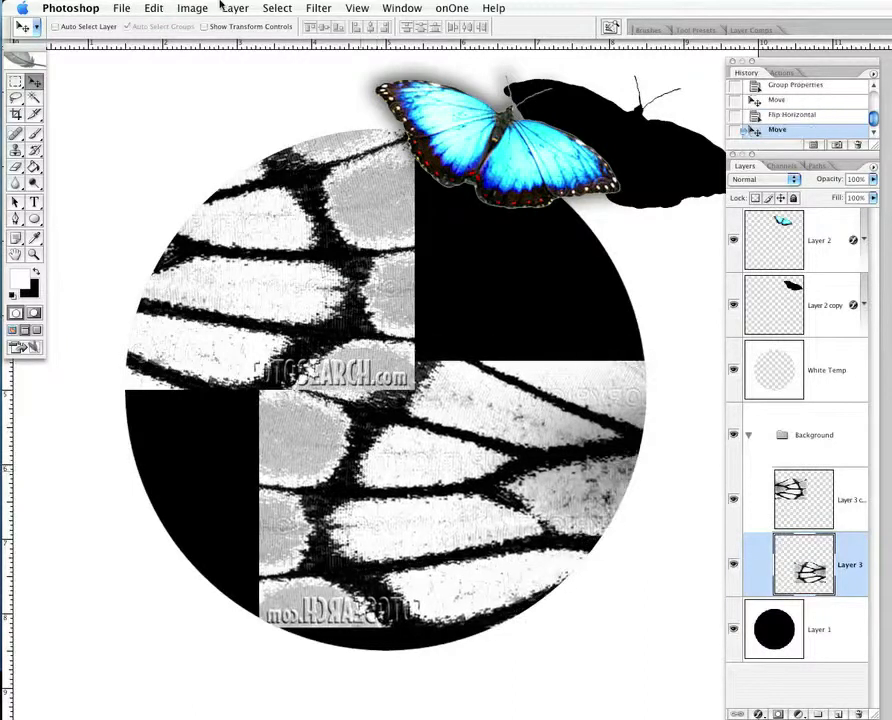
Step: Flip the Layer 3 wing texture vertically and align its top edge with the bottom edge of the upper left texture
{"action": "left_click", "coordinate": [173, 8]}
{"action": "mouse_move", "coordinate": [153, 8]}
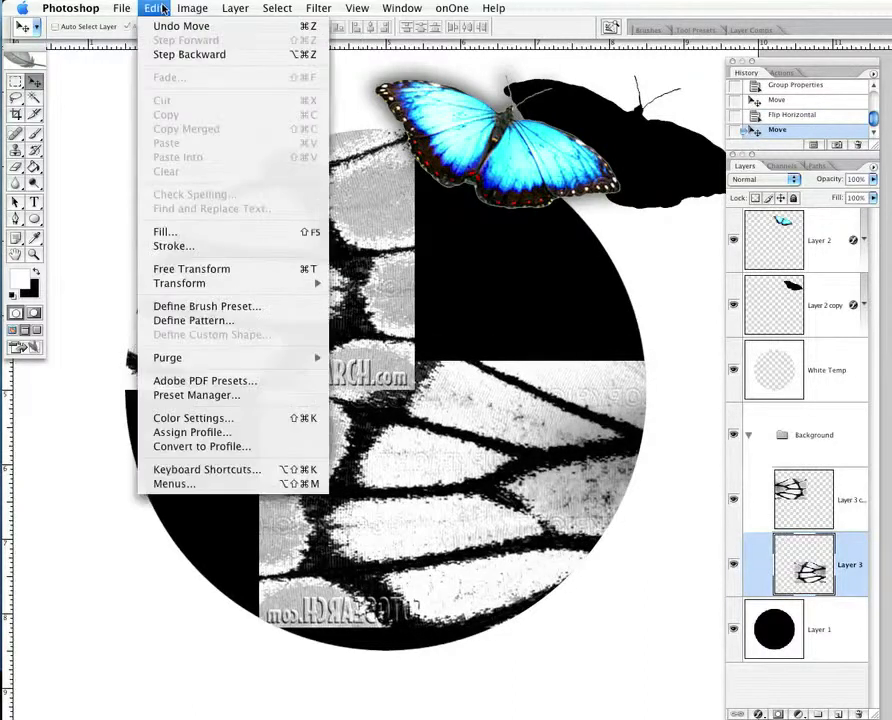
{"action": "mouse_move", "coordinate": [230, 284]}
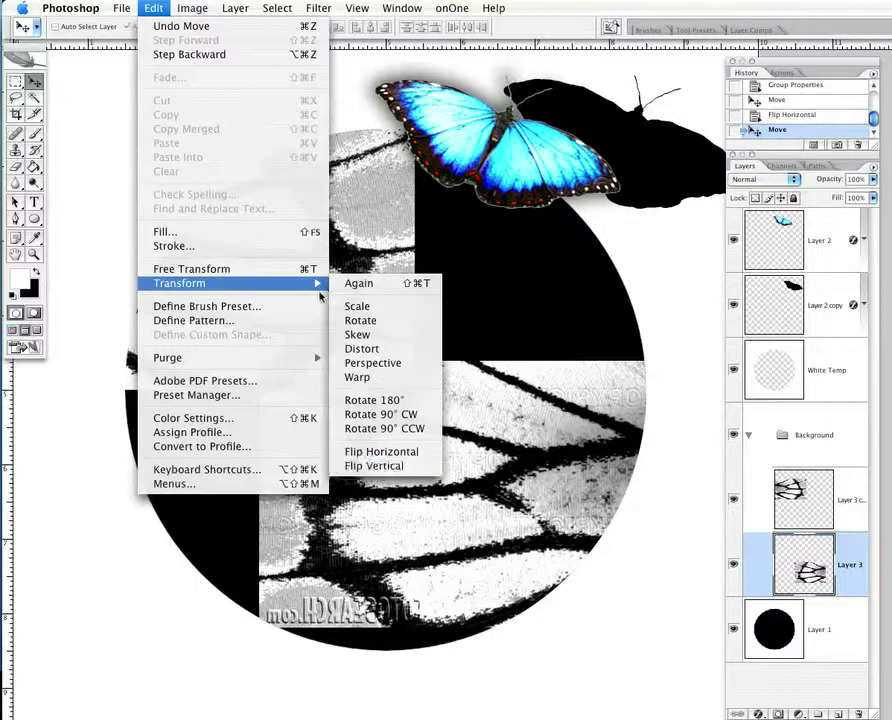
{"action": "left_click", "coordinate": [378, 467]}
{"action": "mouse_move", "coordinate": [385, 474]}
{"action": "left_mouse_down"}
{"action": "mouse_move", "coordinate": [392, 456]}
{"action": "mouse_move", "coordinate": [443, 476]}
{"action": "mouse_move", "coordinate": [388, 482]}
{"action": "left_mouse_up"}
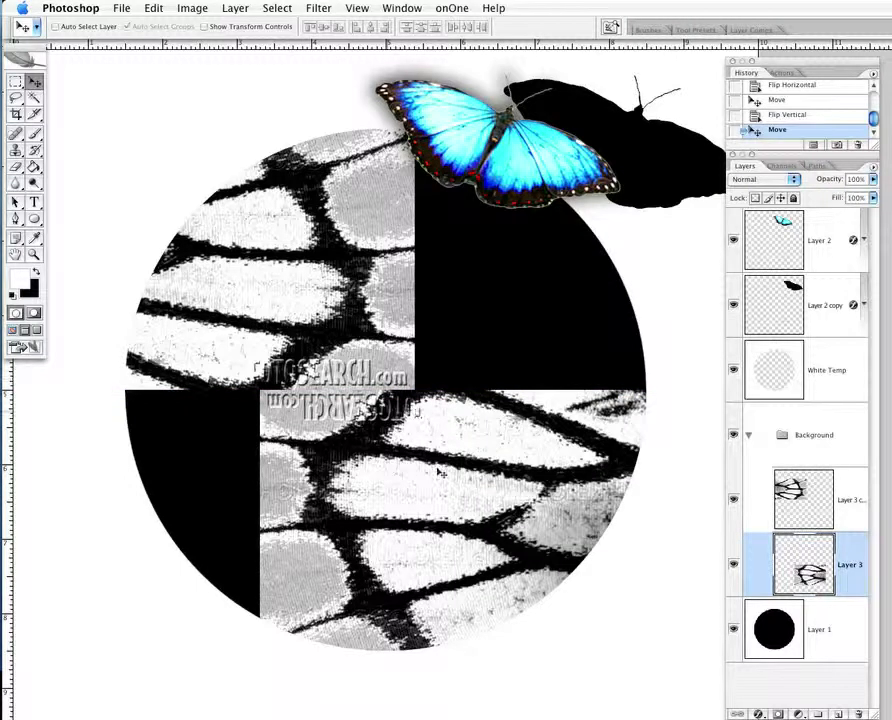
{"action": "left_click_drag", "start_coordinate": [441, 477], "coordinate": [474, 472]}
{"action": "key", "text": "Left"}
{"action": "key", "text": "Left"}
{"action": "key", "text": "Left"}
{"action": "key", "text": "Left"}
{"action": "key", "text": "Left"}
{"action": "key", "text": "Left"}
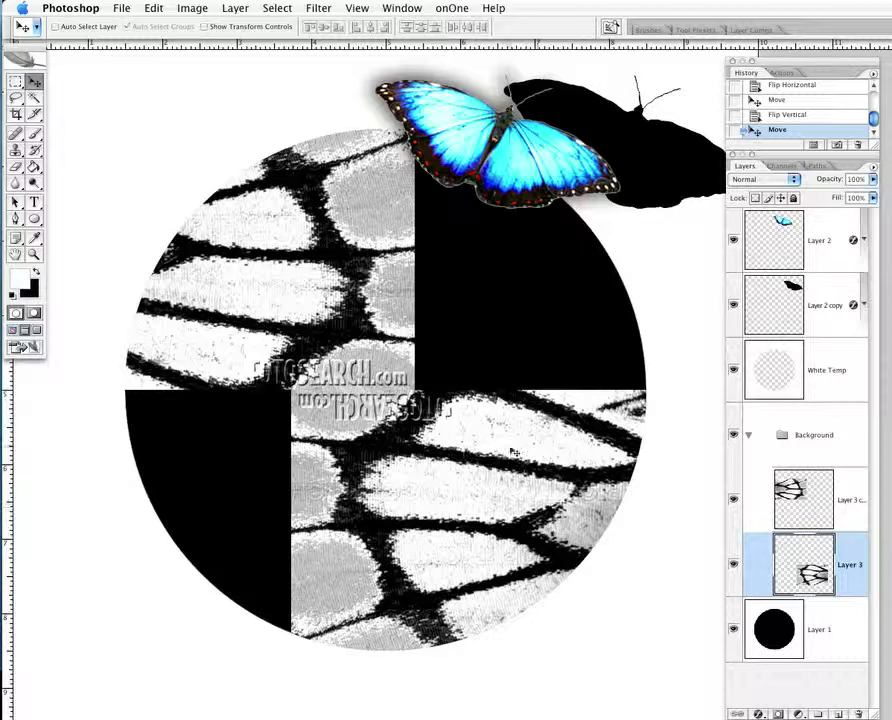
Step: Bring the green leaf image bxp36679.jpg into the circle design as a new layer in the Background group
{"action": "key", "text": "F9"}
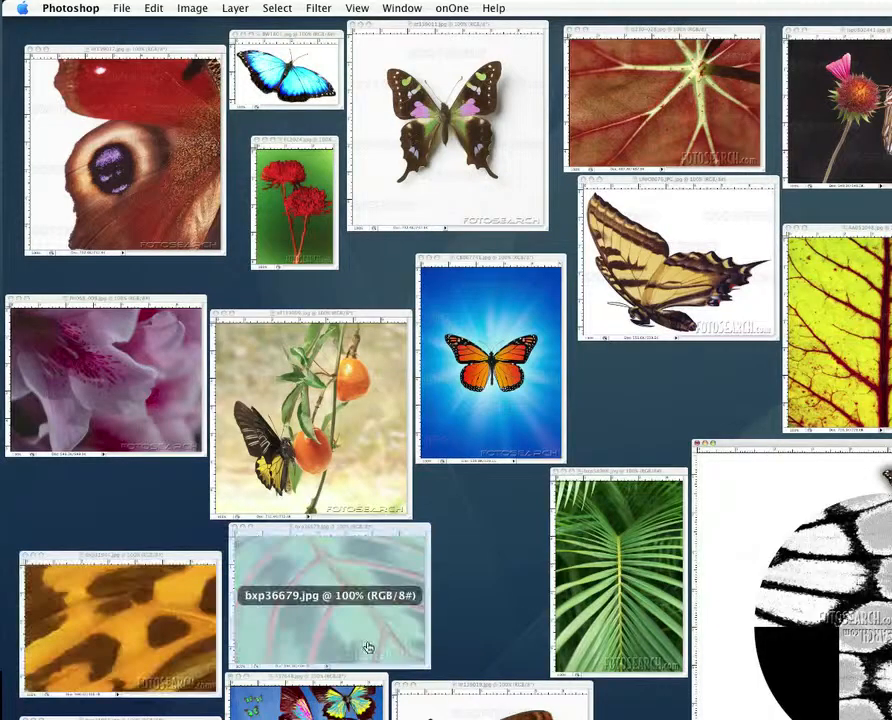
{"action": "left_click", "coordinate": [369, 633]}
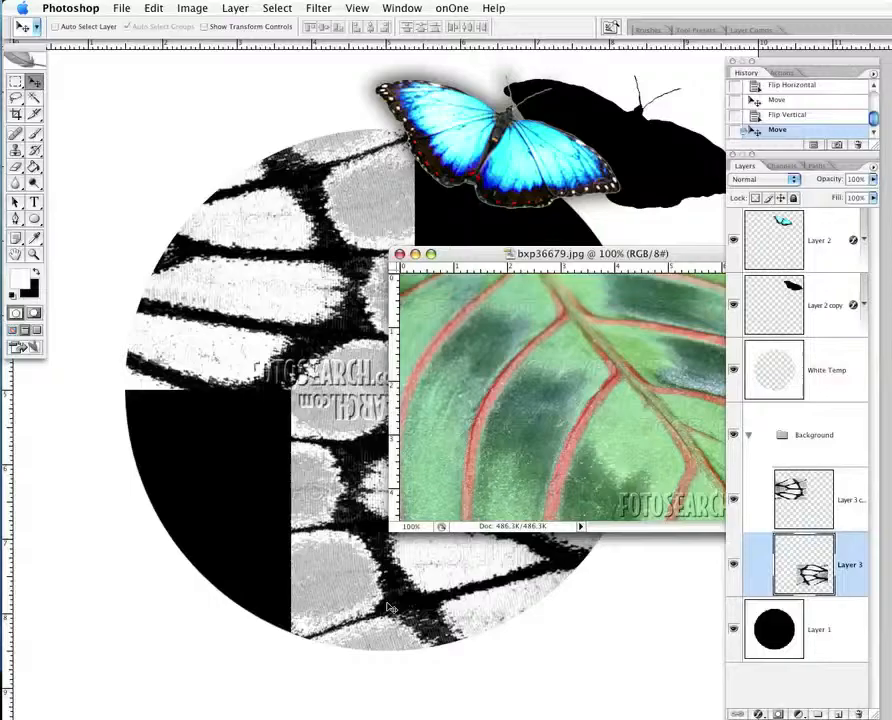
{"action": "left_click_drag", "start_coordinate": [504, 256], "coordinate": [196, 100]}
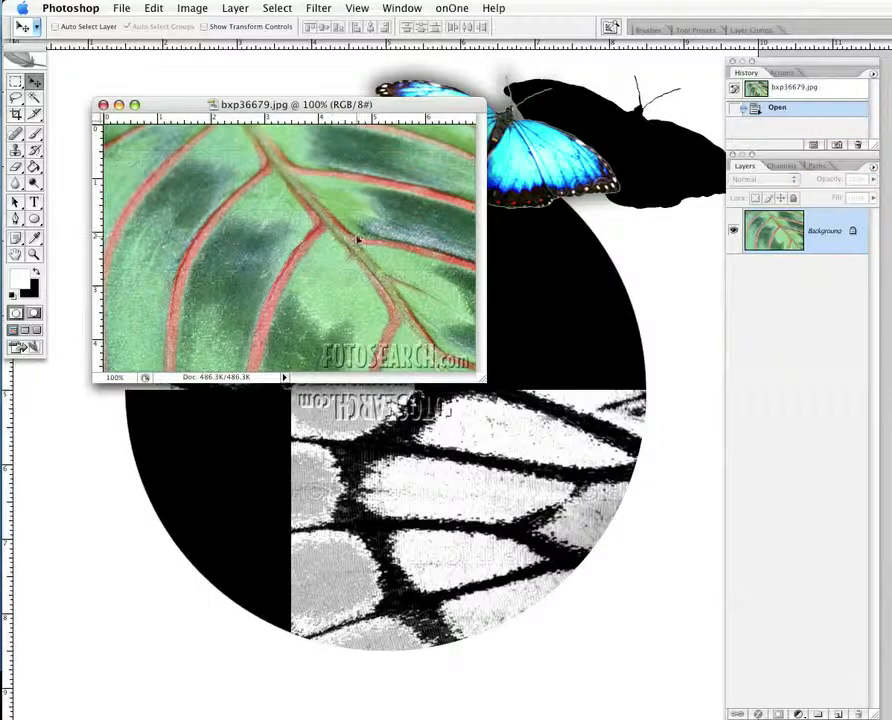
{"action": "left_click", "coordinate": [360, 240]}
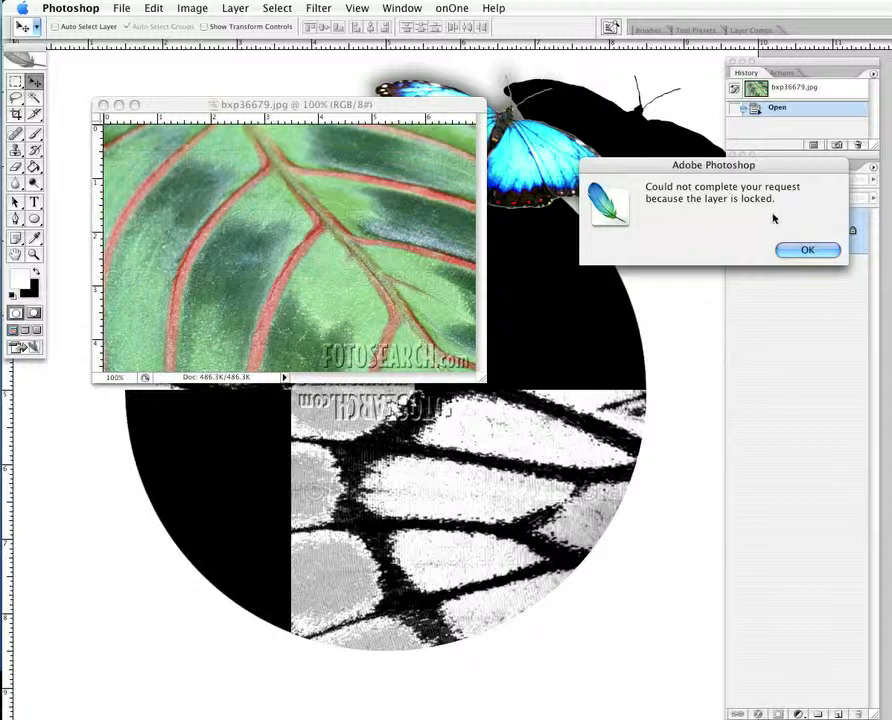
{"action": "left_click", "coordinate": [807, 251]}
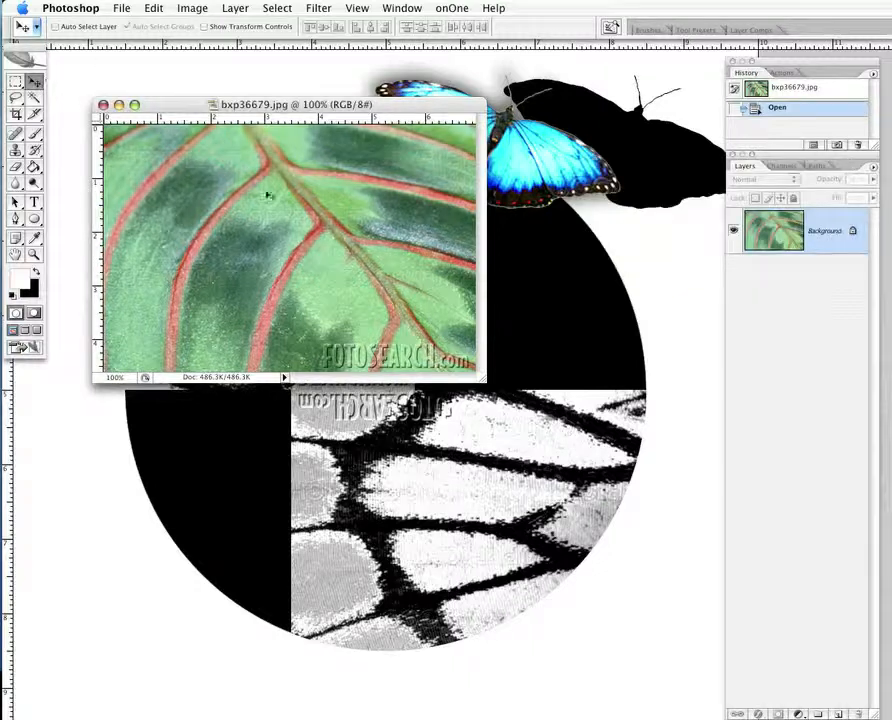
{"action": "left_click_drag", "start_coordinate": [336, 247], "coordinate": [530, 310]}
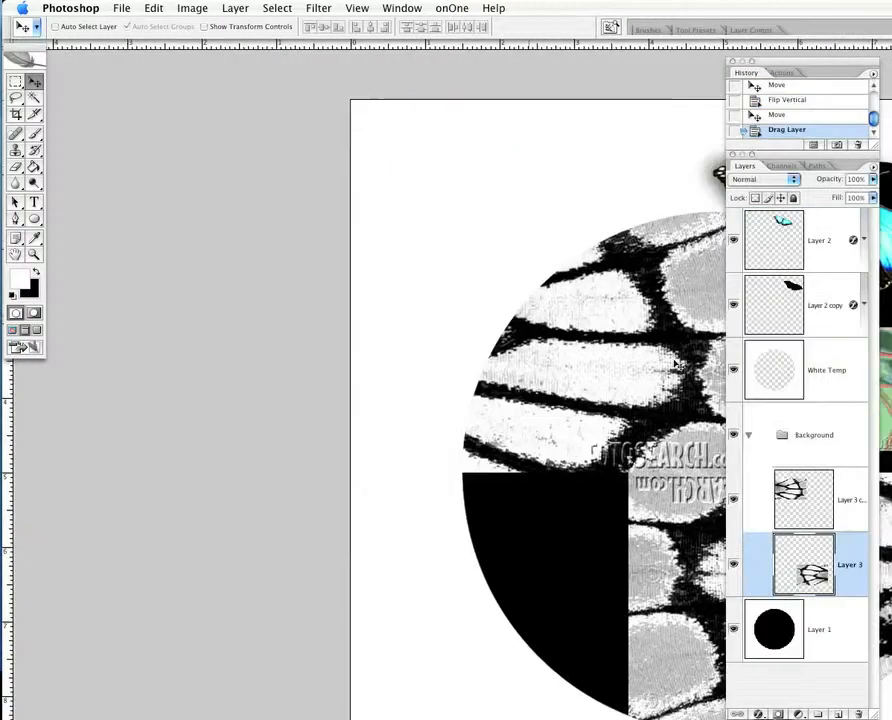
Step: Free Transform the Layer 4 leaf texture to about 150% width and 362% height, covering the circle's right side from above its upper edge
{"action": "left_click_drag", "start_coordinate": [483, 324], "coordinate": [124, 266]}
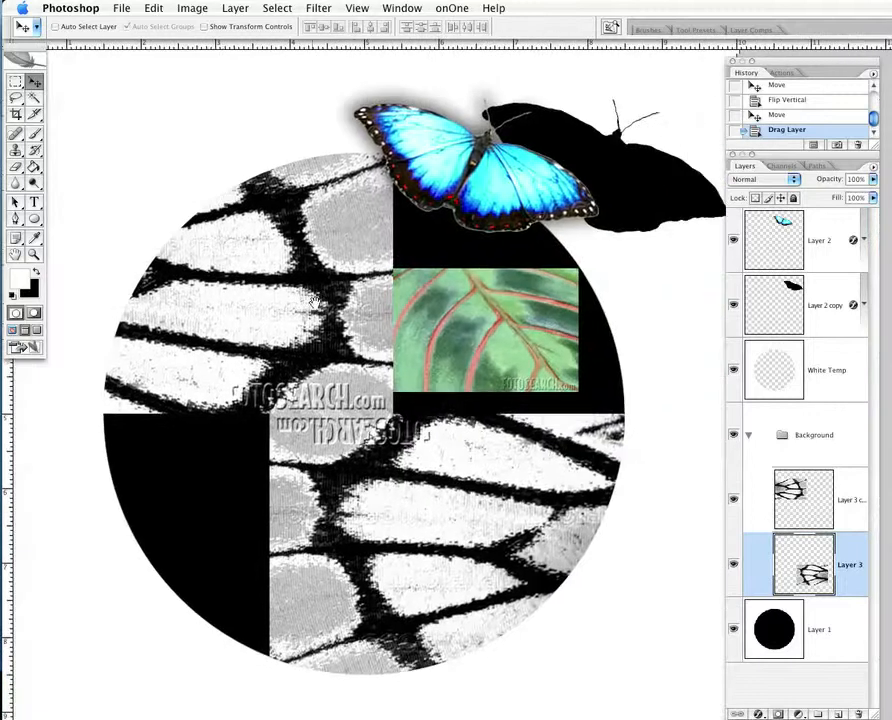
{"action": "key", "text": "super+minus"}
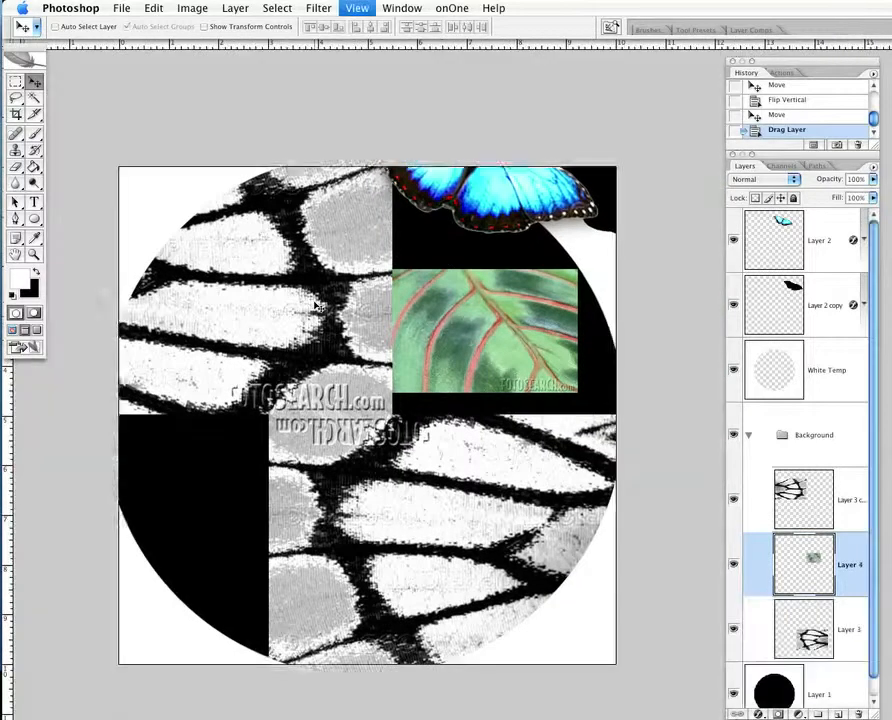
{"action": "left_click_drag", "start_coordinate": [413, 478], "coordinate": [343, 376]}
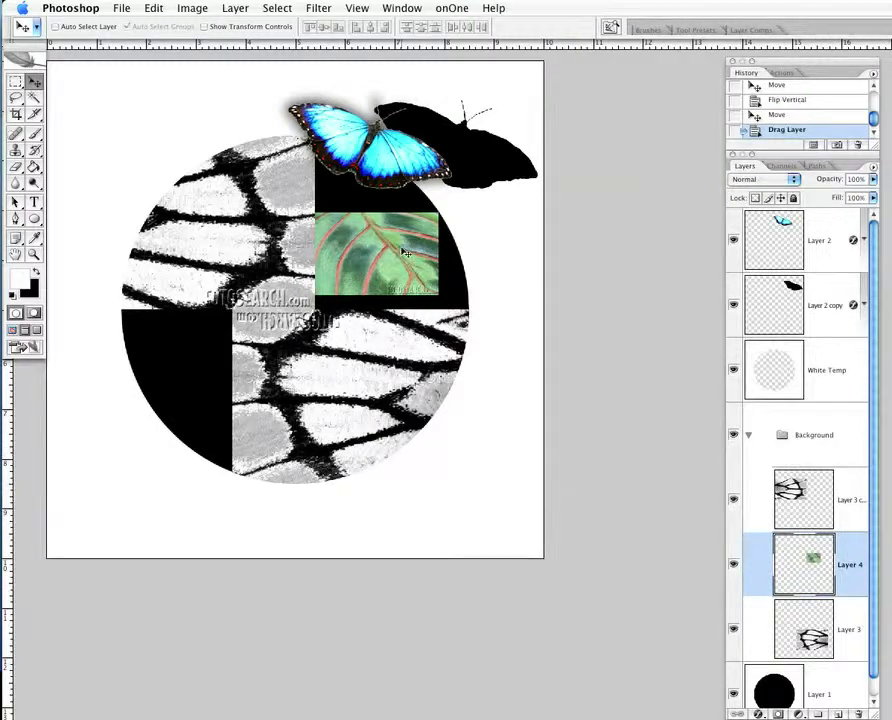
{"action": "key", "text": "super+t"}
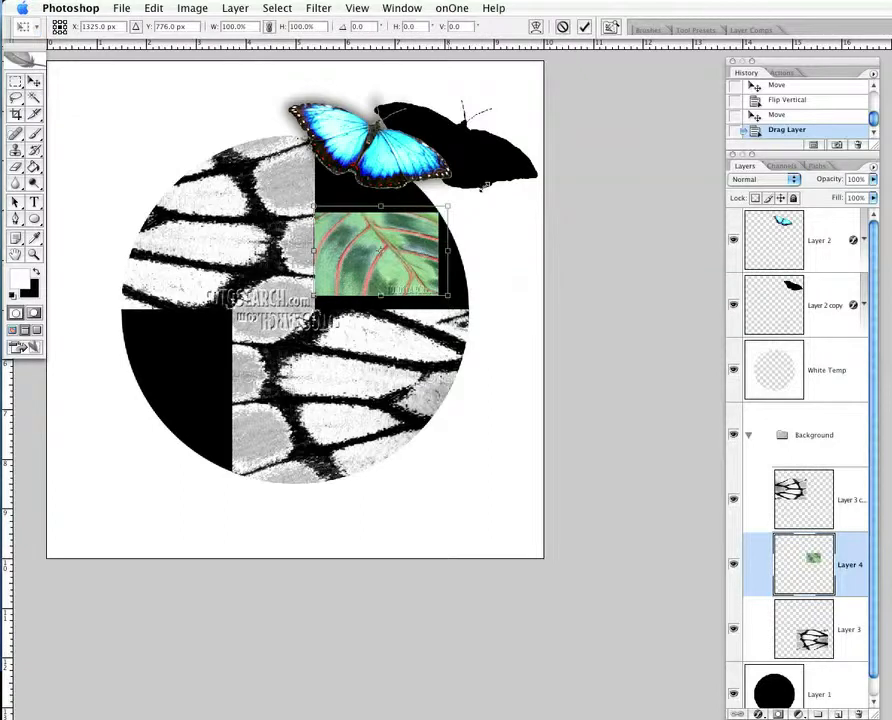
{"action": "left_click_drag", "start_coordinate": [440, 214], "coordinate": [426, 91]}
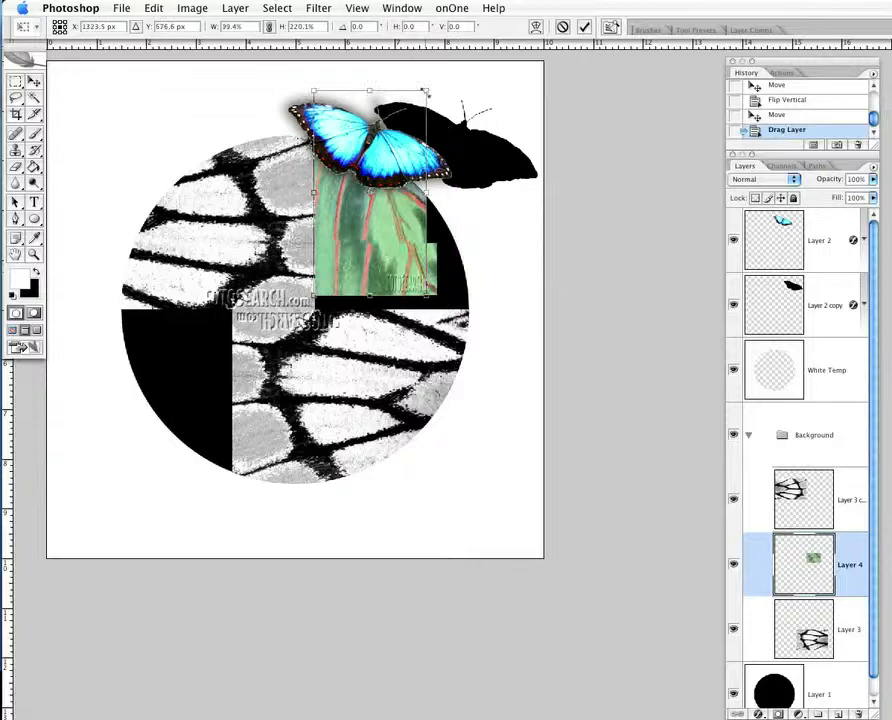
{"action": "left_click_drag", "start_coordinate": [426, 295], "coordinate": [497, 387]}
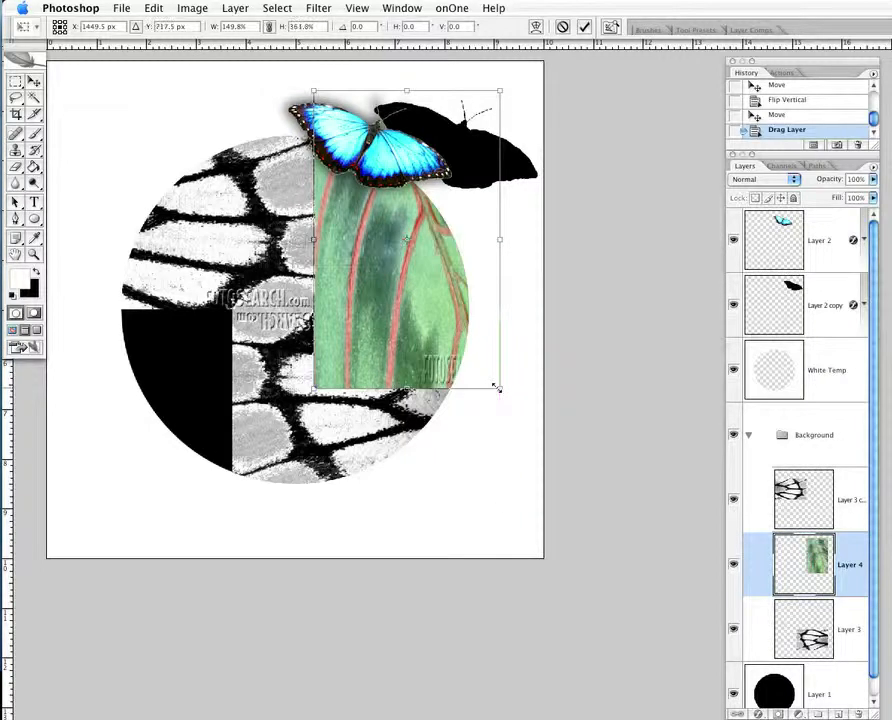
{"action": "key", "text": "Return"}
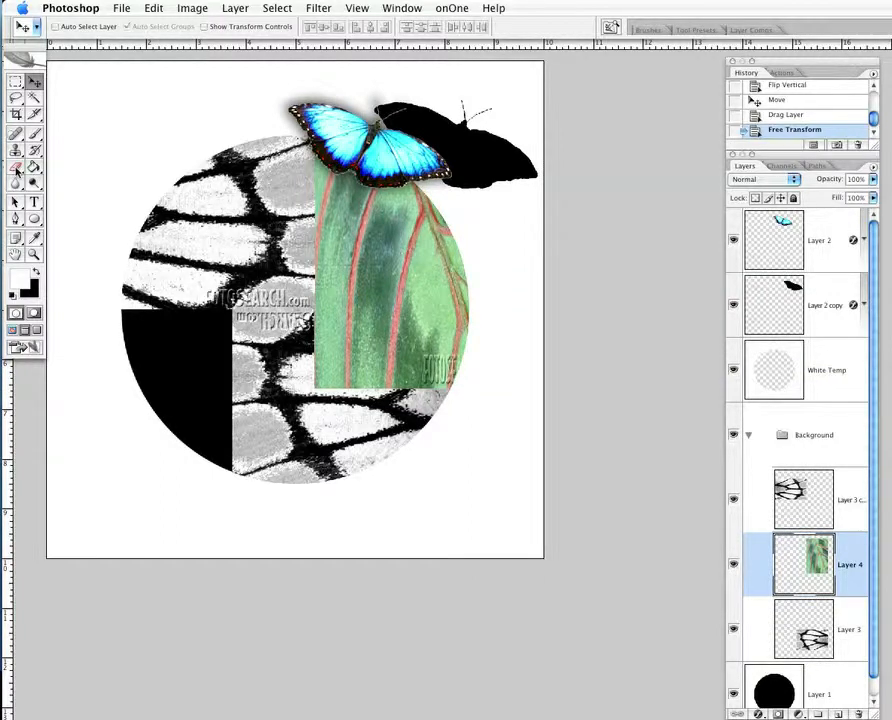
Step: Switch to the Eraser tool and open its brush size, hardness and preset options
{"action": "key", "text": "e"}
{"action": "right_click", "coordinate": [233, 290]}
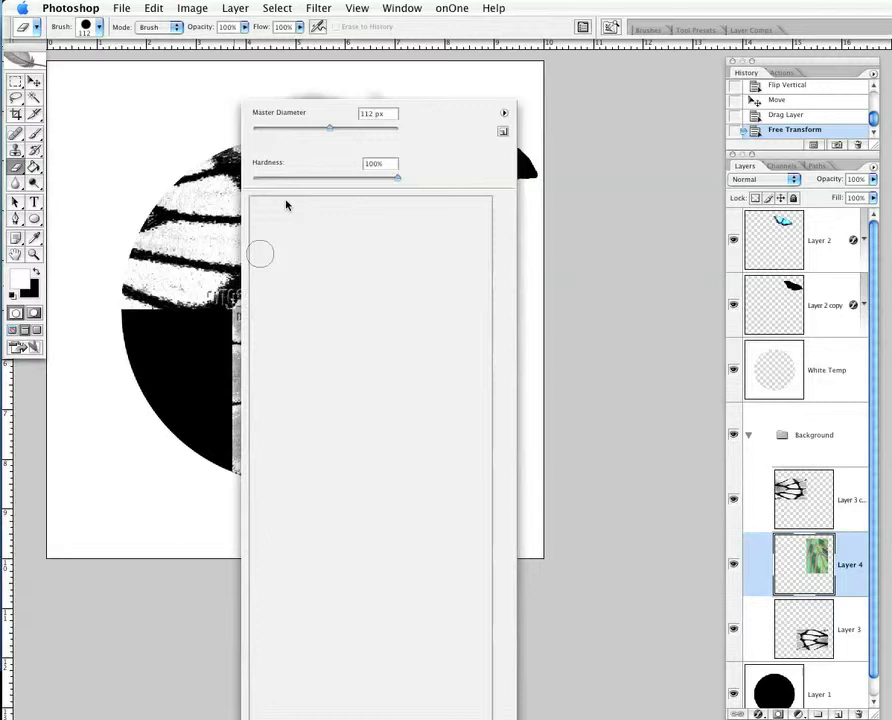
Step: Try erasing the lower part of the green leaf on Layer 4 with a 139 px eraser, then undo the erasing
{"action": "left_click_drag", "start_coordinate": [330, 132], "coordinate": [340, 133]}
{"action": "key", "text": "Return"}
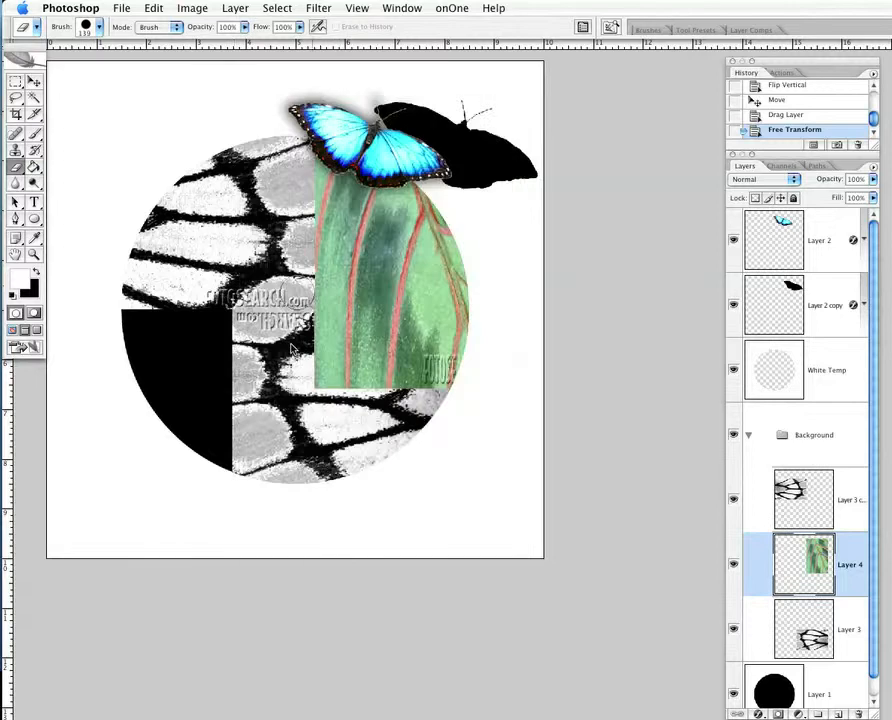
{"action": "mouse_move", "coordinate": [434, 428]}
{"action": "left_mouse_down"}
{"action": "mouse_move", "coordinate": [330, 357]}
{"action": "mouse_move", "coordinate": [397, 393]}
{"action": "mouse_move", "coordinate": [438, 392]}
{"action": "left_mouse_up"}
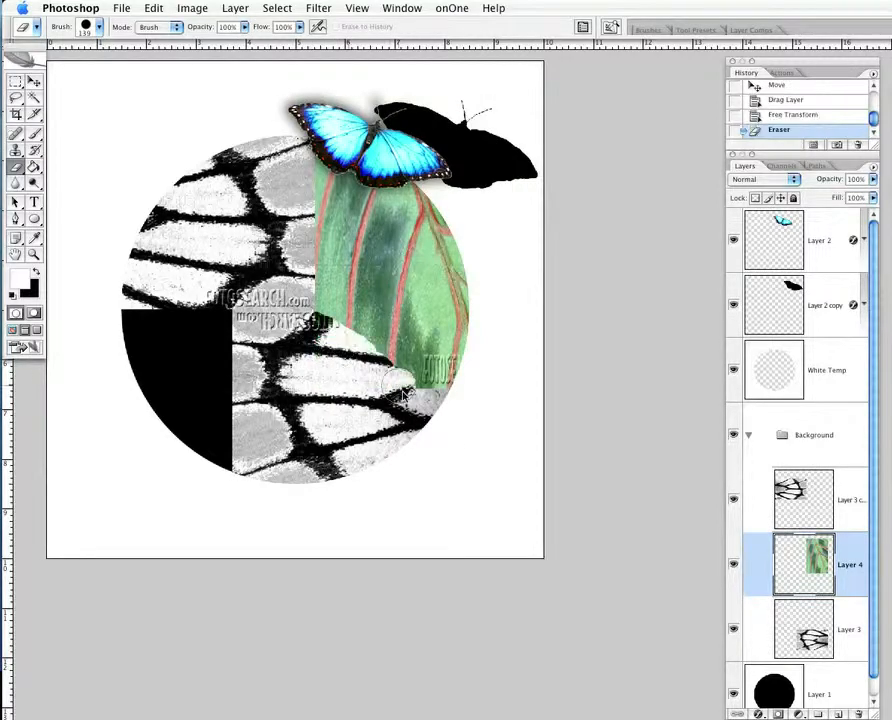
{"action": "key", "text": "ctrl+alt+z"}
{"action": "key", "text": "ctrl+alt+z"}
{"action": "key", "text": "ctrl+alt+z"}
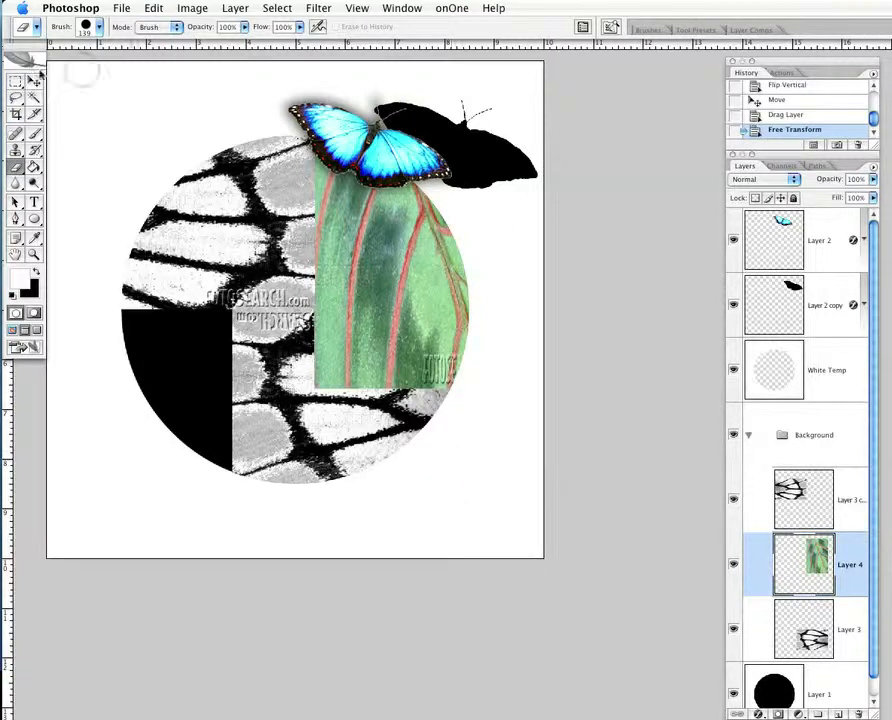
Step: Select the black butterfly silhouette on Layer 2 copy with the Magic Wand and move only the selection outline over the green leaf
{"action": "left_click", "coordinate": [34, 80]}
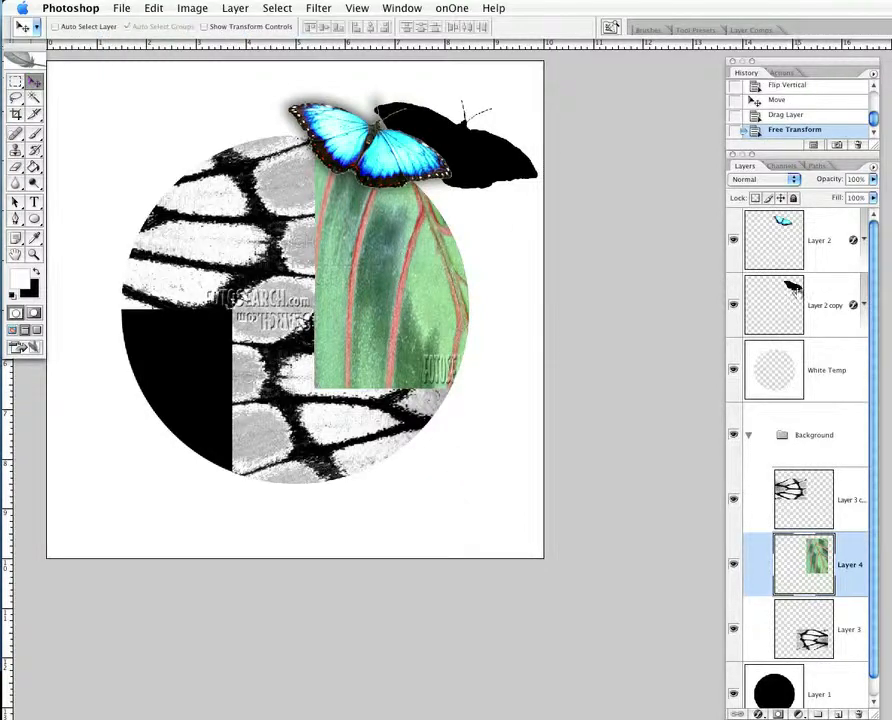
{"action": "left_click", "coordinate": [792, 288]}
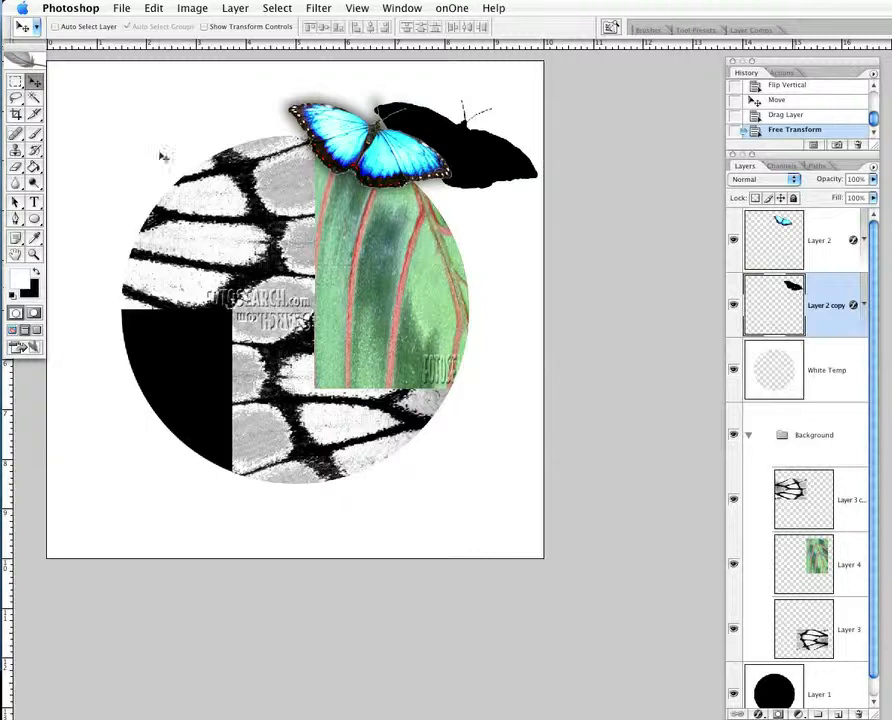
{"action": "left_click", "coordinate": [34, 97]}
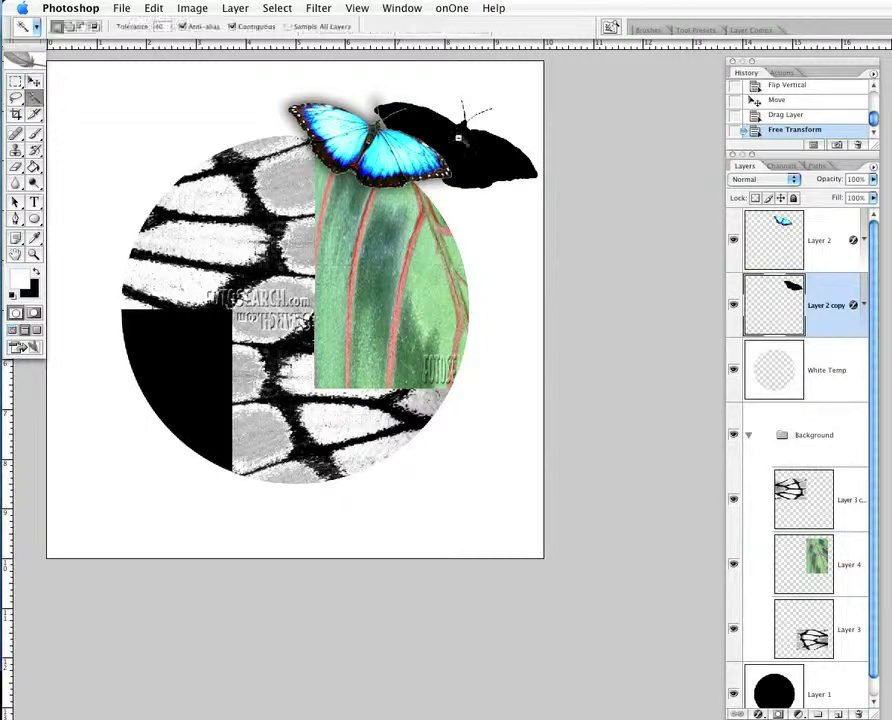
{"action": "left_click", "coordinate": [390, 123]}
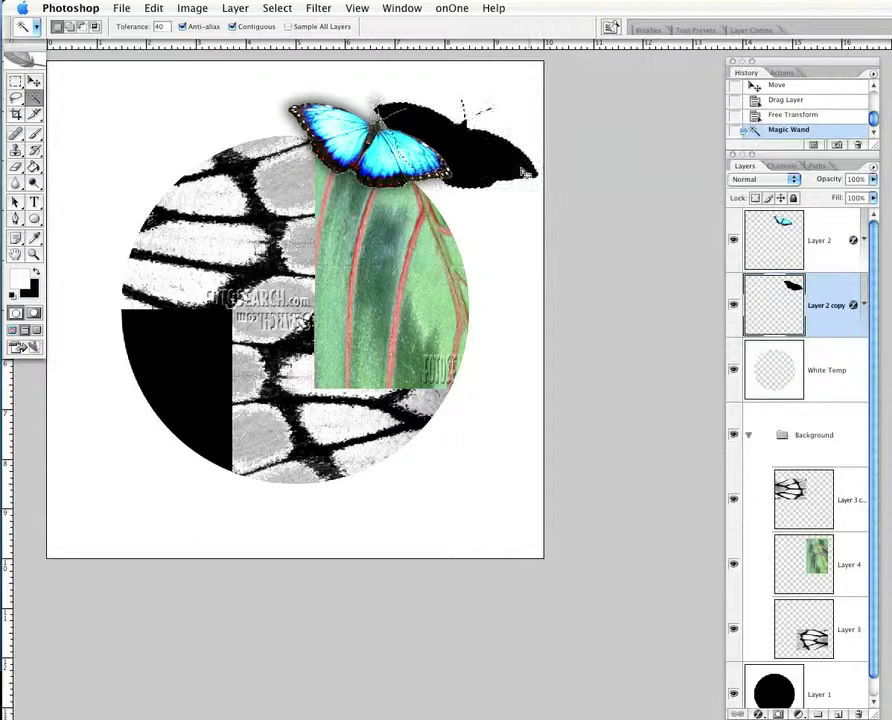
{"action": "left_click_drag", "start_coordinate": [525, 172], "coordinate": [463, 316]}
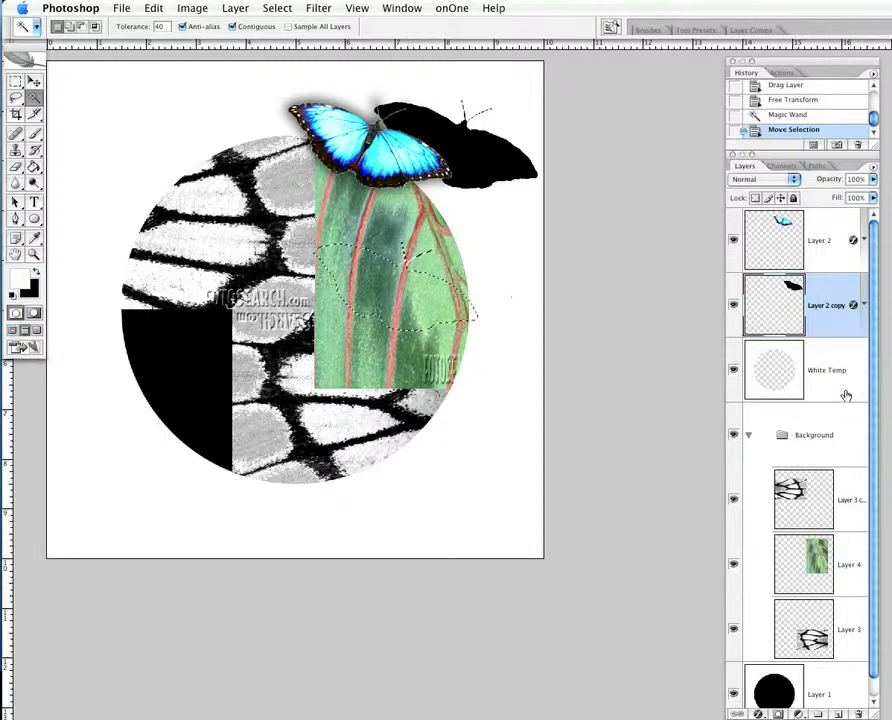
Step: Clear the butterfly-shaped selection from the green leaf on Layer 4 and deselect
{"action": "left_click", "coordinate": [838, 557]}
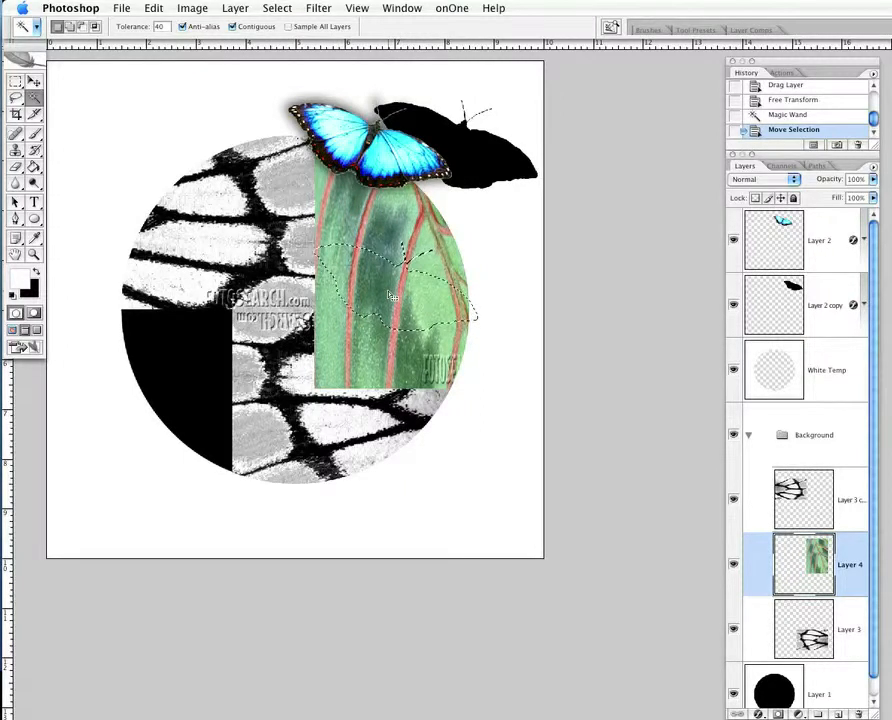
{"action": "key", "text": "Delete"}
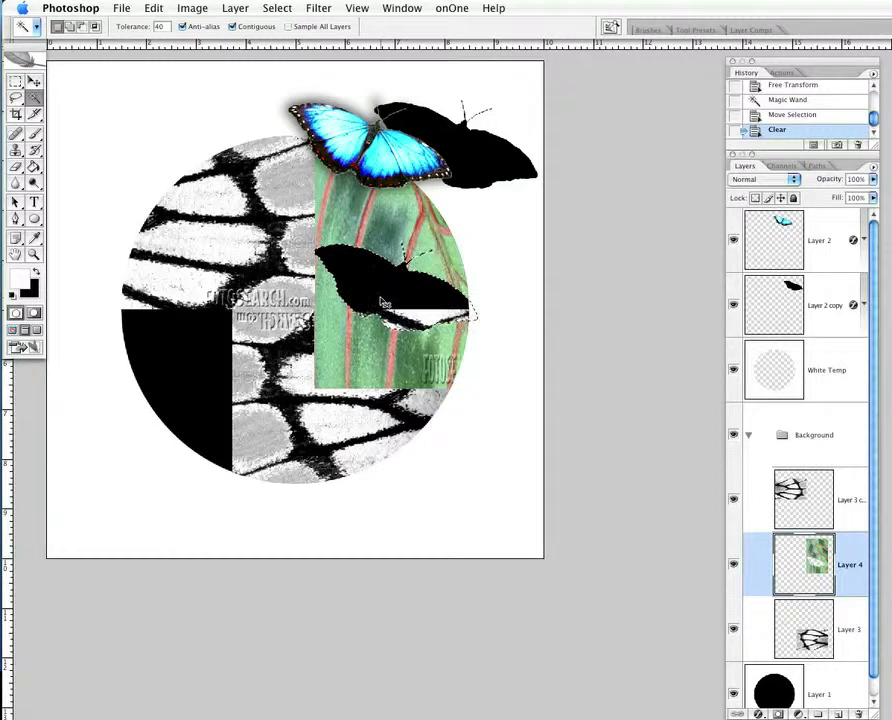
{"action": "key", "text": "super+d"}
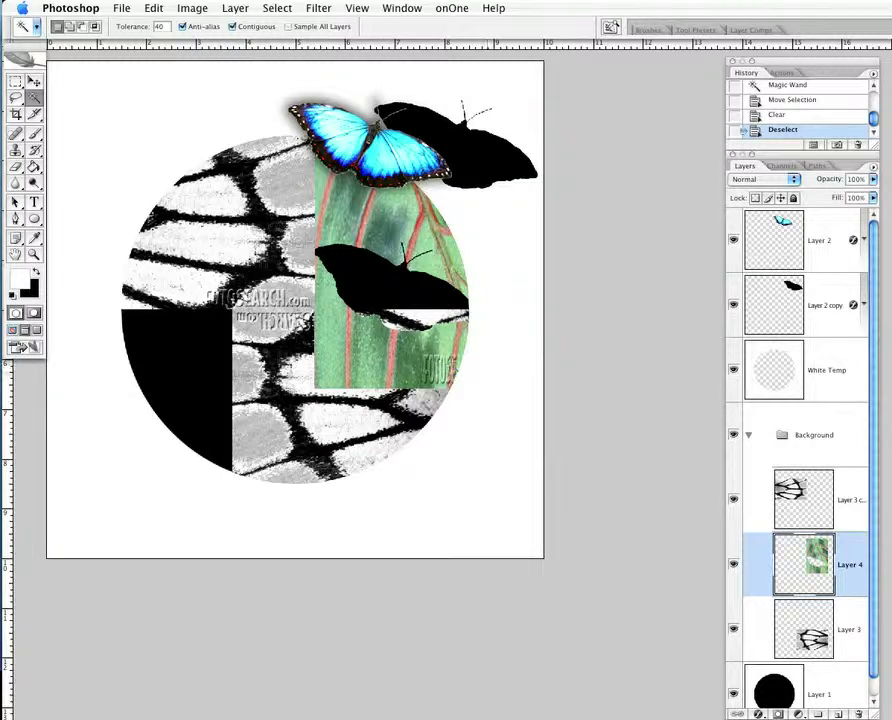
Step: Open the layer style settings of Layer 4, enable Drop Shadow and show its options
{"action": "double_click", "coordinate": [852, 568]}
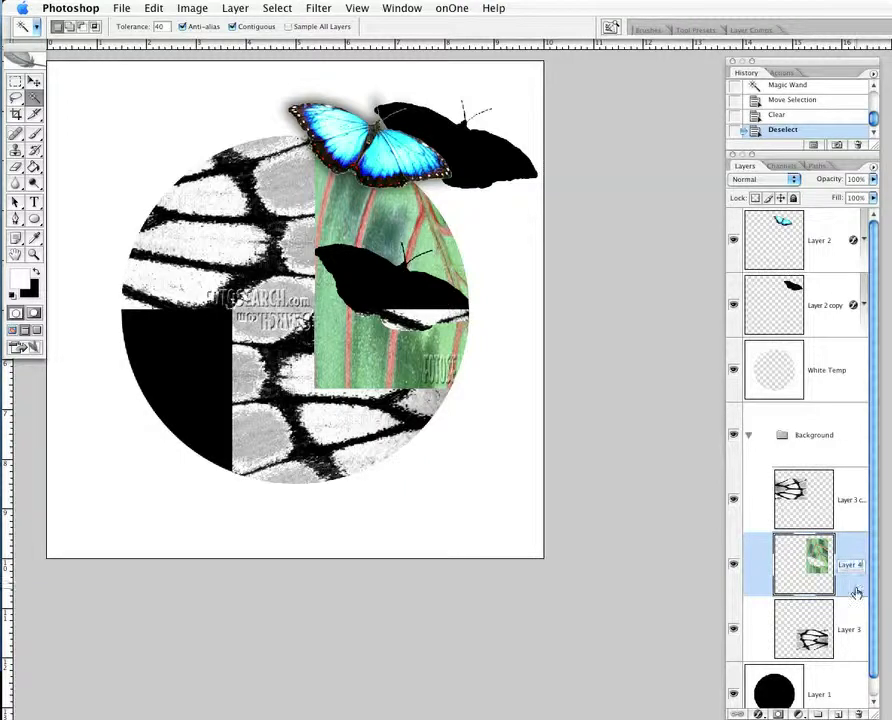
{"action": "left_click", "coordinate": [858, 589]}
{"action": "double_click", "coordinate": [862, 589]}
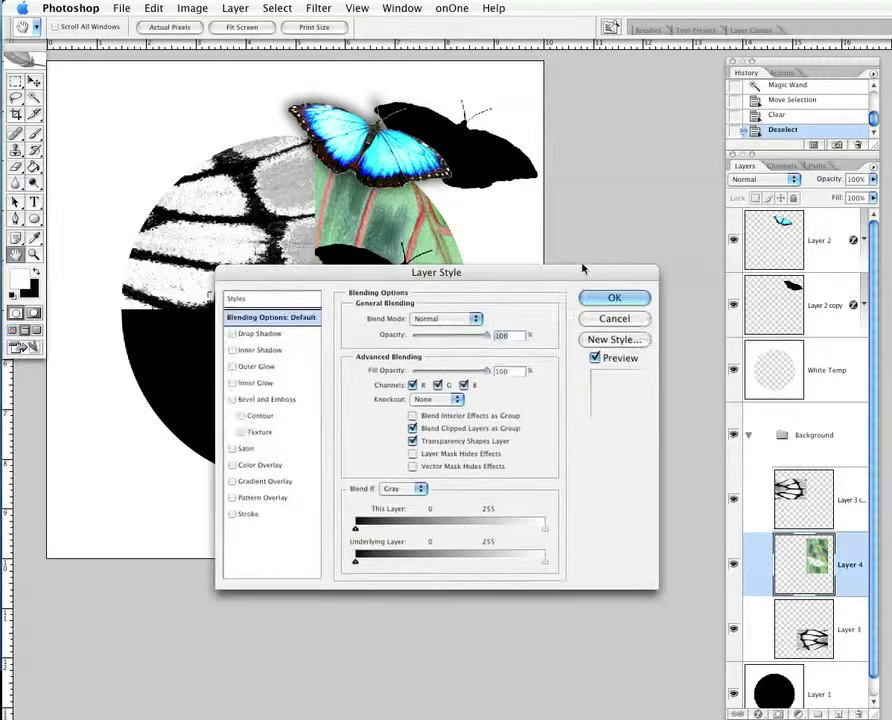
{"action": "left_click_drag", "start_coordinate": [657, 303], "coordinate": [689, 369]}
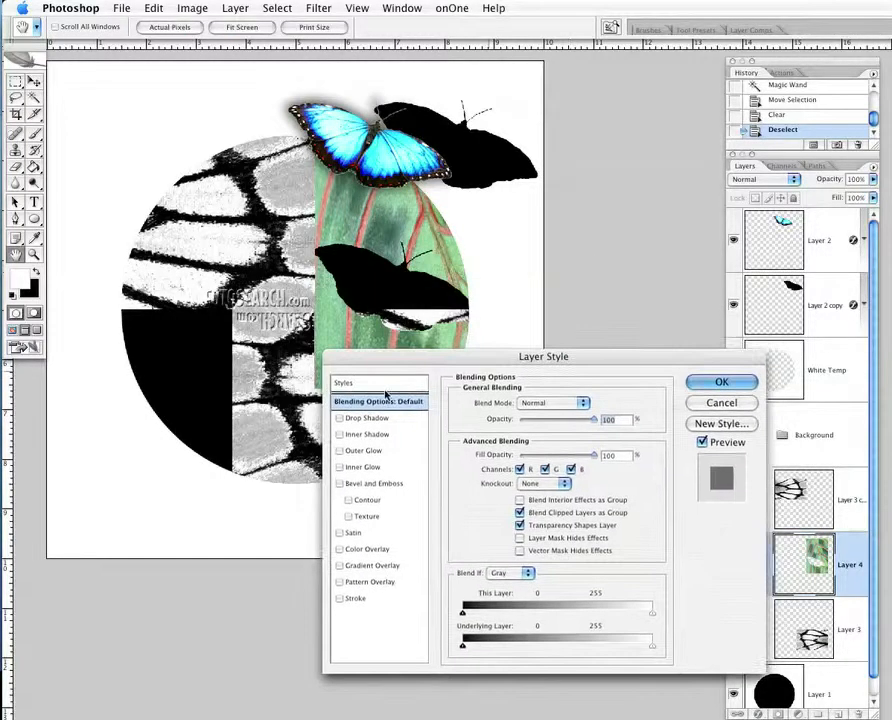
{"action": "left_click", "coordinate": [341, 418]}
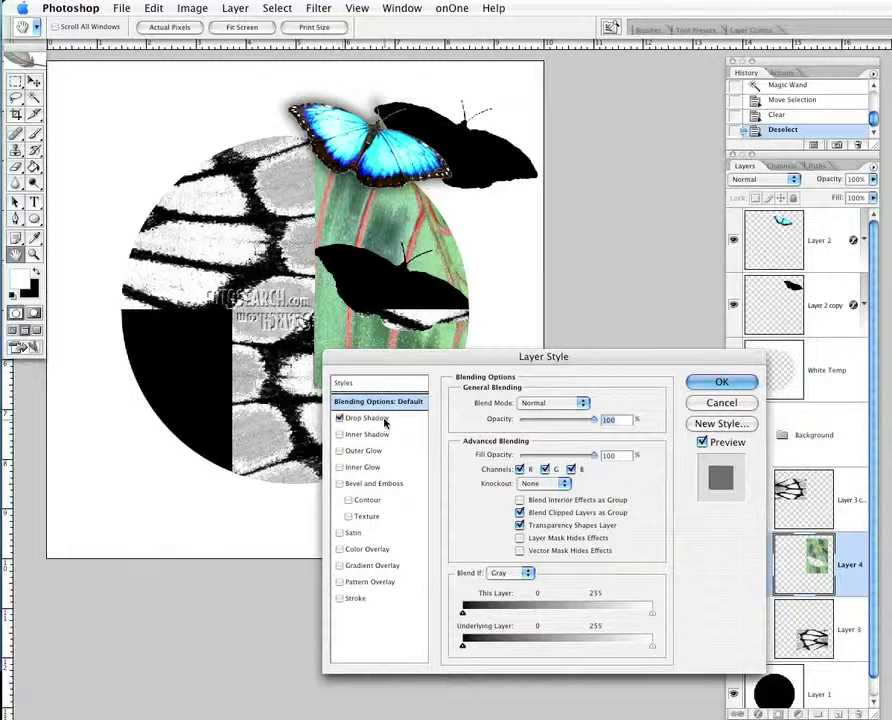
{"action": "left_click_drag", "start_coordinate": [420, 364], "coordinate": [295, 450]}
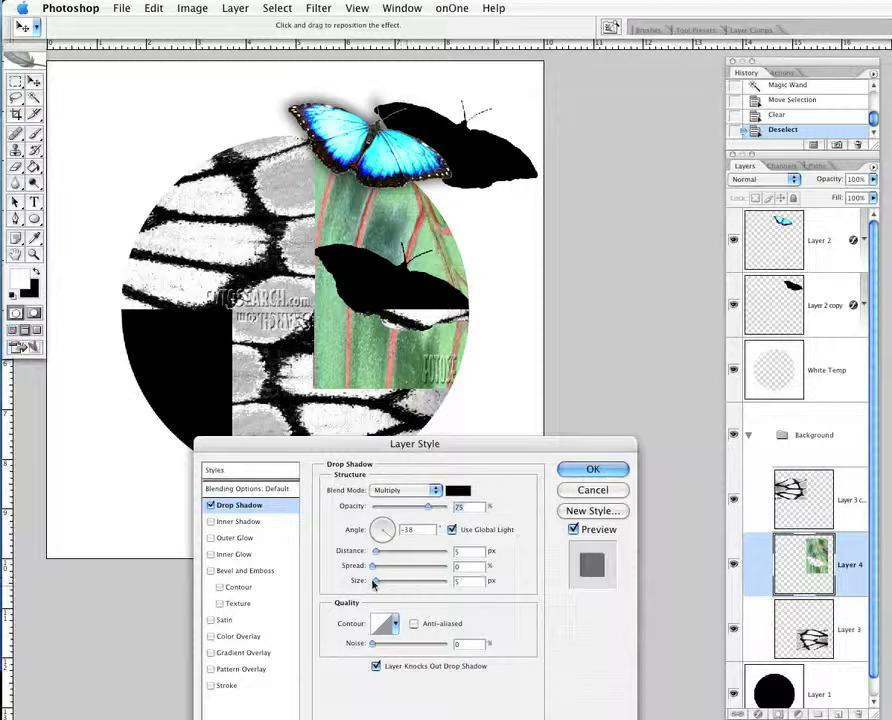
Step: Set the drop shadow's size to 120 px, spread to 38% and distance to 36 px
{"action": "left_click_drag", "start_coordinate": [378, 583], "coordinate": [410, 584]}
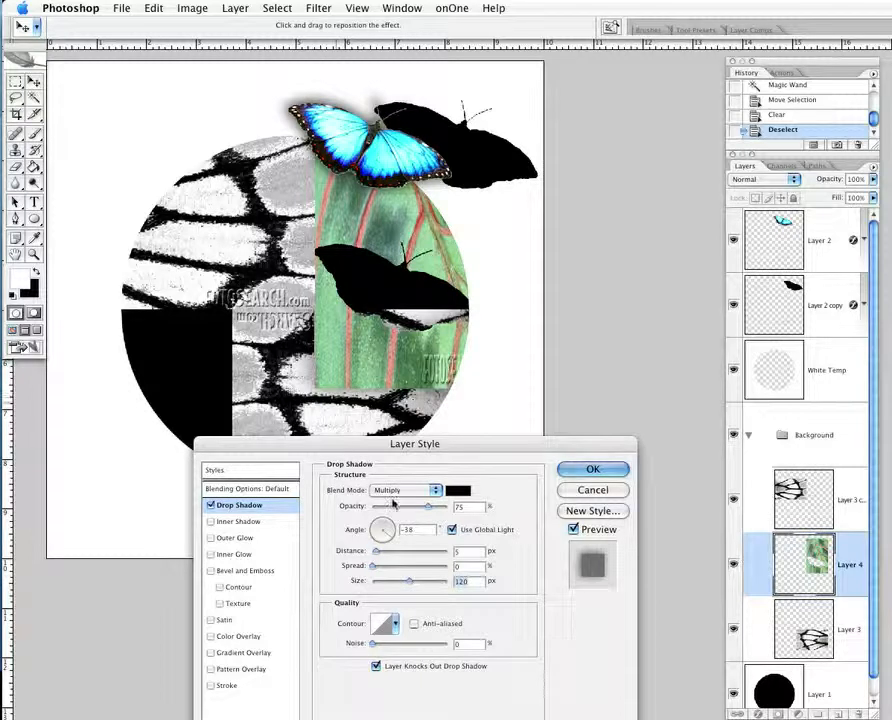
{"action": "left_click_drag", "start_coordinate": [376, 572], "coordinate": [401, 572]}
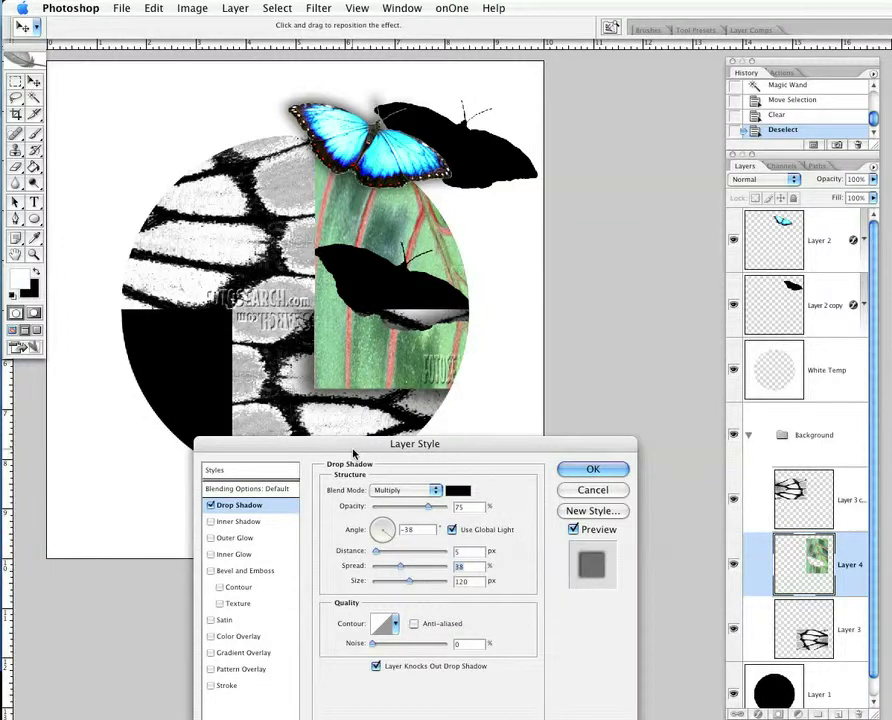
{"action": "left_click_drag", "start_coordinate": [355, 451], "coordinate": [350, 528]}
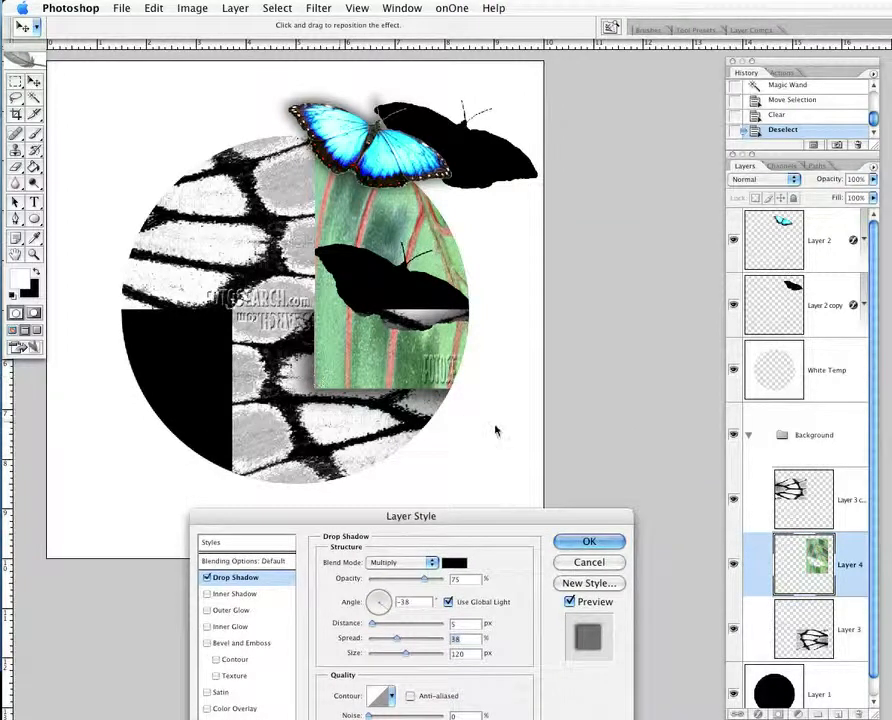
{"action": "left_click_drag", "start_coordinate": [377, 624], "coordinate": [395, 628]}
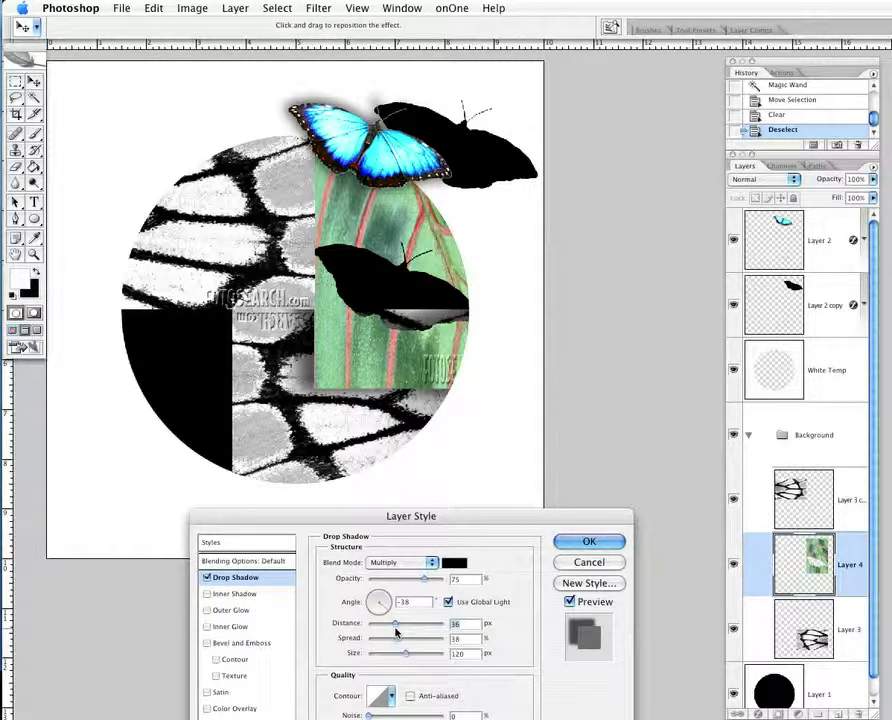
Step: Enable Bevel and Emboss with Contour but without Texture, plus Inner Glow, Outer Glow and Inner Shadow on the leaf layer
{"action": "left_click_drag", "start_coordinate": [442, 521], "coordinate": [559, 460]}
{"action": "left_click", "coordinate": [324, 582]}
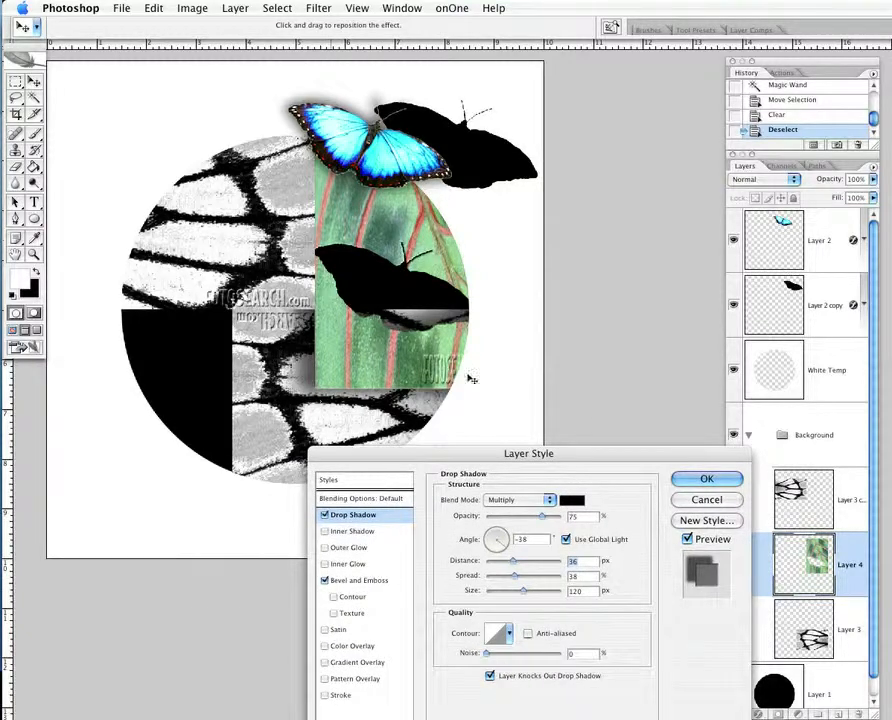
{"action": "left_click", "coordinate": [334, 598]}
{"action": "left_click", "coordinate": [334, 613]}
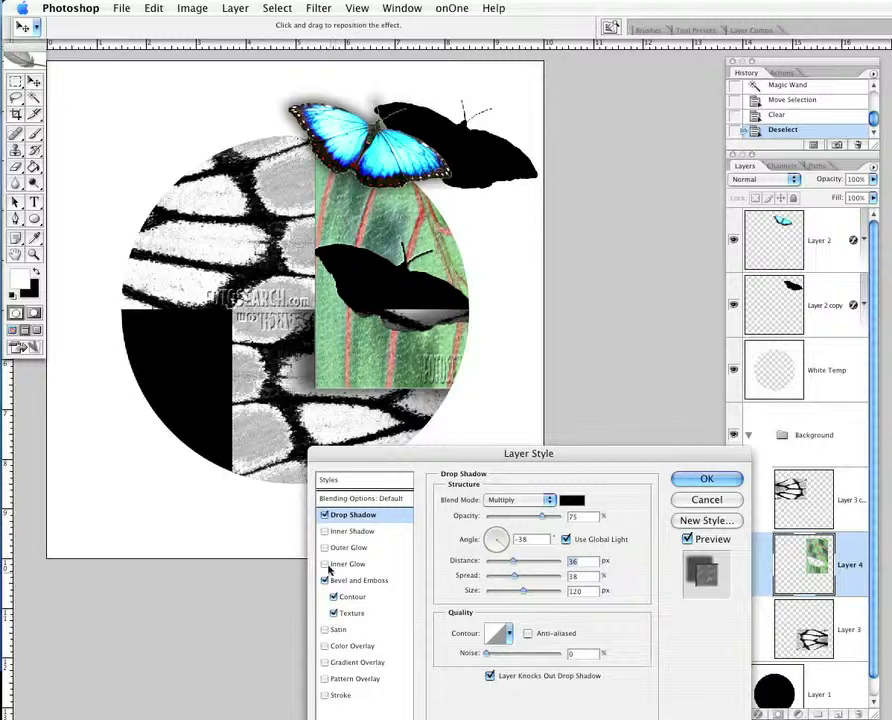
{"action": "left_click", "coordinate": [326, 564]}
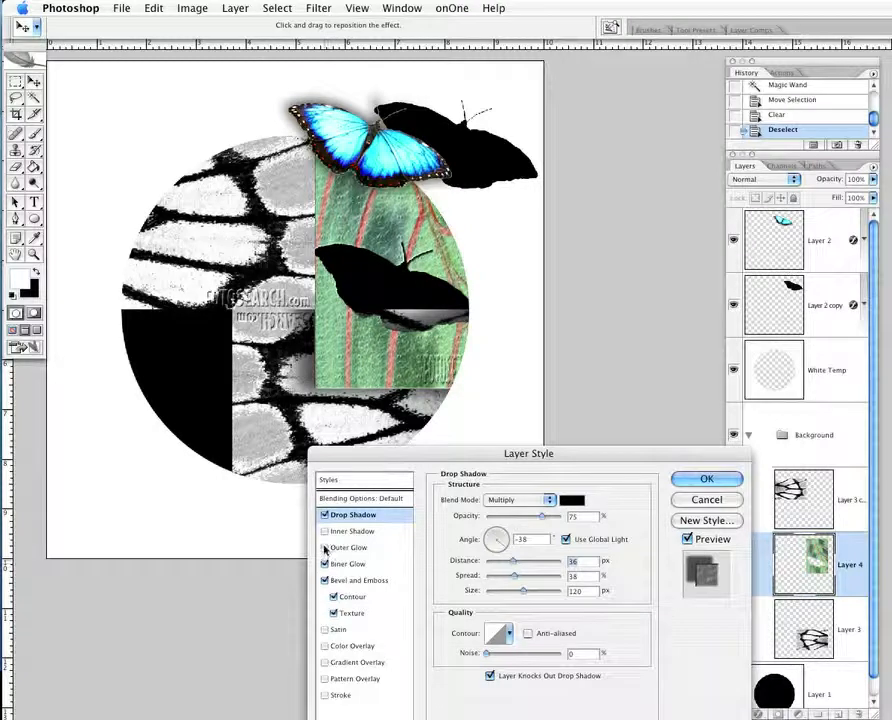
{"action": "left_click", "coordinate": [334, 614]}
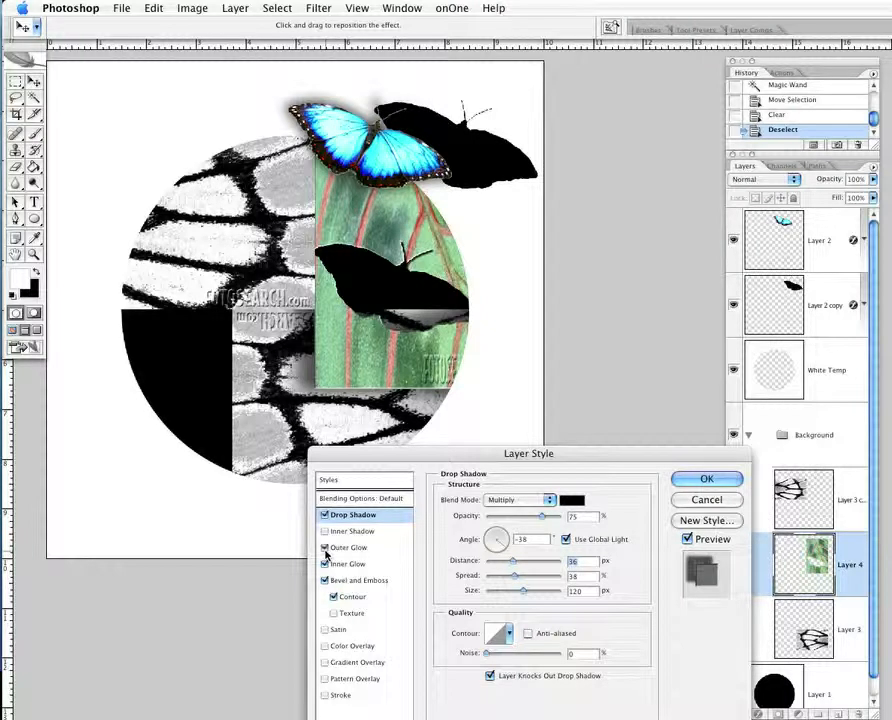
{"action": "left_click", "coordinate": [325, 548]}
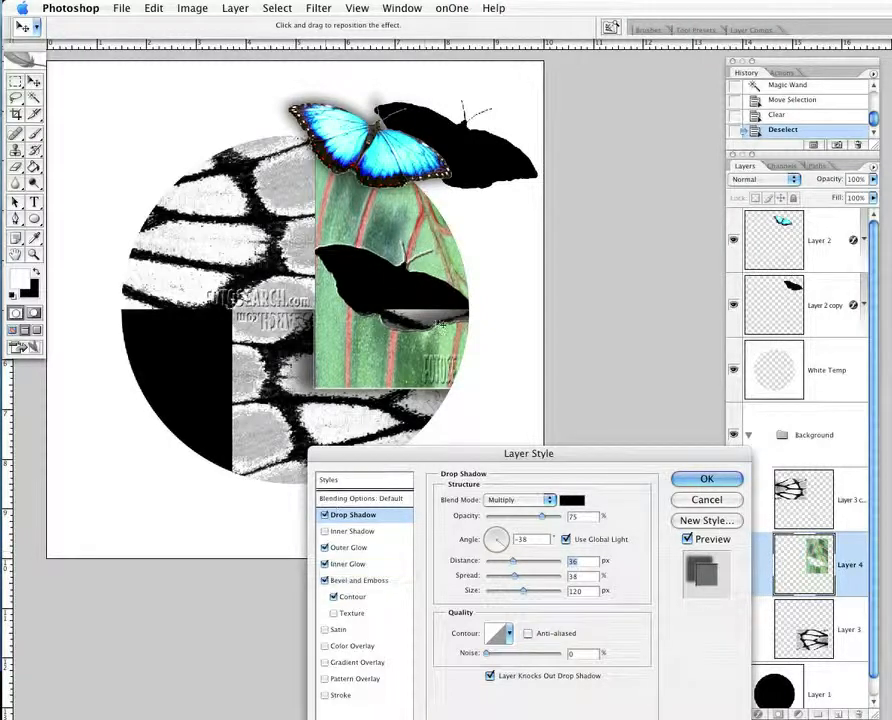
{"action": "left_click", "coordinate": [325, 531]}
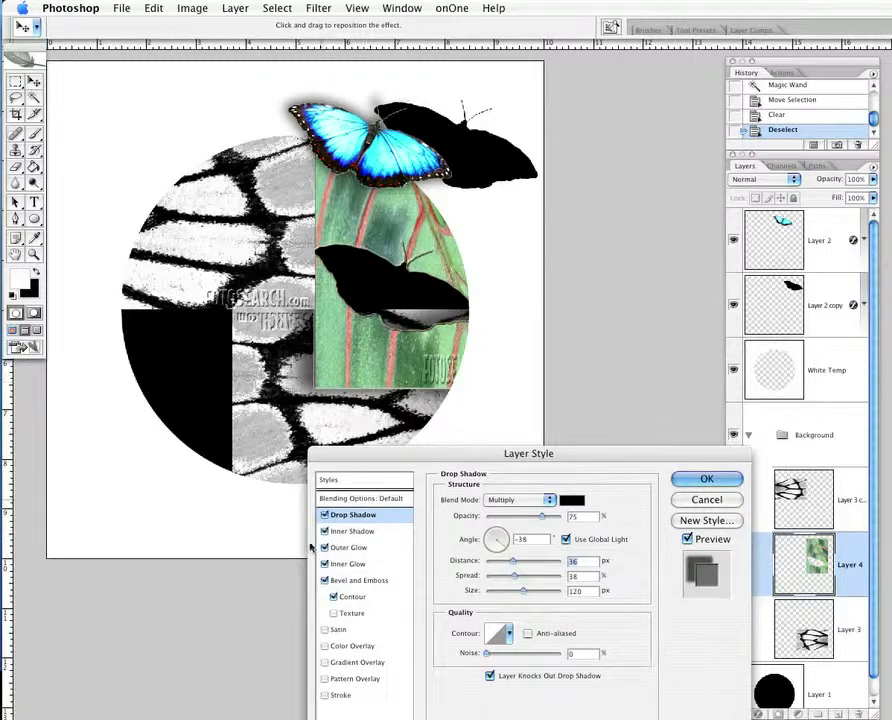
Step: Try the Satin effect on the leaf layer and switch it back off
{"action": "left_click", "coordinate": [325, 630]}
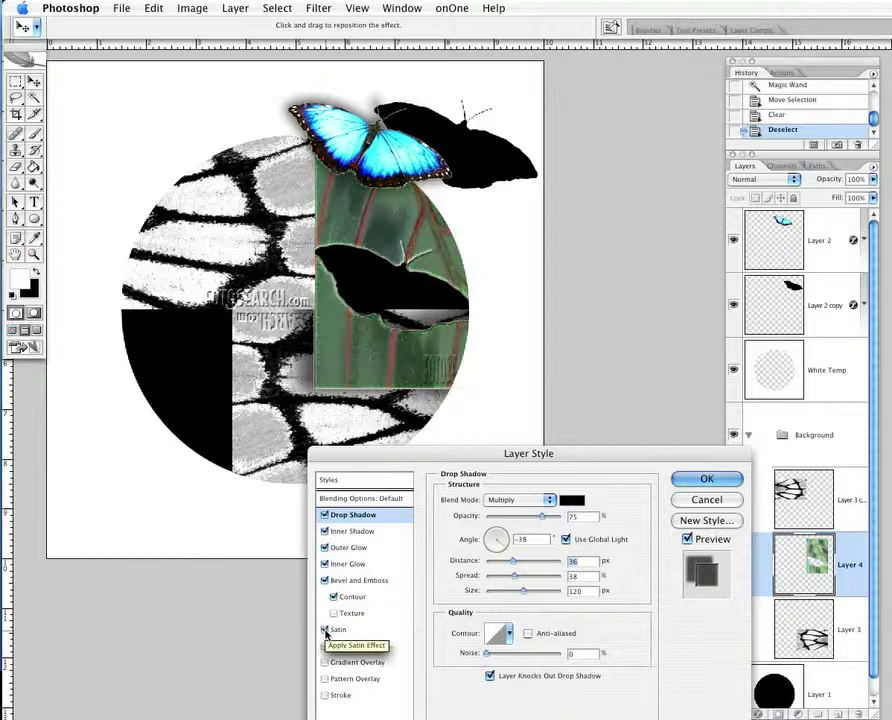
{"action": "left_click", "coordinate": [325, 630]}
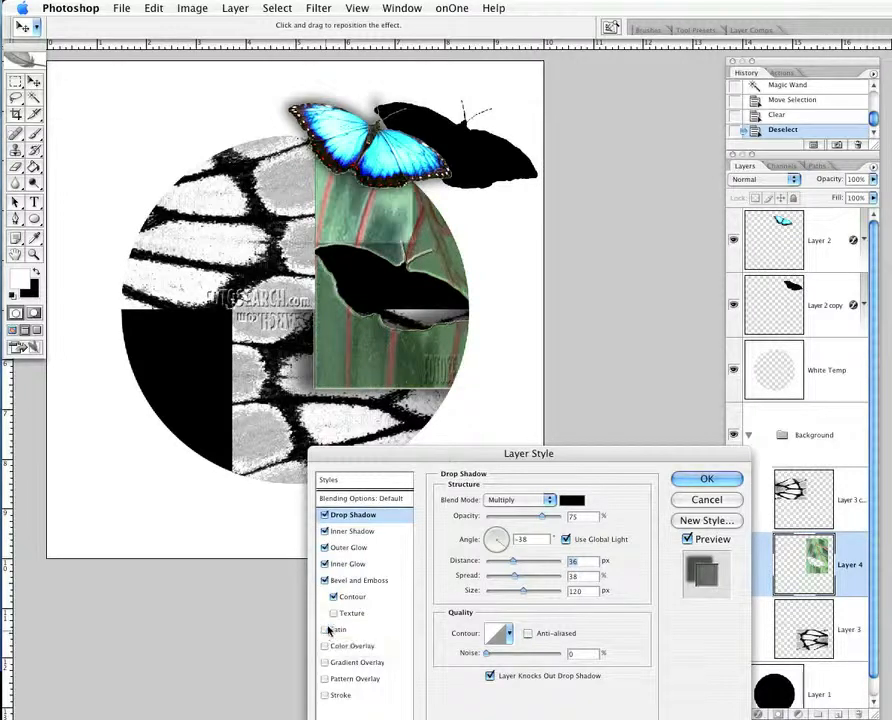
{"action": "left_click", "coordinate": [340, 631]}
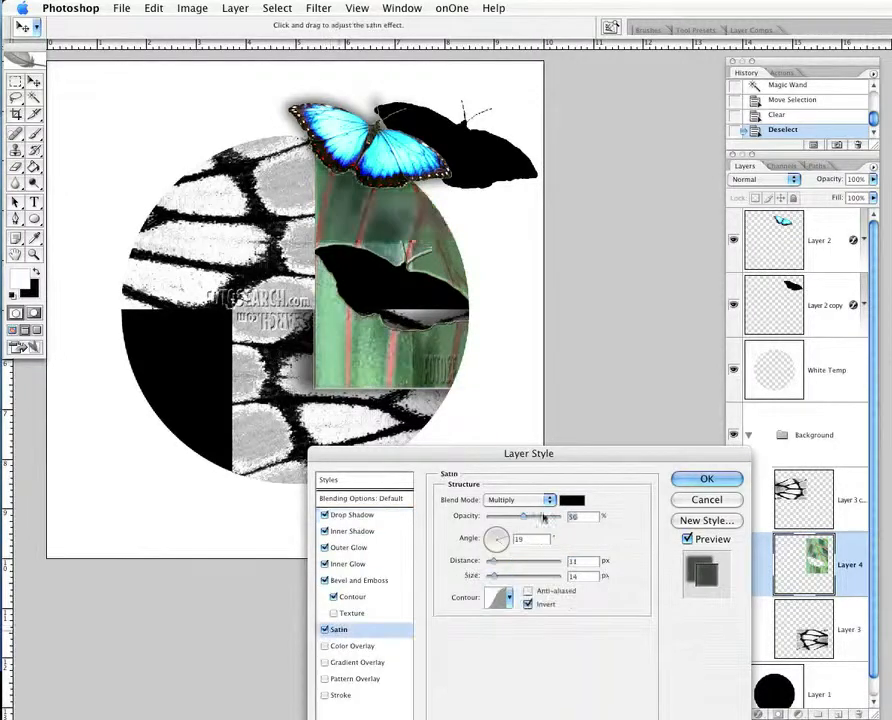
{"action": "left_click", "coordinate": [326, 631]}
{"action": "left_click", "coordinate": [325, 630]}
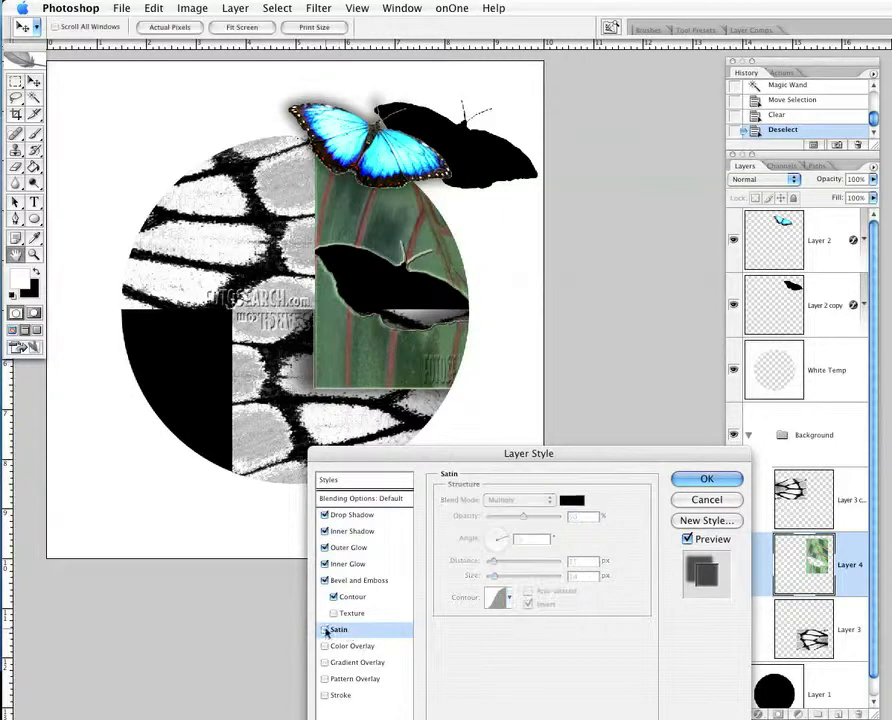
Step: Add a Color Overlay to the leaf layer and set its color to cyan 00f0ff
{"action": "left_click", "coordinate": [325, 647]}
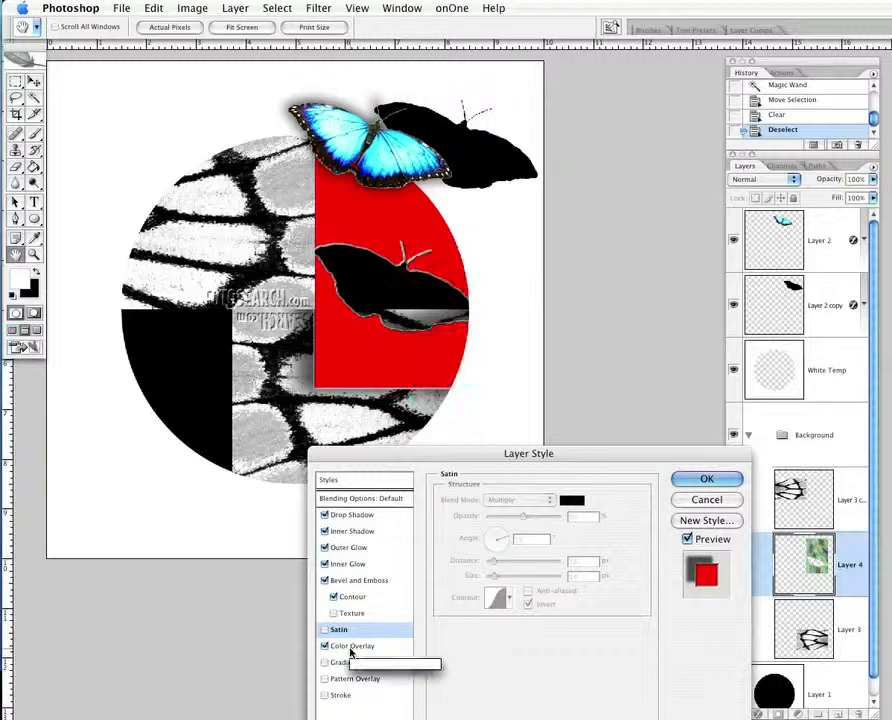
{"action": "left_click", "coordinate": [352, 647]}
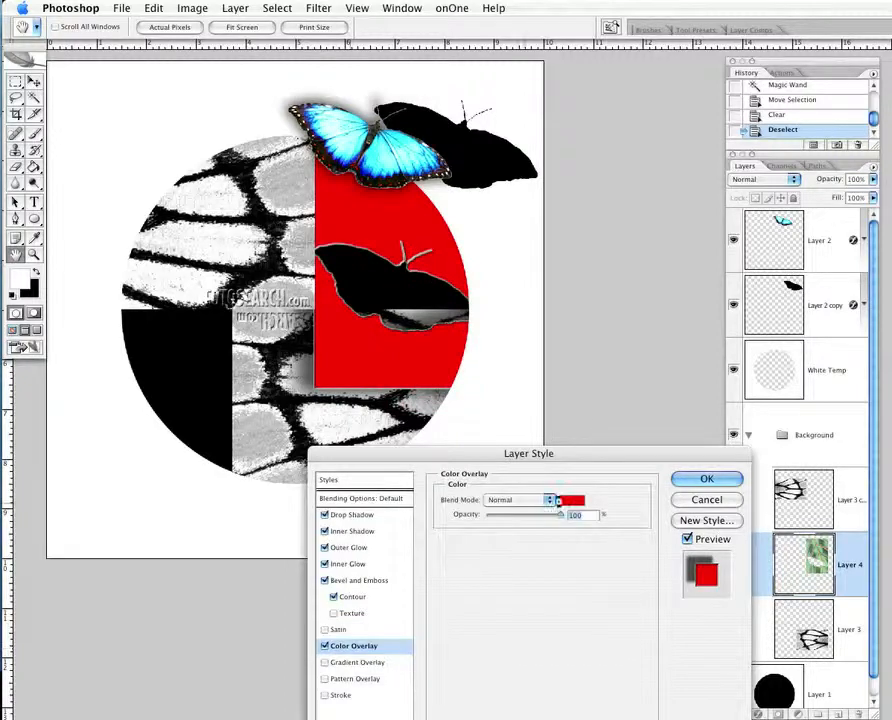
{"action": "left_click", "coordinate": [571, 503]}
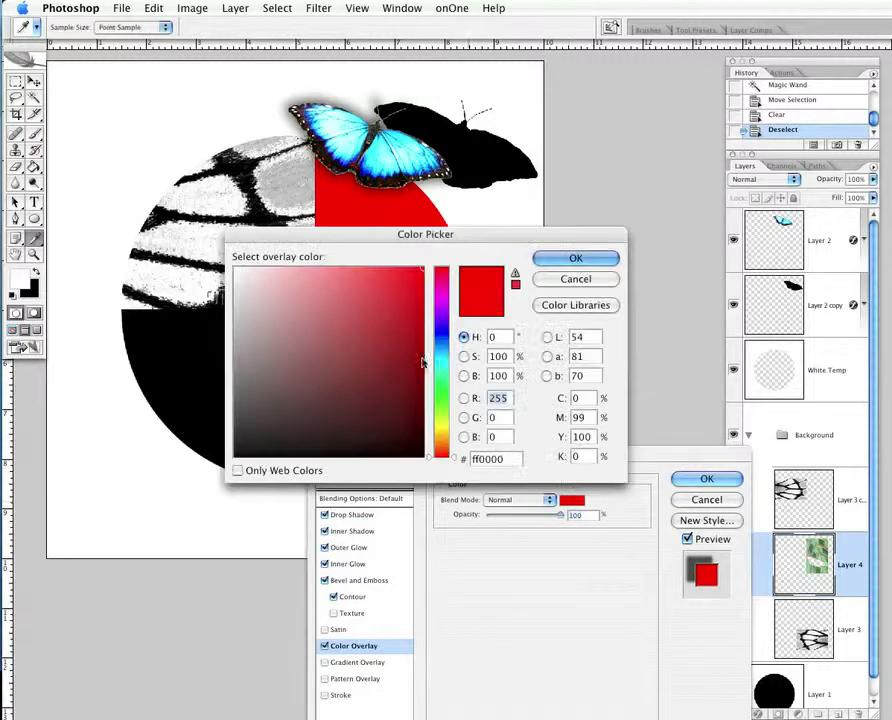
{"action": "left_click", "coordinate": [440, 366]}
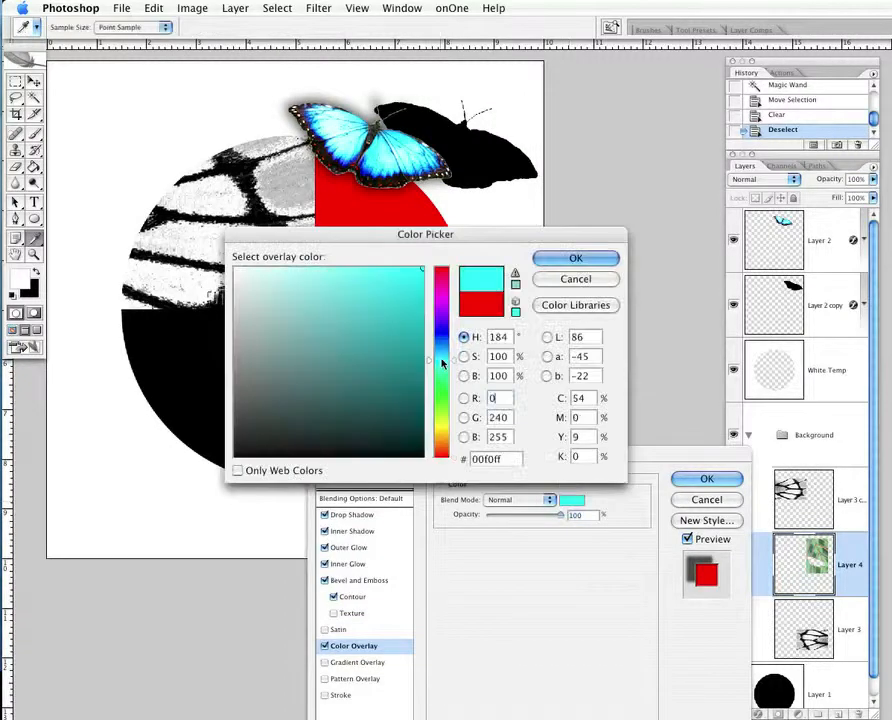
{"action": "left_click", "coordinate": [580, 259]}
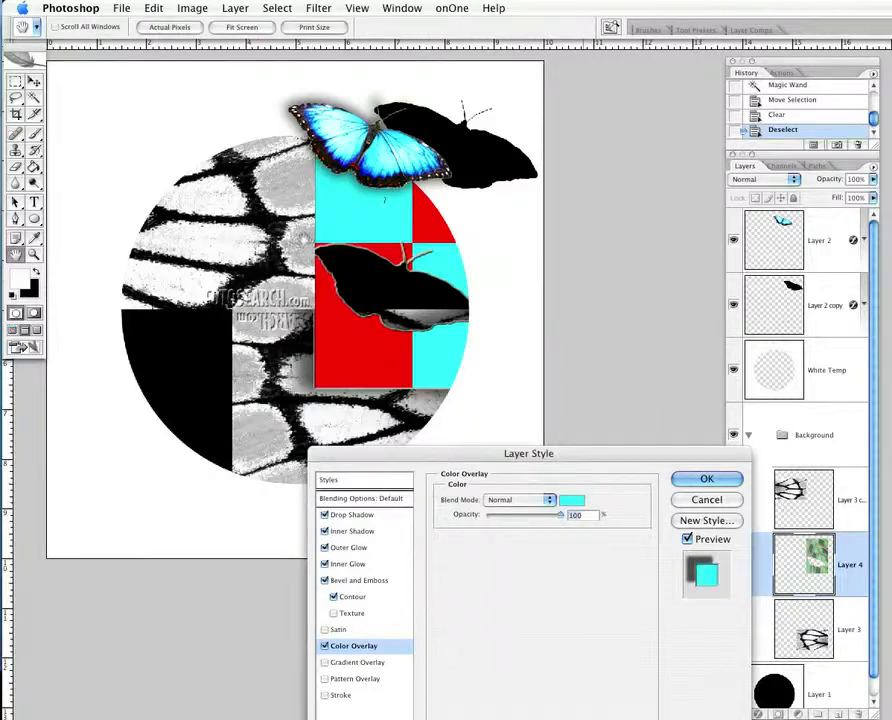
Step: Switch off the leaf layer's Color Overlay and try a Gradient Overlay, switching that off as well
{"action": "left_click", "coordinate": [346, 662]}
{"action": "left_click", "coordinate": [325, 646]}
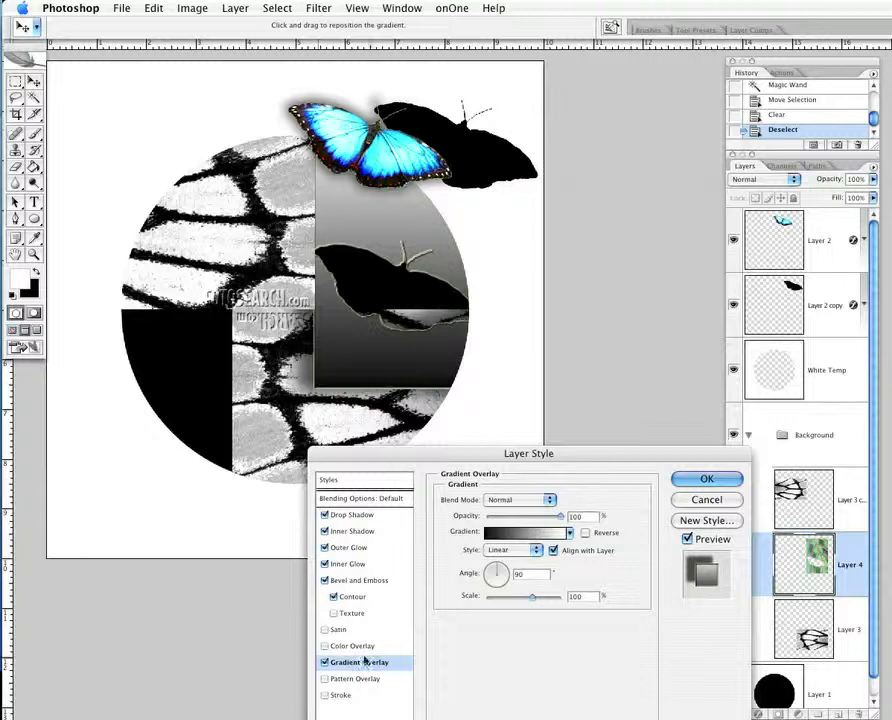
{"action": "left_click", "coordinate": [324, 662]}
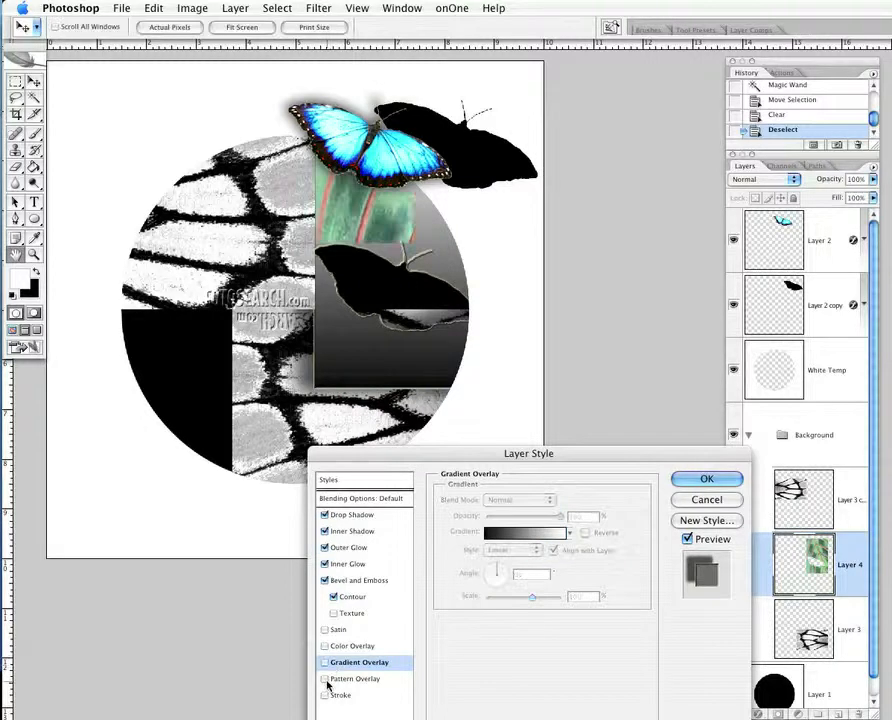
Step: Add a Pattern Overlay with the black-and-white checkered pattern plus a Stroke to the leaf layer, and apply the layer styles
{"action": "left_click", "coordinate": [325, 679]}
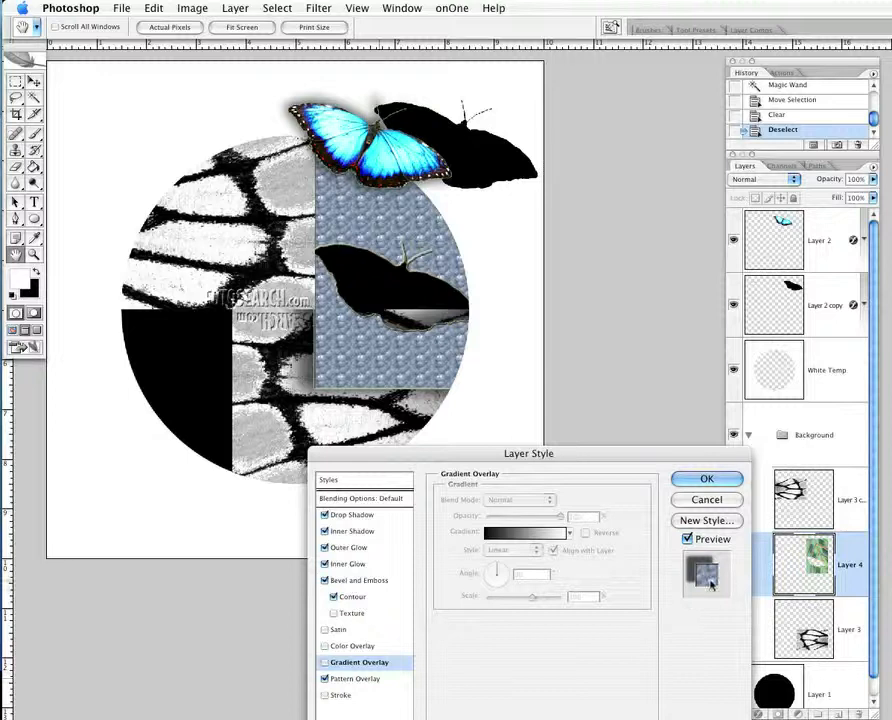
{"action": "left_click", "coordinate": [355, 678]}
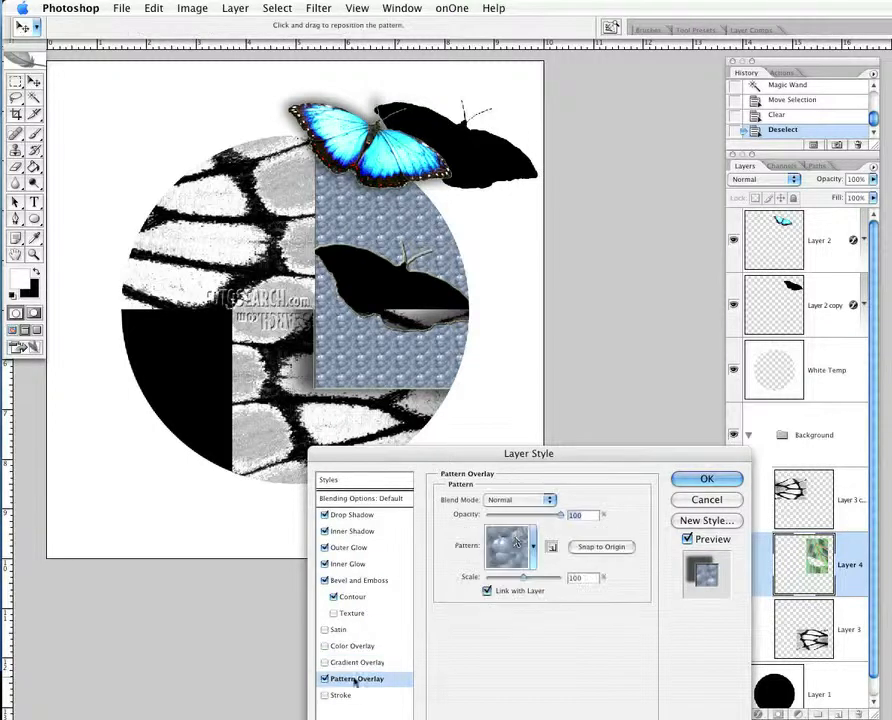
{"action": "left_click", "coordinate": [515, 541]}
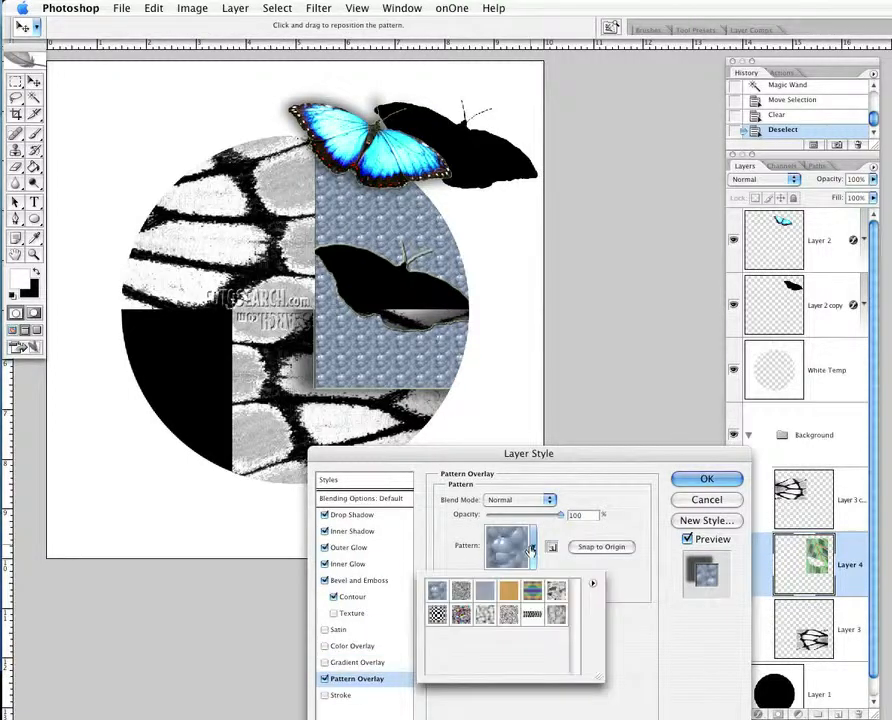
{"action": "left_click", "coordinate": [437, 614]}
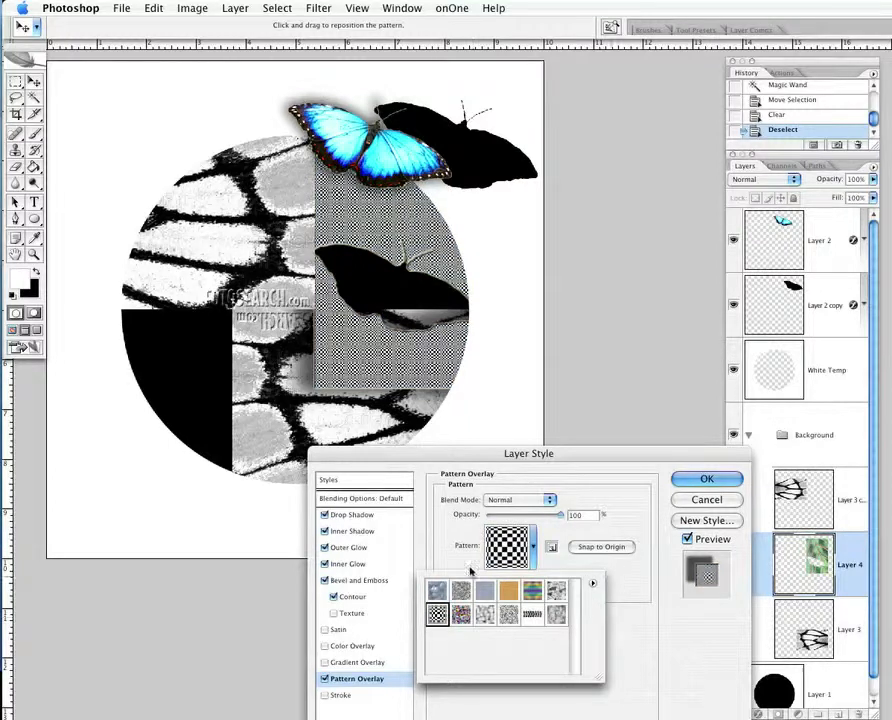
{"action": "left_click", "coordinate": [534, 563]}
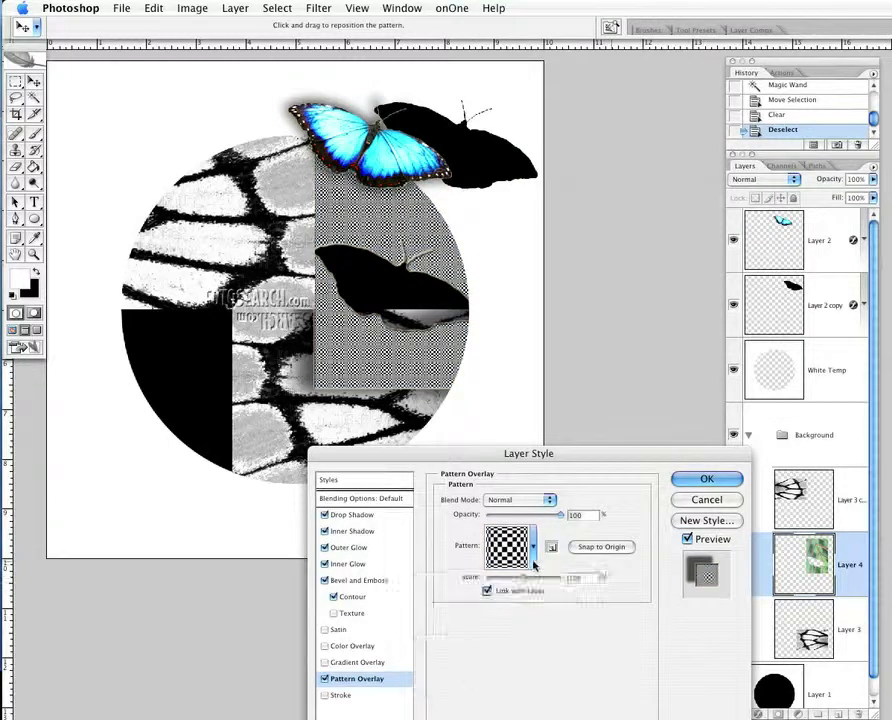
{"action": "left_click", "coordinate": [325, 695]}
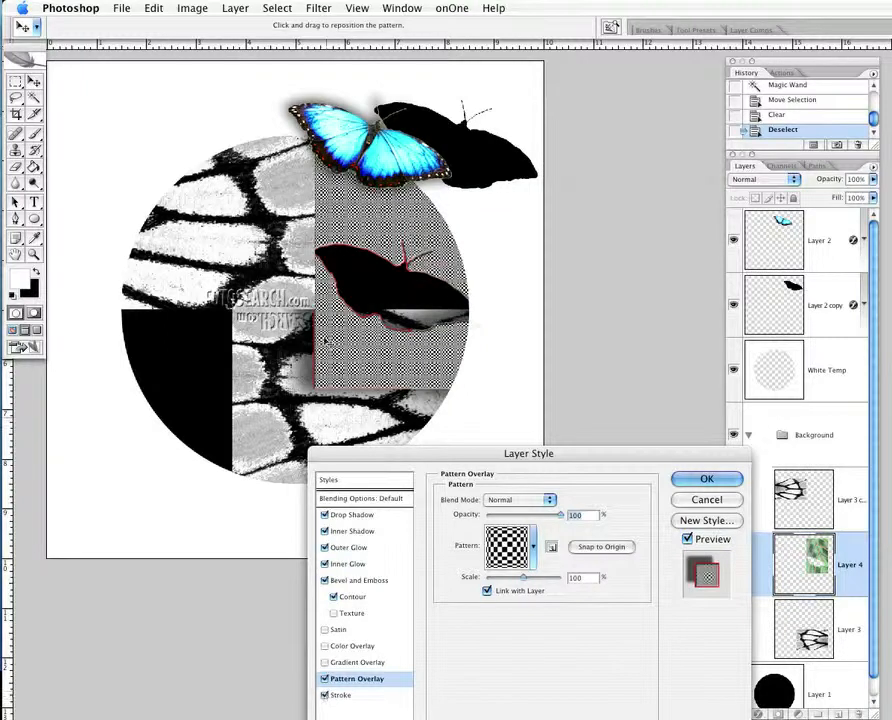
{"action": "left_click", "coordinate": [707, 479]}
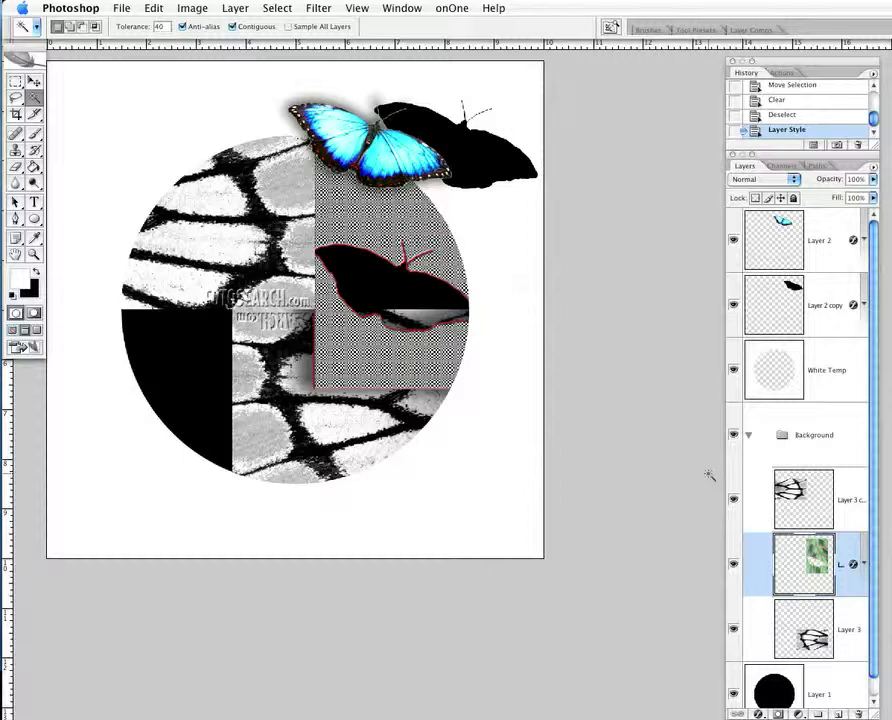
Step: Duplicate the leaf layer as Layer 4 copy and move the copy into the circle's lower-left quarter
{"action": "right_click", "coordinate": [763, 556]}
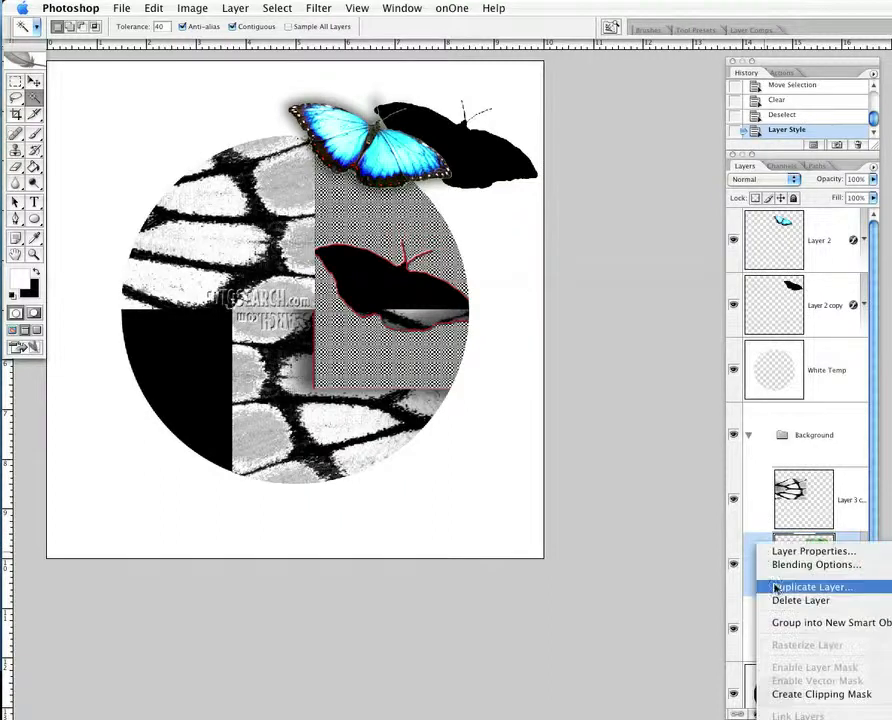
{"action": "left_click", "coordinate": [766, 587]}
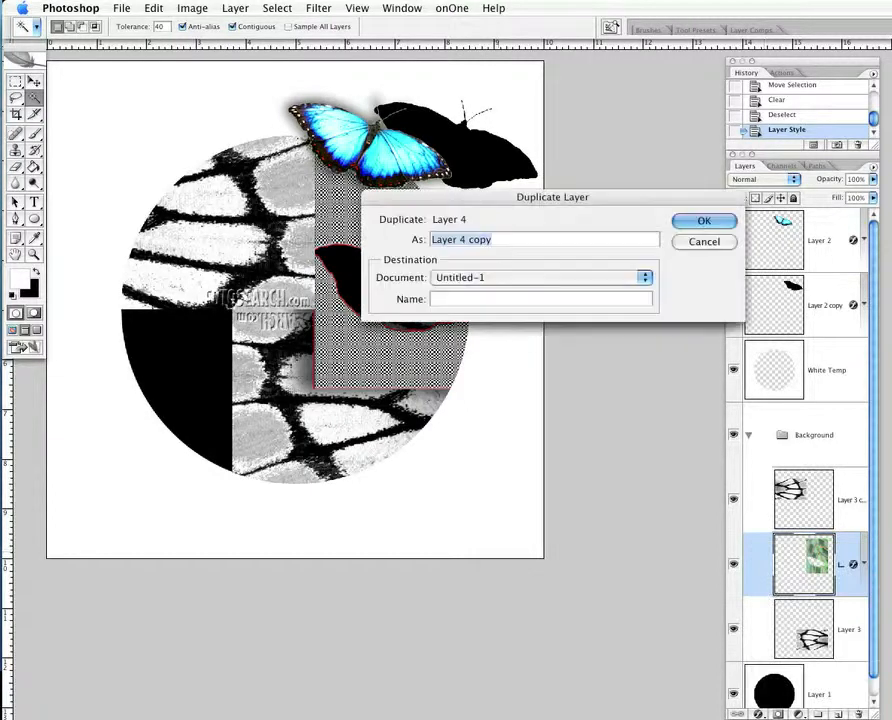
{"action": "left_click", "coordinate": [701, 221]}
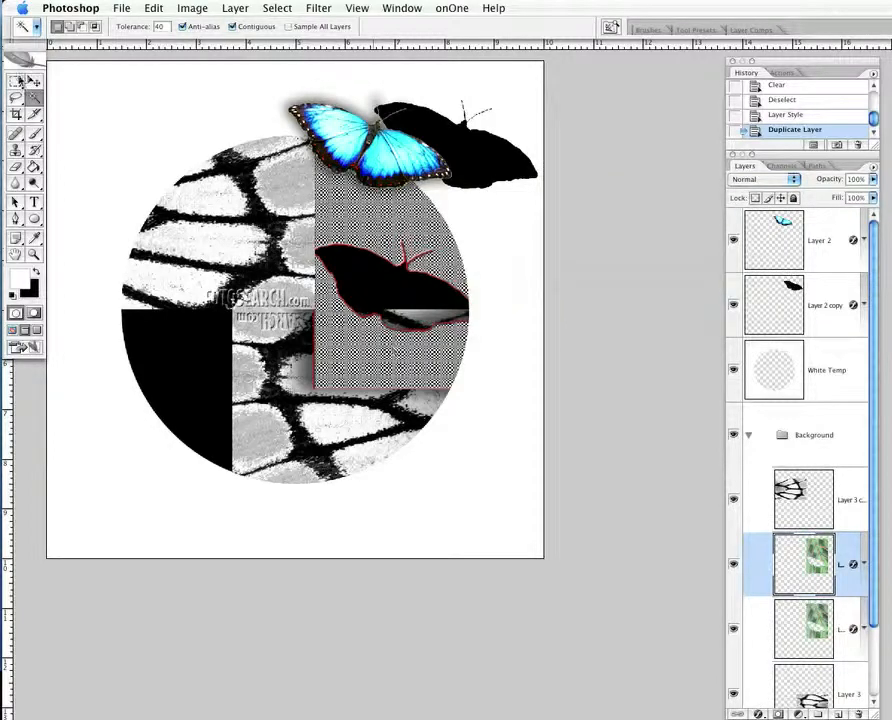
{"action": "key", "text": "v"}
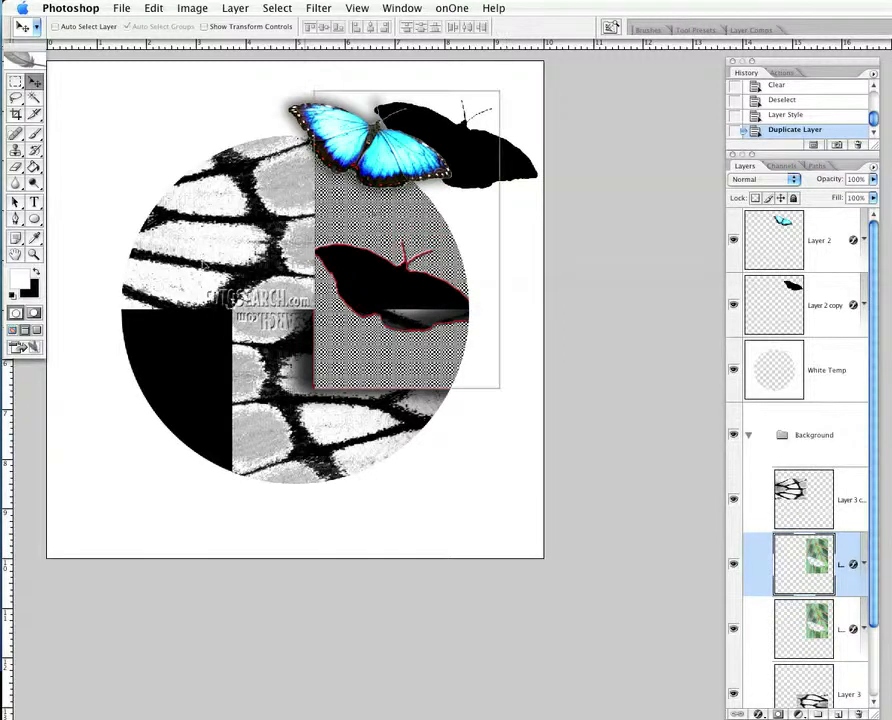
{"action": "mouse_move", "coordinate": [130, 190]}
{"action": "left_mouse_down"}
{"action": "mouse_move", "coordinate": [184, 271]}
{"action": "mouse_move", "coordinate": [125, 189]}
{"action": "left_mouse_up"}
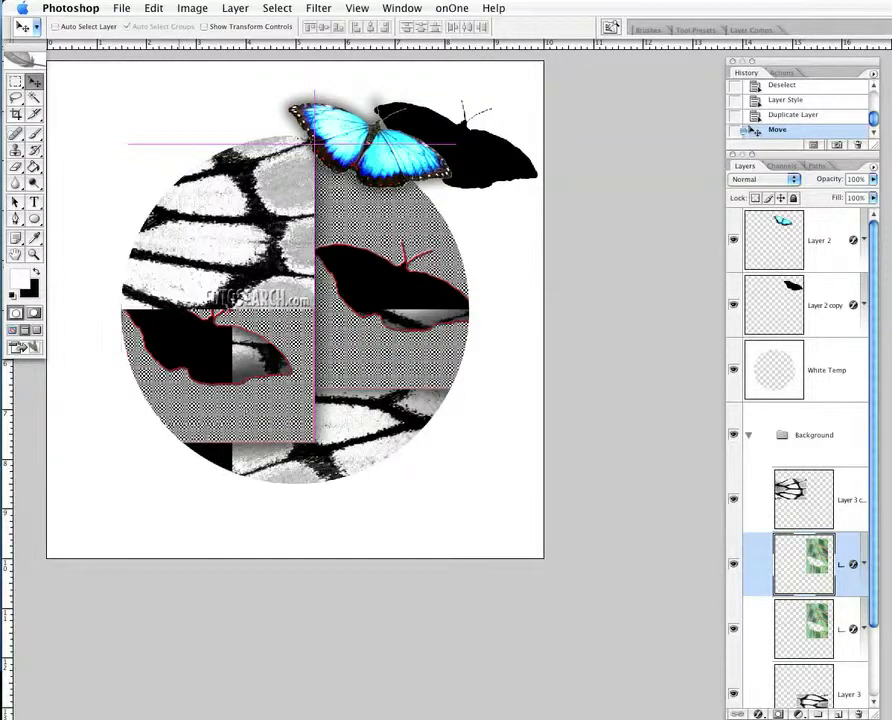
{"action": "left_click_drag", "start_coordinate": [241, 414], "coordinate": [247, 446]}
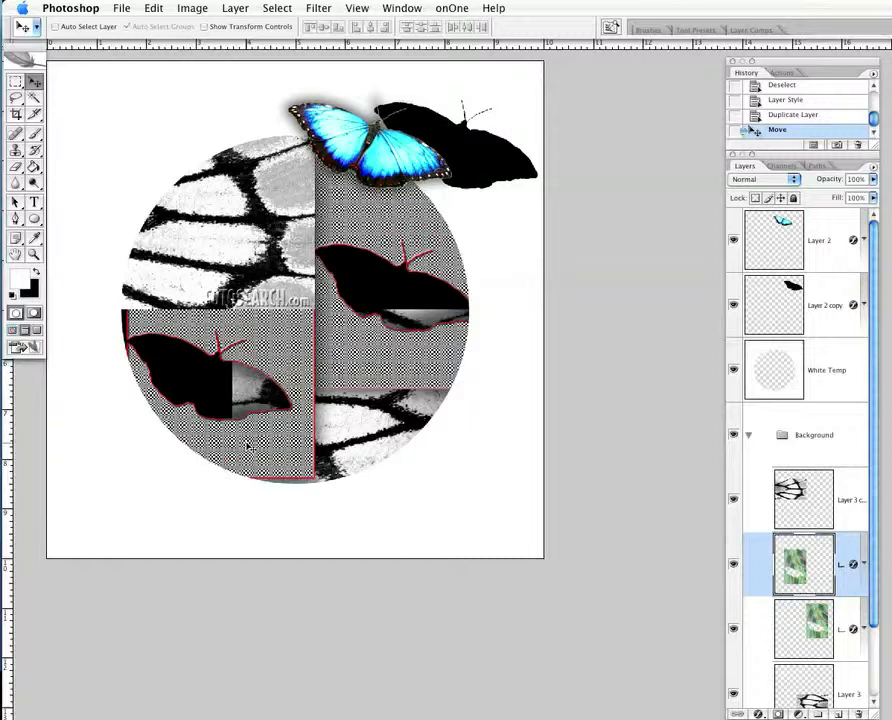
Step: Flip the copied leaf layer horizontally and vertically
{"action": "left_click", "coordinate": [152, 8]}
{"action": "mouse_move", "coordinate": [245, 284]}
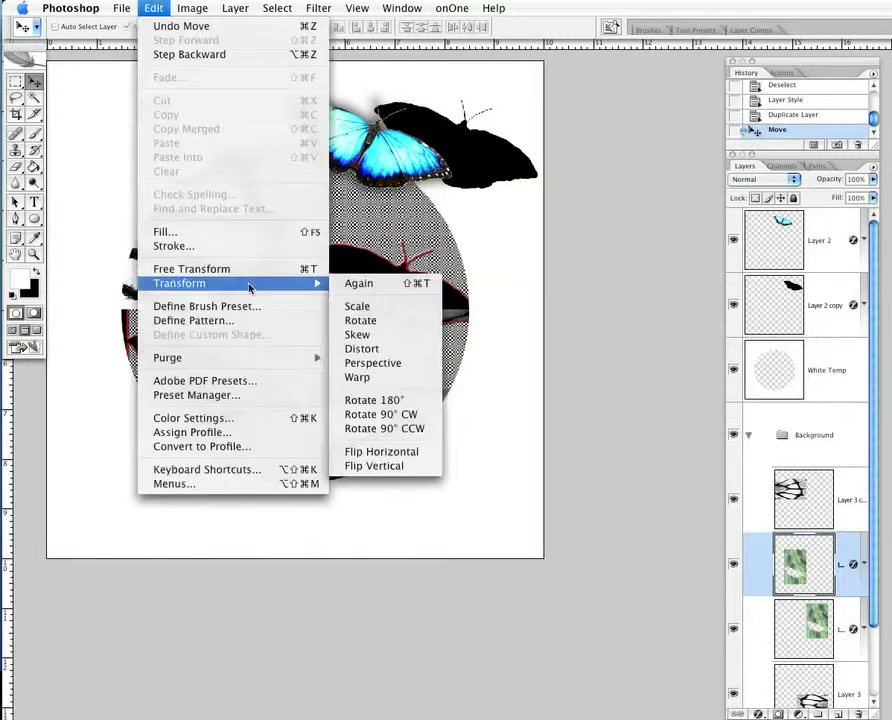
{"action": "left_click", "coordinate": [383, 452]}
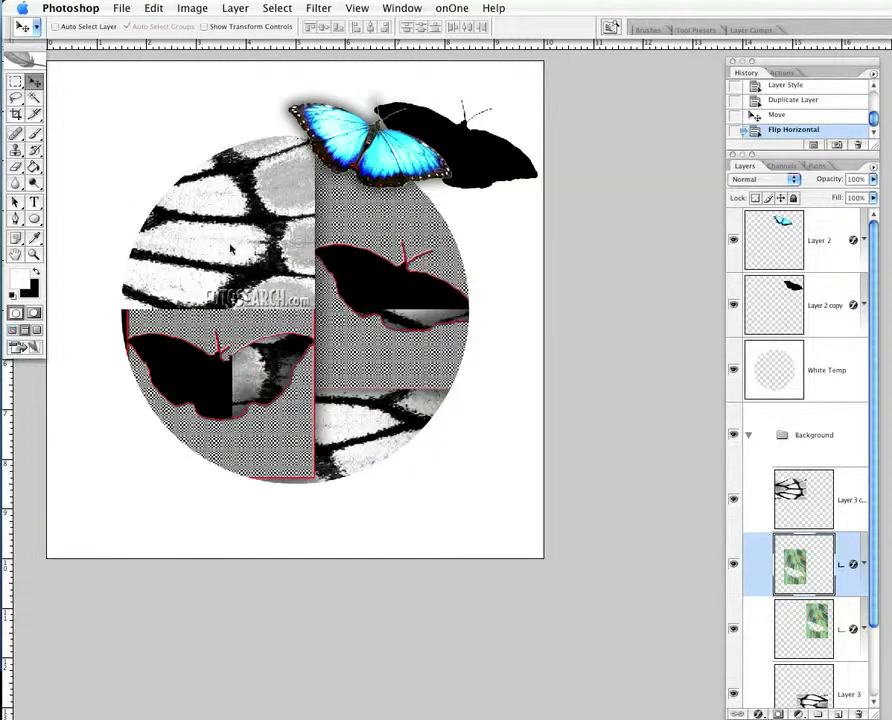
{"action": "left_click", "coordinate": [154, 8]}
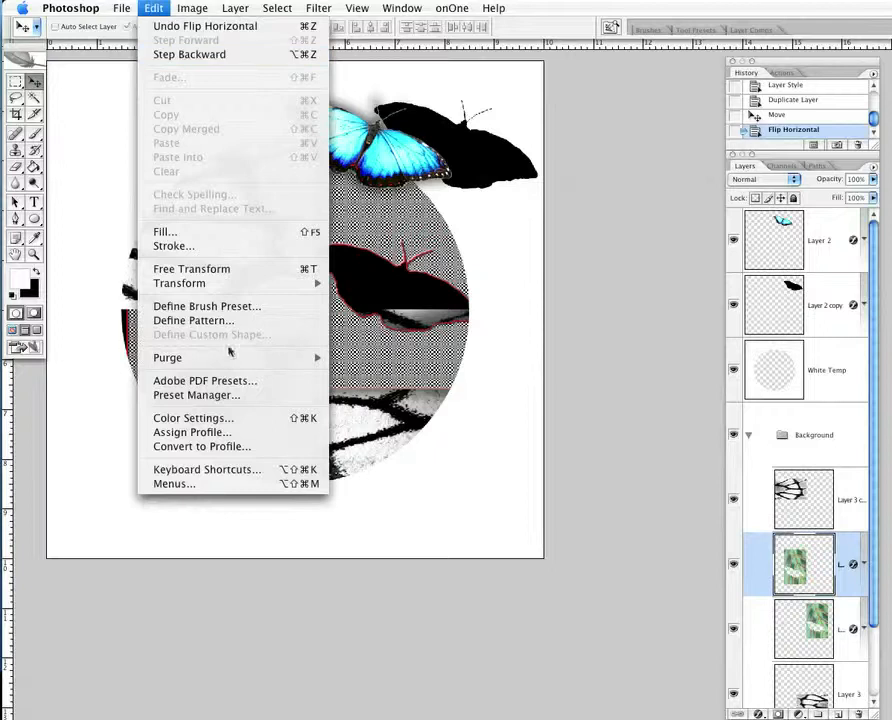
{"action": "mouse_move", "coordinate": [312, 283]}
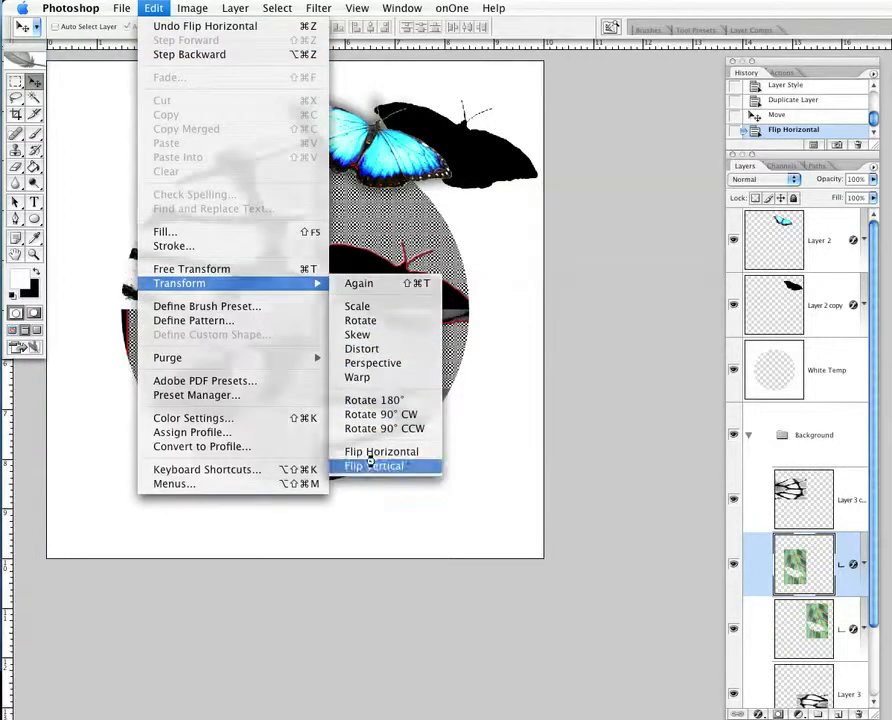
{"action": "left_click", "coordinate": [374, 466]}
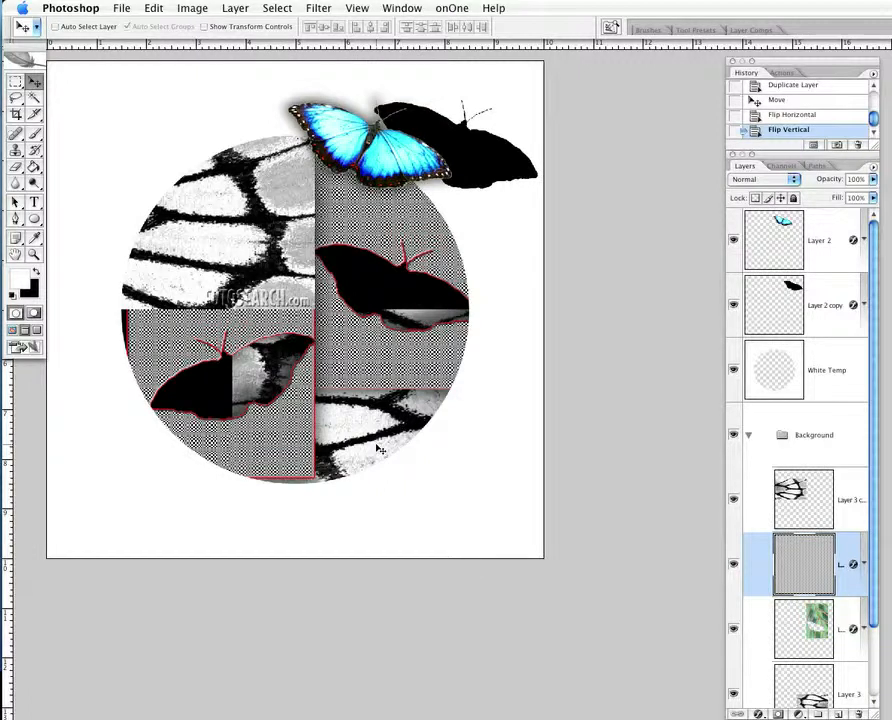
Step: Reposition the flipped copy to fill the circle's lower-left quarter up to the vertical dividing edge, and collapse the Background layer group
{"action": "left_click_drag", "start_coordinate": [271, 339], "coordinate": [260, 408]}
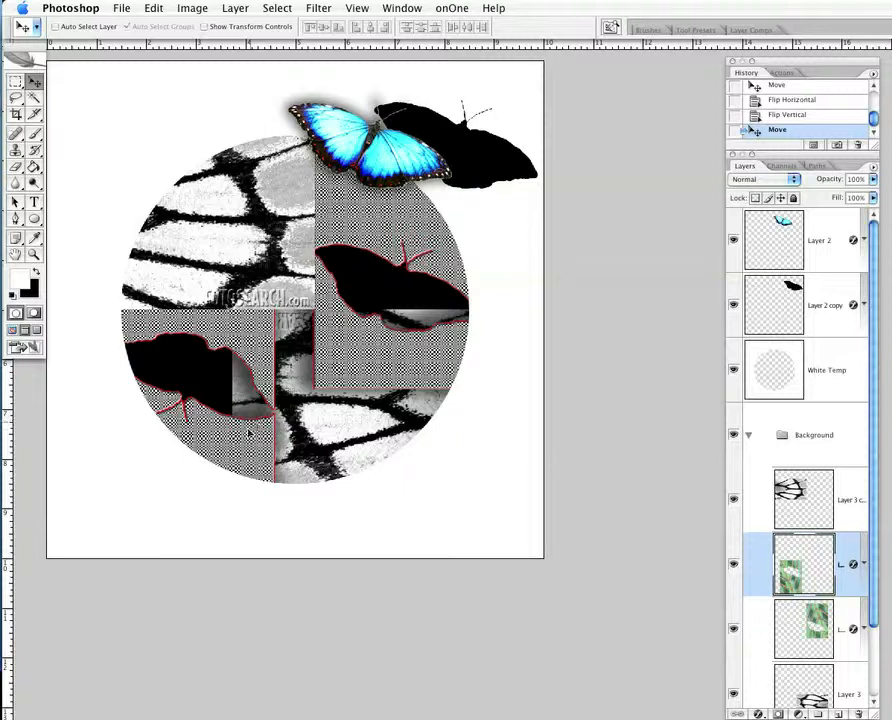
{"action": "left_click_drag", "start_coordinate": [251, 424], "coordinate": [286, 441]}
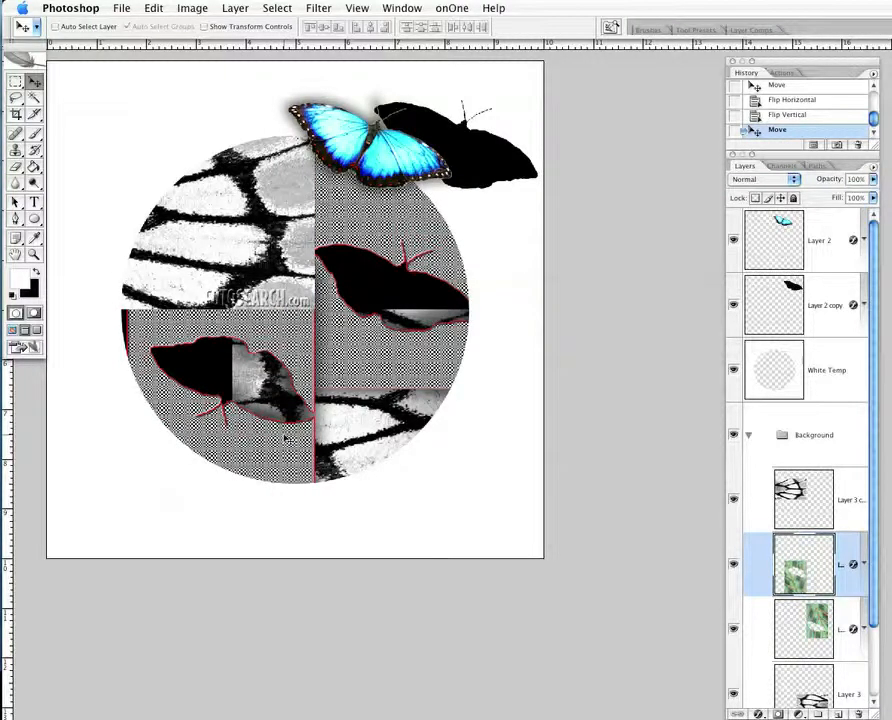
{"action": "left_click", "coordinate": [749, 437]}
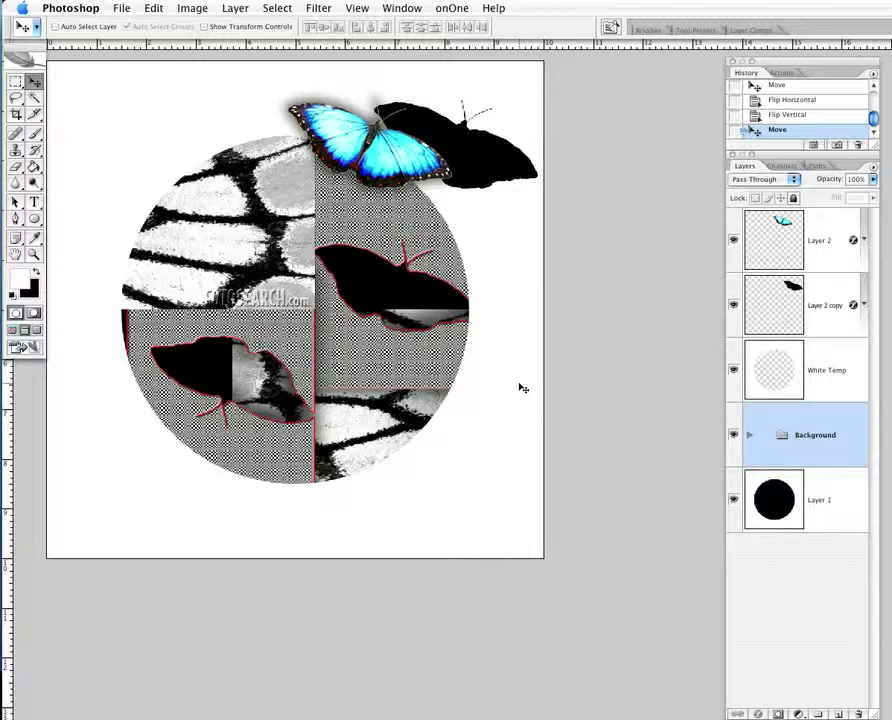
Step: Bring the butterfly-and-orange-fruit image itf139009.jpg to the front and place its window over the middle of the collage
{"action": "key", "text": "F9"}
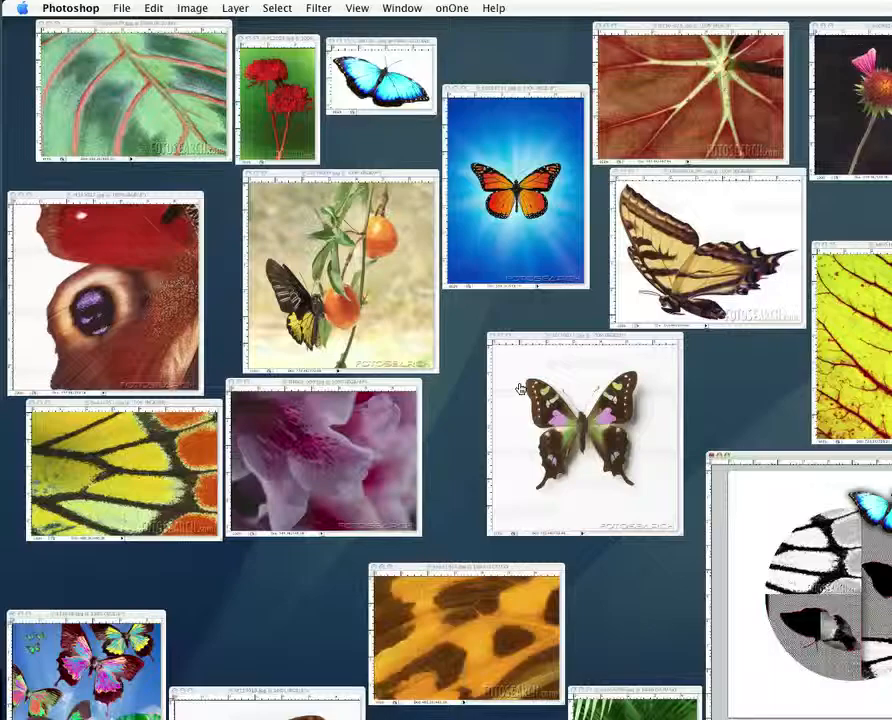
{"action": "left_click", "coordinate": [330, 311]}
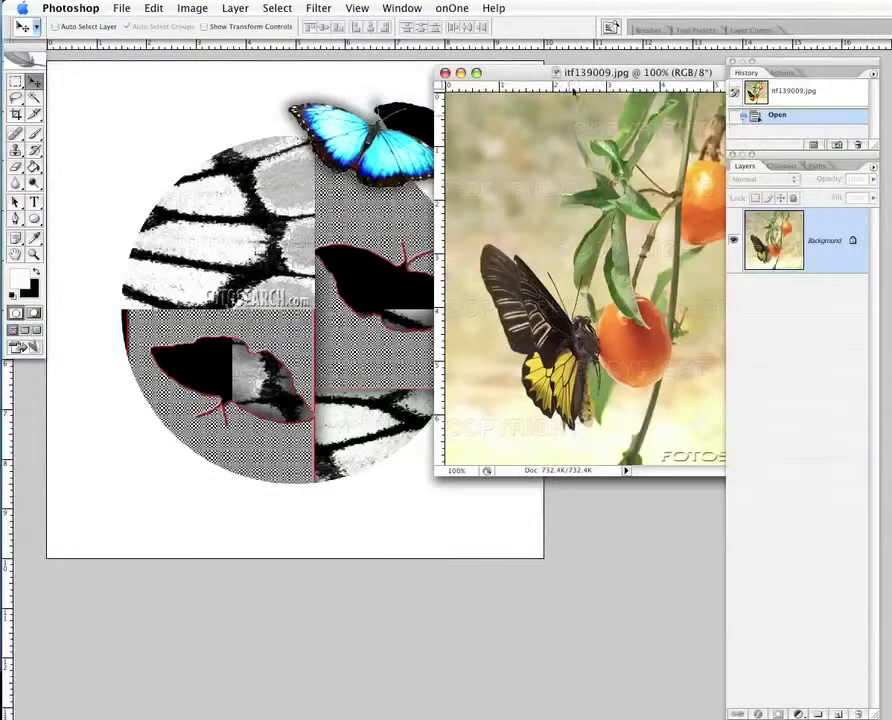
{"action": "left_click_drag", "start_coordinate": [577, 75], "coordinate": [343, 91]}
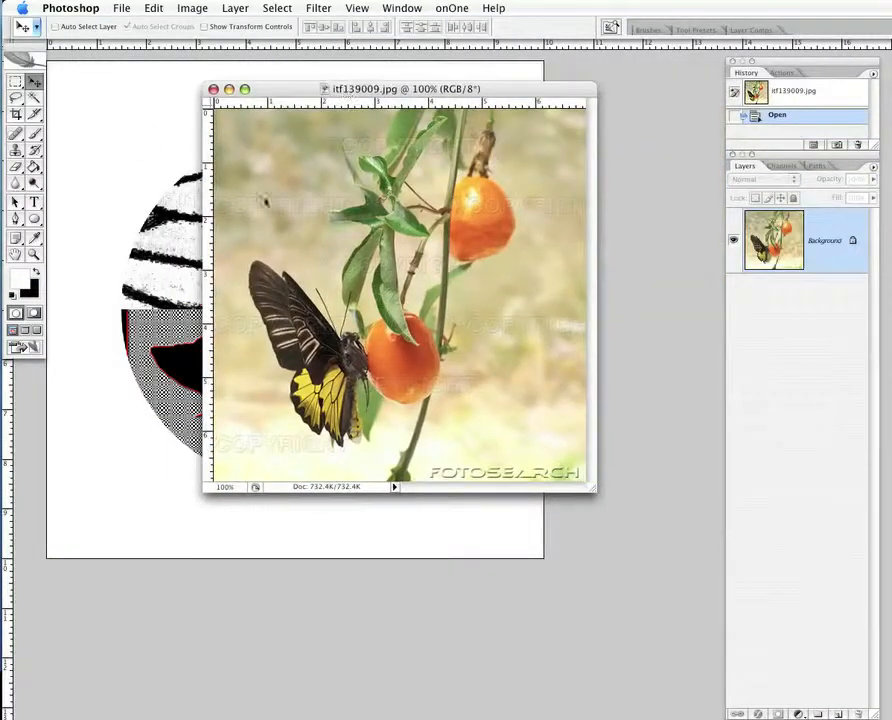
Step: Select the pale background above, beside and below the butterfly in itf139009.jpg with the Magic Wand and clear it
{"action": "left_click", "coordinate": [33, 97]}
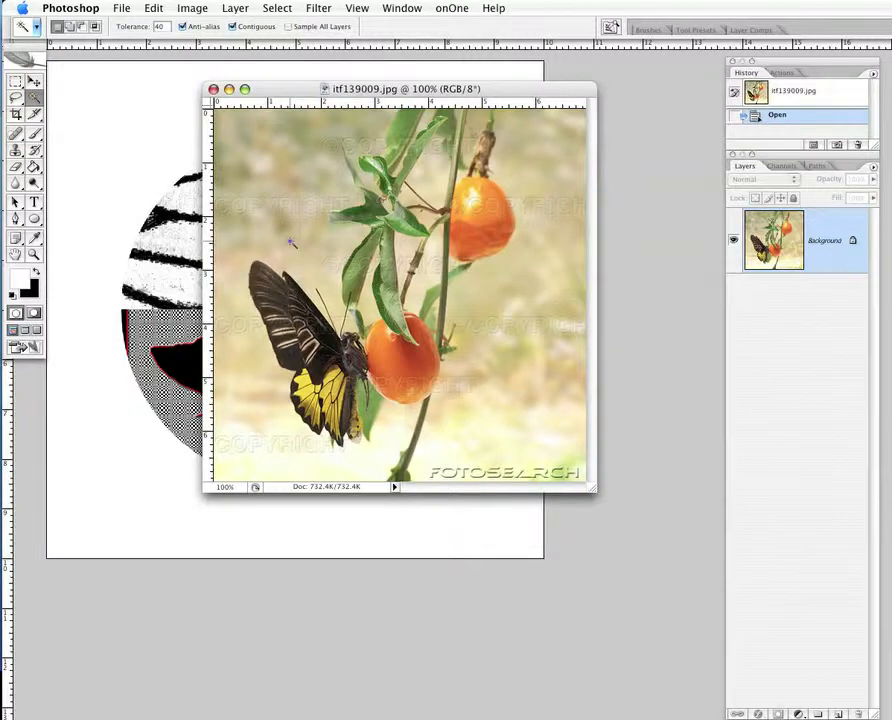
{"action": "left_click", "coordinate": [293, 246]}
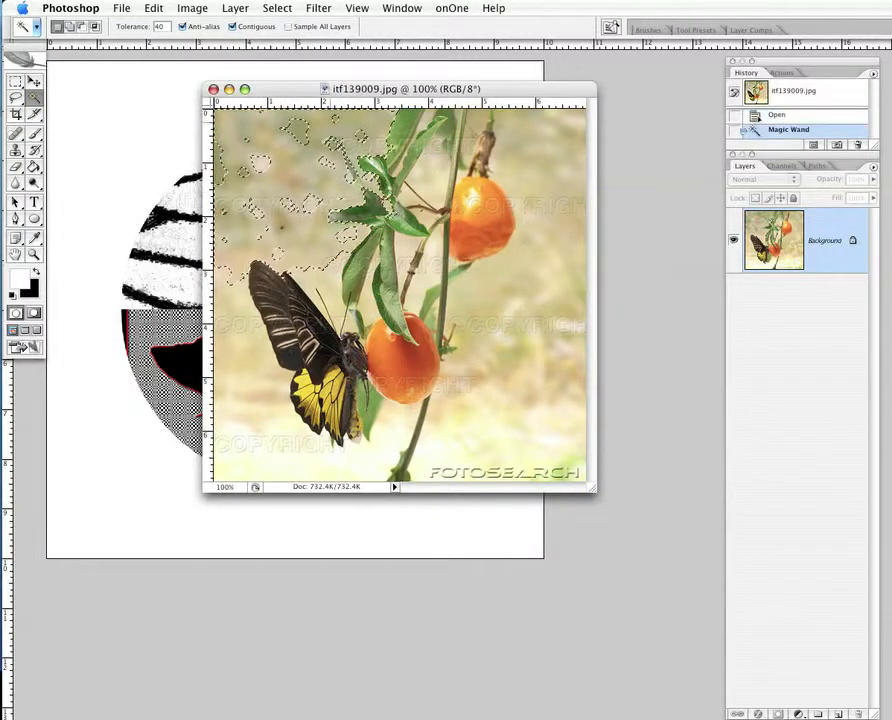
{"action": "left_click", "coordinate": [234, 418], "text": "shift"}
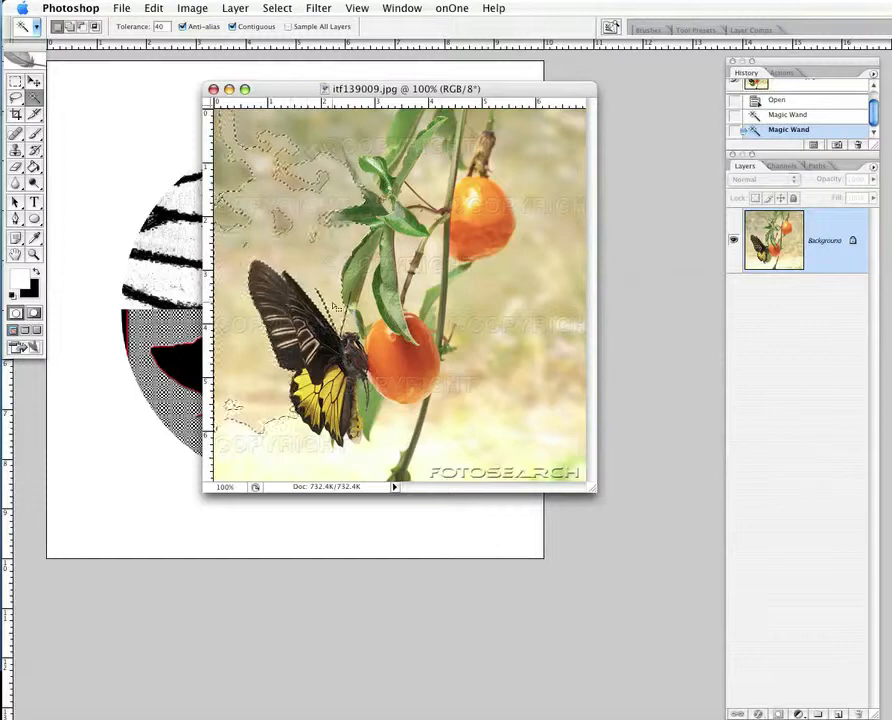
{"action": "key", "text": "Delete"}
{"action": "left_click", "coordinate": [290, 457]}
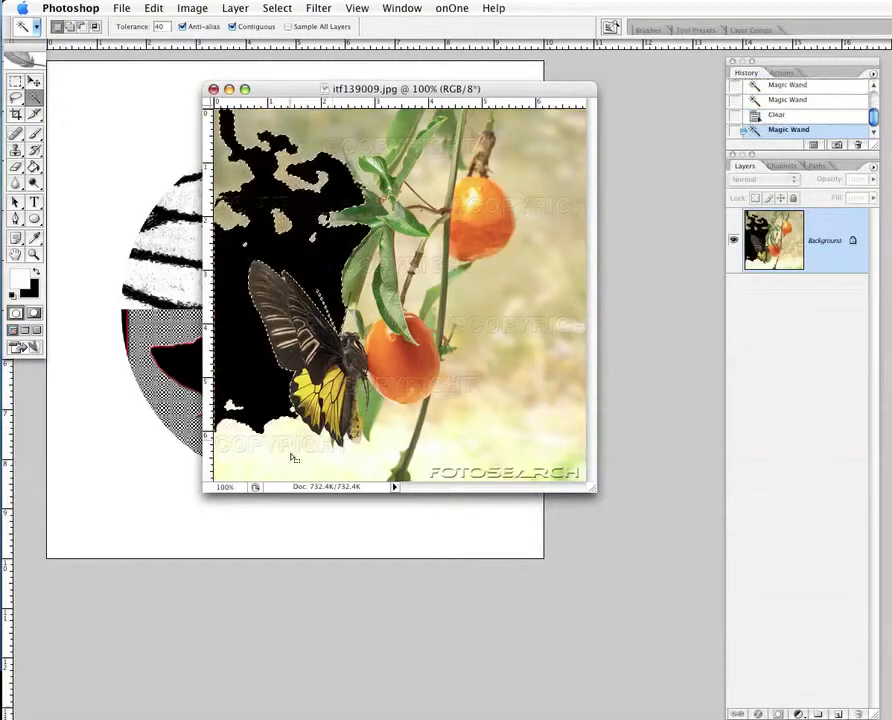
{"action": "key", "text": "Delete"}
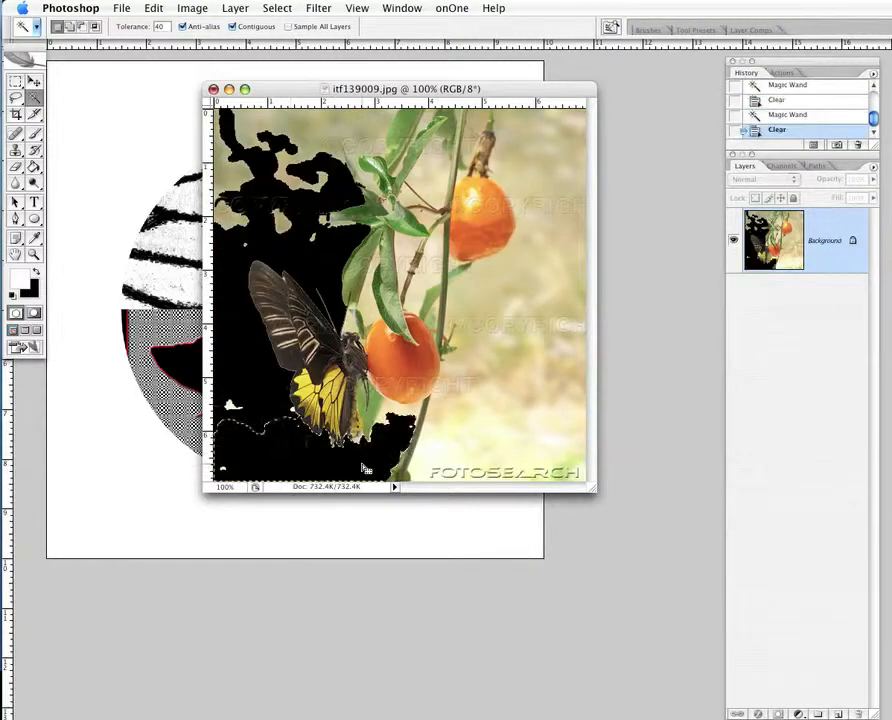
Step: Clear the pale background beside the stem in the photo's lower-right area with the Magic Wand
{"action": "left_click", "coordinate": [438, 439]}
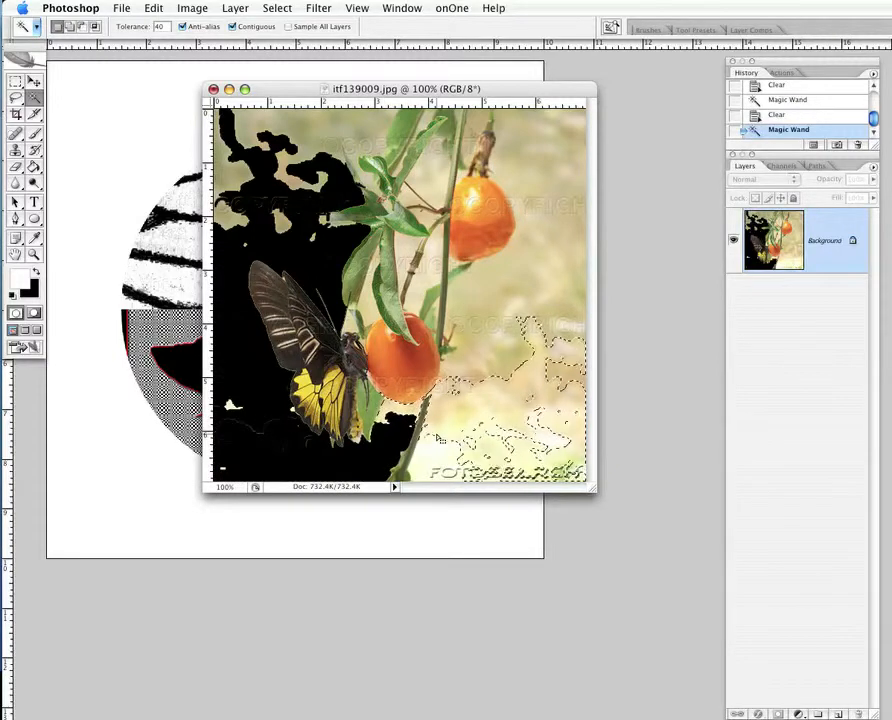
{"action": "key", "text": "Delete"}
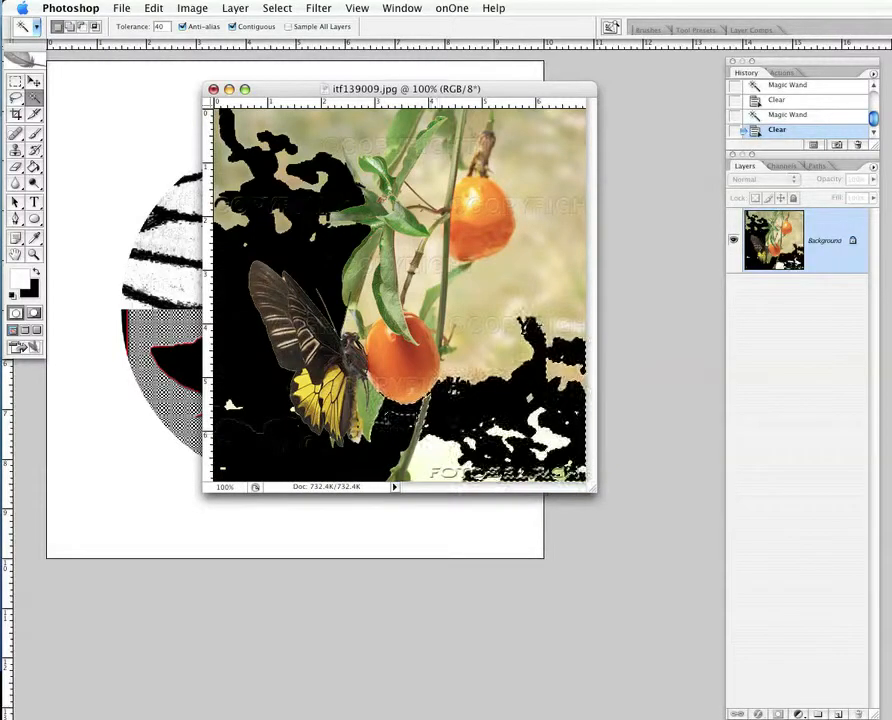
{"action": "left_click", "coordinate": [434, 462]}
{"action": "key", "text": "Delete"}
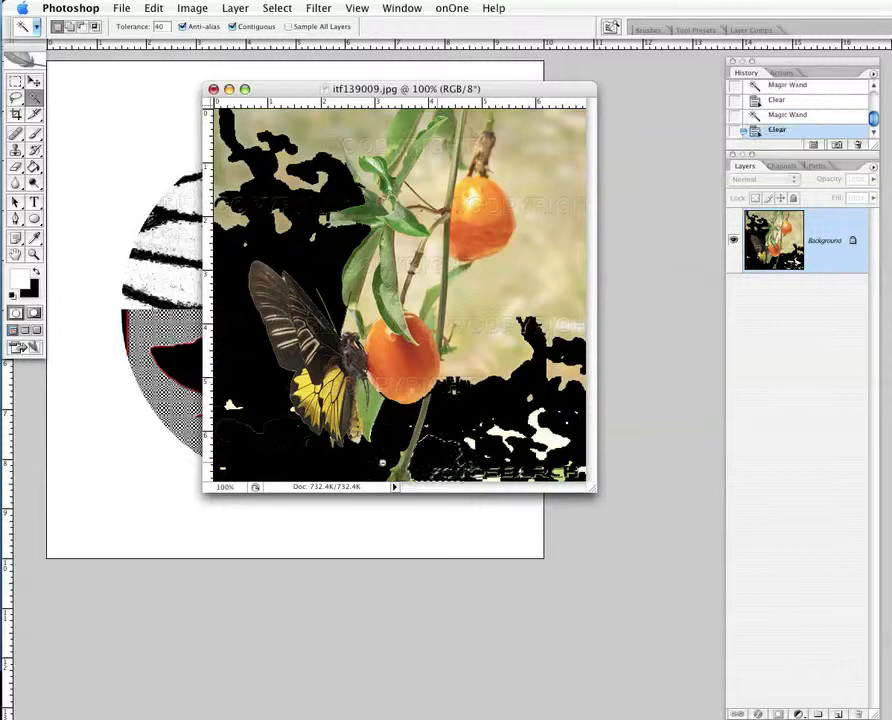
{"action": "left_click", "coordinate": [540, 231]}
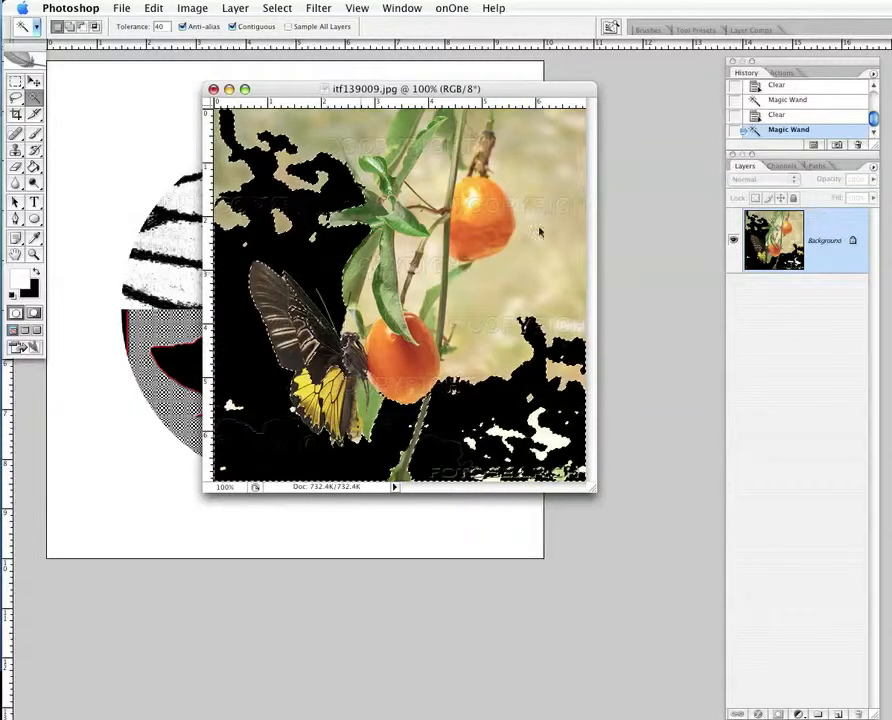
Step: Revert itf139009.jpg through its history to the originally opened state
{"action": "left_click", "coordinate": [796, 100]}
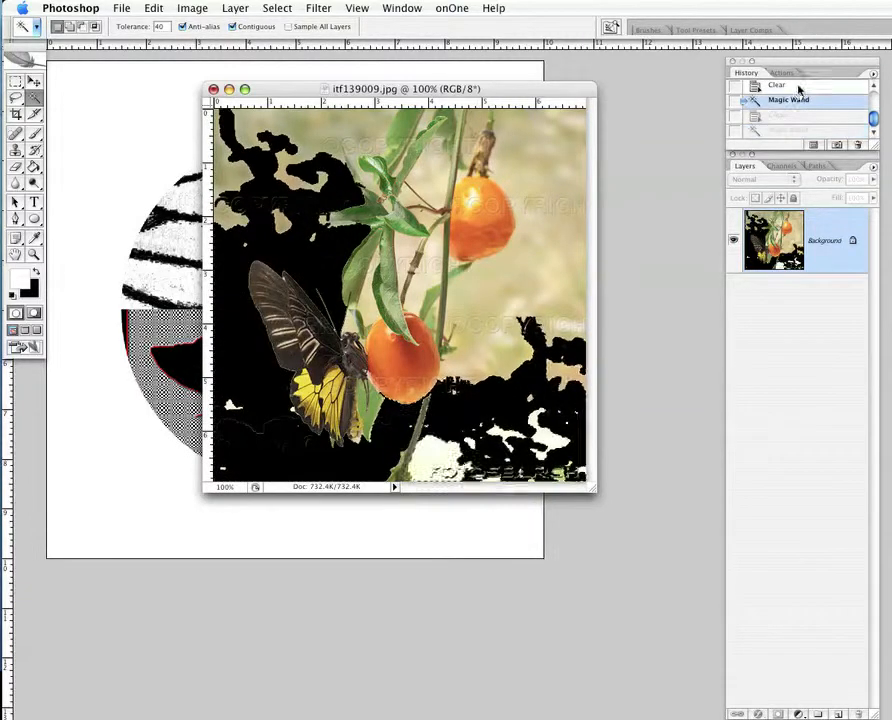
{"action": "left_click", "coordinate": [799, 87]}
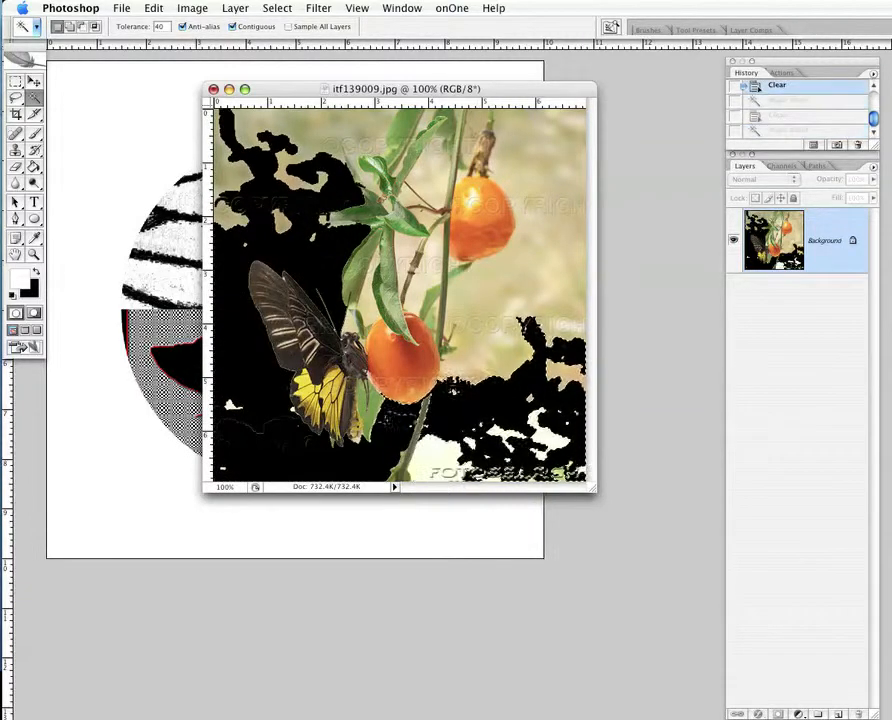
{"action": "scroll", "coordinate": [803, 117], "scroll_direction": "up", "scroll_amount": 2}
{"action": "left_click", "coordinate": [806, 90]}
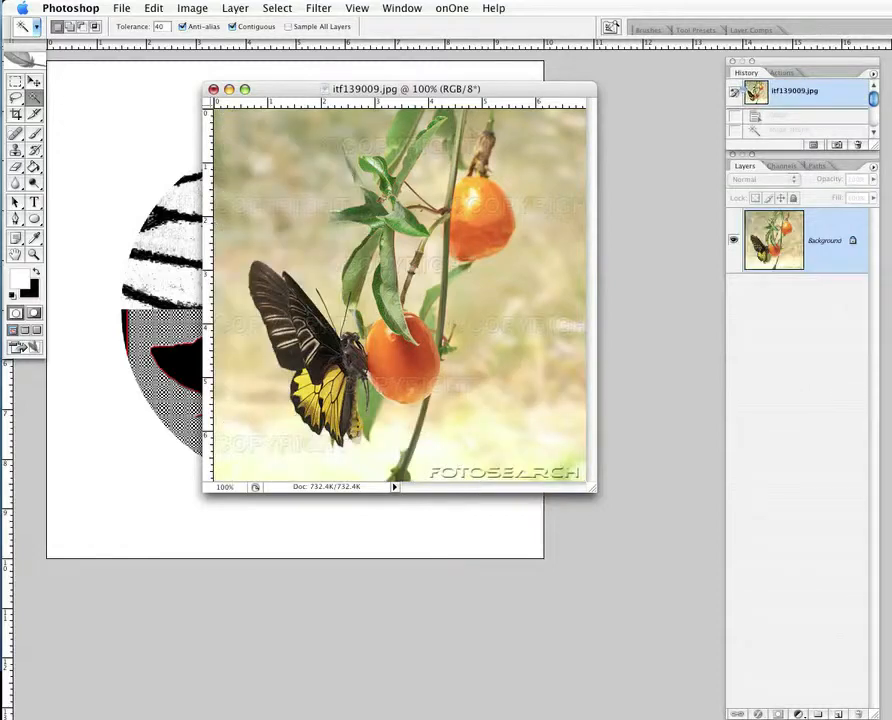
Step: Show itf139009.jpg in full screen mode with the menu bar and bring the whole photo into the clear workspace
{"action": "left_click_drag", "start_coordinate": [390, 91], "coordinate": [295, 66]}
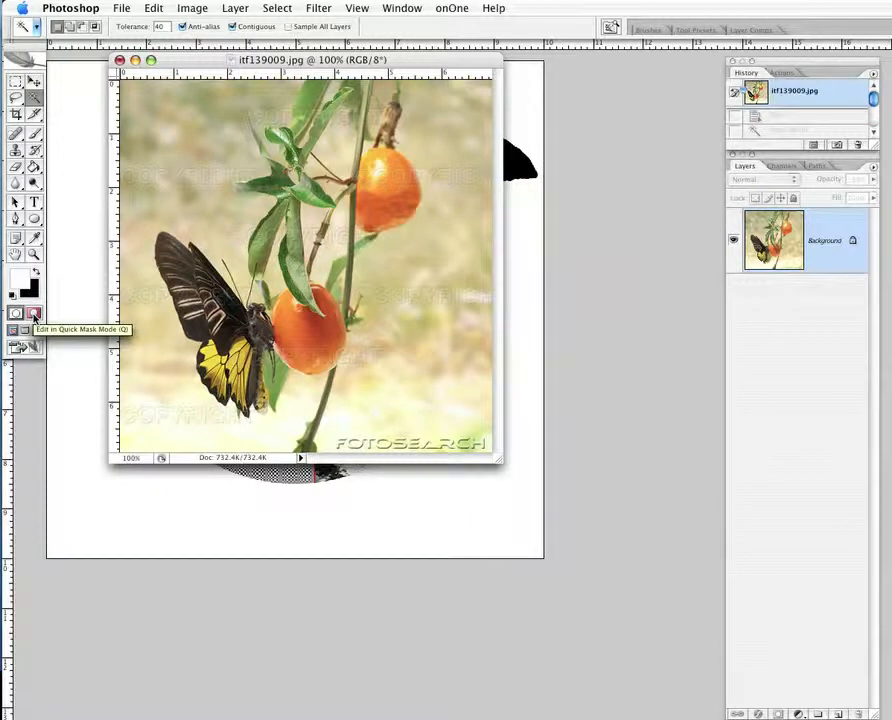
{"action": "left_click", "coordinate": [34, 314]}
{"action": "key", "text": "q"}
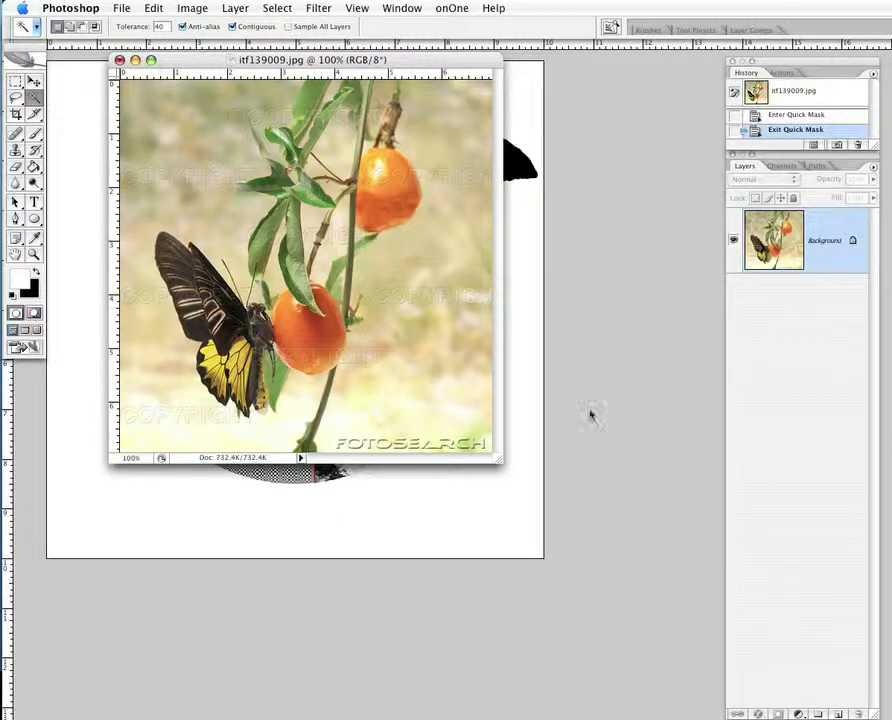
{"action": "key", "text": "f"}
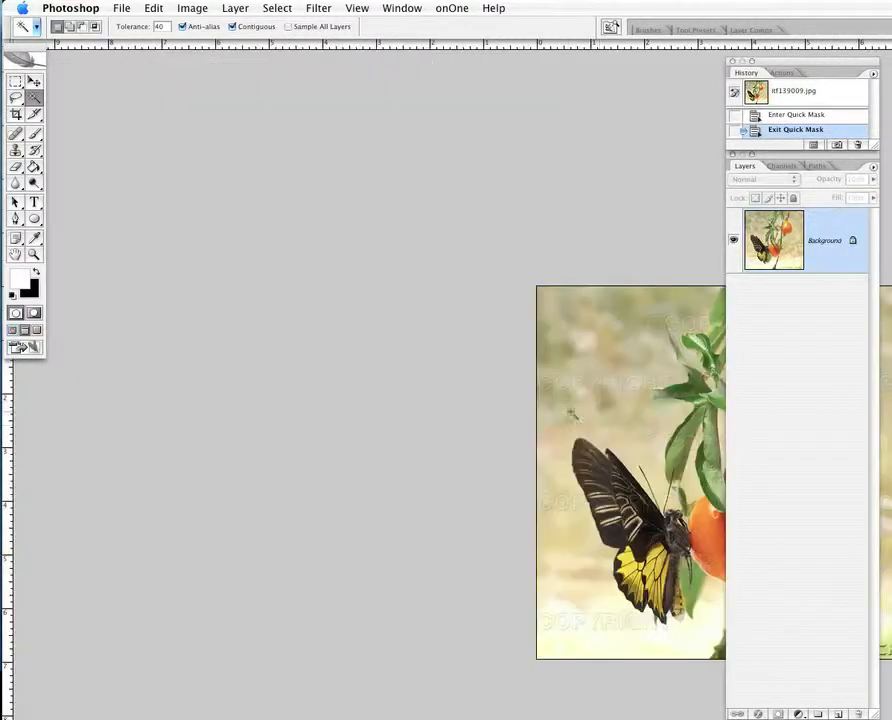
{"action": "left_click_drag", "start_coordinate": [575, 424], "coordinate": [172, 208]}
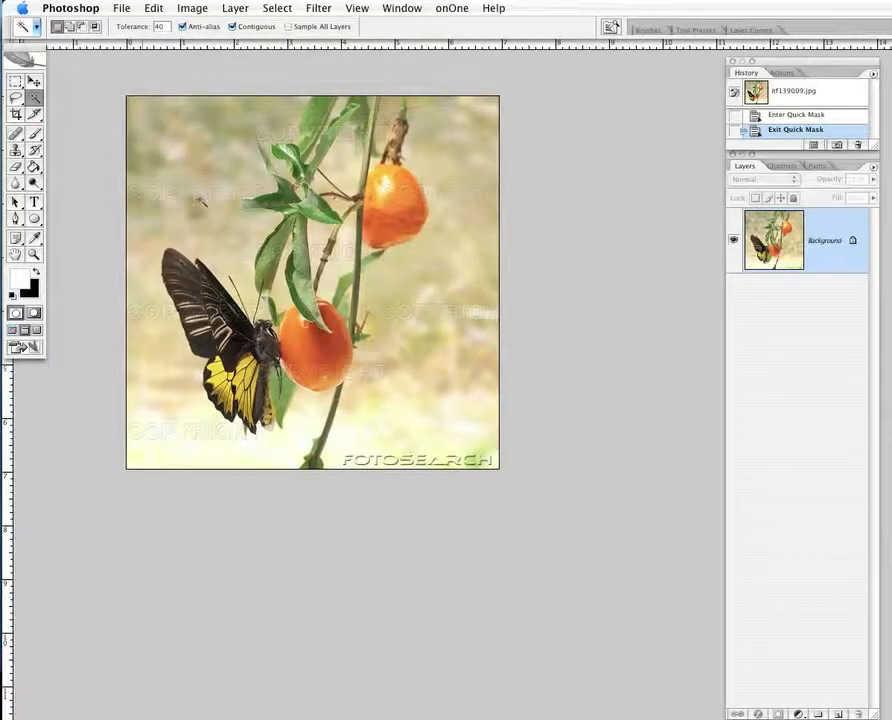
Step: Activate the Healing Brush and set its diameter to 28 px
{"action": "left_click", "coordinate": [15, 133]}
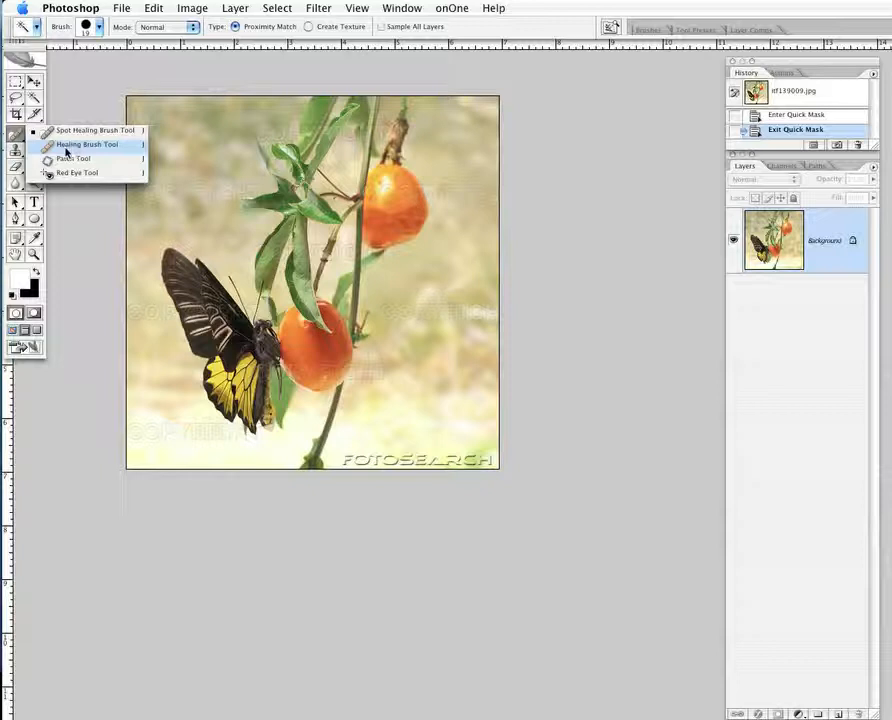
{"action": "left_click", "coordinate": [66, 152]}
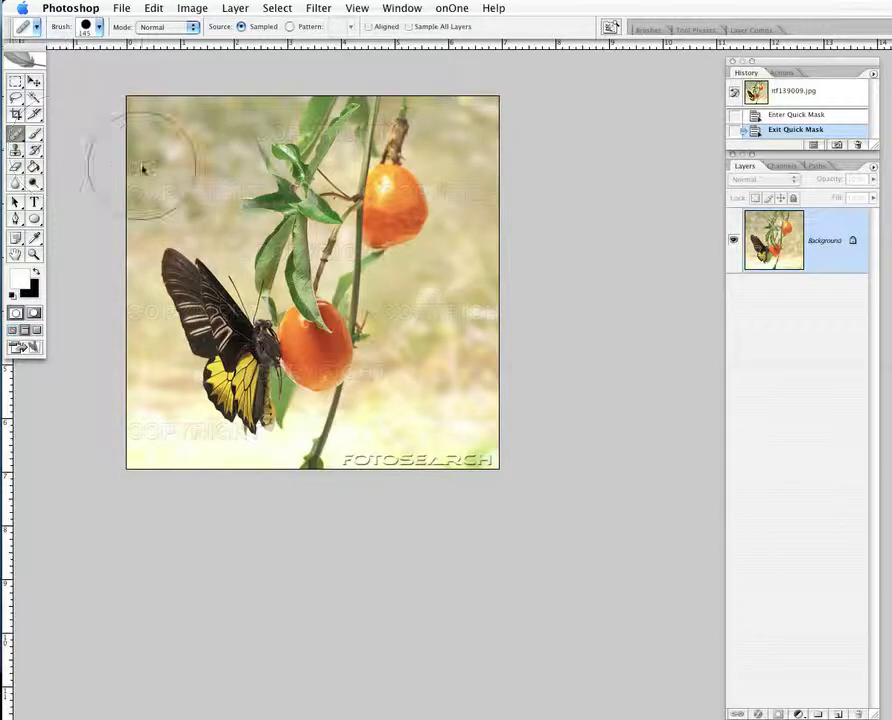
{"action": "left_click", "coordinate": [18, 155]}
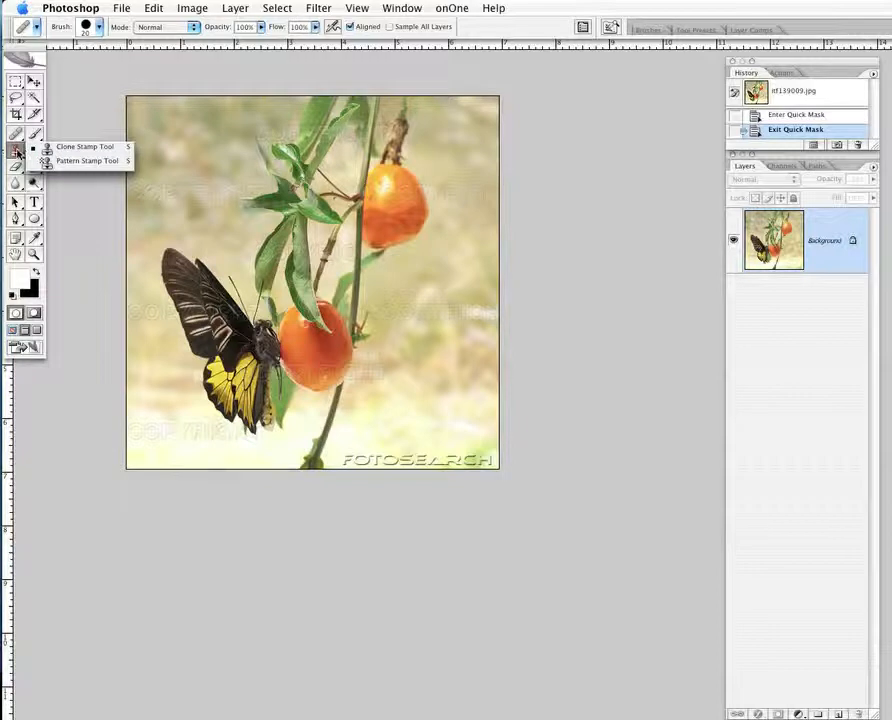
{"action": "left_click", "coordinate": [17, 149]}
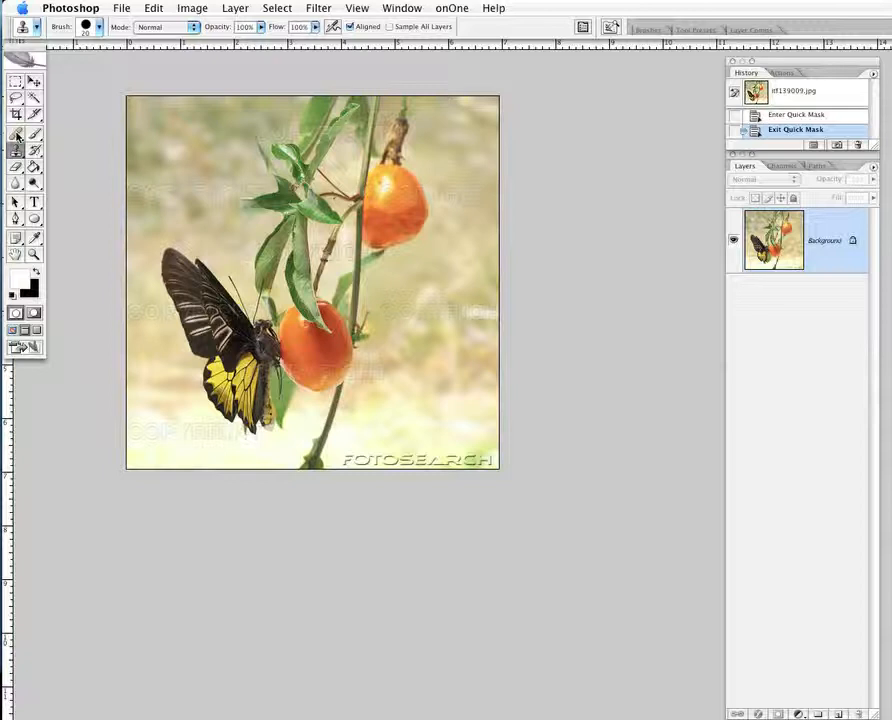
{"action": "left_click", "coordinate": [16, 134]}
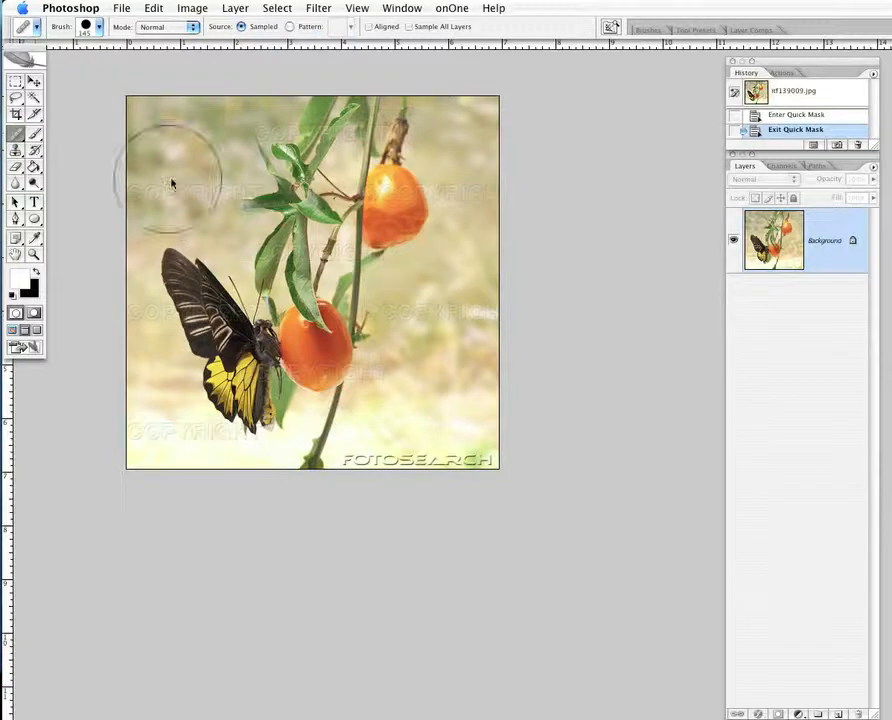
{"action": "right_click", "coordinate": [200, 204]}
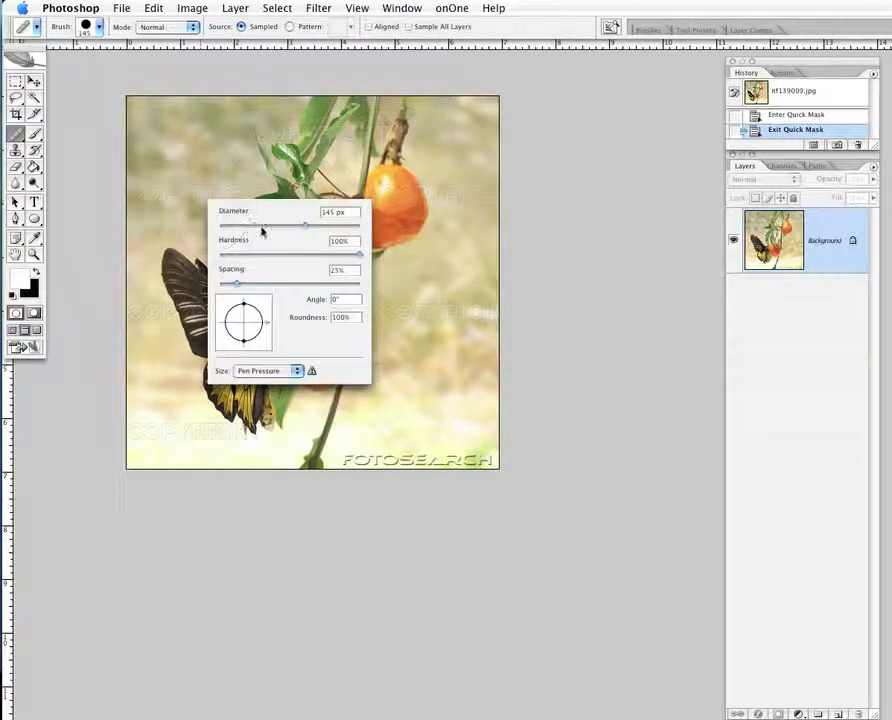
{"action": "left_click_drag", "start_coordinate": [293, 233], "coordinate": [238, 229]}
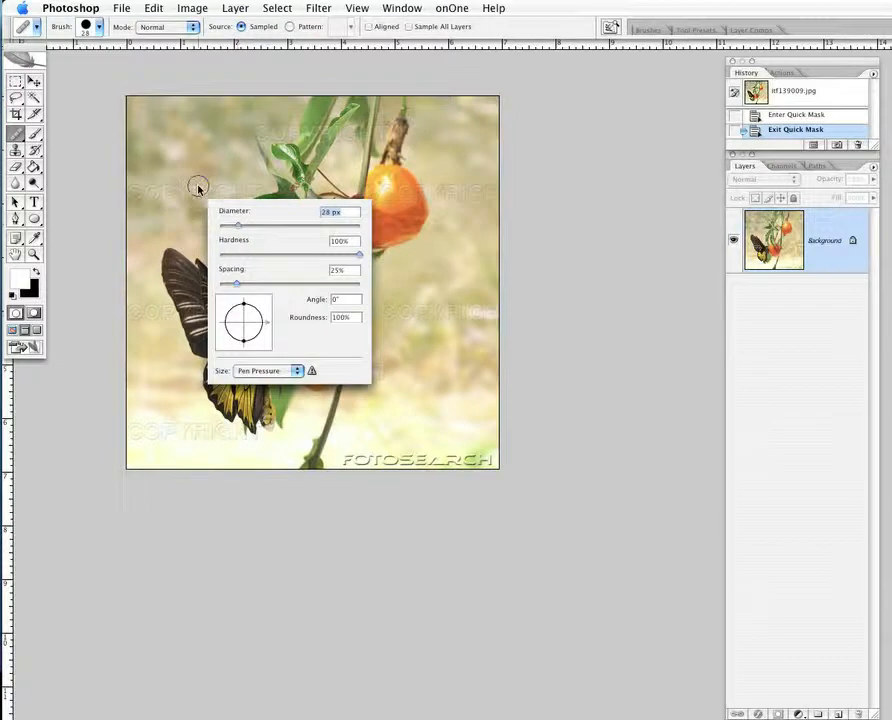
{"action": "left_click", "coordinate": [198, 190]}
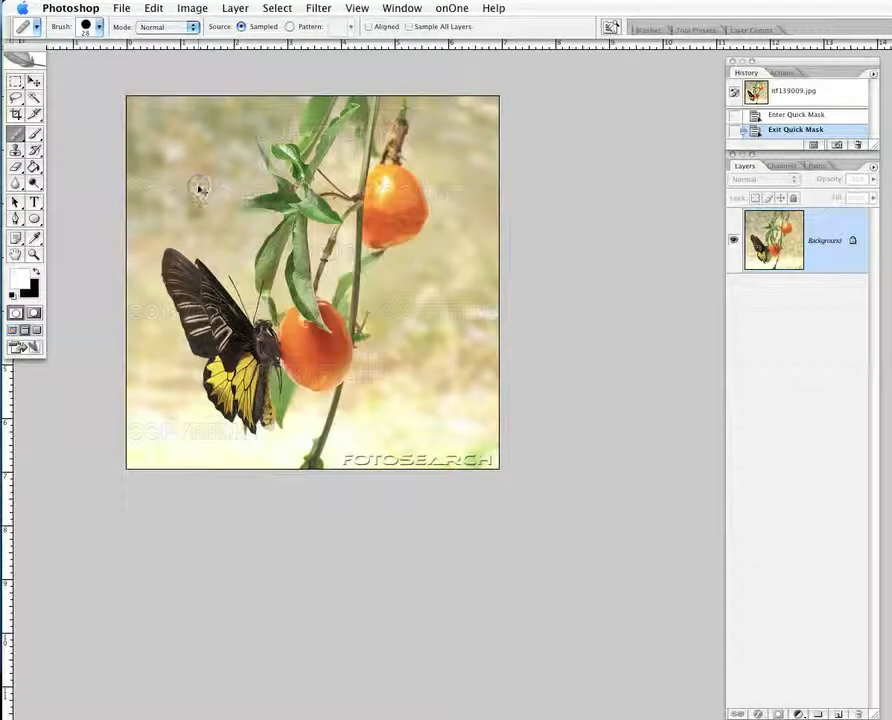
Step: Paint over the first letters of the COPYRIGHT watermark above the butterfly with the Healing Brush
{"action": "key", "text": "super+plus"}
{"action": "key", "text": "super+plus"}
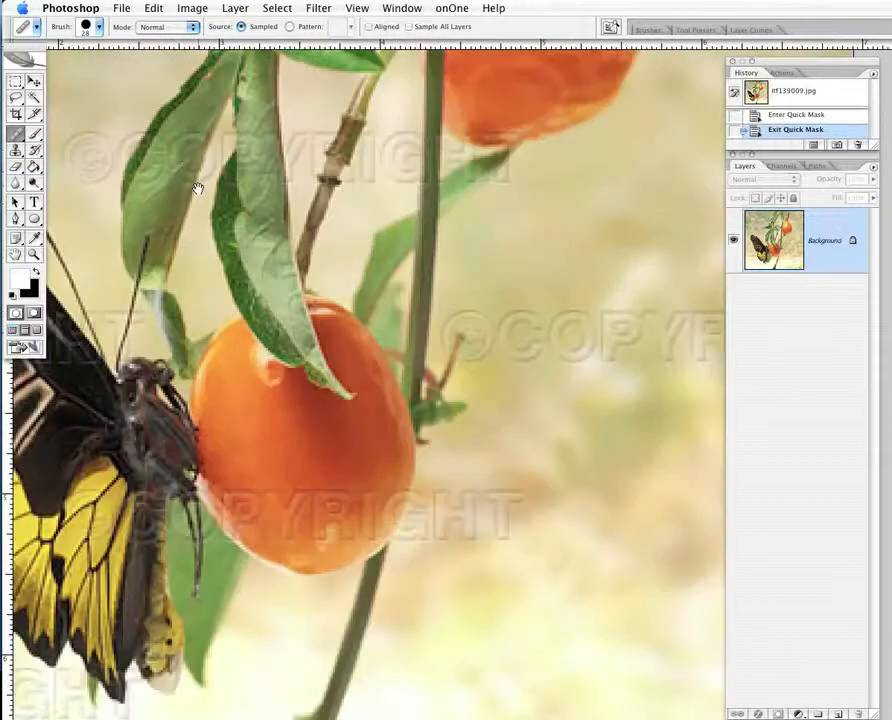
{"action": "left_click_drag", "start_coordinate": [198, 188], "coordinate": [427, 368]}
{"action": "left_click_drag", "start_coordinate": [138, 161], "coordinate": [316, 252]}
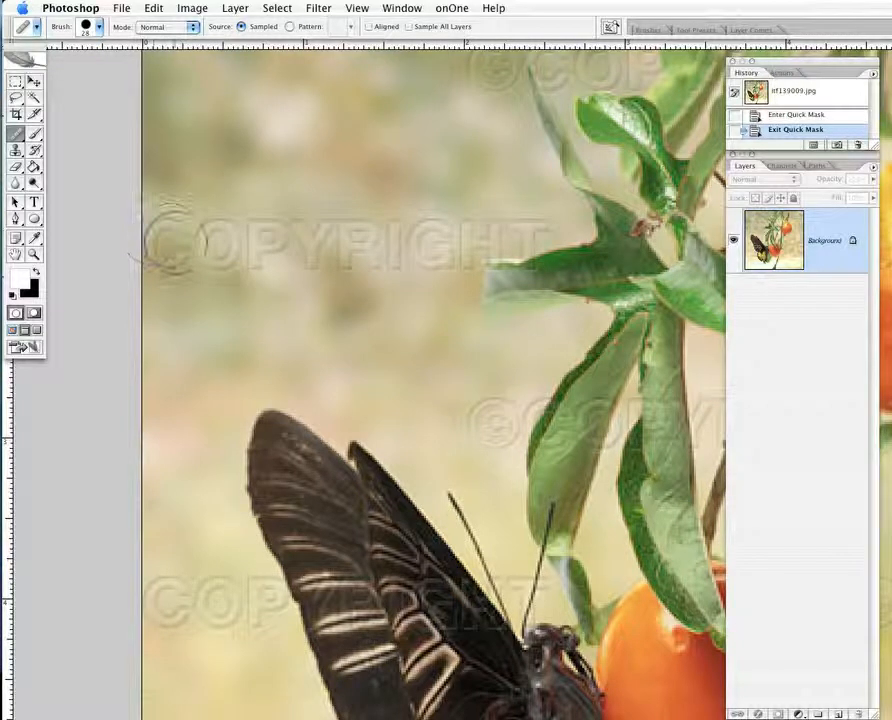
{"action": "left_click", "coordinate": [171, 241]}
{"action": "left_click_drag", "start_coordinate": [171, 237], "coordinate": [233, 246]}
{"action": "left_click", "coordinate": [243, 258]}
{"action": "left_click", "coordinate": [199, 257]}
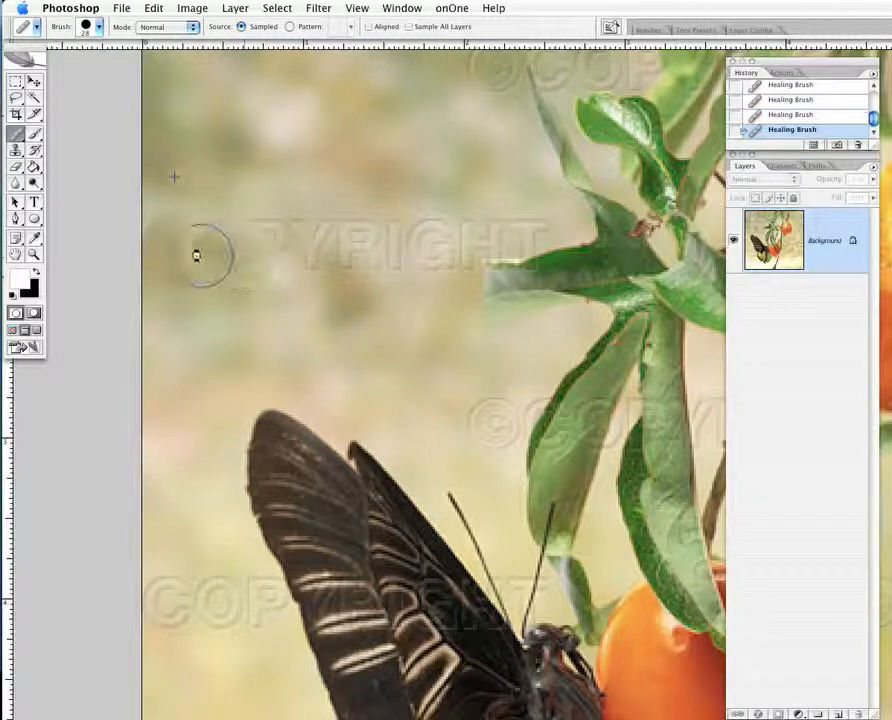
{"action": "left_click", "coordinate": [182, 261]}
{"action": "left_click", "coordinate": [175, 260]}
{"action": "left_click", "coordinate": [171, 232]}
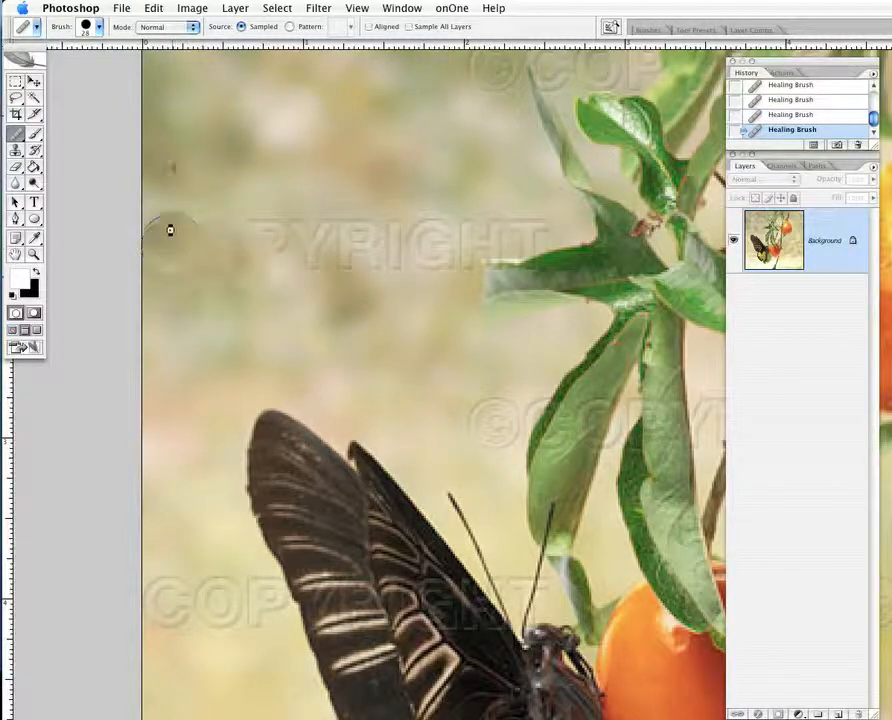
{"action": "left_click", "coordinate": [174, 218]}
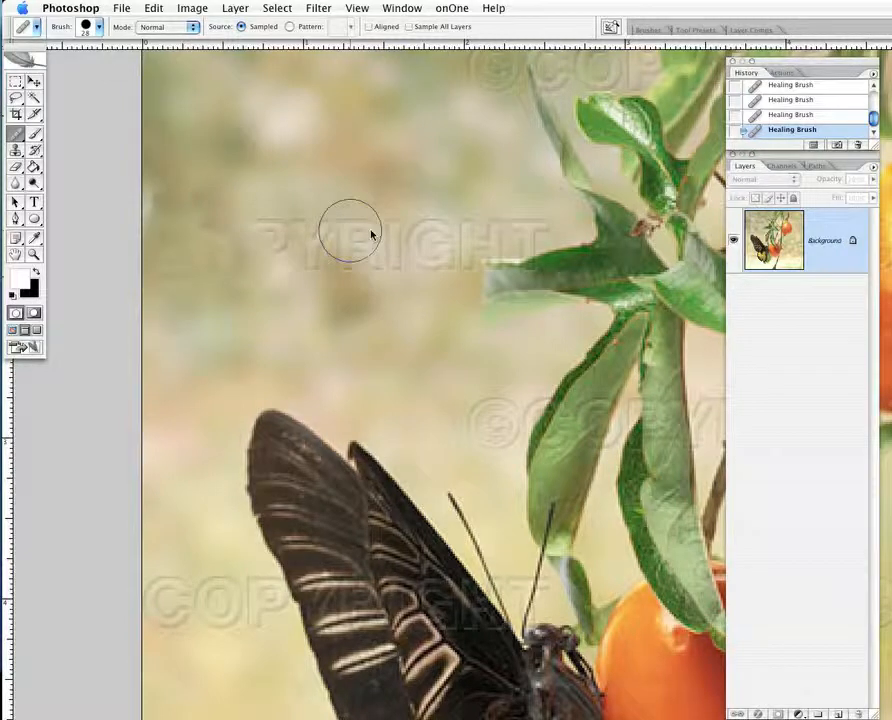
Step: Undo all Healing Brush strokes by returning the history to the Exit Quick Mask state
{"action": "scroll", "coordinate": [770, 119], "scroll_direction": "up", "scroll_amount": 2}
{"action": "scroll", "coordinate": [770, 119], "scroll_direction": "up", "scroll_amount": 3}
{"action": "scroll", "coordinate": [770, 119], "scroll_direction": "down", "scroll_amount": 1}
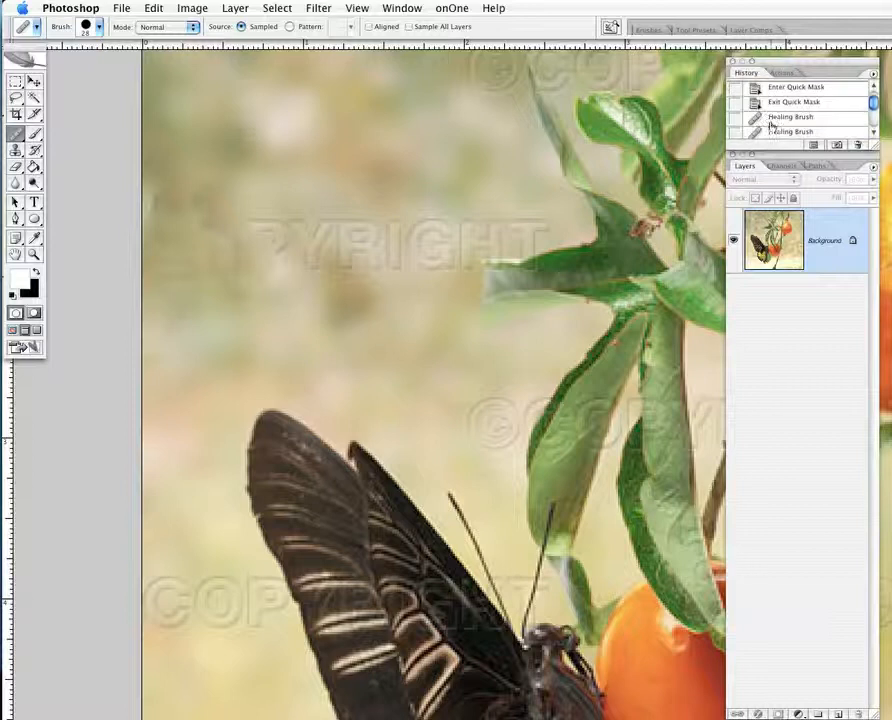
{"action": "left_click", "coordinate": [766, 118]}
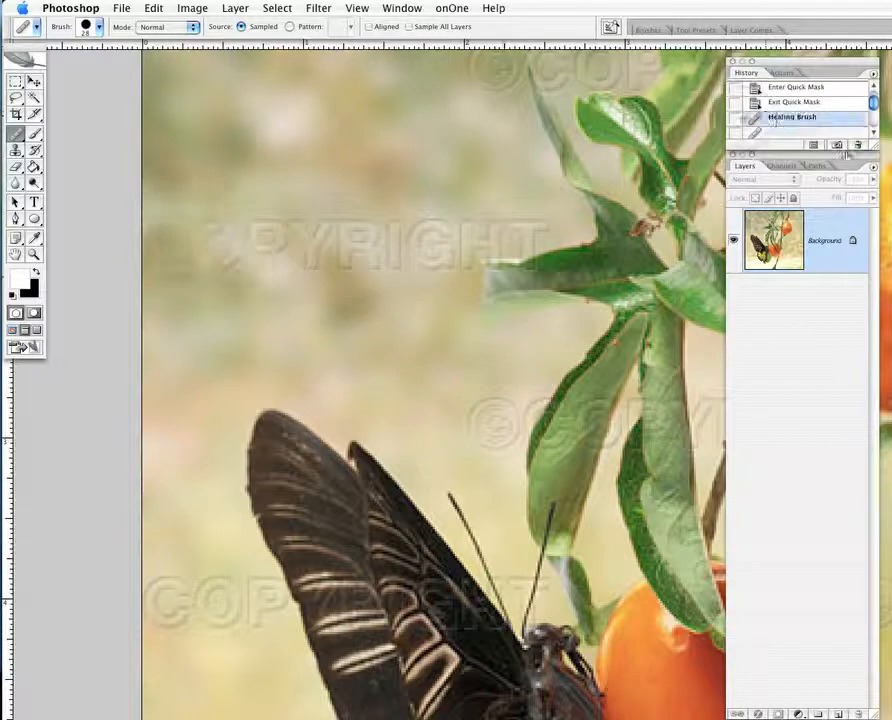
{"action": "left_click", "coordinate": [800, 103]}
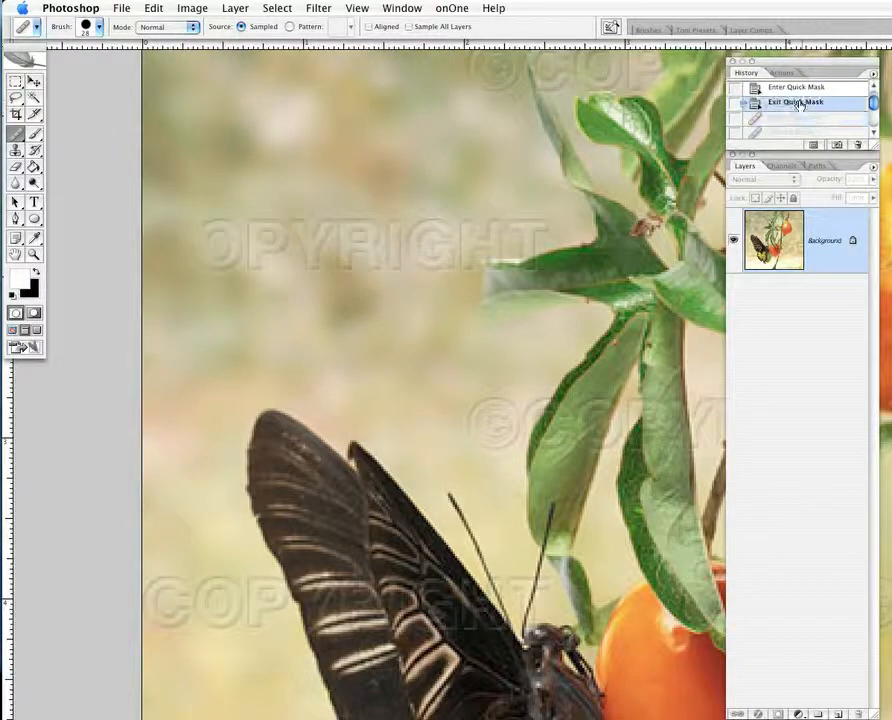
Step: Reduce the Healing Brush diameter to 14 px and paint along the upper edge of the COPYRIGHT letters above the butterfly
{"action": "right_click", "coordinate": [212, 164]}
{"action": "left_click_drag", "start_coordinate": [265, 193], "coordinate": [240, 194]}
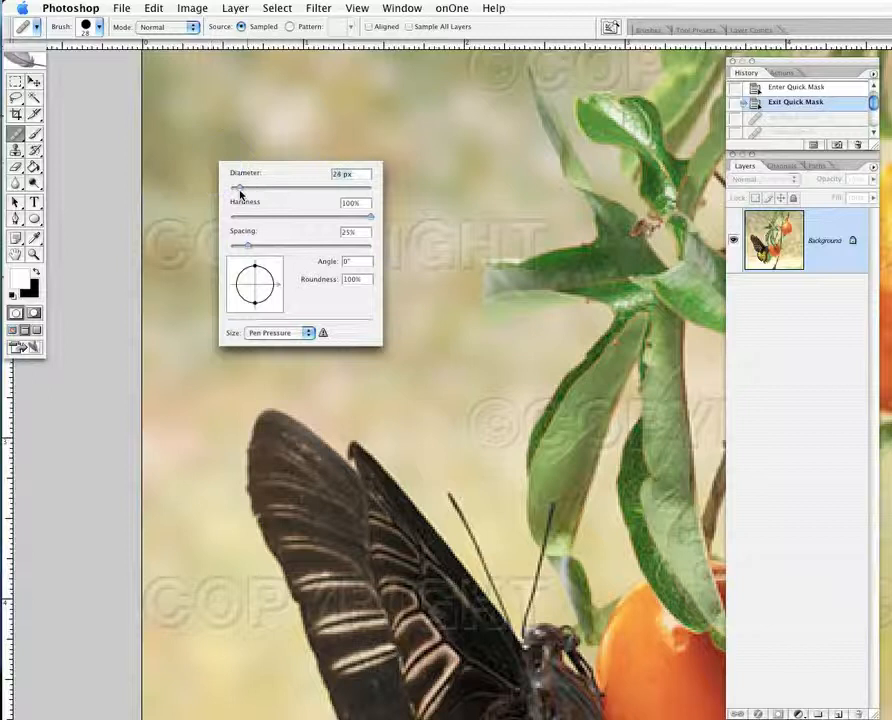
{"action": "key", "text": "Return"}
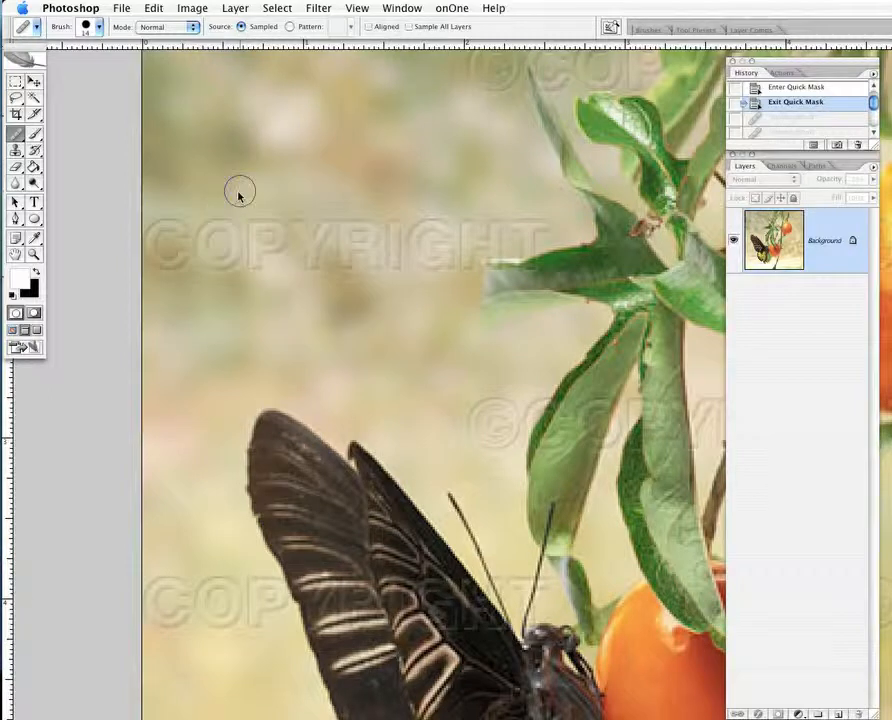
{"action": "left_click", "coordinate": [163, 198], "text": "alt"}
{"action": "left_click", "coordinate": [160, 217]}
{"action": "left_click", "coordinate": [160, 222]}
{"action": "left_click", "coordinate": [201, 215]}
{"action": "left_click", "coordinate": [209, 215]}
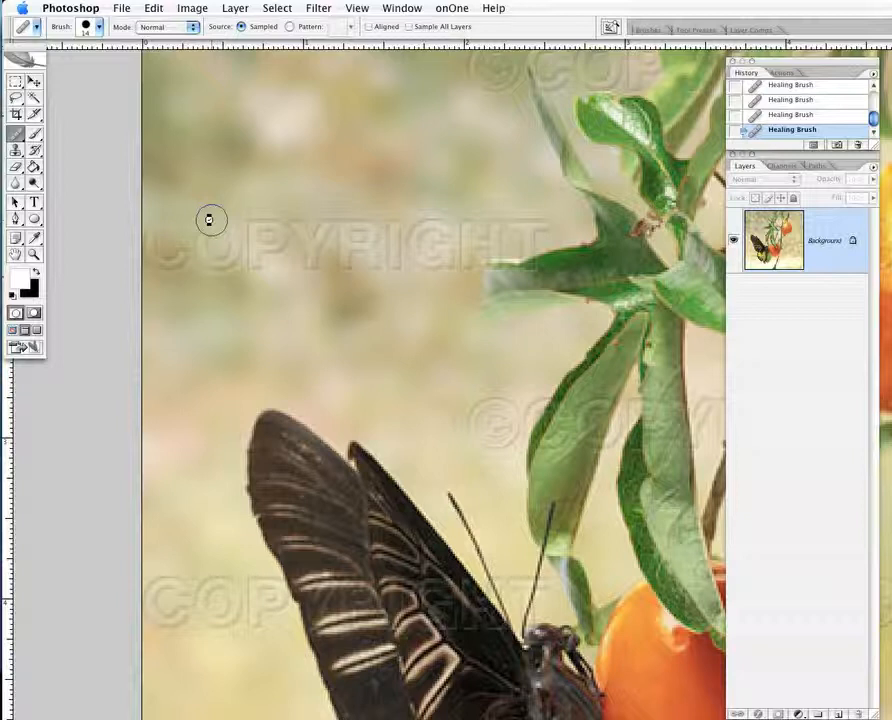
{"action": "mouse_move", "coordinate": [229, 220]}
{"action": "left_mouse_down"}
{"action": "mouse_move", "coordinate": [356, 229]}
{"action": "mouse_move", "coordinate": [432, 221]}
{"action": "left_mouse_up"}
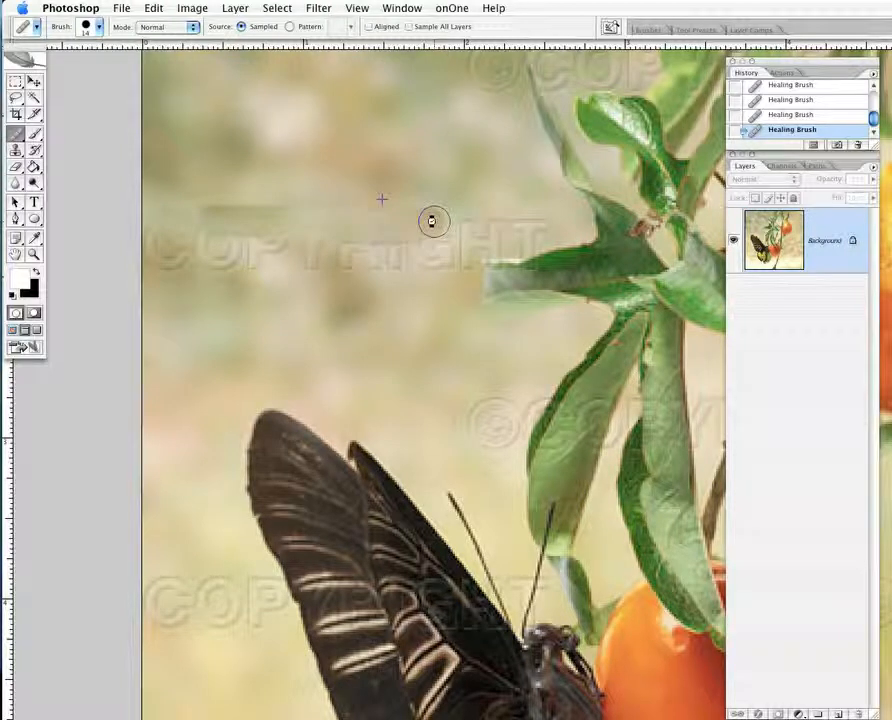
{"action": "left_click_drag", "start_coordinate": [432, 221], "coordinate": [436, 221]}
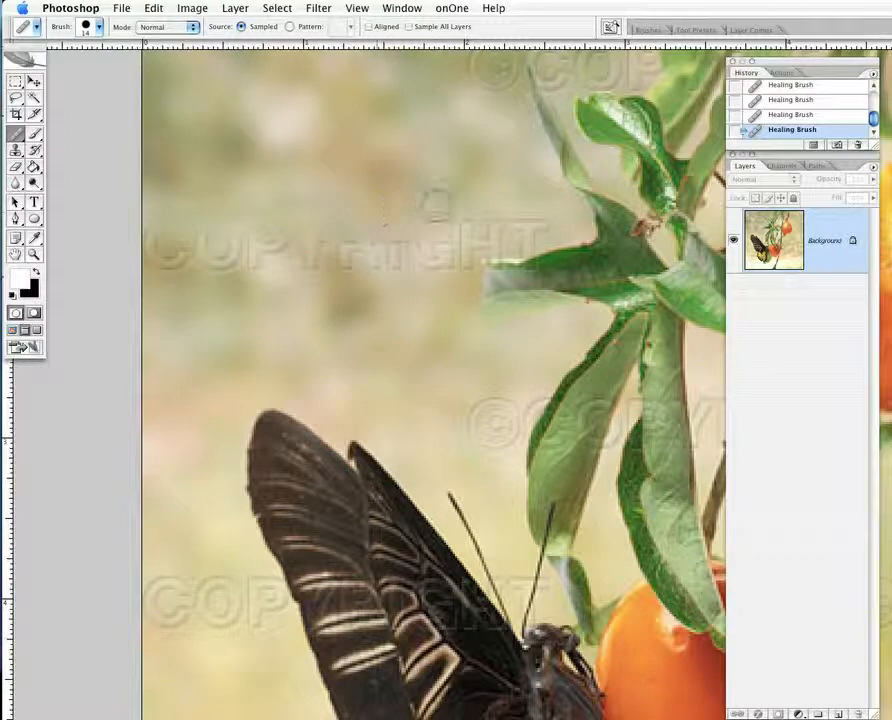
Step: Sample clean background below the watermark and heal away the remaining parts of the letters C, O and P
{"action": "left_click", "coordinate": [205, 183], "text": "alt"}
{"action": "left_click", "coordinate": [218, 299], "text": "alt"}
{"action": "left_click", "coordinate": [214, 268]}
{"action": "mouse_move", "coordinate": [202, 265]}
{"action": "left_mouse_down"}
{"action": "mouse_move", "coordinate": [165, 261]}
{"action": "mouse_move", "coordinate": [147, 240]}
{"action": "mouse_move", "coordinate": [221, 247]}
{"action": "mouse_move", "coordinate": [255, 261]}
{"action": "mouse_move", "coordinate": [273, 253]}
{"action": "left_mouse_up"}
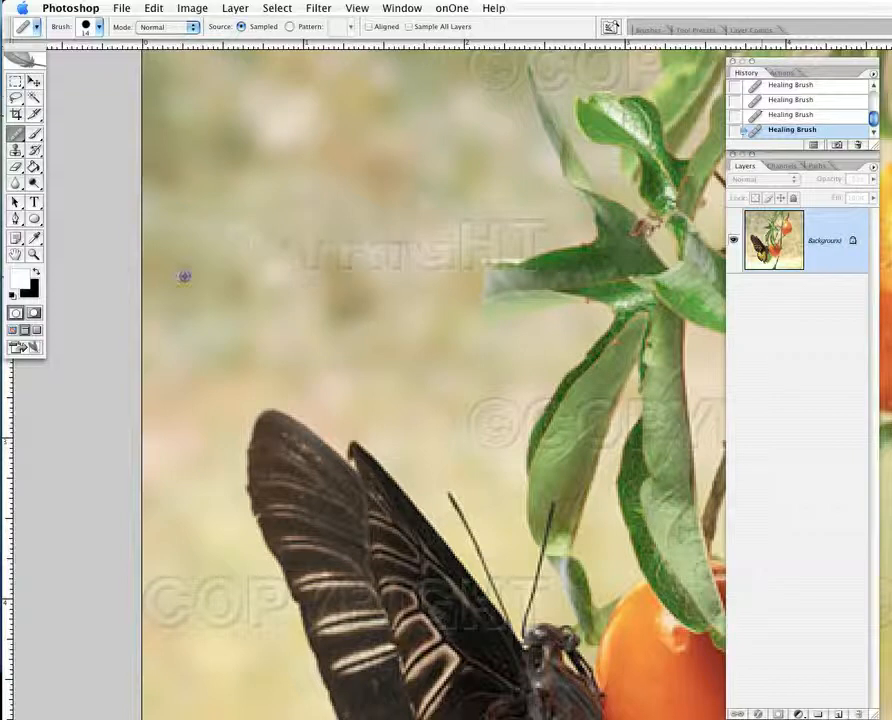
Step: Heal away the remains of the letters P and Y of the upper COPYRIGHT watermark, resampling clean background around them
{"action": "mouse_move", "coordinate": [181, 243]}
{"action": "left_mouse_down"}
{"action": "mouse_move", "coordinate": [250, 265]}
{"action": "mouse_move", "coordinate": [259, 254]}
{"action": "mouse_move", "coordinate": [247, 241]}
{"action": "mouse_move", "coordinate": [447, 269]}
{"action": "left_mouse_up"}
{"action": "mouse_move", "coordinate": [342, 264]}
{"action": "left_mouse_down"}
{"action": "mouse_move", "coordinate": [337, 253]}
{"action": "mouse_move", "coordinate": [323, 281]}
{"action": "left_mouse_up"}
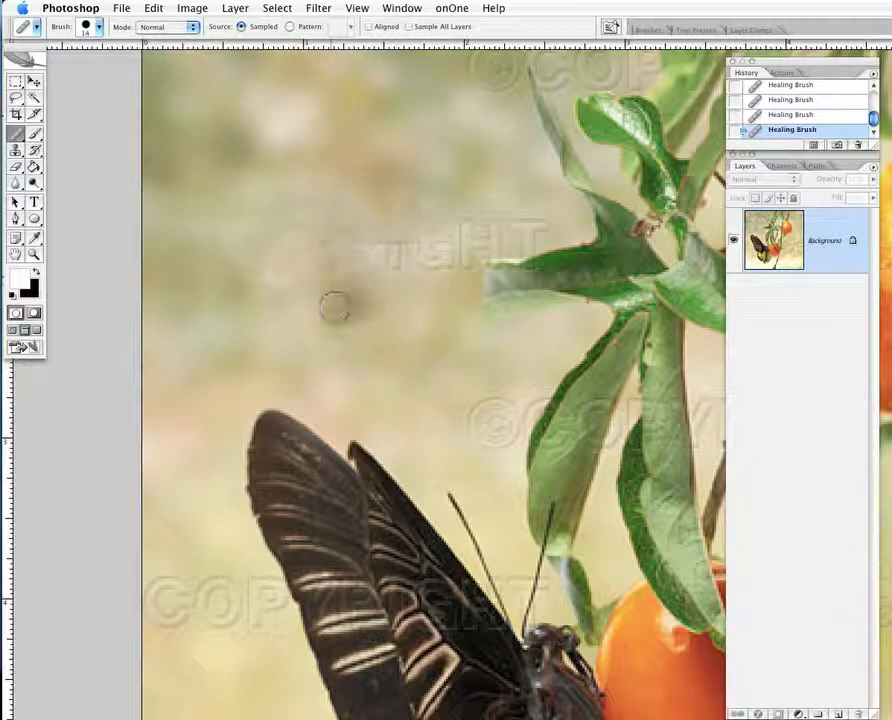
{"action": "left_click", "coordinate": [334, 303], "text": "alt"}
{"action": "left_click", "coordinate": [335, 269]}
{"action": "left_click_drag", "start_coordinate": [323, 242], "coordinate": [296, 239]}
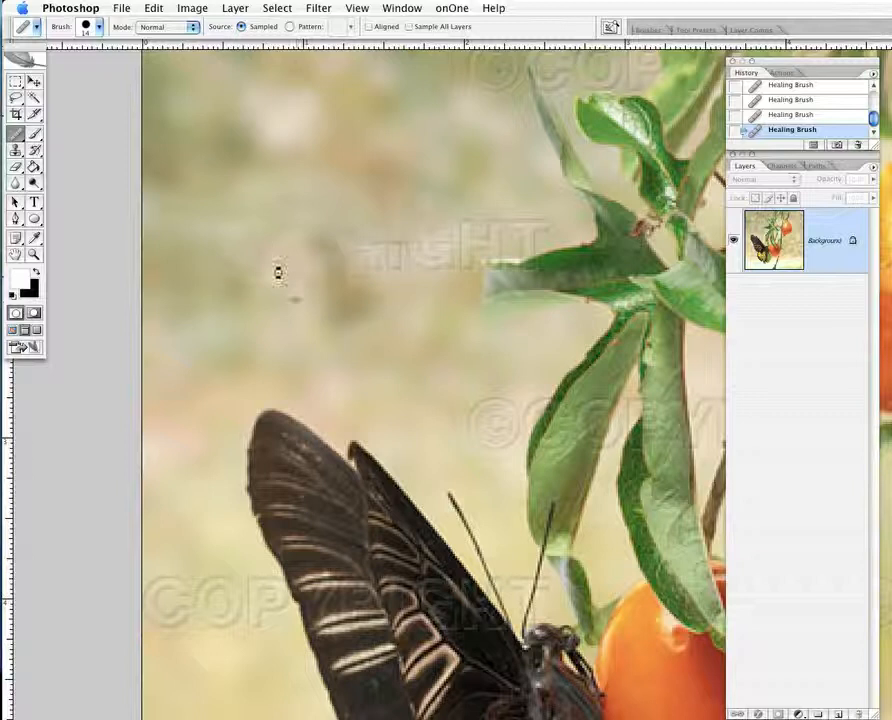
{"action": "left_click", "coordinate": [251, 219], "text": "alt"}
{"action": "left_click_drag", "start_coordinate": [268, 242], "coordinate": [288, 258]}
{"action": "mouse_move", "coordinate": [348, 231]}
{"action": "left_mouse_down"}
{"action": "mouse_move", "coordinate": [318, 247]}
{"action": "mouse_move", "coordinate": [360, 260]}
{"action": "left_mouse_up"}
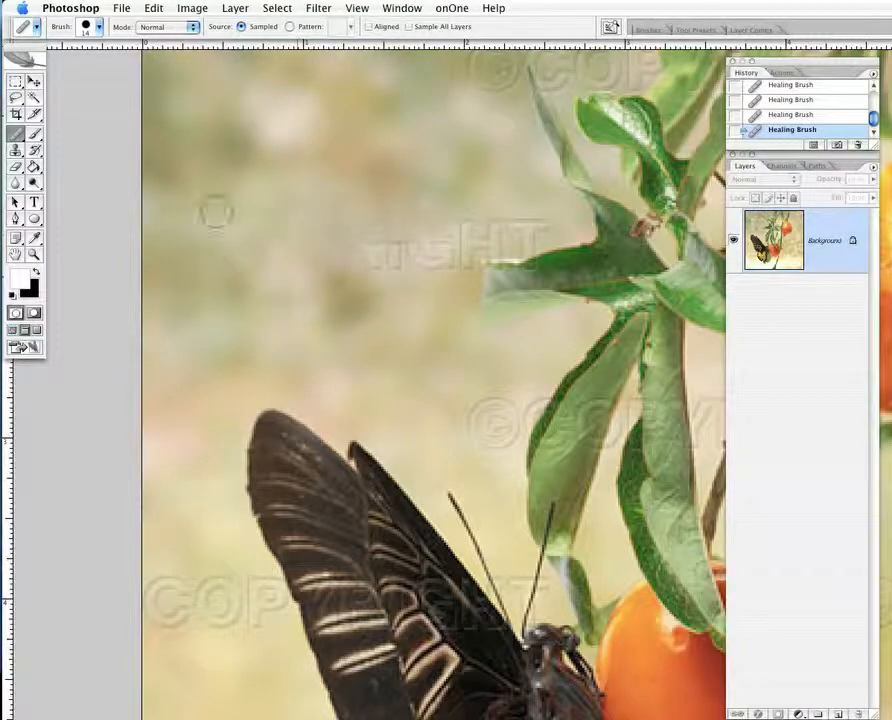
Step: Sample clean background below the upper watermark and heal away its letters R, I and G
{"action": "left_click", "coordinate": [422, 296], "text": "alt"}
{"action": "left_click", "coordinate": [384, 267]}
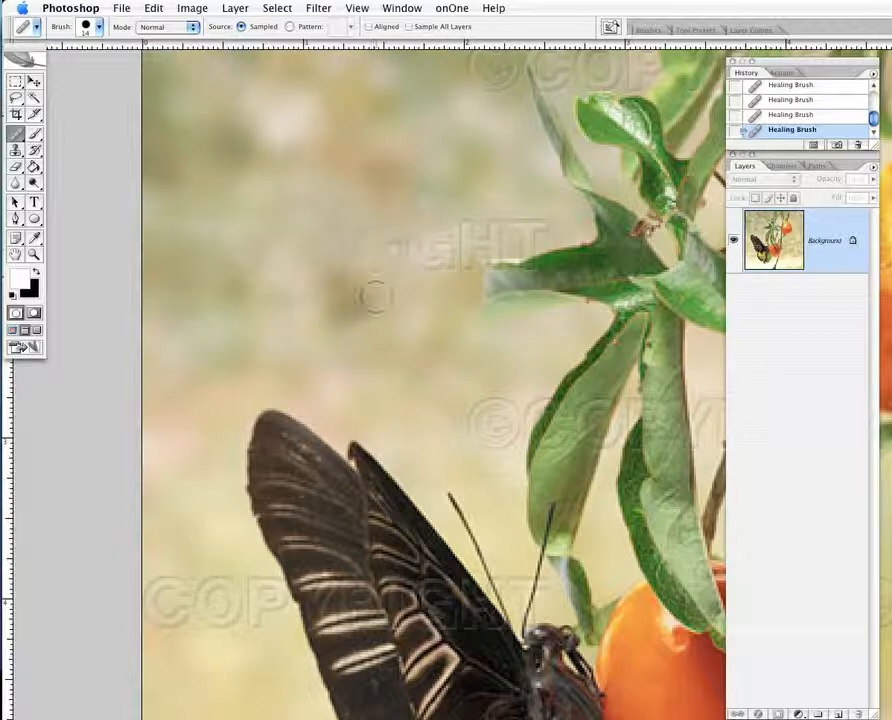
{"action": "left_click", "coordinate": [338, 272], "text": "alt"}
{"action": "left_click", "coordinate": [411, 252]}
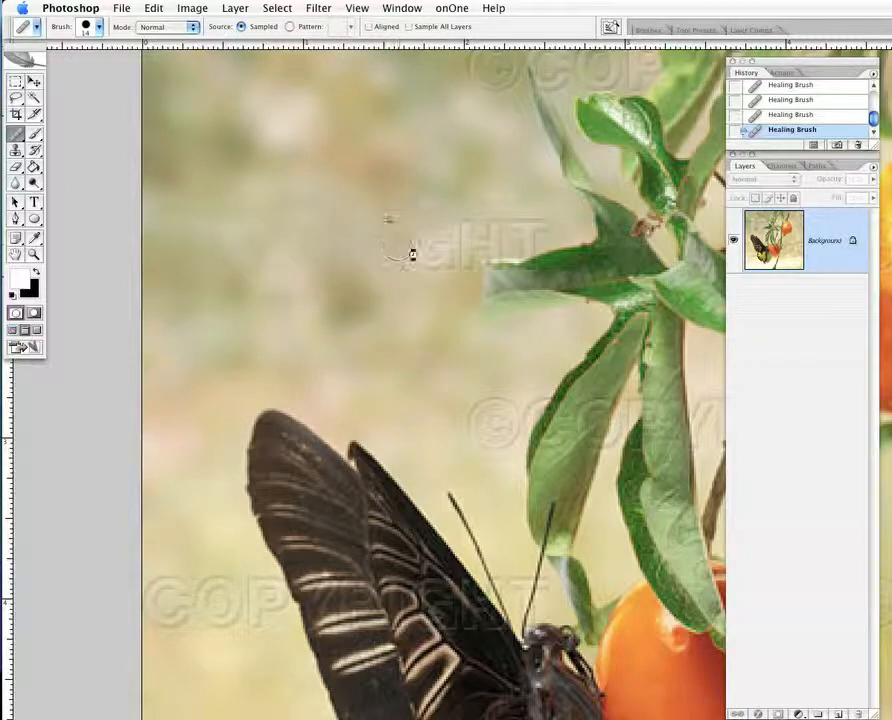
{"action": "left_click", "coordinate": [433, 247]}
{"action": "mouse_move", "coordinate": [419, 252]}
{"action": "left_mouse_down"}
{"action": "mouse_move", "coordinate": [444, 258]}
{"action": "mouse_move", "coordinate": [431, 265]}
{"action": "mouse_move", "coordinate": [430, 296]}
{"action": "left_mouse_up"}
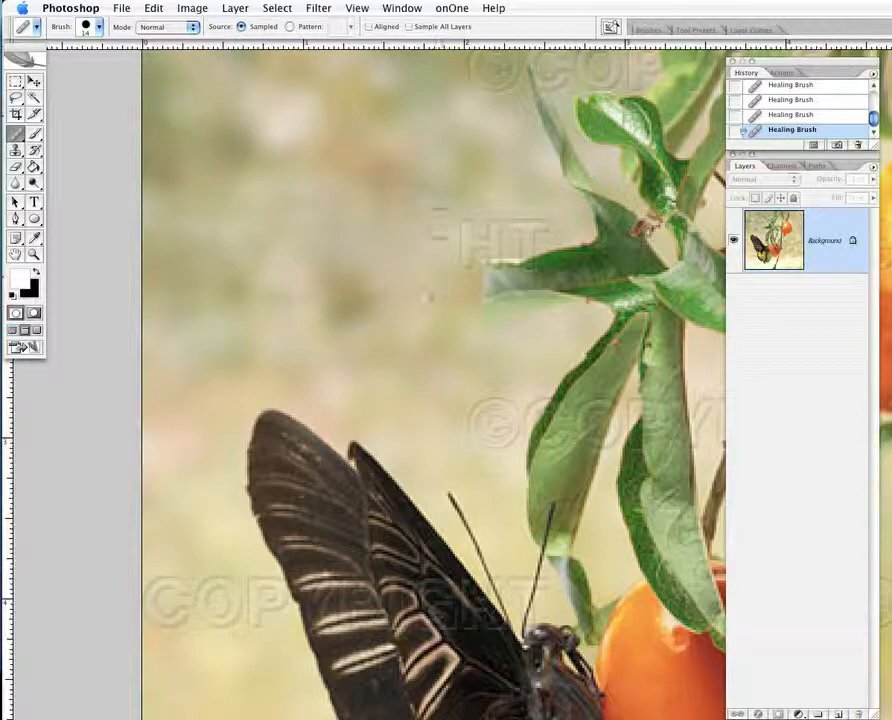
Step: Heal away the last letters H and T of the upper watermark beside the leaves, using nearby clean background
{"action": "left_click", "coordinate": [421, 196]}
{"action": "left_click_drag", "start_coordinate": [468, 229], "coordinate": [480, 238]}
{"action": "left_click", "coordinate": [485, 229]}
{"action": "left_click", "coordinate": [499, 230]}
{"action": "left_click", "coordinate": [495, 199], "text": "alt"}
{"action": "left_click", "coordinate": [514, 222]}
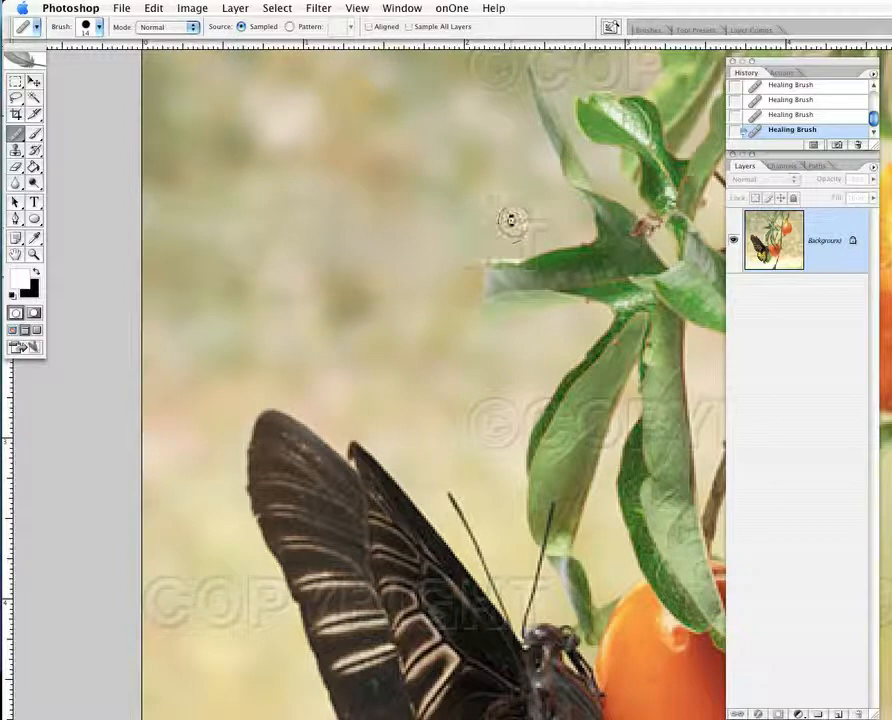
{"action": "left_click", "coordinate": [543, 225]}
{"action": "left_click", "coordinate": [454, 231]}
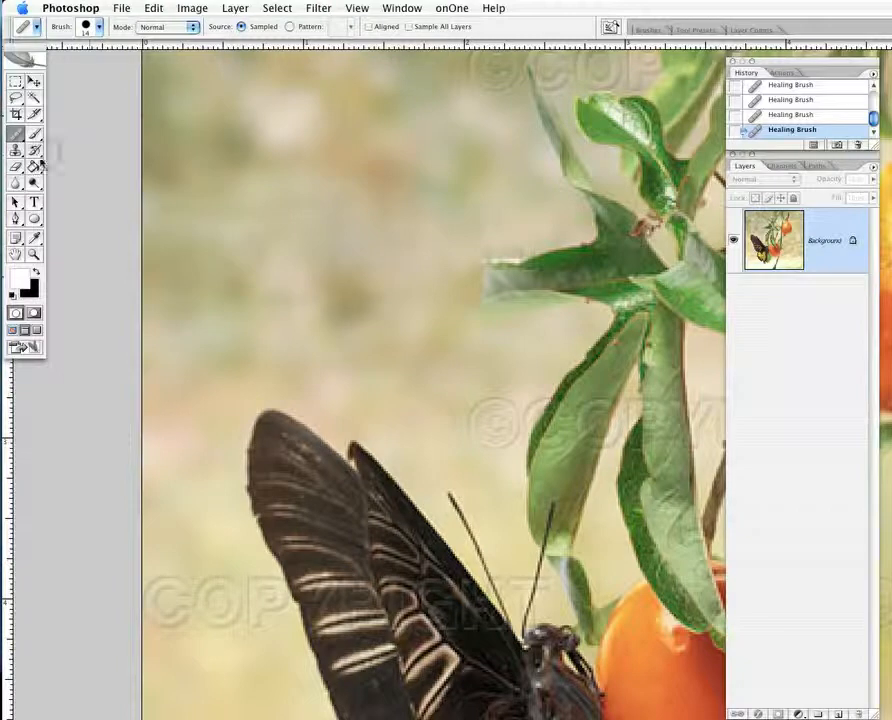
Step: Clone the butterfly's wings, antennae and head onto the background above it with the Clone Stamp, and revert to the last Healing Brush state
{"action": "left_click", "coordinate": [16, 149]}
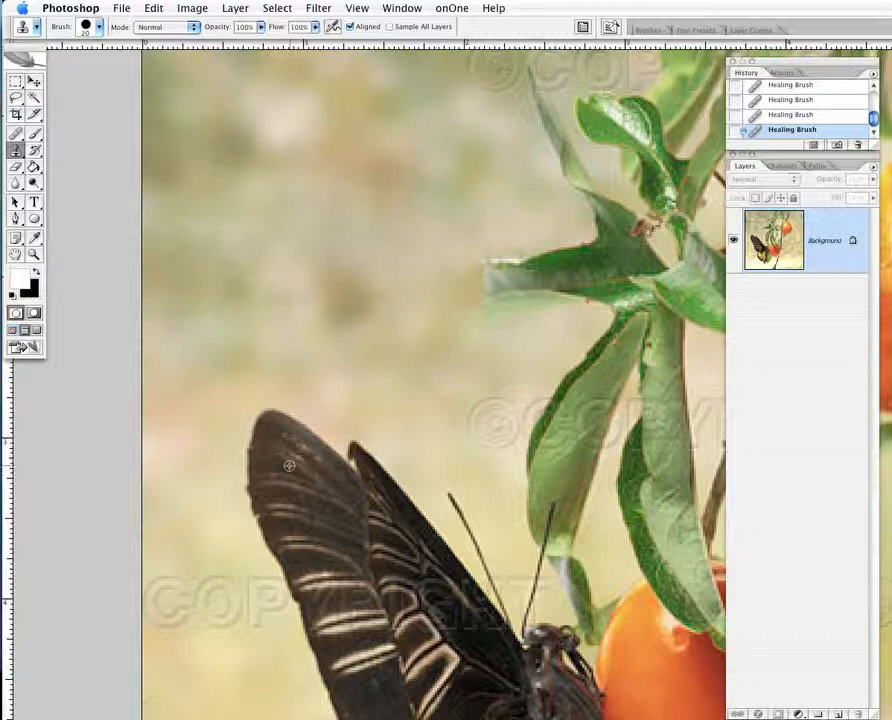
{"action": "left_click", "coordinate": [289, 466], "text": "alt"}
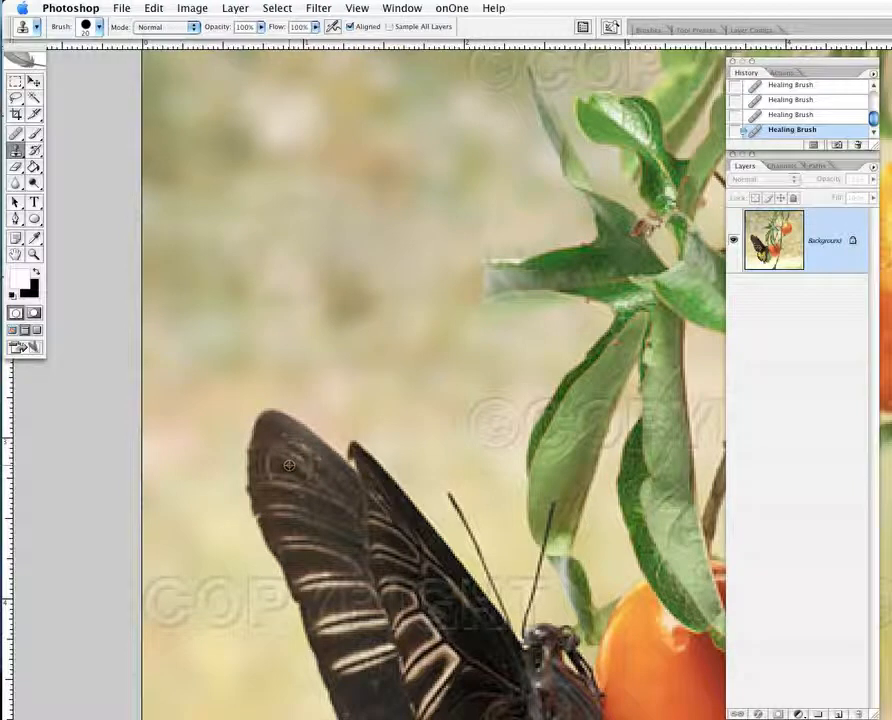
{"action": "mouse_move", "coordinate": [291, 262]}
{"action": "left_mouse_down"}
{"action": "mouse_move", "coordinate": [336, 317]}
{"action": "mouse_move", "coordinate": [358, 291]}
{"action": "mouse_move", "coordinate": [428, 325]}
{"action": "left_mouse_up"}
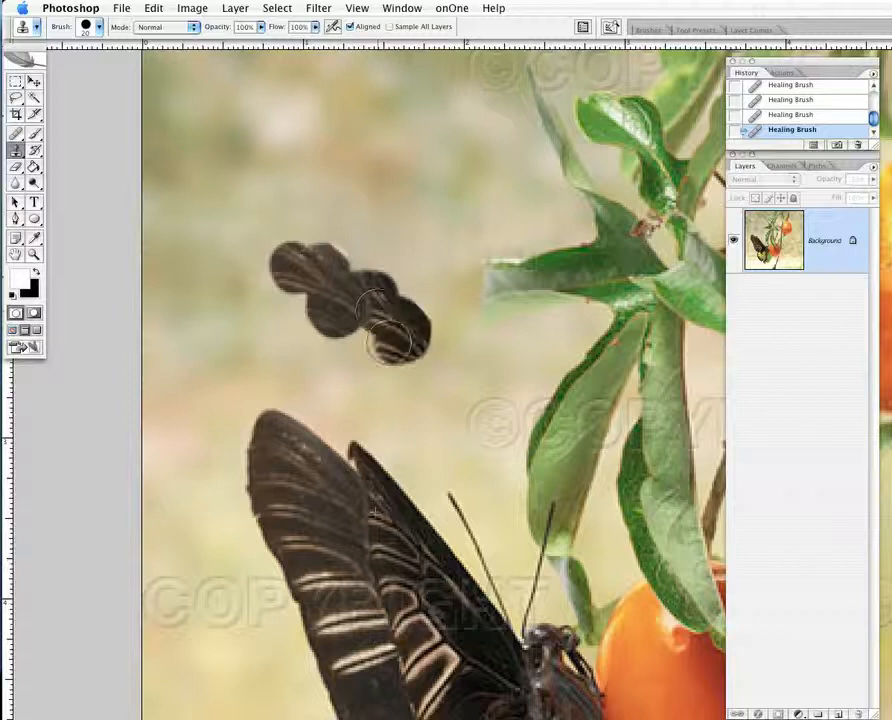
{"action": "mouse_move", "coordinate": [336, 312]}
{"action": "left_mouse_down"}
{"action": "mouse_move", "coordinate": [300, 290]}
{"action": "mouse_move", "coordinate": [262, 305]}
{"action": "mouse_move", "coordinate": [272, 287]}
{"action": "mouse_move", "coordinate": [266, 222]}
{"action": "mouse_move", "coordinate": [275, 236]}
{"action": "left_mouse_up"}
{"action": "mouse_move", "coordinate": [400, 410]}
{"action": "left_mouse_down"}
{"action": "mouse_move", "coordinate": [390, 385]}
{"action": "mouse_move", "coordinate": [434, 346]}
{"action": "mouse_move", "coordinate": [485, 348]}
{"action": "mouse_move", "coordinate": [446, 300]}
{"action": "mouse_move", "coordinate": [488, 372]}
{"action": "mouse_move", "coordinate": [513, 387]}
{"action": "mouse_move", "coordinate": [450, 418]}
{"action": "mouse_move", "coordinate": [420, 398]}
{"action": "mouse_move", "coordinate": [460, 424]}
{"action": "mouse_move", "coordinate": [458, 416]}
{"action": "mouse_move", "coordinate": [540, 432]}
{"action": "mouse_move", "coordinate": [509, 400]}
{"action": "mouse_move", "coordinate": [510, 350]}
{"action": "mouse_move", "coordinate": [545, 365]}
{"action": "left_mouse_up"}
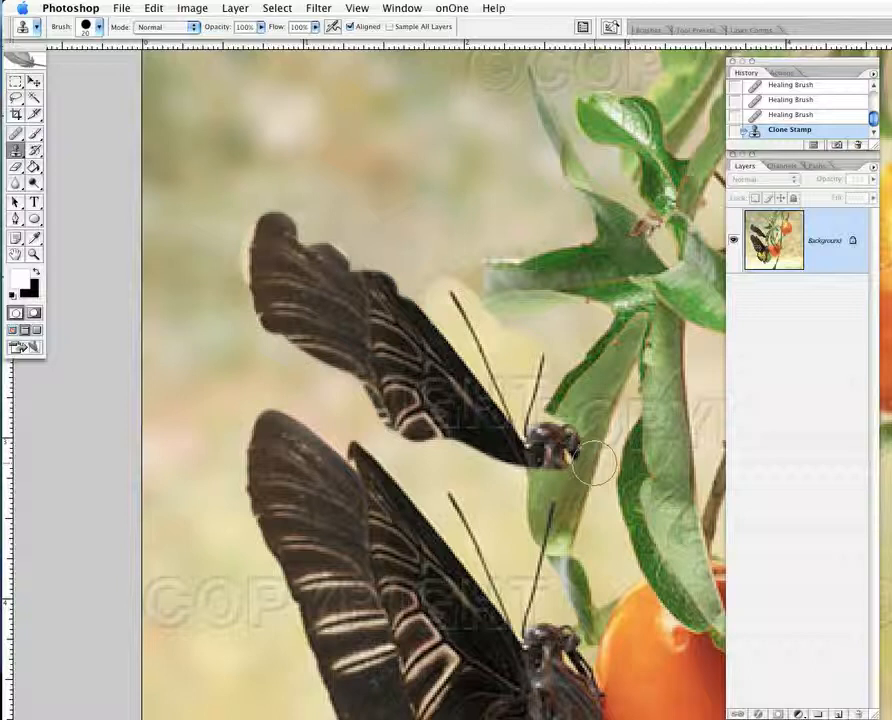
{"action": "left_click", "coordinate": [15, 134]}
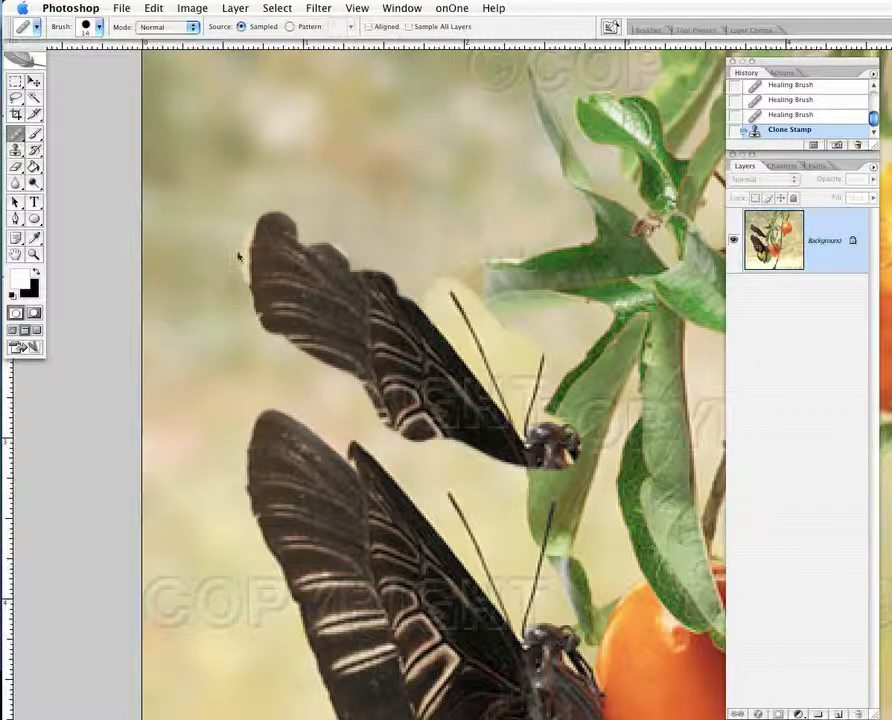
{"action": "left_click", "coordinate": [804, 116]}
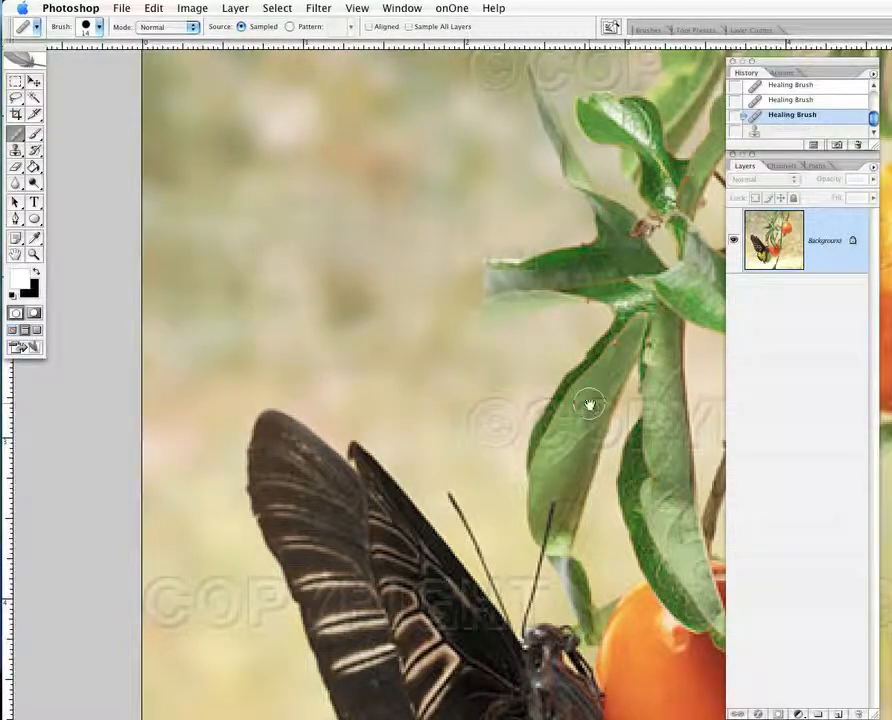
Step: Enter Quick Mask mode and paint a small first mask stroke near the dark wing's tip with a 1 px hard brush
{"action": "left_click_drag", "start_coordinate": [456, 382], "coordinate": [365, 167]}
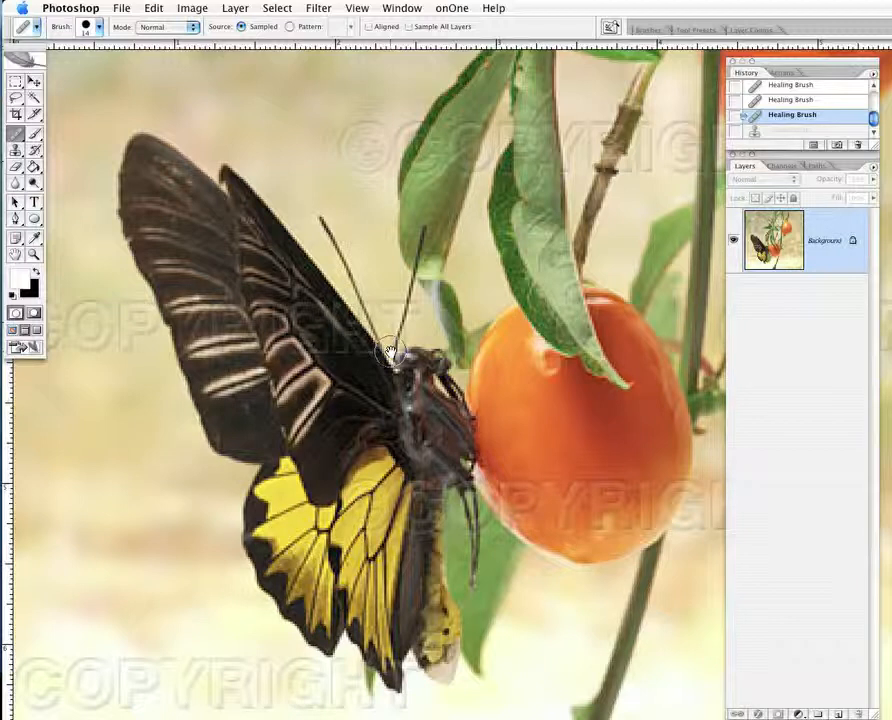
{"action": "left_click", "coordinate": [35, 316]}
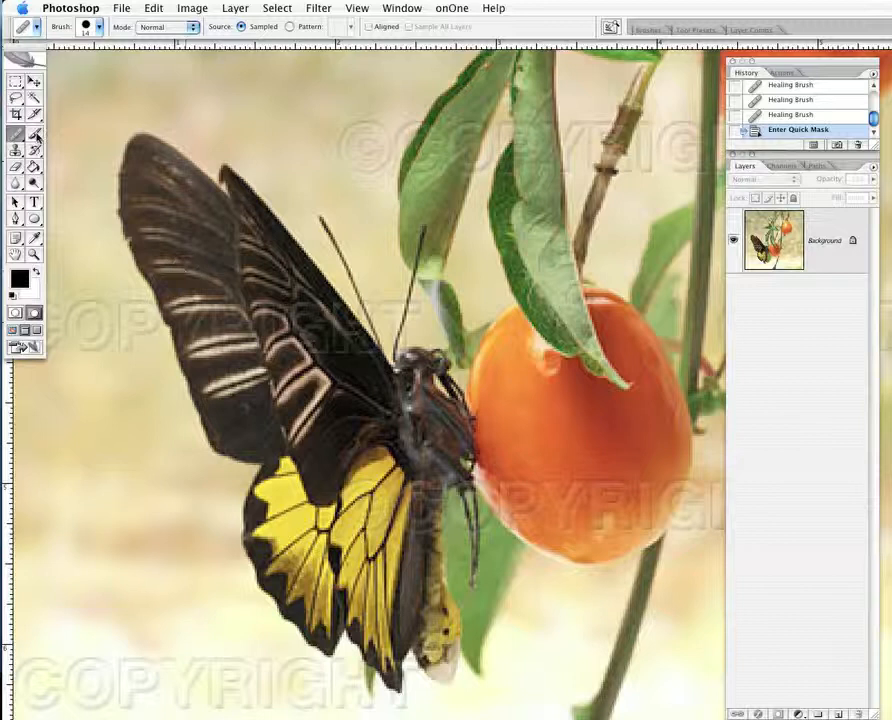
{"action": "key", "text": "b"}
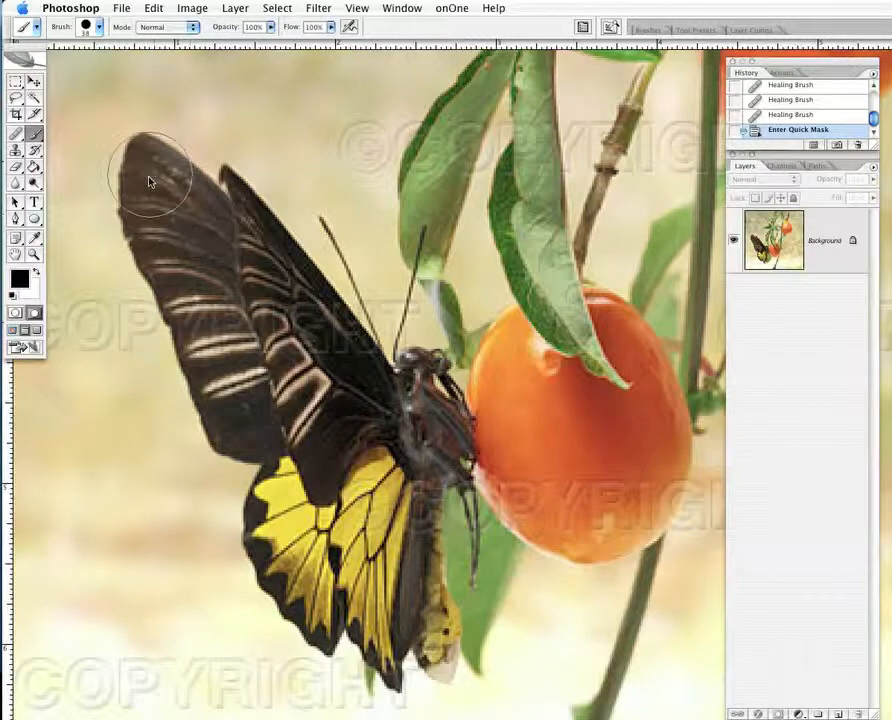
{"action": "right_click", "coordinate": [264, 319]}
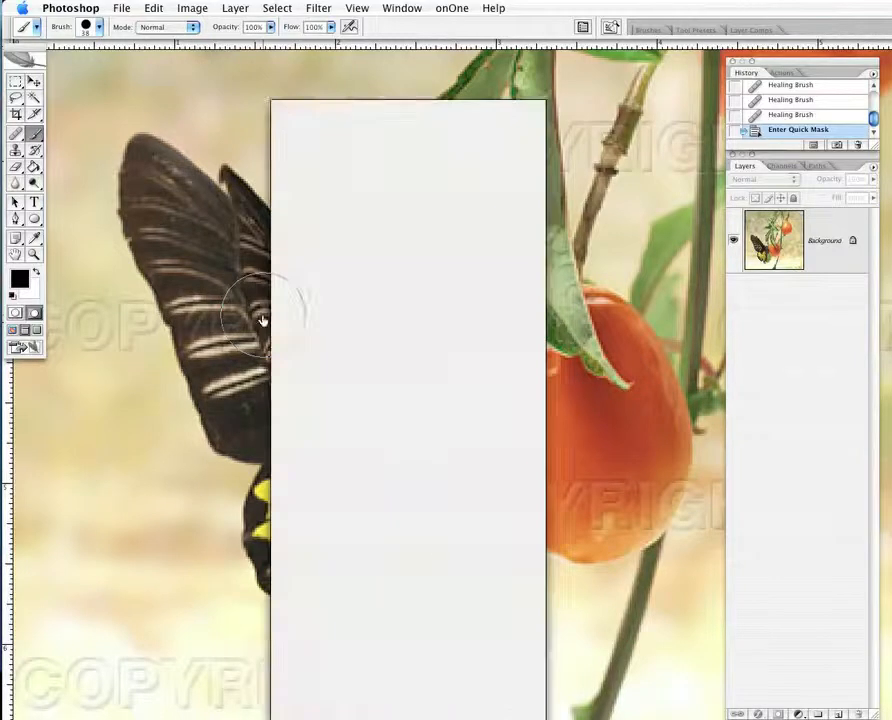
{"action": "mouse_move", "coordinate": [356, 138]}
{"action": "left_mouse_down"}
{"action": "mouse_move", "coordinate": [426, 140]}
{"action": "mouse_move", "coordinate": [292, 135]}
{"action": "left_mouse_up"}
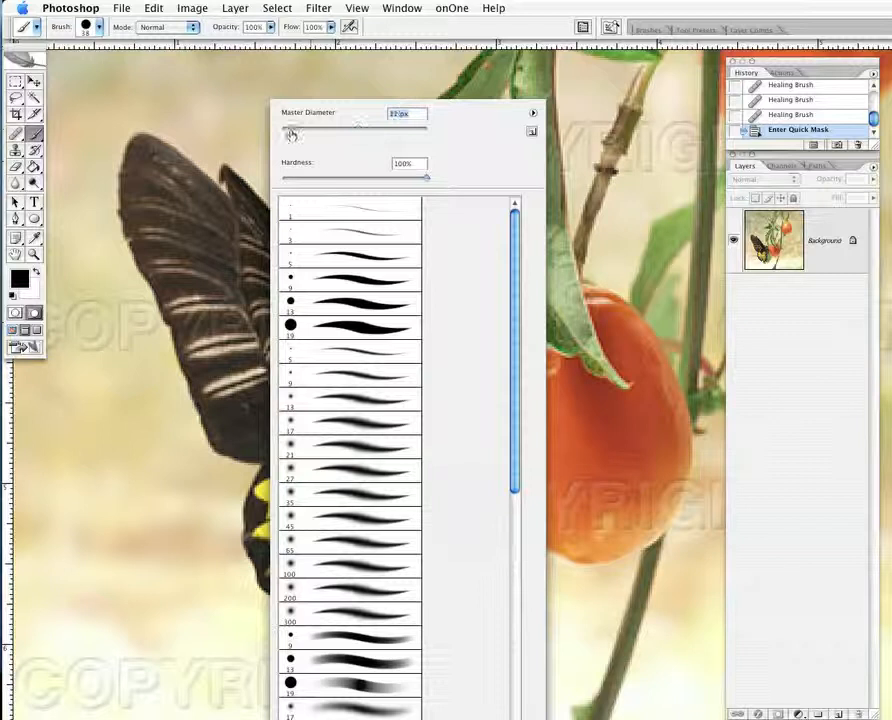
{"action": "left_click", "coordinate": [290, 216]}
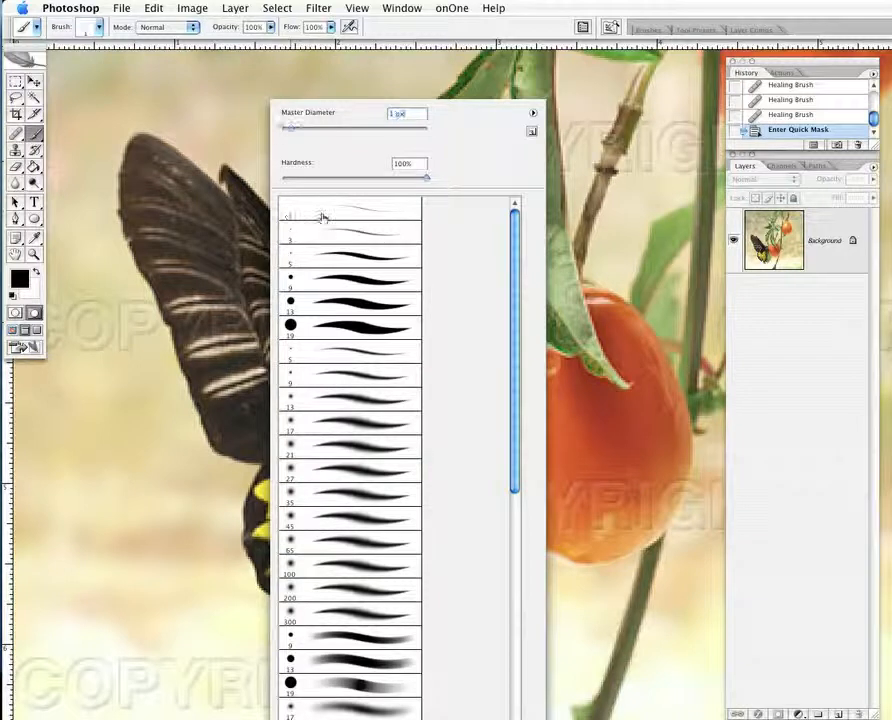
{"action": "mouse_move", "coordinate": [166, 184]}
{"action": "left_mouse_down"}
{"action": "mouse_move", "coordinate": [173, 197]}
{"action": "mouse_move", "coordinate": [163, 184]}
{"action": "left_mouse_up"}
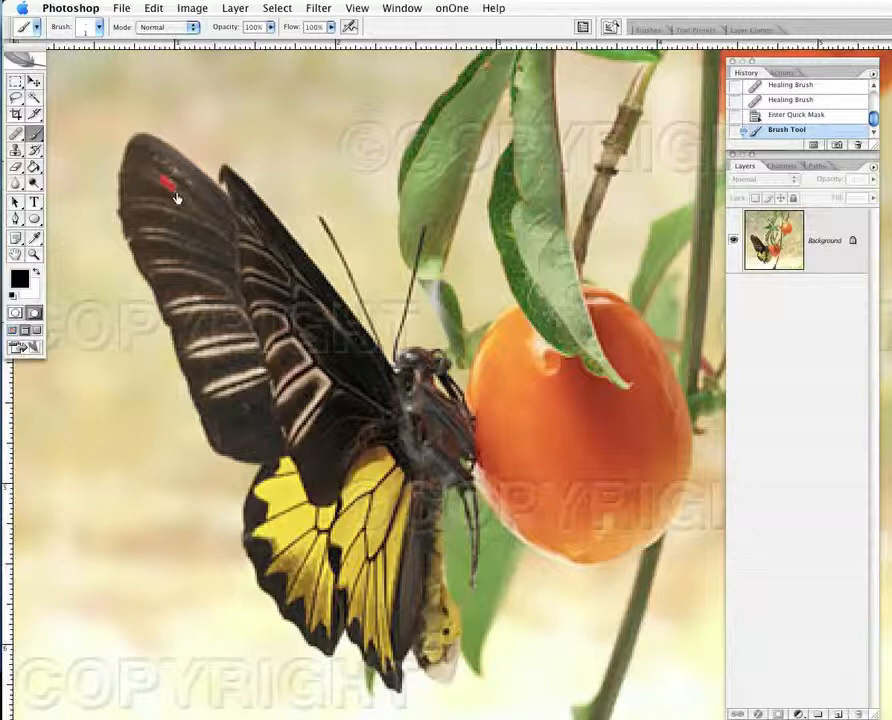
Step: Enlarge the brush to 14 px and paint the mask over the outer part of the dark wing up to its edges
{"action": "right_click", "coordinate": [158, 170]}
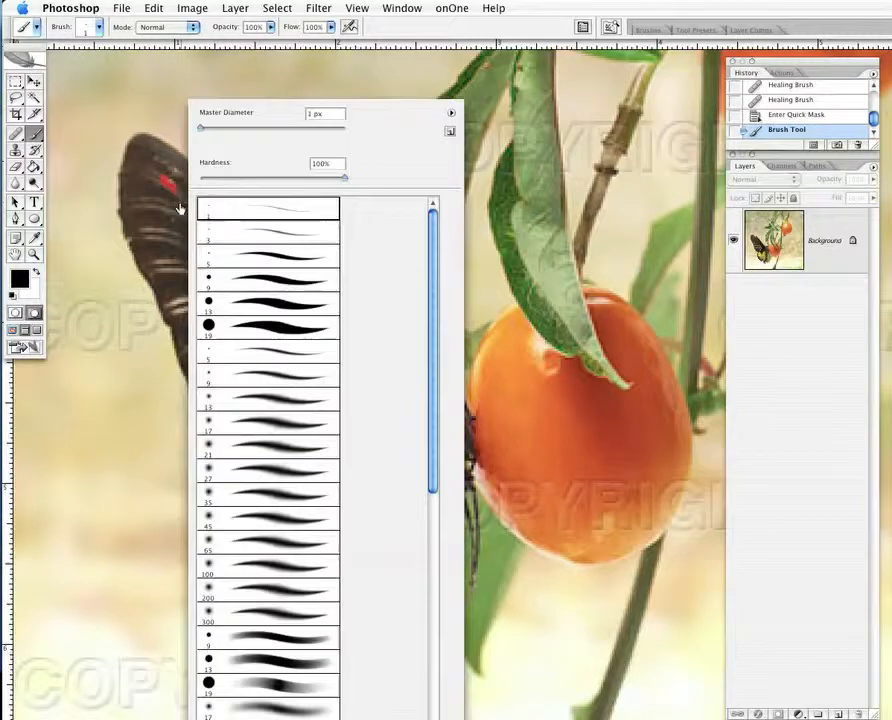
{"action": "left_click_drag", "start_coordinate": [203, 128], "coordinate": [216, 128]}
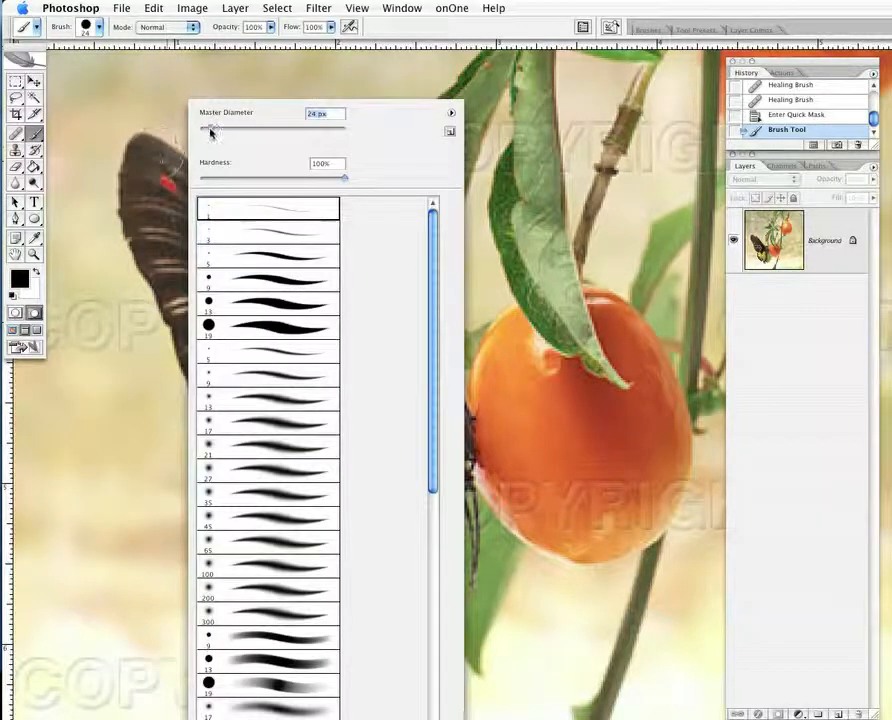
{"action": "left_click", "coordinate": [150, 166]}
{"action": "mouse_move", "coordinate": [150, 166]}
{"action": "left_mouse_down"}
{"action": "mouse_move", "coordinate": [188, 212]}
{"action": "mouse_move", "coordinate": [174, 247]}
{"action": "mouse_move", "coordinate": [156, 177]}
{"action": "mouse_move", "coordinate": [202, 193]}
{"action": "mouse_move", "coordinate": [148, 150]}
{"action": "left_mouse_up"}
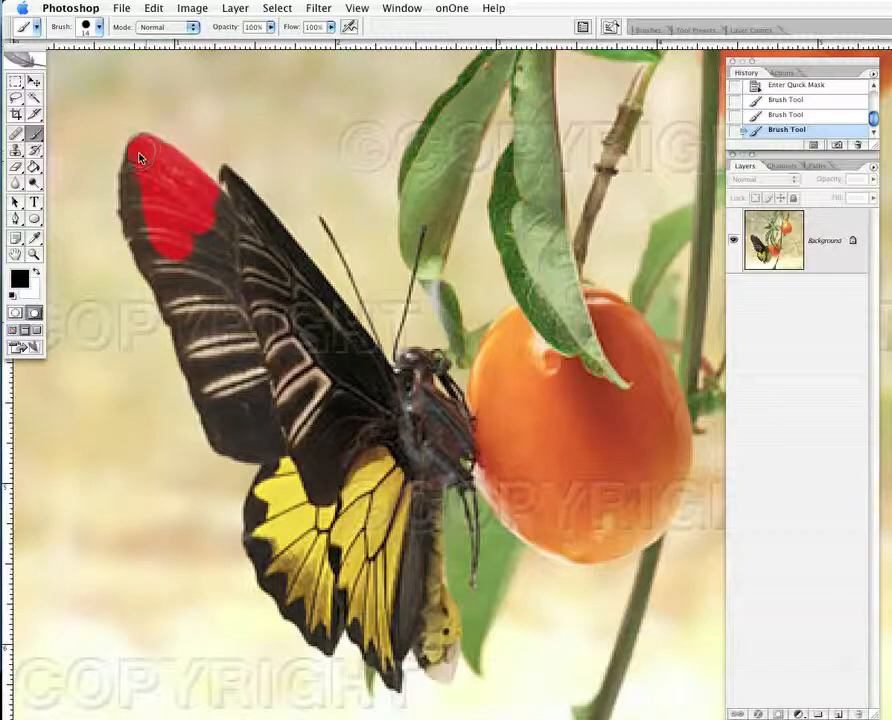
{"action": "left_click_drag", "start_coordinate": [140, 157], "coordinate": [143, 237]}
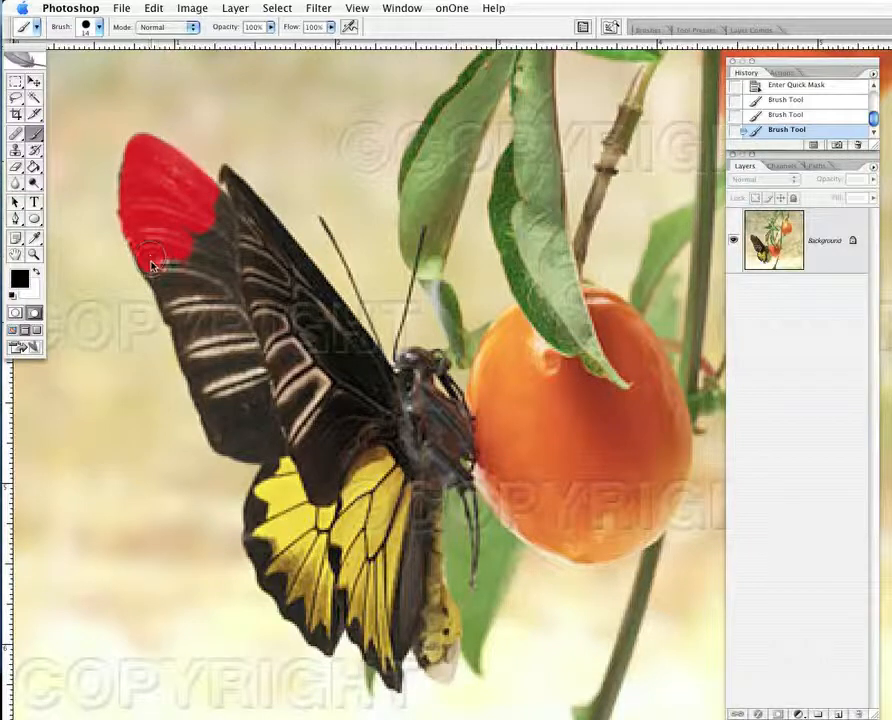
{"action": "mouse_move", "coordinate": [158, 276]}
{"action": "left_mouse_down"}
{"action": "mouse_move", "coordinate": [200, 245]}
{"action": "mouse_move", "coordinate": [211, 209]}
{"action": "left_mouse_up"}
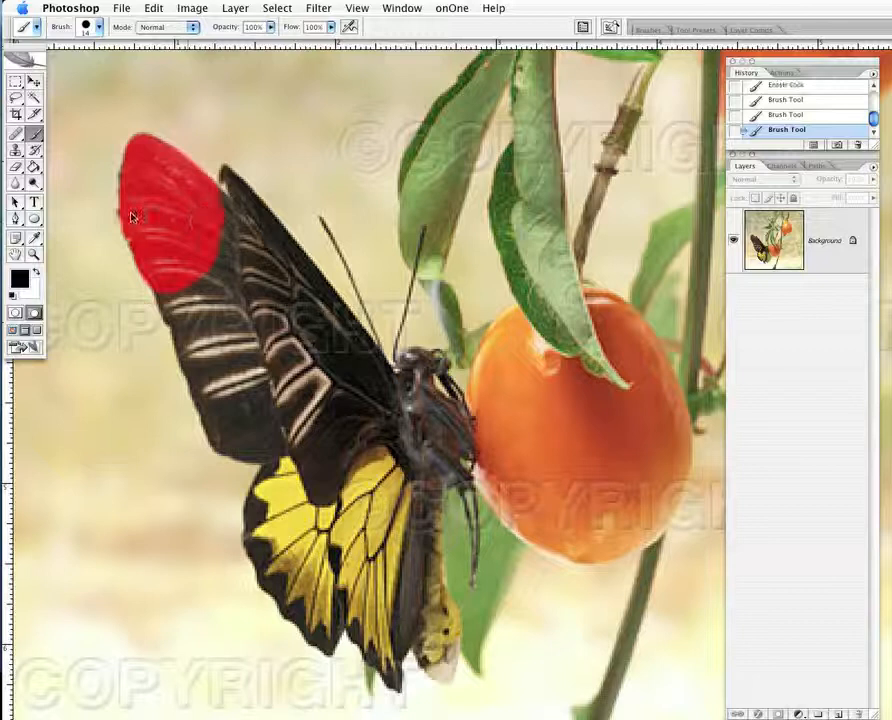
Step: Reduce the brush to 6 px and touch up the mask along the outer edge of the wing tip
{"action": "right_click", "coordinate": [137, 215]}
{"action": "left_click_drag", "start_coordinate": [166, 130], "coordinate": [160, 133]}
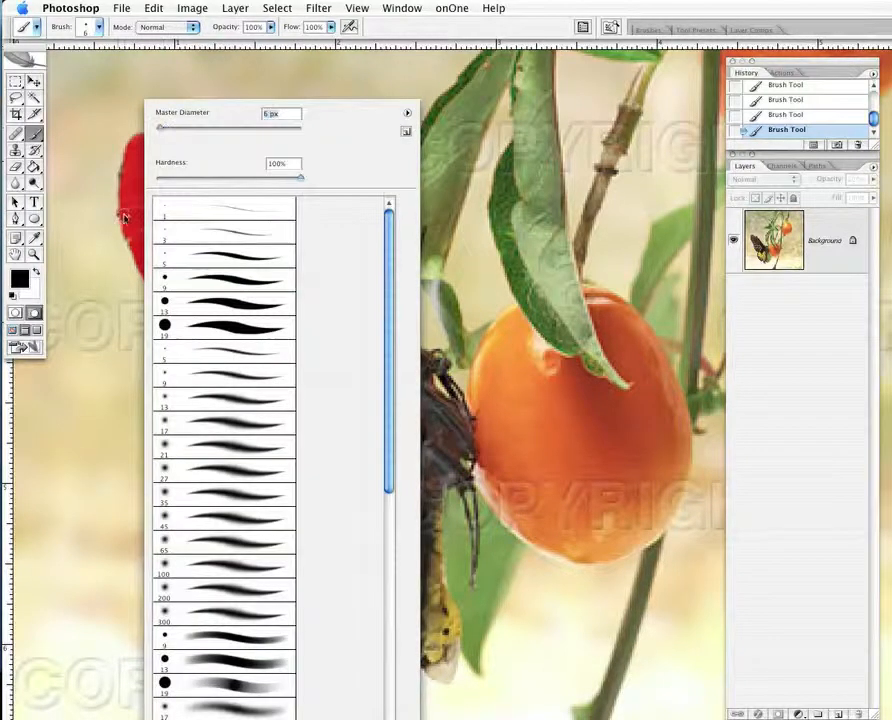
{"action": "left_click", "coordinate": [124, 216]}
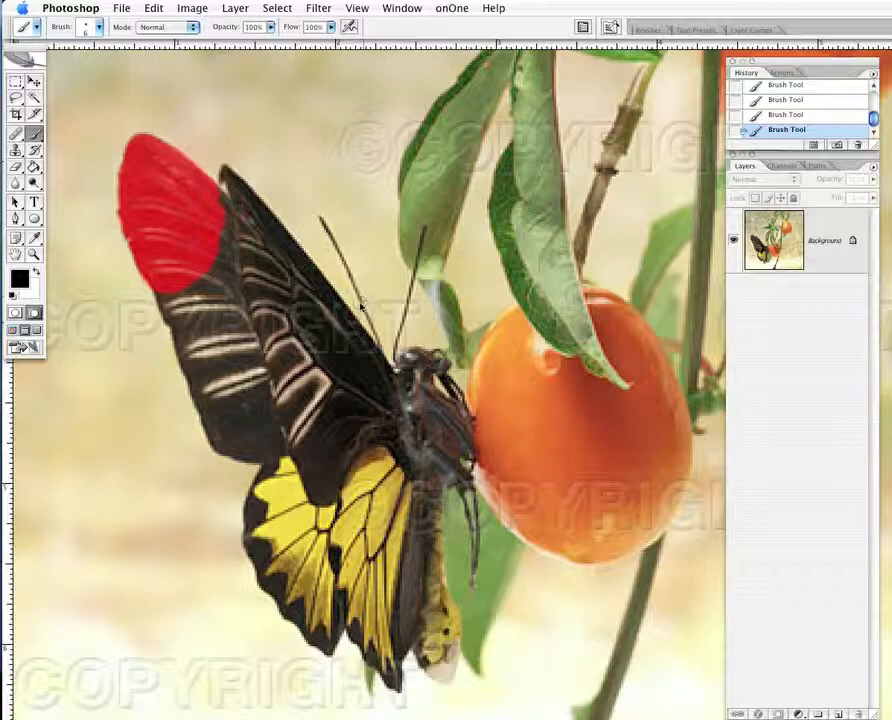
Step: Set the brush to 24 px and paint the mask over the rest of the dark wings, part of the body and an antenna
{"action": "key", "text": "super+plus"}
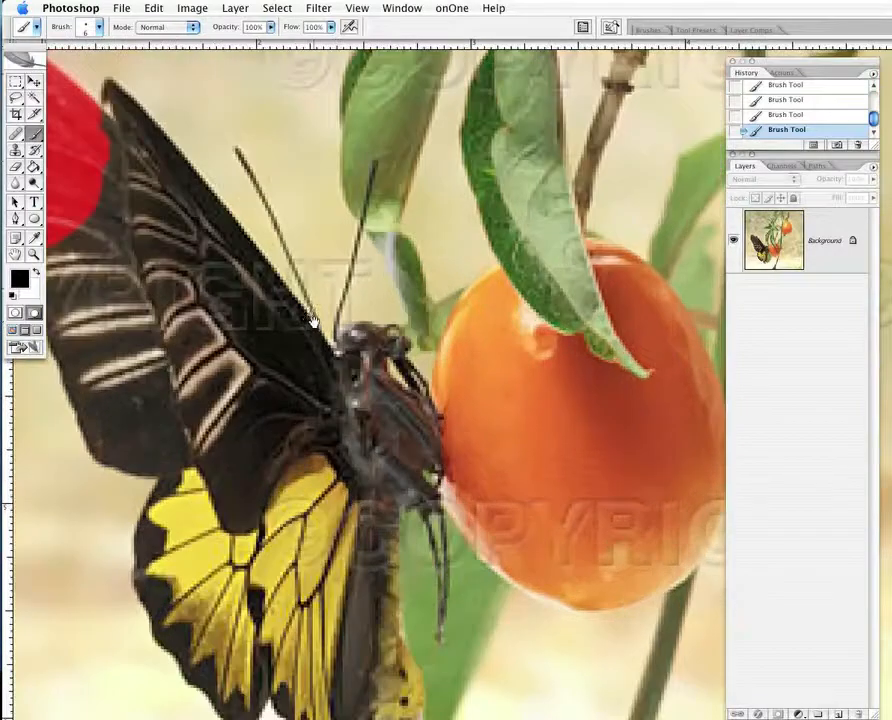
{"action": "left_click_drag", "start_coordinate": [151, 261], "coordinate": [386, 408]}
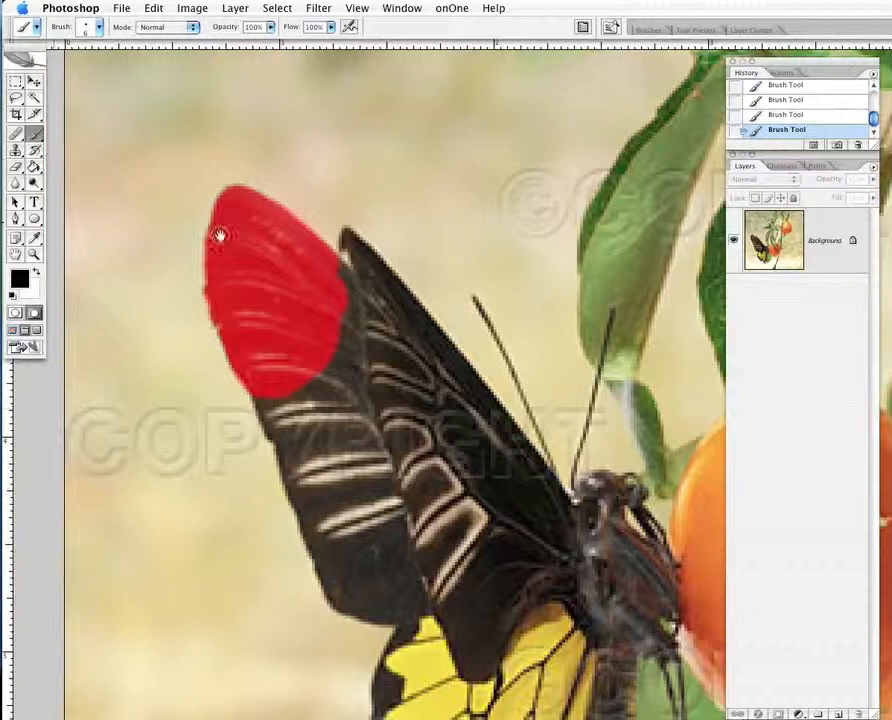
{"action": "right_click", "coordinate": [310, 372]}
{"action": "left_click_drag", "start_coordinate": [350, 128], "coordinate": [362, 128]}
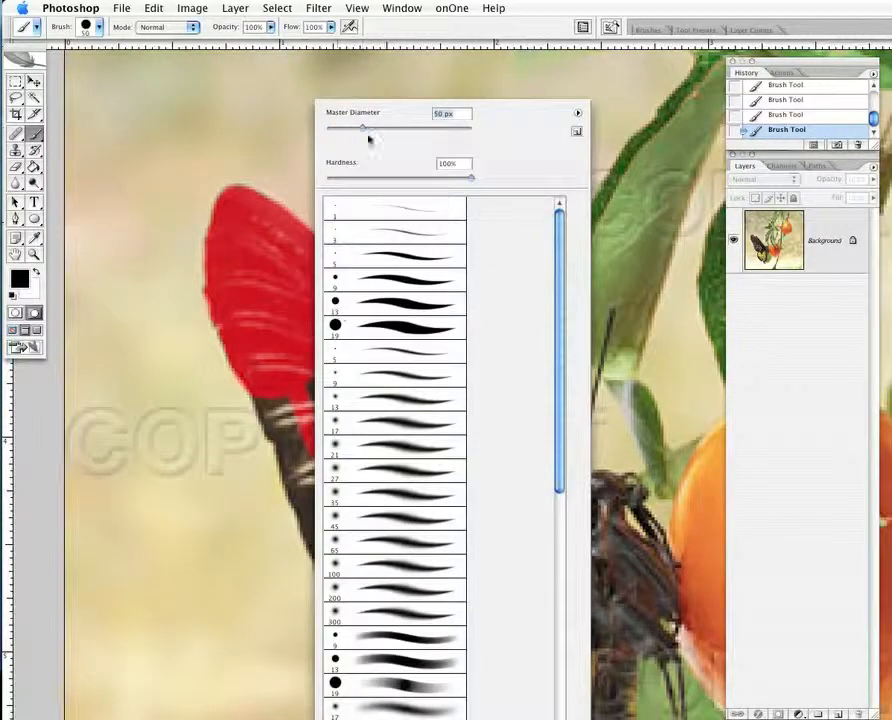
{"action": "mouse_move", "coordinate": [287, 307]}
{"action": "left_mouse_down"}
{"action": "mouse_move", "coordinate": [366, 412]}
{"action": "mouse_move", "coordinate": [343, 319]}
{"action": "left_mouse_up"}
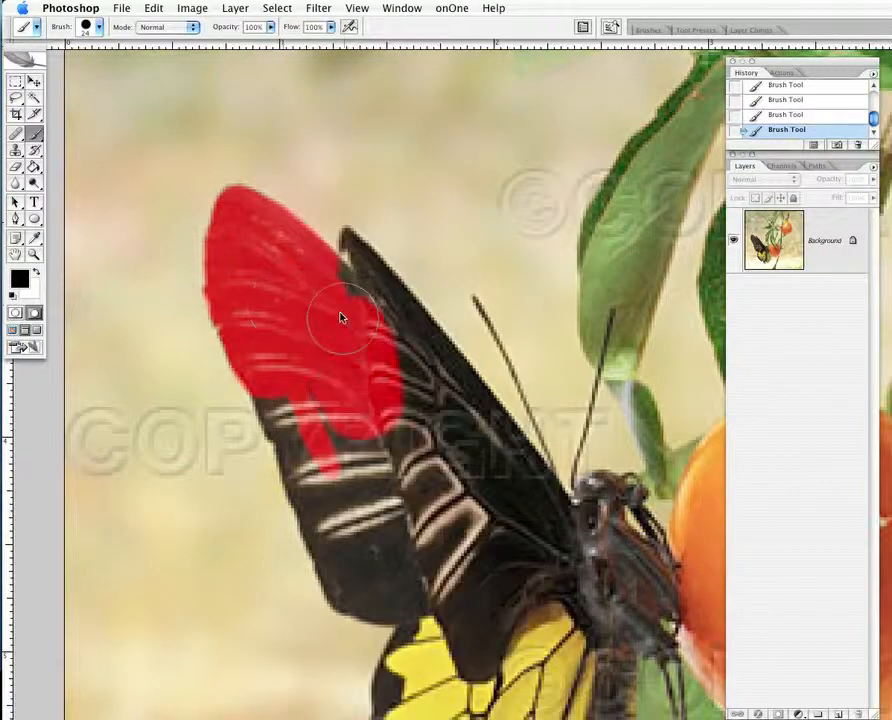
{"action": "mouse_move", "coordinate": [329, 303]}
{"action": "left_mouse_down"}
{"action": "mouse_move", "coordinate": [389, 345]}
{"action": "mouse_move", "coordinate": [470, 478]}
{"action": "mouse_move", "coordinate": [462, 547]}
{"action": "mouse_move", "coordinate": [320, 410]}
{"action": "mouse_move", "coordinate": [290, 396]}
{"action": "mouse_move", "coordinate": [322, 482]}
{"action": "mouse_move", "coordinate": [320, 508]}
{"action": "mouse_move", "coordinate": [354, 582]}
{"action": "mouse_move", "coordinate": [398, 595]}
{"action": "mouse_move", "coordinate": [418, 573]}
{"action": "mouse_move", "coordinate": [449, 638]}
{"action": "mouse_move", "coordinate": [504, 583]}
{"action": "mouse_move", "coordinate": [575, 590]}
{"action": "mouse_move", "coordinate": [590, 548]}
{"action": "mouse_move", "coordinate": [547, 539]}
{"action": "mouse_move", "coordinate": [476, 427]}
{"action": "mouse_move", "coordinate": [478, 352]}
{"action": "mouse_move", "coordinate": [512, 297]}
{"action": "left_mouse_up"}
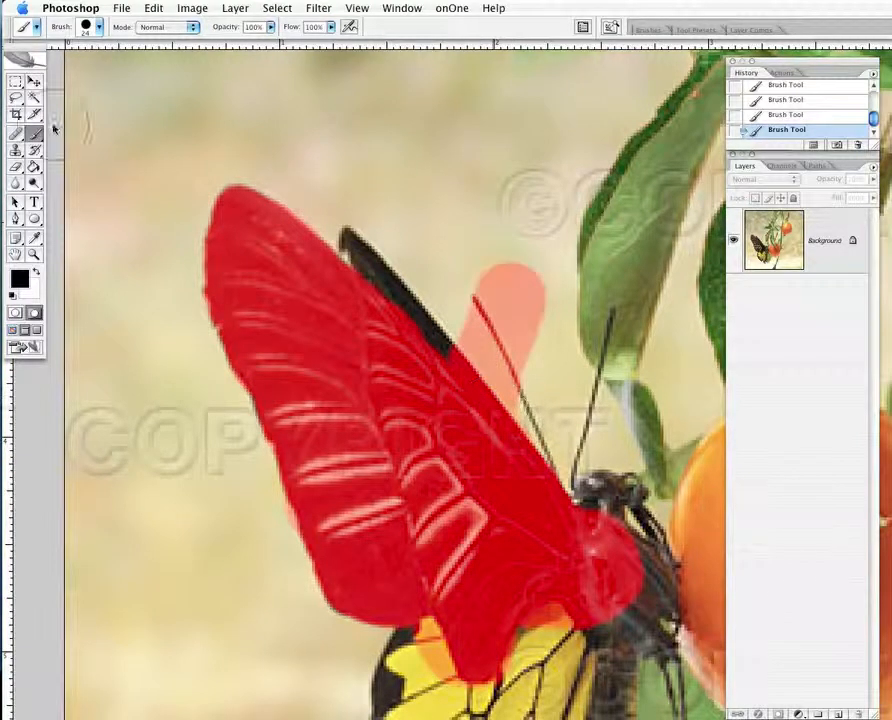
Step: Erase the excess mask around the nearer antenna beside the dark wing with a 23 px eraser
{"action": "left_click", "coordinate": [15, 166]}
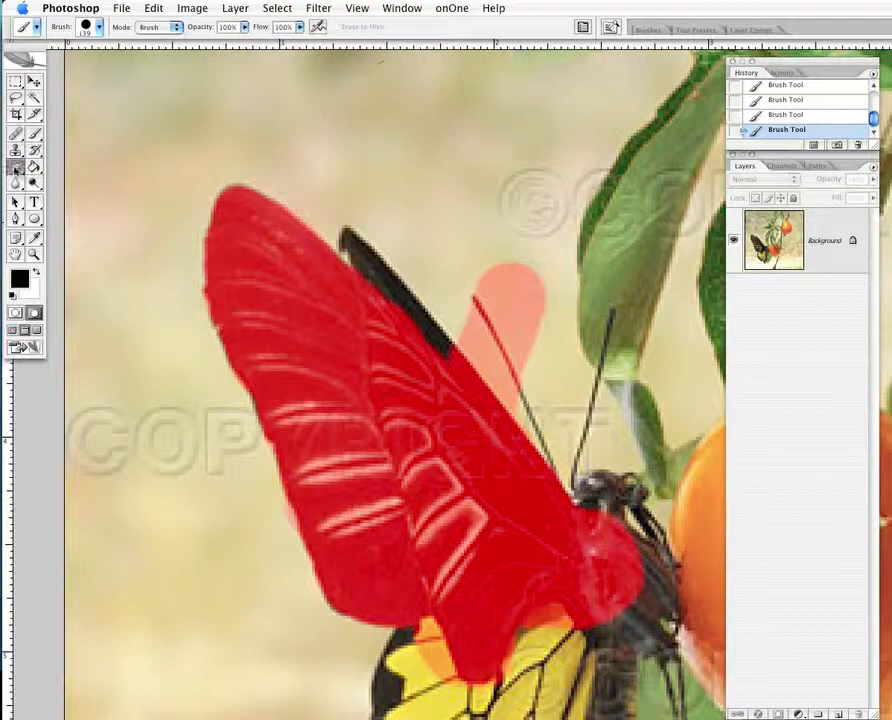
{"action": "right_click", "coordinate": [481, 247]}
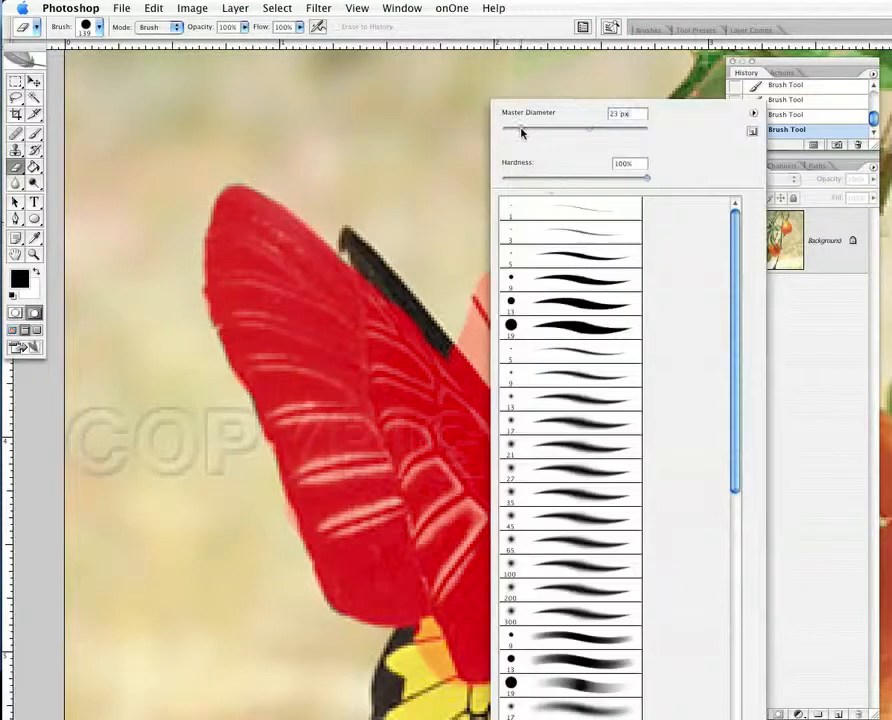
{"action": "left_click", "coordinate": [472, 154]}
{"action": "mouse_move", "coordinate": [523, 257]}
{"action": "left_mouse_down"}
{"action": "mouse_move", "coordinate": [543, 314]}
{"action": "mouse_move", "coordinate": [511, 341]}
{"action": "mouse_move", "coordinate": [482, 317]}
{"action": "mouse_move", "coordinate": [478, 334]}
{"action": "mouse_move", "coordinate": [522, 364]}
{"action": "mouse_move", "coordinate": [581, 436]}
{"action": "left_mouse_up"}
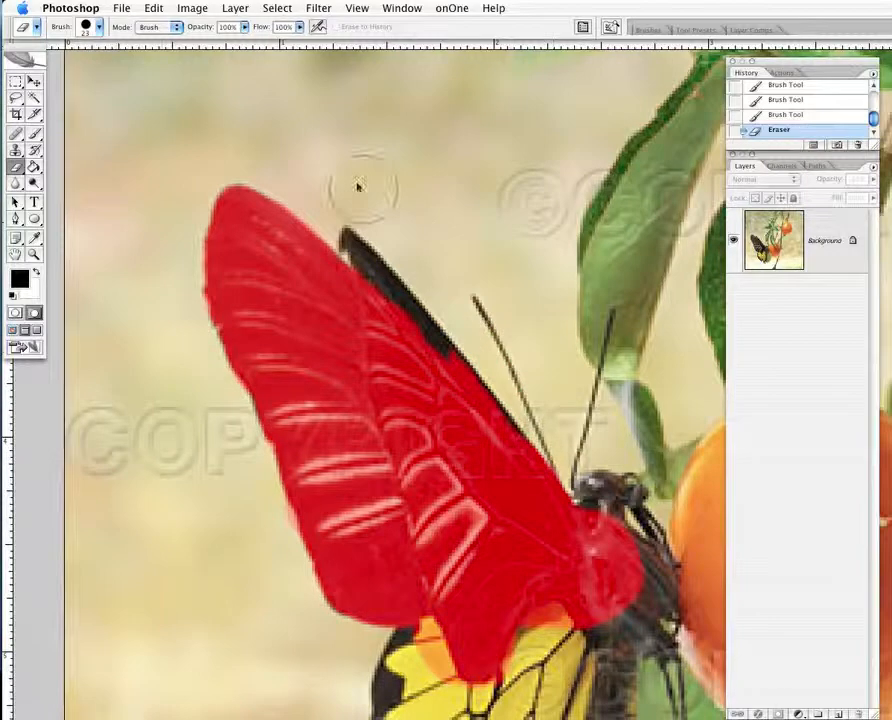
Step: Try erasing a band of the mask across the outer dark wing and undo that stroke
{"action": "left_click", "coordinate": [170, 305]}
{"action": "left_click_drag", "start_coordinate": [334, 166], "coordinate": [256, 374]}
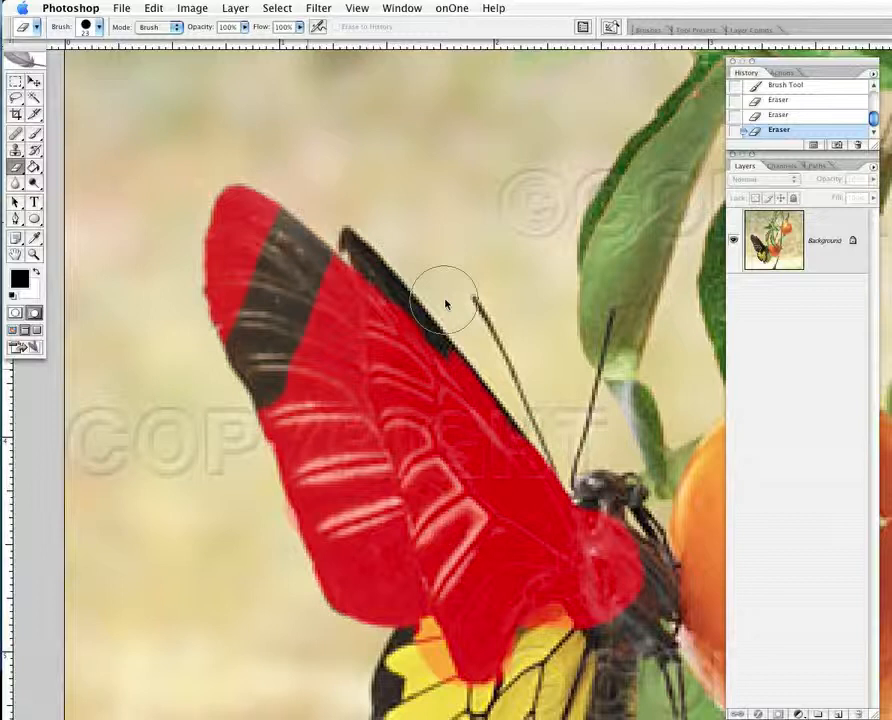
{"action": "key", "text": "super+z"}
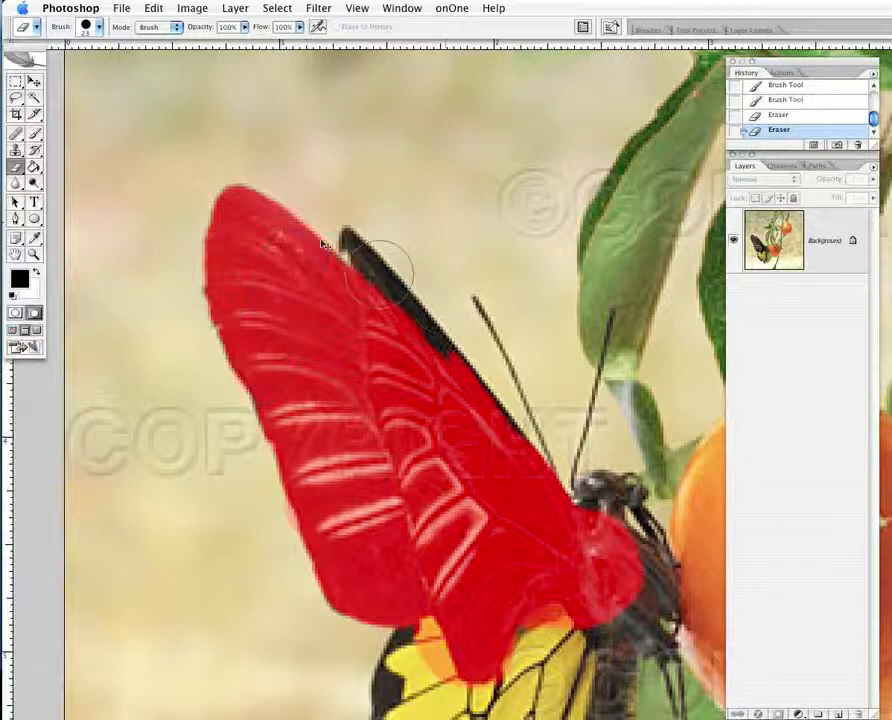
Step: Paint the mask over the rear dark wing up to its tip with the 24 px brush and erase the spill along its outer edge
{"action": "key", "text": "b"}
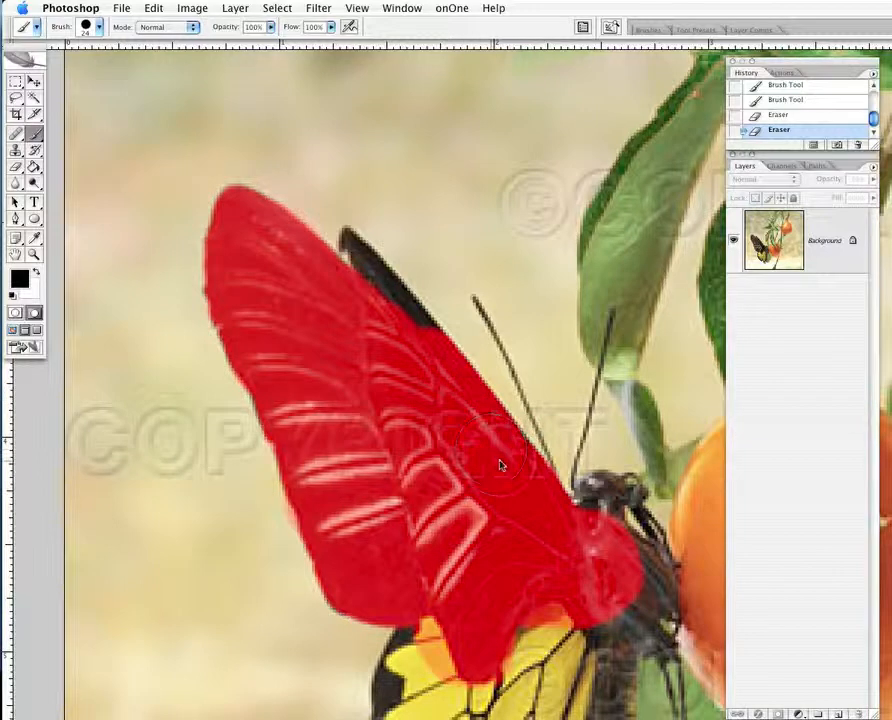
{"action": "mouse_move", "coordinate": [400, 350]}
{"action": "left_mouse_down"}
{"action": "mouse_move", "coordinate": [392, 320]}
{"action": "mouse_move", "coordinate": [380, 316]}
{"action": "mouse_move", "coordinate": [344, 254]}
{"action": "left_mouse_up"}
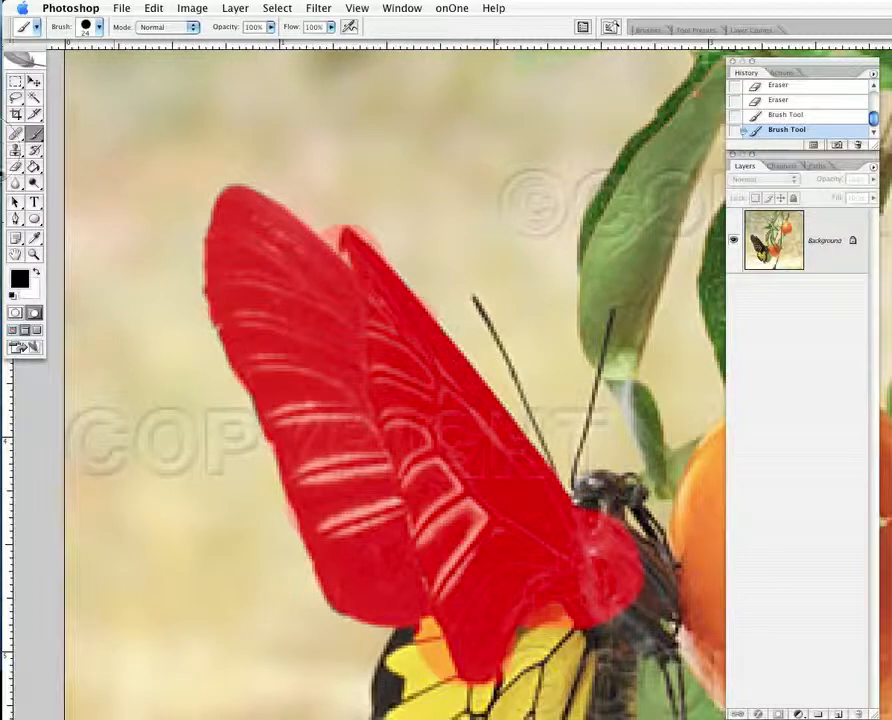
{"action": "left_click", "coordinate": [16, 168]}
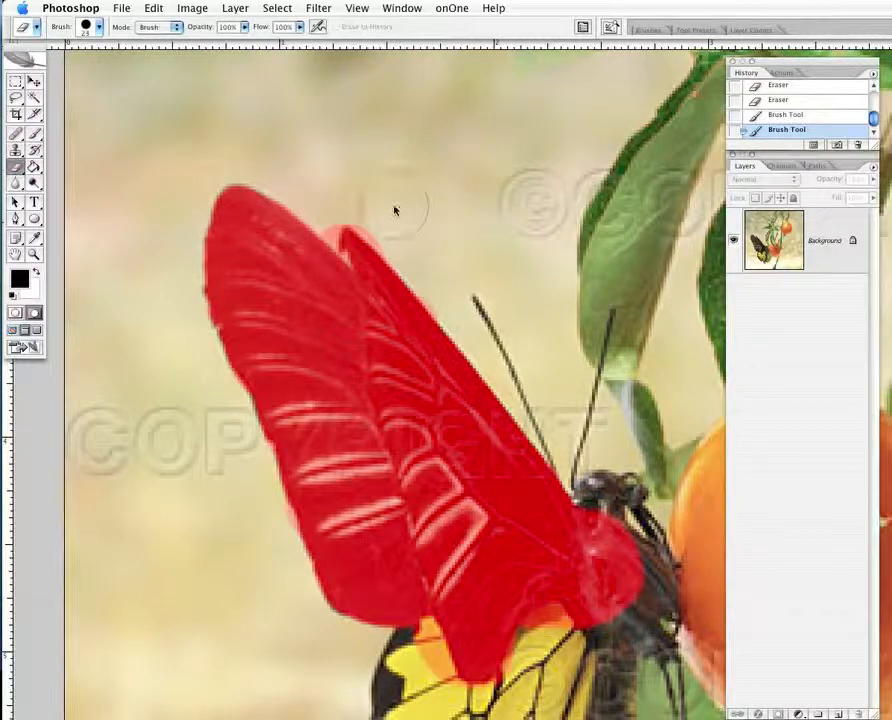
{"action": "left_click", "coordinate": [385, 214]}
{"action": "left_click", "coordinate": [389, 221]}
{"action": "left_click", "coordinate": [394, 231]}
{"action": "left_click", "coordinate": [404, 243]}
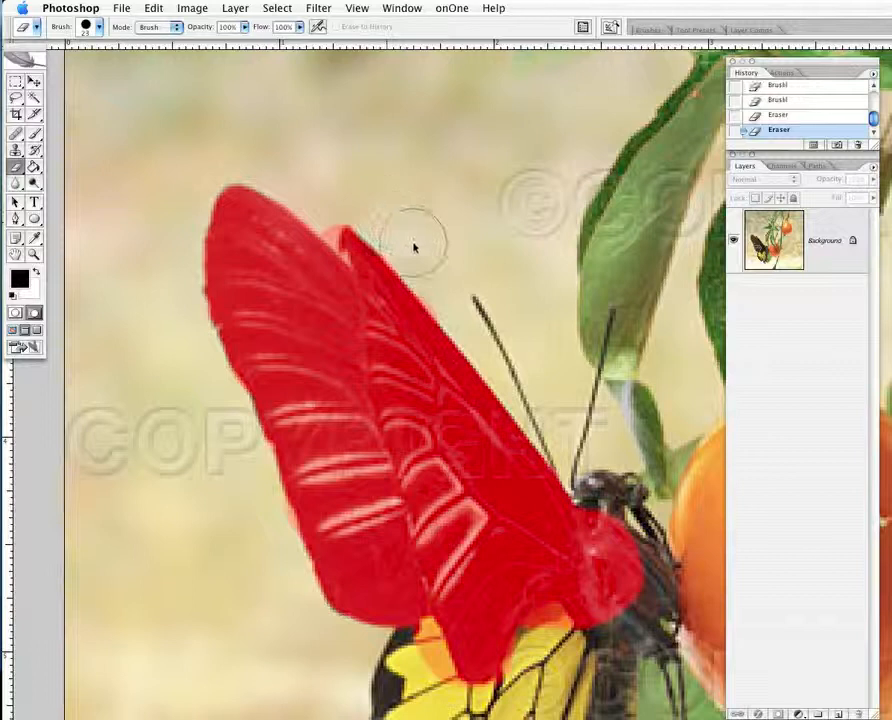
Step: Reduce the eraser to 6 px and clean the mask out of the notch between the two dark wing tips
{"action": "right_click", "coordinate": [340, 164]}
{"action": "left_click_drag", "start_coordinate": [372, 129], "coordinate": [361, 130]}
{"action": "left_click", "coordinate": [330, 213]}
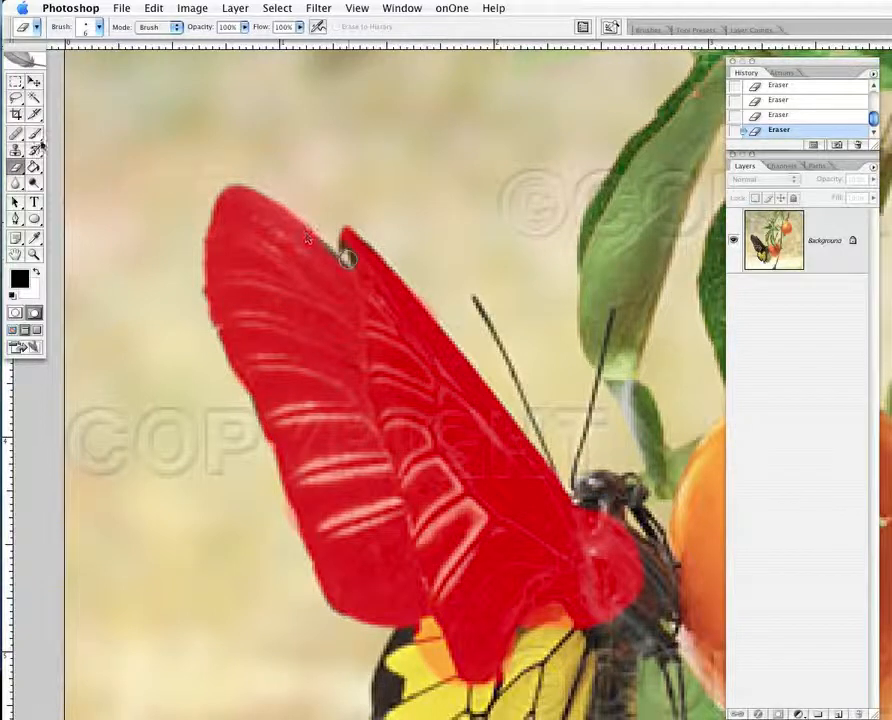
Step: Set the brush to 7 px and repaint the mask on the wing edges inside the notch between the tips
{"action": "key", "text": "b"}
{"action": "right_click", "coordinate": [400, 124]}
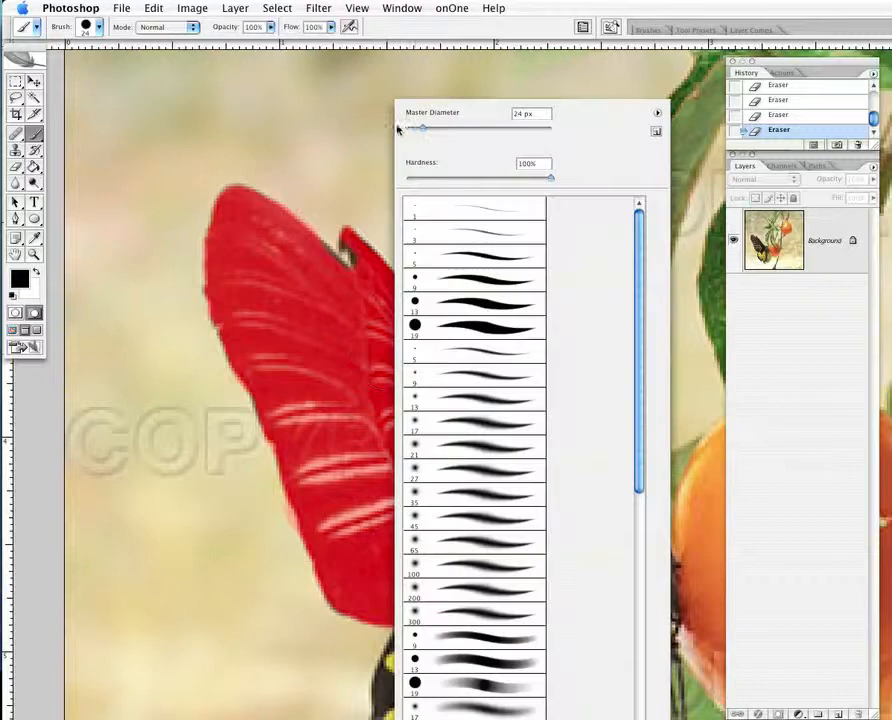
{"action": "left_click", "coordinate": [410, 130]}
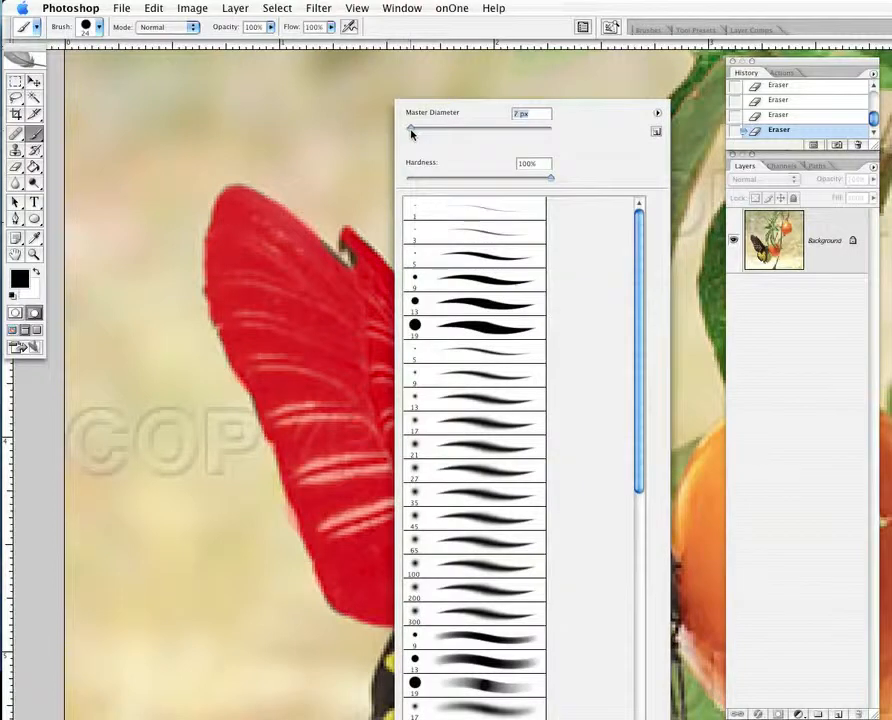
{"action": "left_click", "coordinate": [362, 270]}
{"action": "mouse_move", "coordinate": [357, 254]}
{"action": "left_mouse_down"}
{"action": "mouse_move", "coordinate": [349, 241]}
{"action": "mouse_move", "coordinate": [349, 250]}
{"action": "left_mouse_up"}
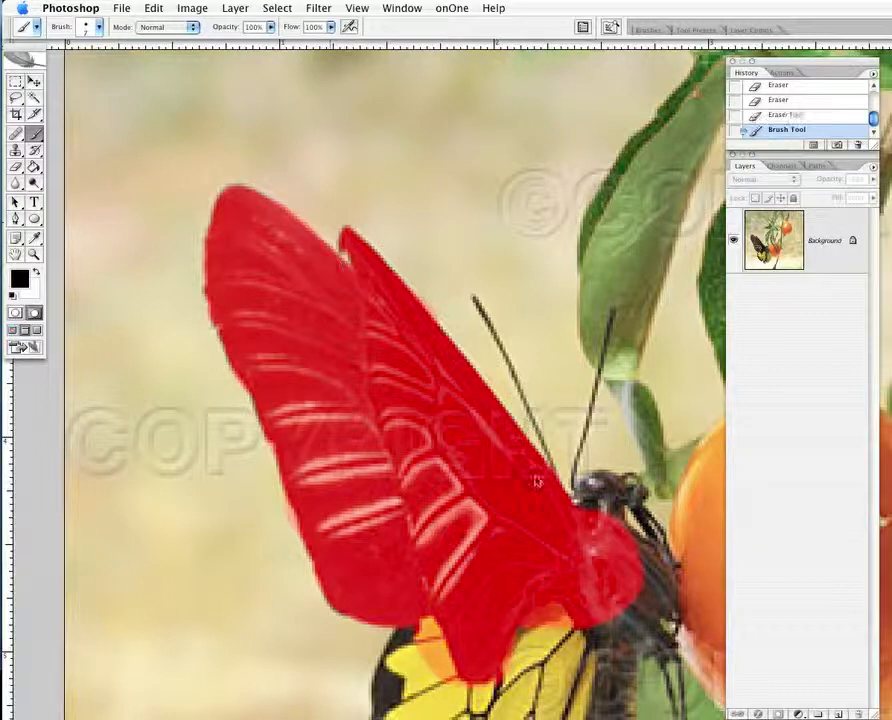
Step: Enlarge the brush to 16 px and paint the mask over the upper outer part of the yellow hindwing
{"action": "key", "text": "space"}
{"action": "left_click_drag", "start_coordinate": [414, 507], "coordinate": [285, 374]}
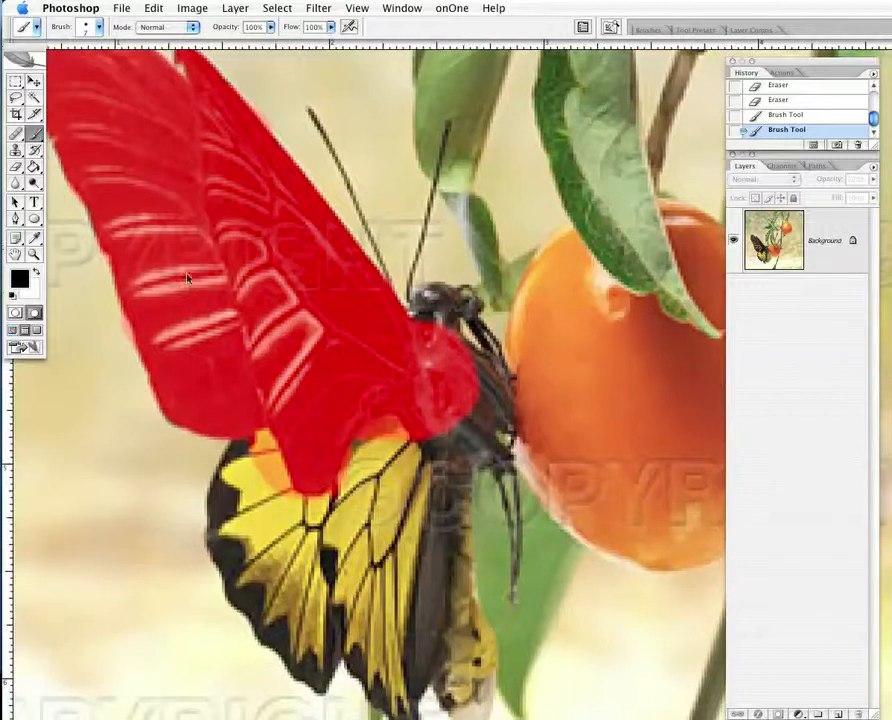
{"action": "left_click", "coordinate": [252, 463]}
{"action": "right_click", "coordinate": [253, 461]}
{"action": "left_click", "coordinate": [282, 129]}
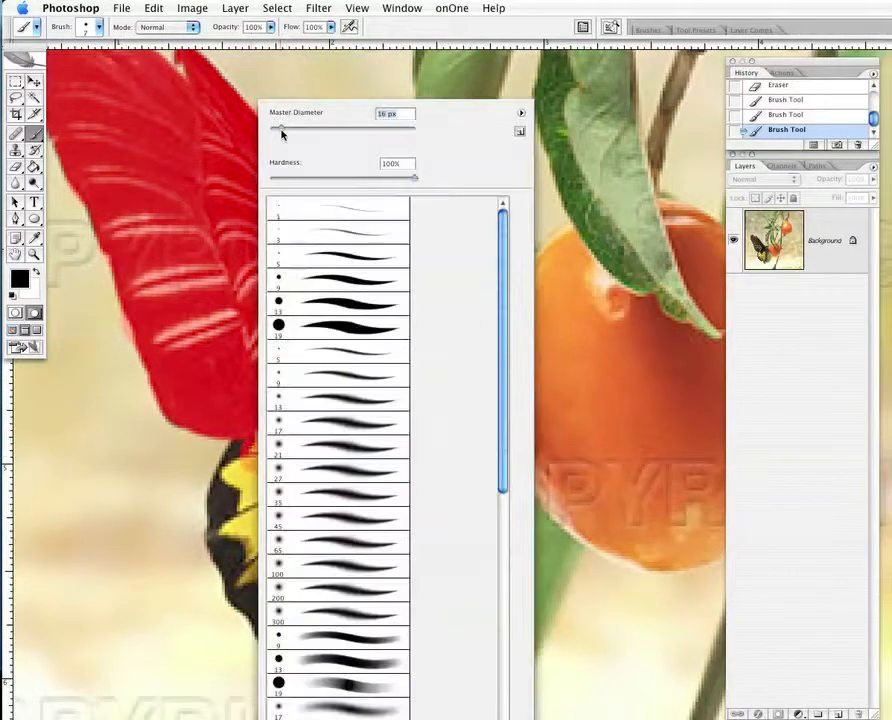
{"action": "left_click_drag", "start_coordinate": [234, 538], "coordinate": [247, 468]}
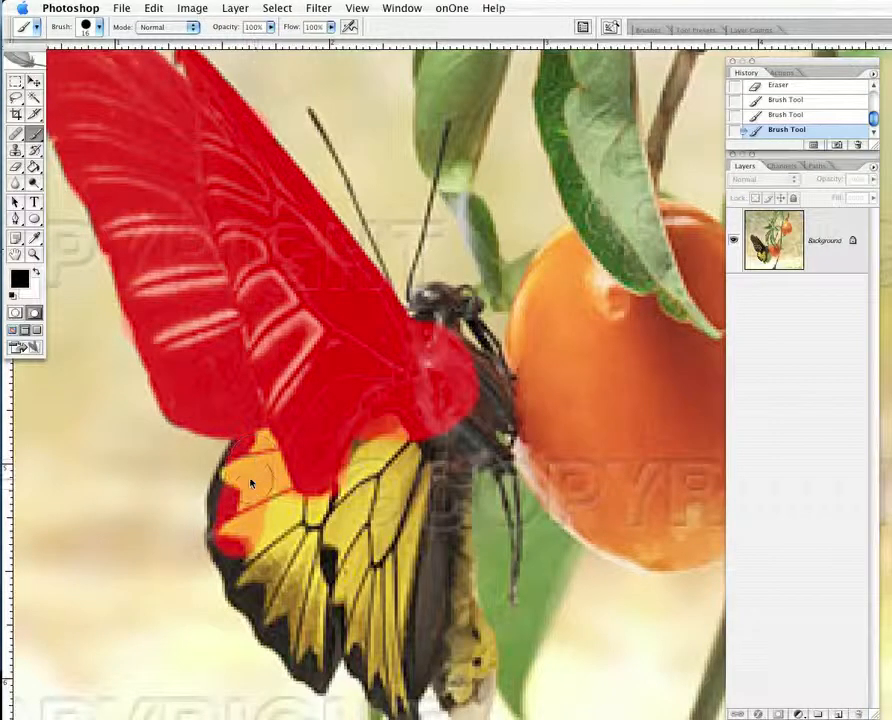
{"action": "mouse_move", "coordinate": [246, 467]}
{"action": "left_mouse_down"}
{"action": "mouse_move", "coordinate": [230, 556]}
{"action": "mouse_move", "coordinate": [252, 574]}
{"action": "left_mouse_up"}
{"action": "left_click_drag", "start_coordinate": [335, 485], "coordinate": [317, 505]}
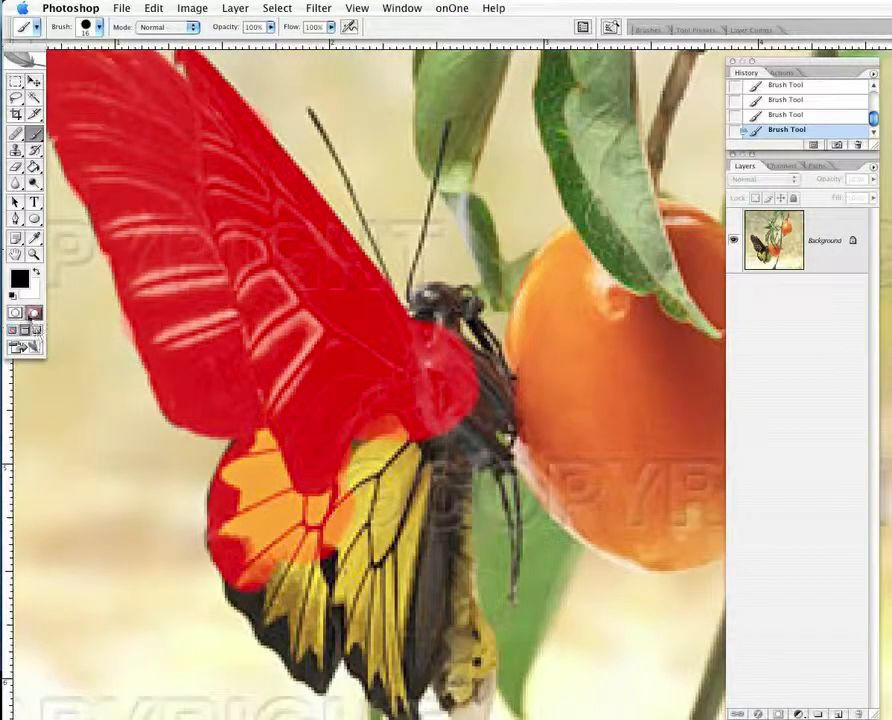
Step: Change the Quick Mask overlay color to blue with 75% opacity
{"action": "double_click", "coordinate": [34, 313]}
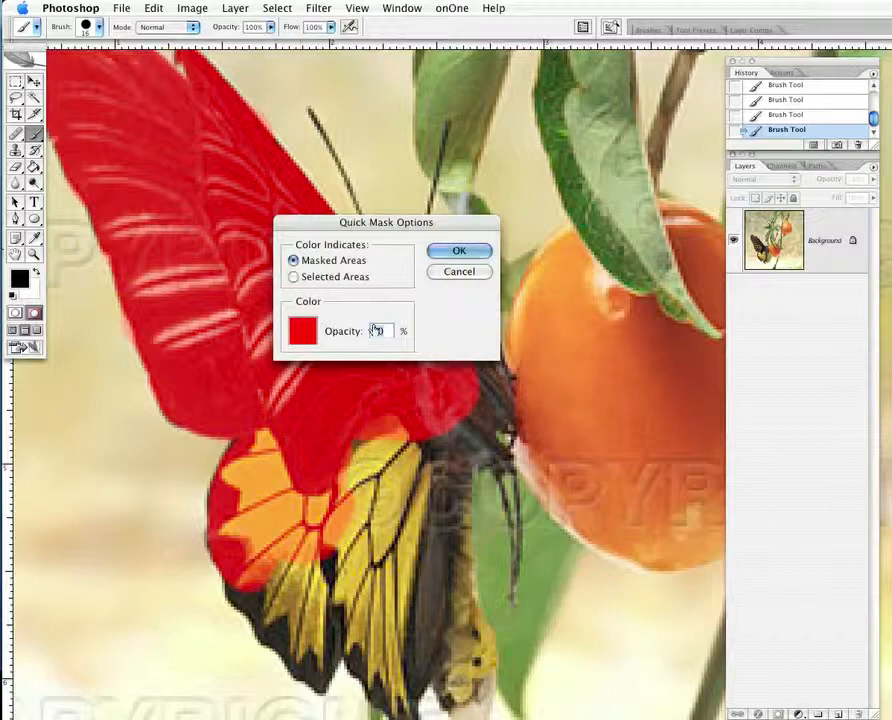
{"action": "left_click", "coordinate": [302, 330]}
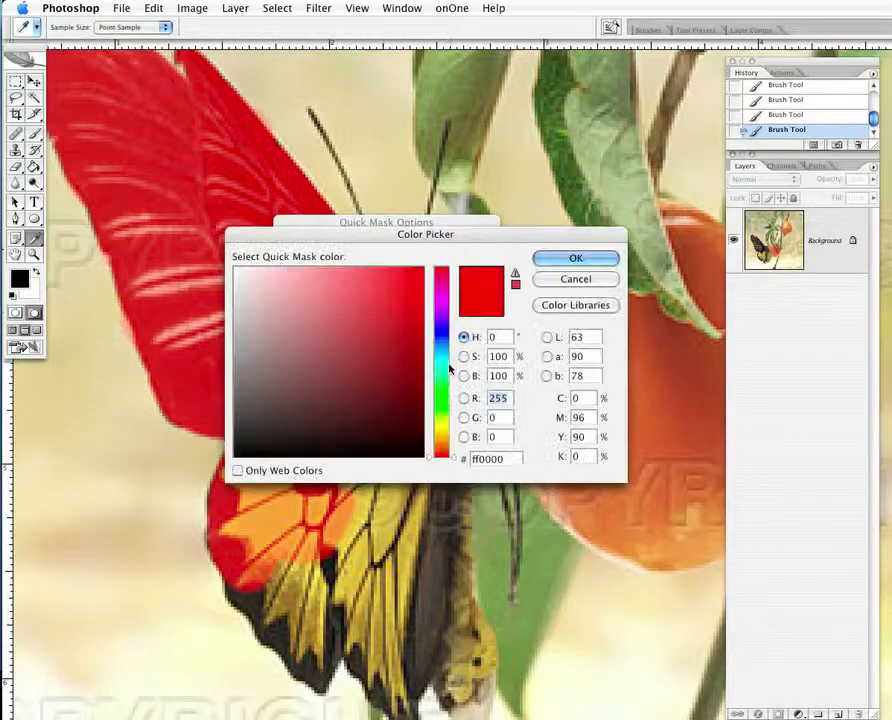
{"action": "left_click", "coordinate": [442, 336]}
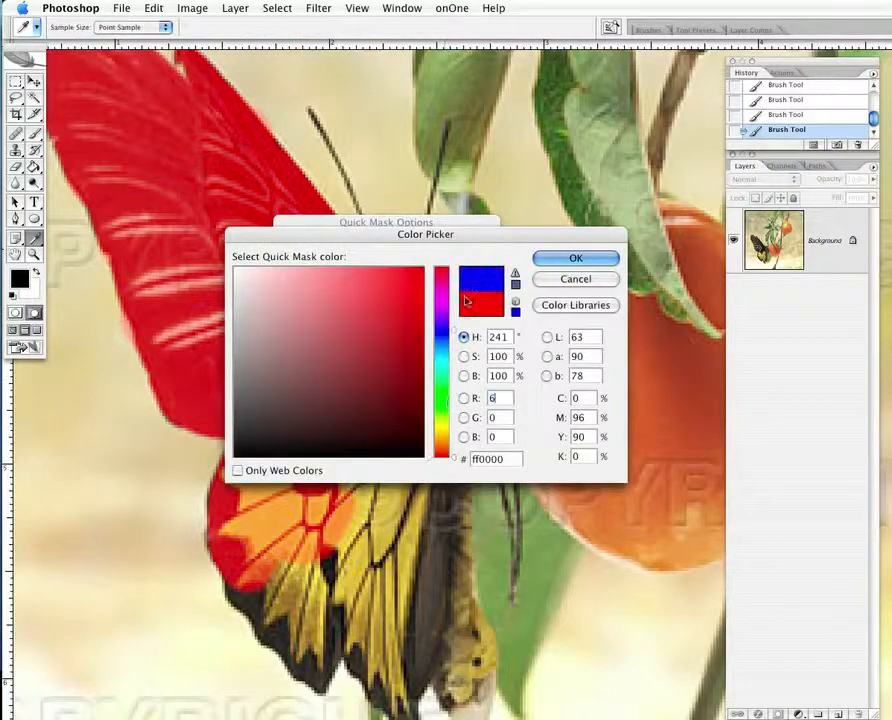
{"action": "left_click", "coordinate": [574, 258]}
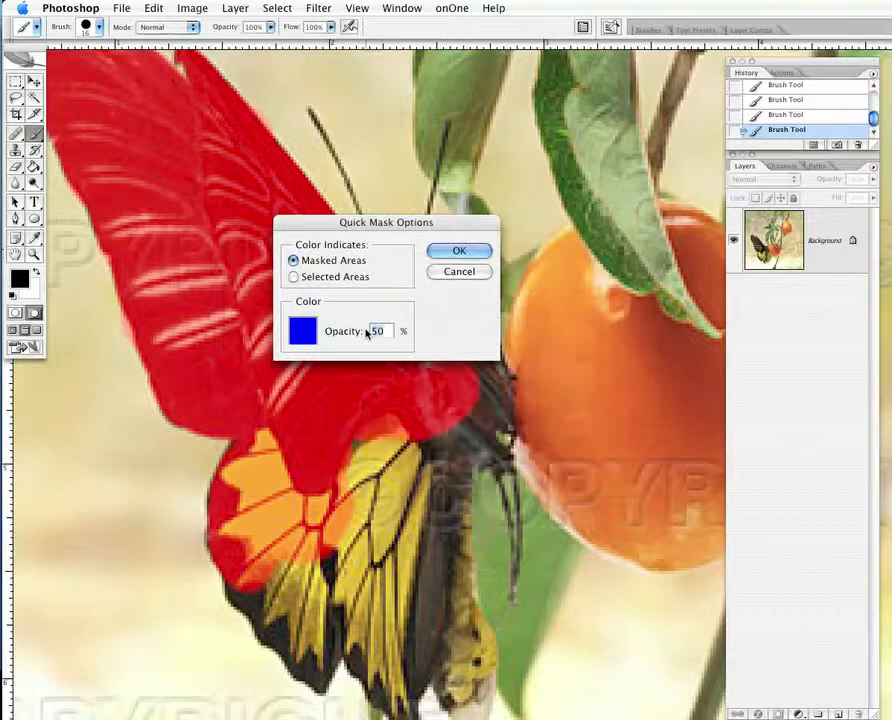
{"action": "type", "text": "75"}
{"action": "key", "text": "Return"}
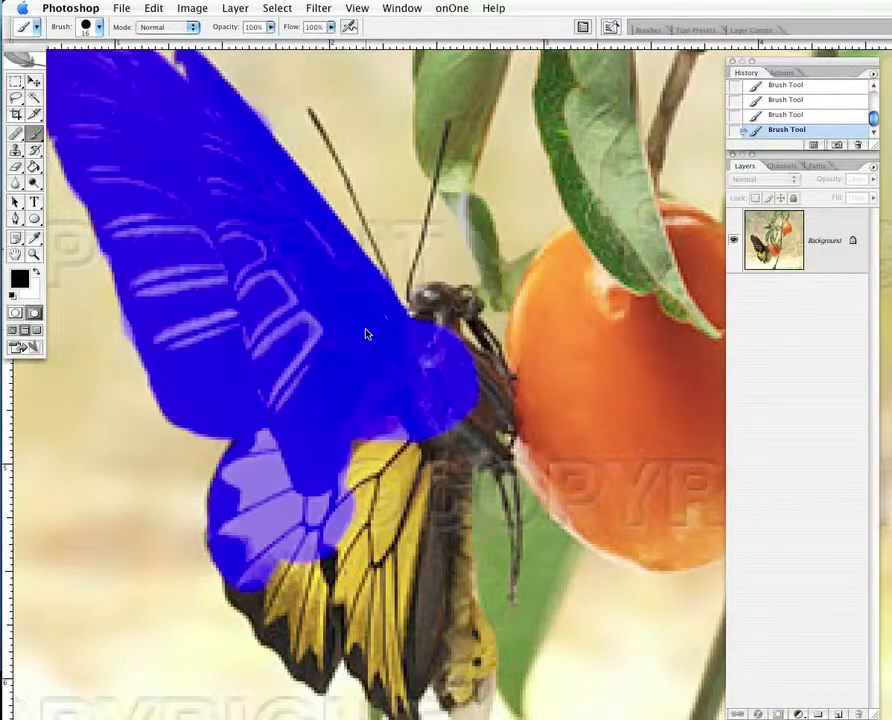
Step: Paint the mask over the rest of the yellow hindwings, reducing the brush to 5 px for their lower tips
{"action": "mouse_move", "coordinate": [354, 456]}
{"action": "left_mouse_down"}
{"action": "mouse_move", "coordinate": [414, 462]}
{"action": "mouse_move", "coordinate": [450, 570]}
{"action": "mouse_move", "coordinate": [420, 615]}
{"action": "mouse_move", "coordinate": [385, 600]}
{"action": "mouse_move", "coordinate": [335, 600]}
{"action": "mouse_move", "coordinate": [297, 578]}
{"action": "mouse_move", "coordinate": [250, 590]}
{"action": "mouse_move", "coordinate": [306, 658]}
{"action": "mouse_move", "coordinate": [365, 635]}
{"action": "left_mouse_up"}
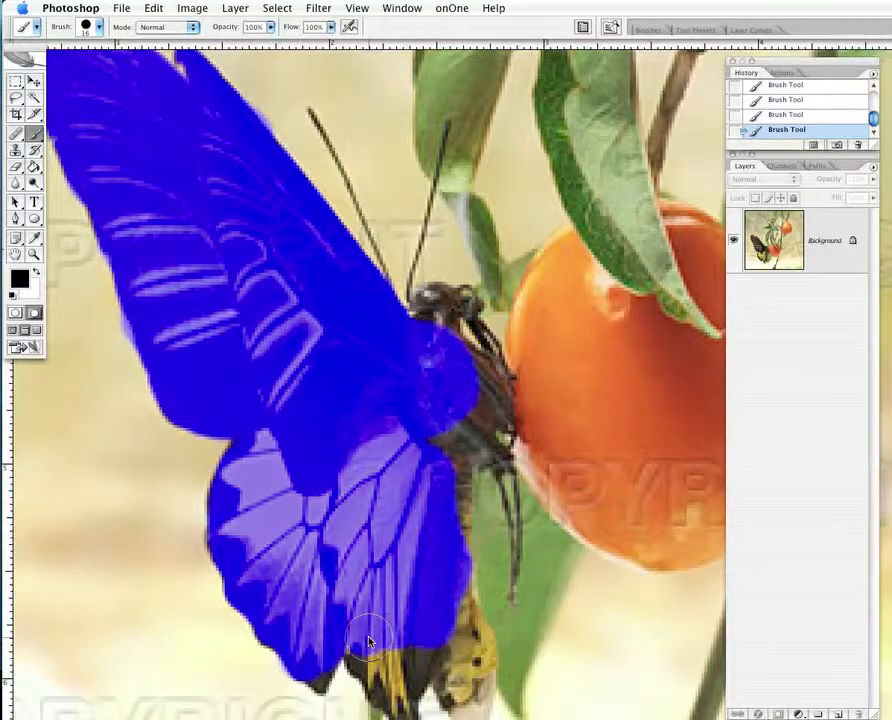
{"action": "right_click", "coordinate": [388, 118]}
{"action": "left_click_drag", "start_coordinate": [396, 131], "coordinate": [391, 130]}
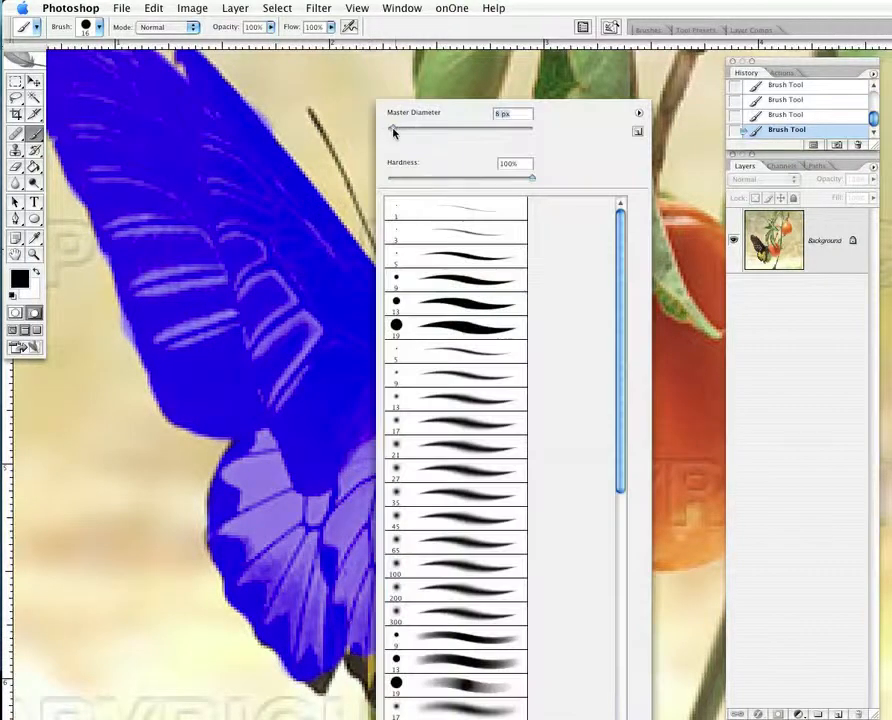
{"action": "left_click", "coordinate": [300, 662]}
{"action": "right_click", "coordinate": [302, 666]}
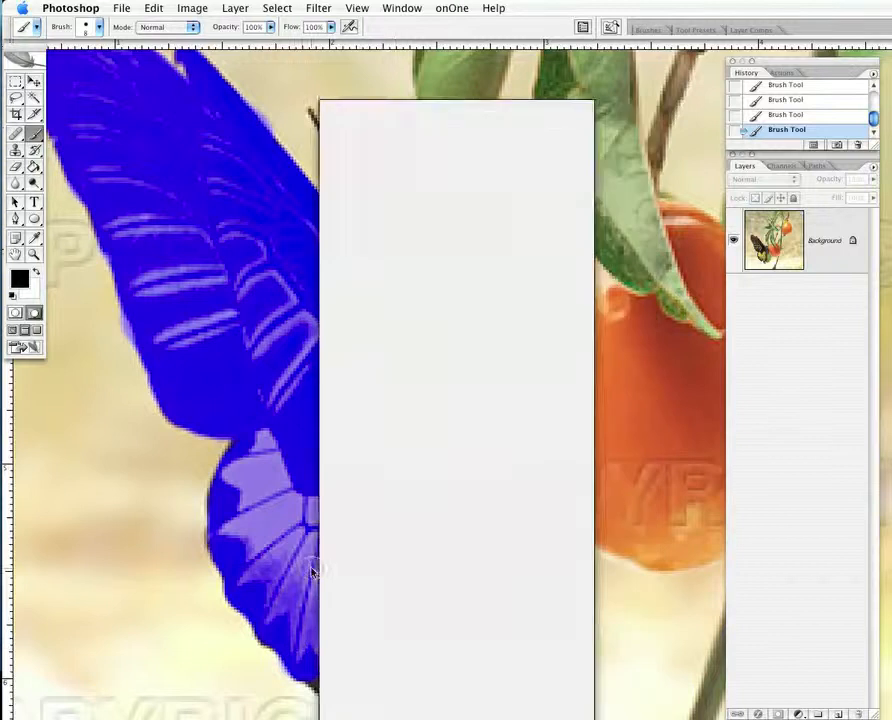
{"action": "left_click_drag", "start_coordinate": [334, 129], "coordinate": [332, 129]}
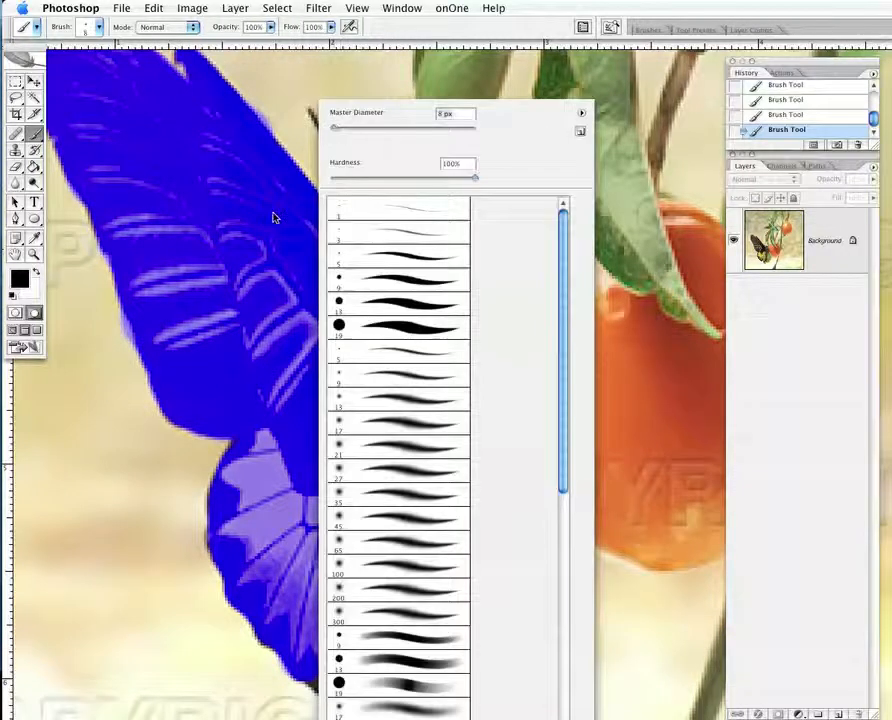
{"action": "left_click", "coordinate": [244, 294]}
{"action": "mouse_move", "coordinate": [318, 676]}
{"action": "left_mouse_down"}
{"action": "mouse_move", "coordinate": [315, 689]}
{"action": "mouse_move", "coordinate": [314, 678]}
{"action": "mouse_move", "coordinate": [354, 668]}
{"action": "left_mouse_up"}
{"action": "mouse_move", "coordinate": [365, 683]}
{"action": "left_mouse_down"}
{"action": "mouse_move", "coordinate": [373, 701]}
{"action": "mouse_move", "coordinate": [393, 708]}
{"action": "left_mouse_up"}
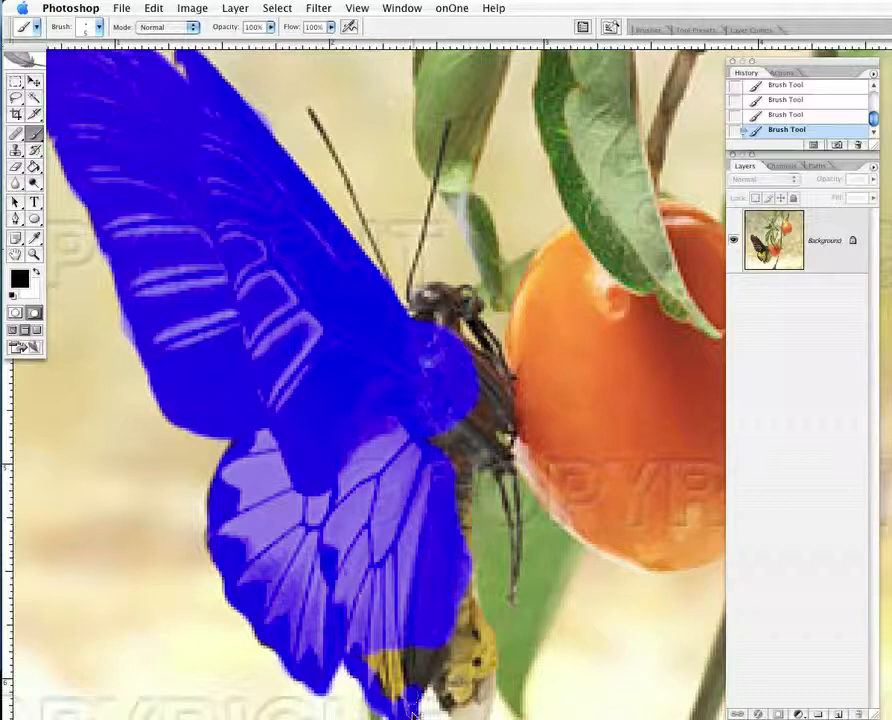
Step: Fill the remaining gap at the hindwing's lower end and mask the yellow abdomen with the 5 px brush
{"action": "mouse_move", "coordinate": [372, 662]}
{"action": "left_mouse_down"}
{"action": "mouse_move", "coordinate": [386, 694]}
{"action": "mouse_move", "coordinate": [378, 656]}
{"action": "mouse_move", "coordinate": [396, 690]}
{"action": "mouse_move", "coordinate": [400, 660]}
{"action": "mouse_move", "coordinate": [424, 677]}
{"action": "mouse_move", "coordinate": [370, 648]}
{"action": "mouse_move", "coordinate": [434, 645]}
{"action": "mouse_move", "coordinate": [437, 692]}
{"action": "mouse_move", "coordinate": [458, 714]}
{"action": "mouse_move", "coordinate": [483, 712]}
{"action": "mouse_move", "coordinate": [491, 655]}
{"action": "mouse_move", "coordinate": [484, 628]}
{"action": "left_mouse_up"}
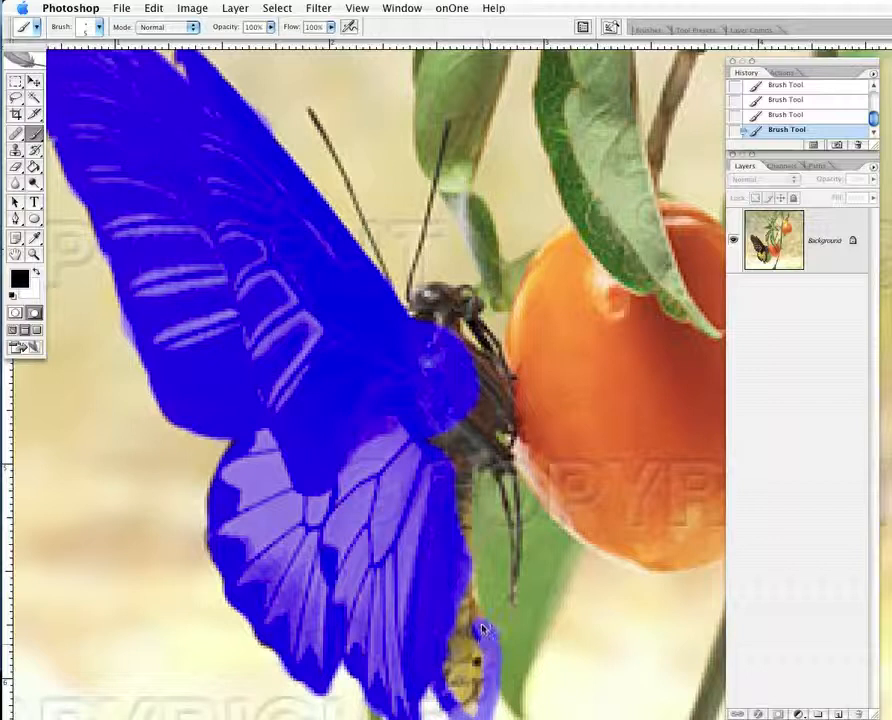
{"action": "mouse_move", "coordinate": [470, 594]}
{"action": "left_mouse_down"}
{"action": "mouse_move", "coordinate": [447, 698]}
{"action": "mouse_move", "coordinate": [462, 688]}
{"action": "mouse_move", "coordinate": [464, 704]}
{"action": "mouse_move", "coordinate": [472, 690]}
{"action": "mouse_move", "coordinate": [459, 700]}
{"action": "mouse_move", "coordinate": [487, 623]}
{"action": "left_mouse_up"}
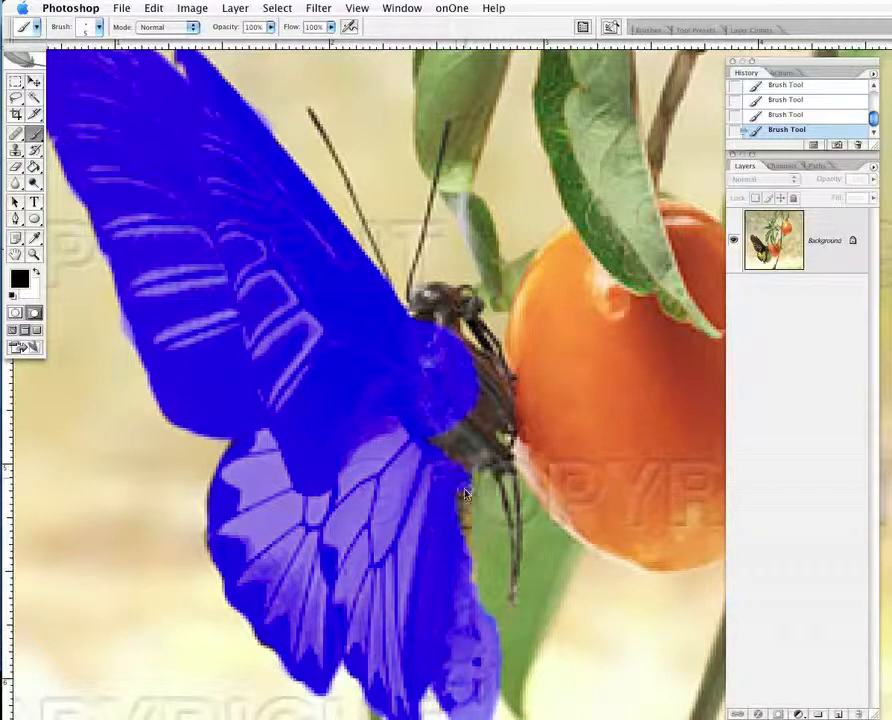
{"action": "left_click_drag", "start_coordinate": [463, 509], "coordinate": [463, 546]}
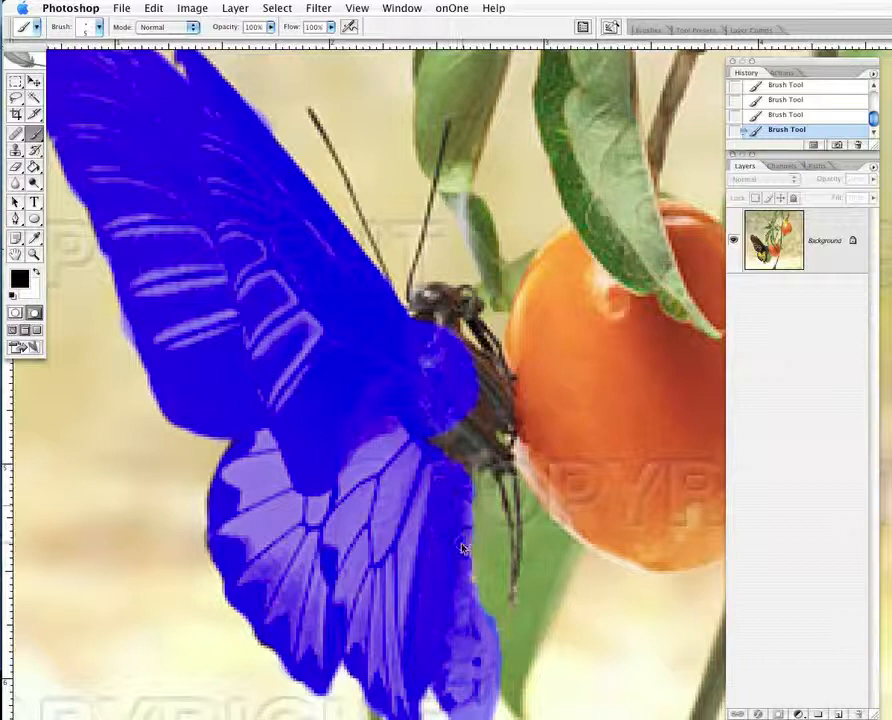
Step: Paint the mask over the butterfly's thorax, head and upper legs up to the edge of the orange fruit
{"action": "mouse_move", "coordinate": [463, 438]}
{"action": "left_mouse_down"}
{"action": "mouse_move", "coordinate": [435, 451]}
{"action": "mouse_move", "coordinate": [432, 440]}
{"action": "mouse_move", "coordinate": [452, 457]}
{"action": "mouse_move", "coordinate": [483, 461]}
{"action": "left_mouse_up"}
{"action": "left_click", "coordinate": [484, 456]}
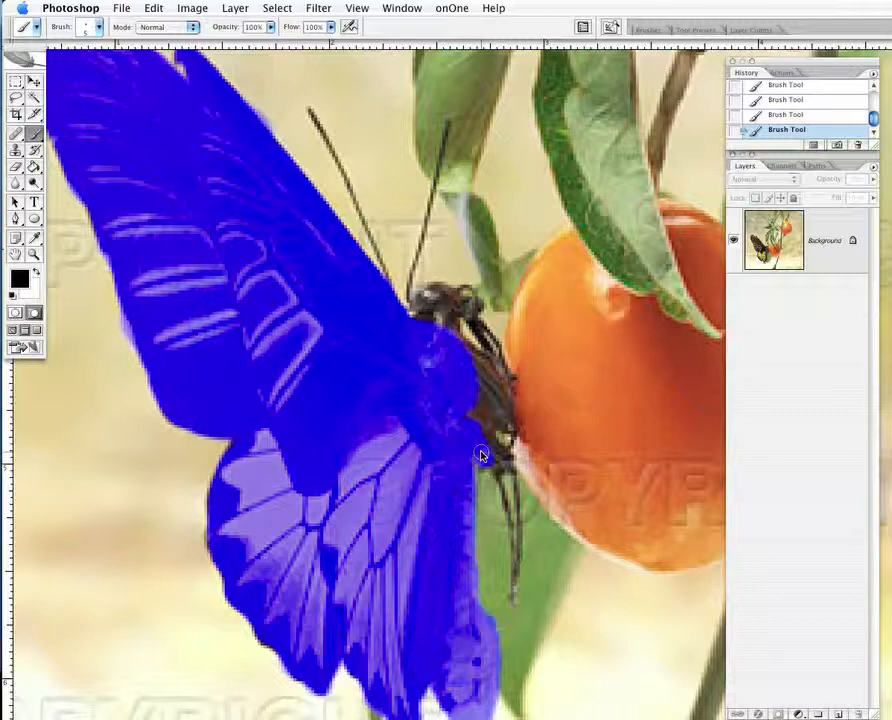
{"action": "left_click_drag", "start_coordinate": [481, 422], "coordinate": [477, 406]}
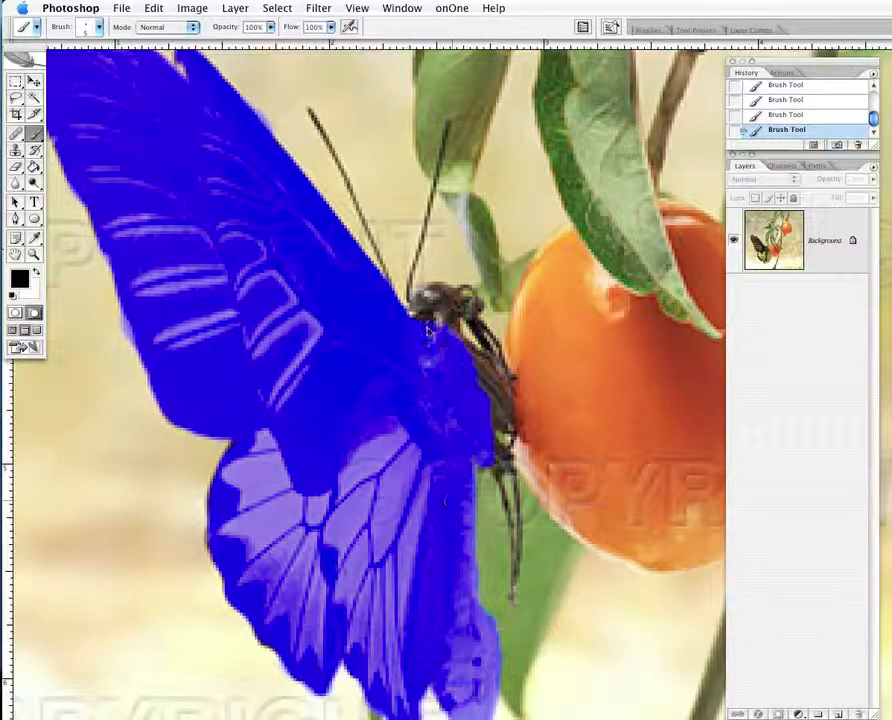
{"action": "mouse_move", "coordinate": [428, 312]}
{"action": "left_mouse_down"}
{"action": "mouse_move", "coordinate": [422, 300]}
{"action": "mouse_move", "coordinate": [455, 296]}
{"action": "mouse_move", "coordinate": [462, 304]}
{"action": "mouse_move", "coordinate": [435, 309]}
{"action": "mouse_move", "coordinate": [472, 358]}
{"action": "mouse_move", "coordinate": [502, 376]}
{"action": "mouse_move", "coordinate": [467, 297]}
{"action": "mouse_move", "coordinate": [453, 294]}
{"action": "left_mouse_up"}
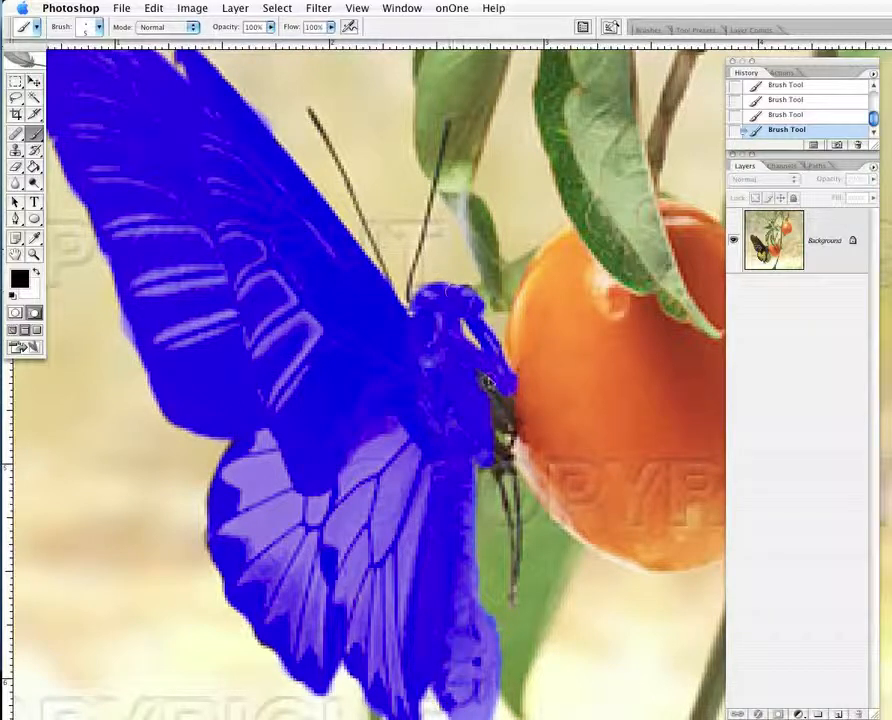
{"action": "mouse_move", "coordinate": [508, 423]}
{"action": "left_mouse_down"}
{"action": "mouse_move", "coordinate": [506, 400]}
{"action": "mouse_move", "coordinate": [489, 445]}
{"action": "mouse_move", "coordinate": [503, 460]}
{"action": "mouse_move", "coordinate": [501, 481]}
{"action": "left_mouse_up"}
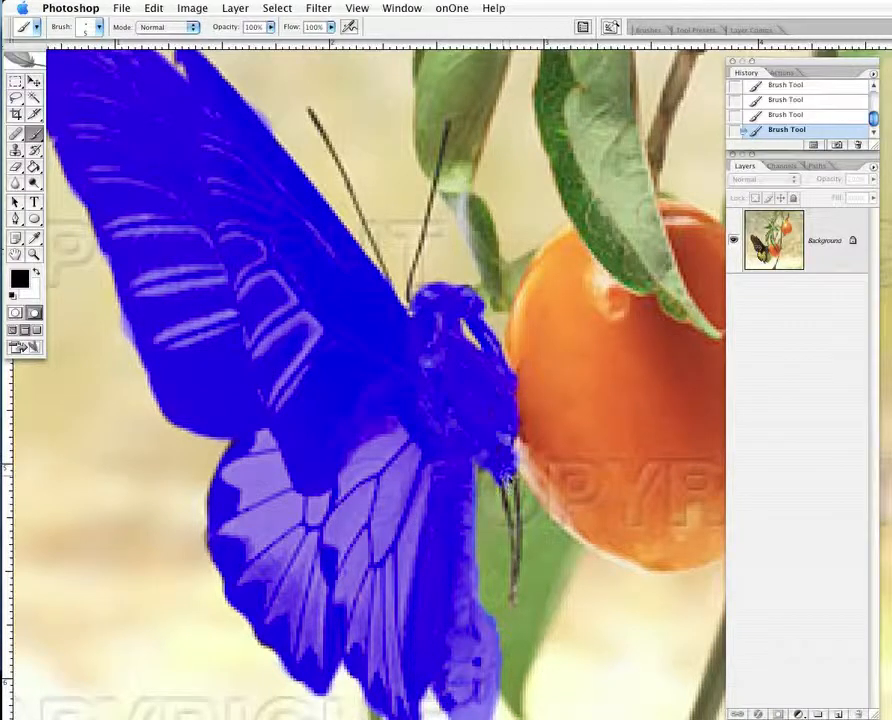
Step: Reduce the brush to 1 px and paint the mask over the butterfly's thin lower legs and both antennae
{"action": "right_click", "coordinate": [505, 479]}
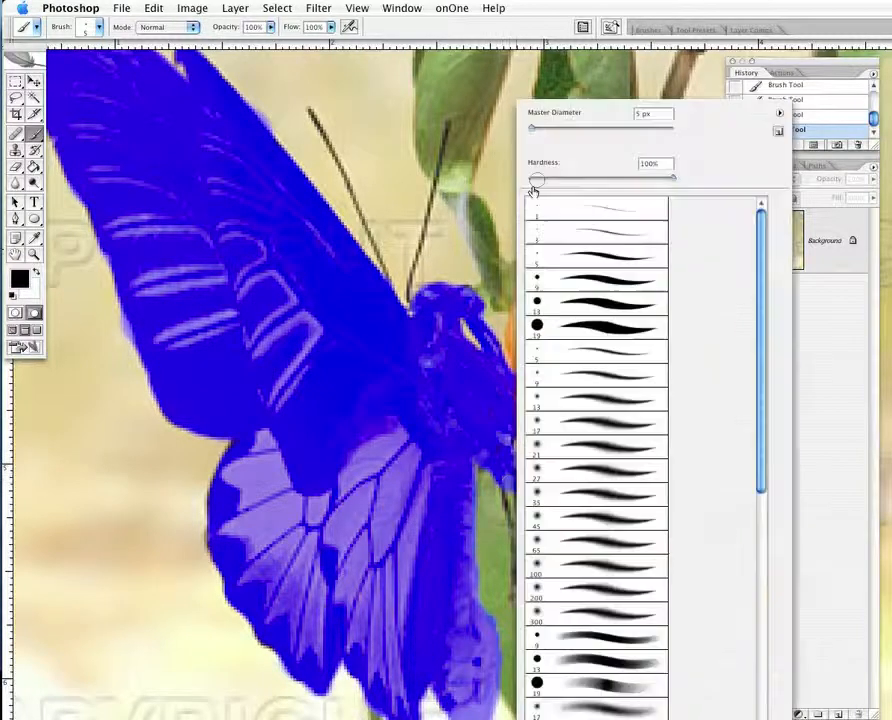
{"action": "left_click", "coordinate": [476, 405]}
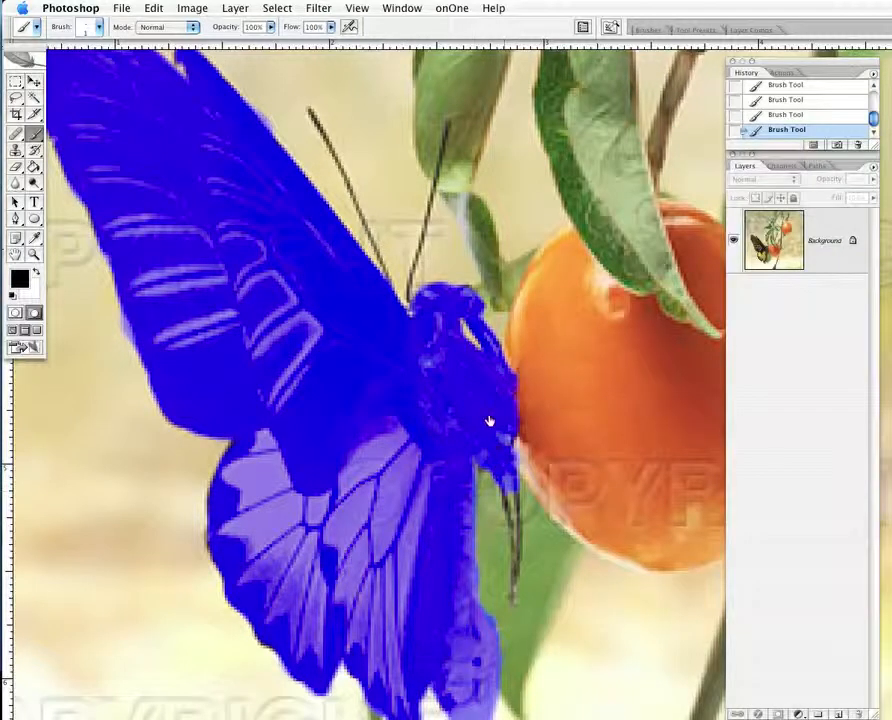
{"action": "mouse_move", "coordinate": [518, 483]}
{"action": "left_mouse_down"}
{"action": "mouse_move", "coordinate": [522, 555]}
{"action": "mouse_move", "coordinate": [512, 603]}
{"action": "left_mouse_up"}
{"action": "mouse_move", "coordinate": [512, 533]}
{"action": "left_mouse_down"}
{"action": "mouse_move", "coordinate": [502, 504]}
{"action": "mouse_move", "coordinate": [511, 526]}
{"action": "left_mouse_up"}
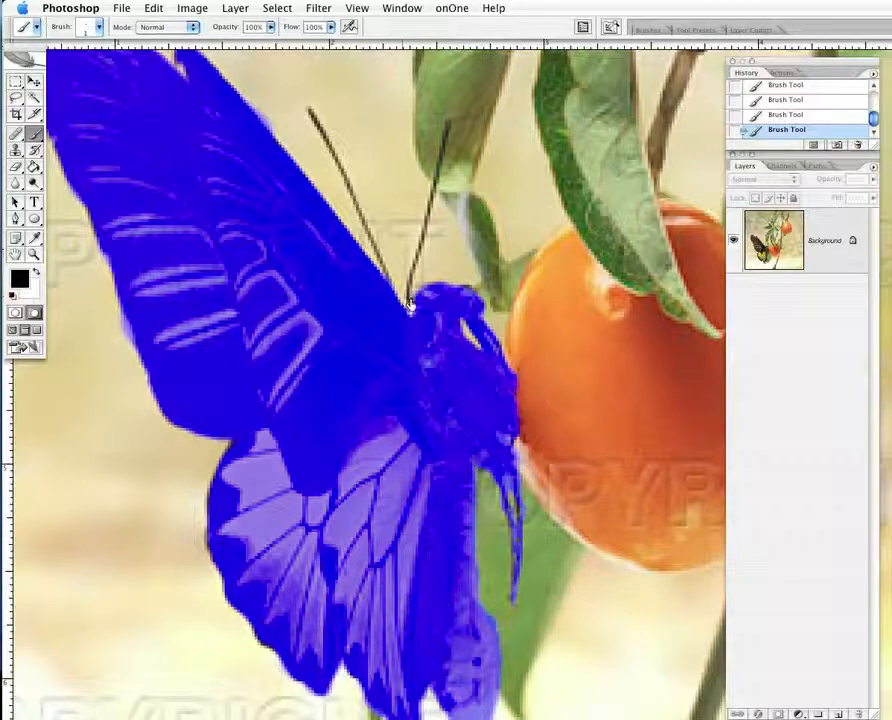
{"action": "mouse_move", "coordinate": [408, 296]}
{"action": "left_mouse_down"}
{"action": "mouse_move", "coordinate": [447, 128]}
{"action": "mouse_move", "coordinate": [439, 160]}
{"action": "left_mouse_up"}
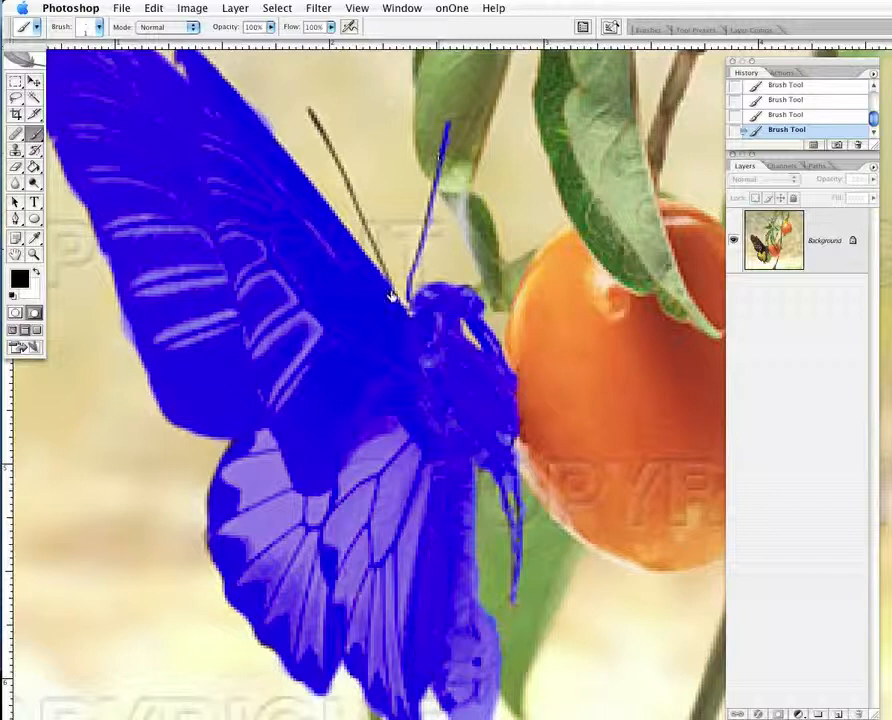
{"action": "mouse_move", "coordinate": [386, 279]}
{"action": "left_mouse_down"}
{"action": "mouse_move", "coordinate": [374, 246]}
{"action": "mouse_move", "coordinate": [384, 275]}
{"action": "mouse_move", "coordinate": [311, 112]}
{"action": "left_mouse_up"}
{"action": "left_click_drag", "start_coordinate": [526, 359], "coordinate": [525, 347]}
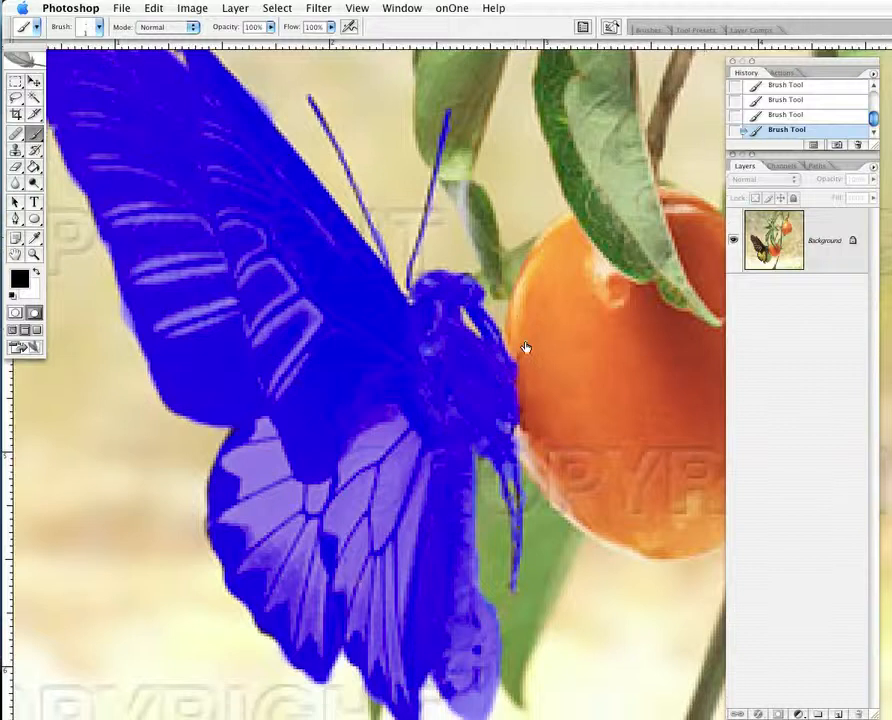
Step: Exit Quick Mask to turn the mask into a selection and clear the photo background around the butterfly
{"action": "scroll", "coordinate": [526, 347], "scroll_direction": "up", "scroll_amount": 3}
{"action": "scroll", "coordinate": [526, 347], "scroll_direction": "down", "scroll_amount": 2}
{"action": "key", "text": "super+minus"}
{"action": "key", "text": "super+minus"}
{"action": "key", "text": "super+minus"}
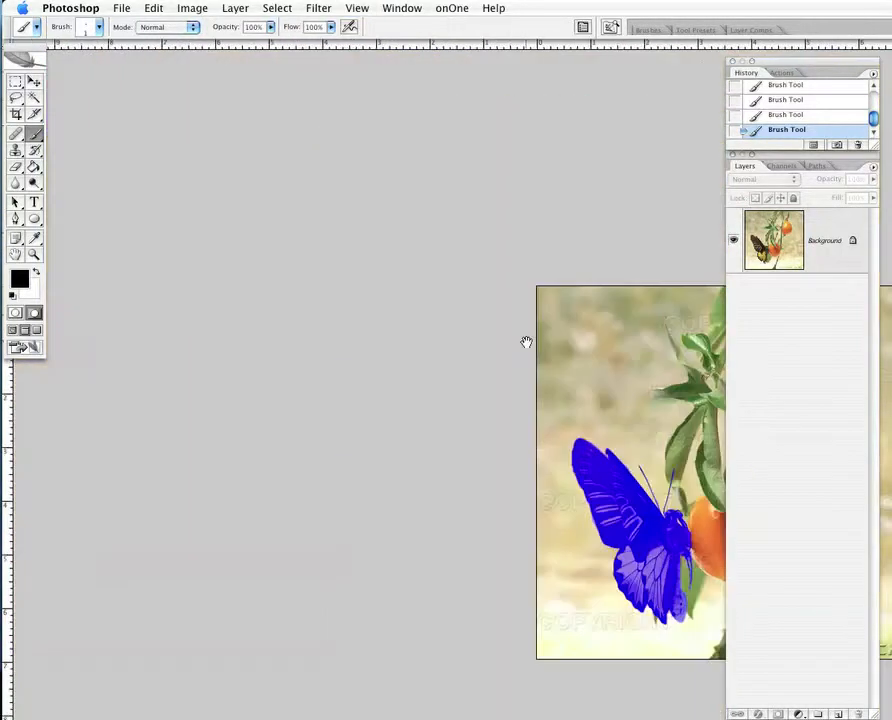
{"action": "left_click_drag", "start_coordinate": [552, 360], "coordinate": [238, 216]}
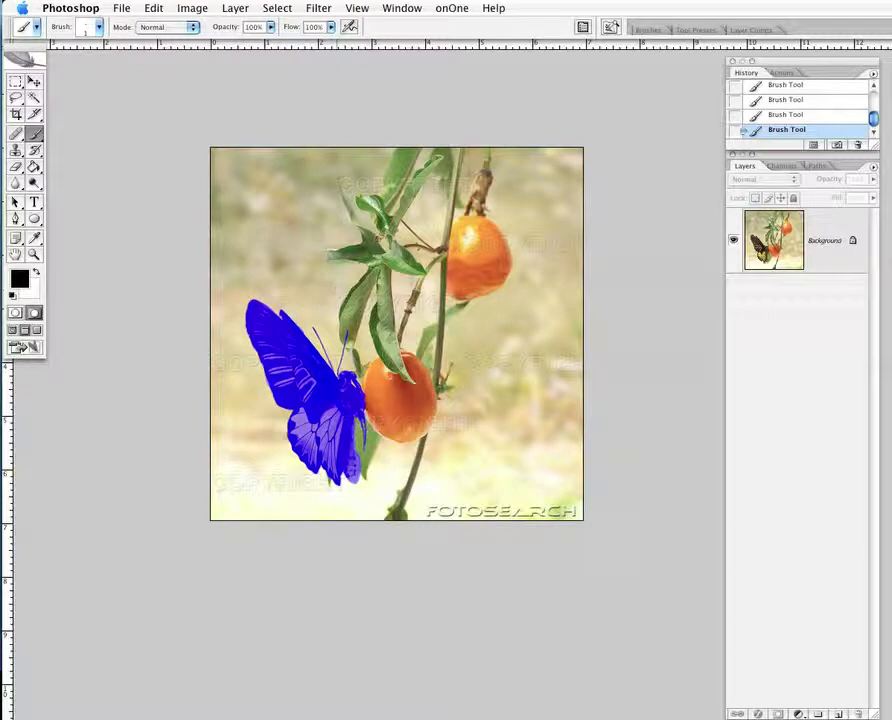
{"action": "left_click", "coordinate": [15, 314]}
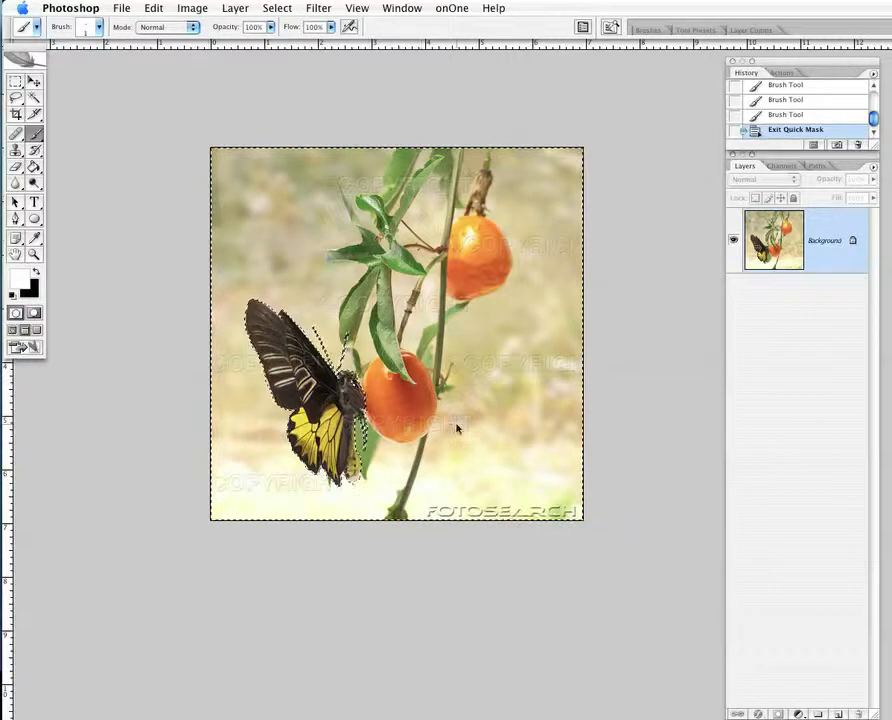
{"action": "key", "text": "Delete"}
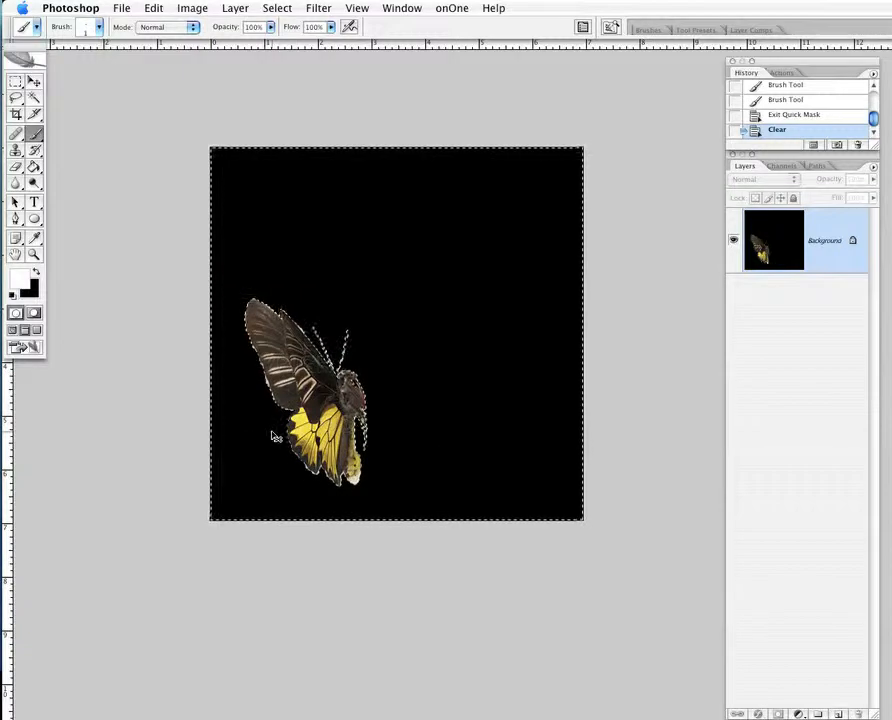
Step: Keep the selection active, invert it to select only the butterfly, and copy the butterfly
{"action": "key", "text": "super+d"}
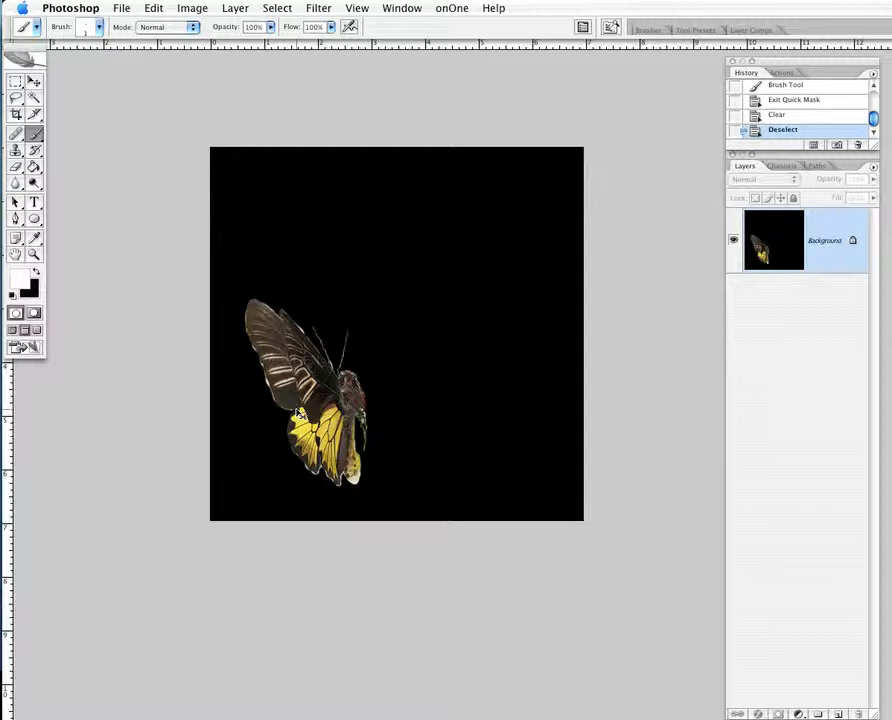
{"action": "key", "text": "super+z"}
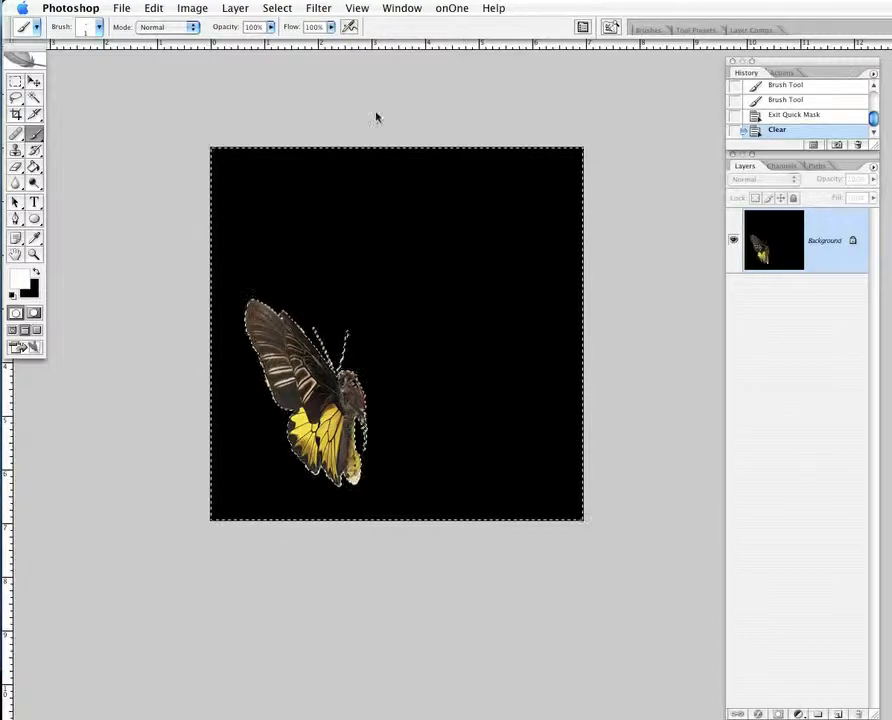
{"action": "left_click", "coordinate": [268, 8]}
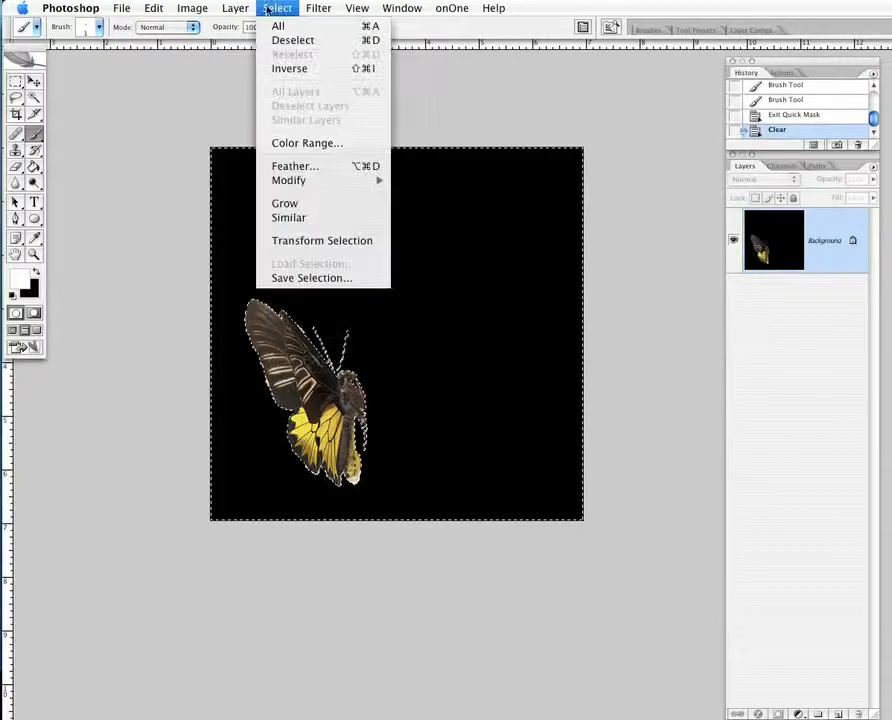
{"action": "left_click", "coordinate": [302, 73]}
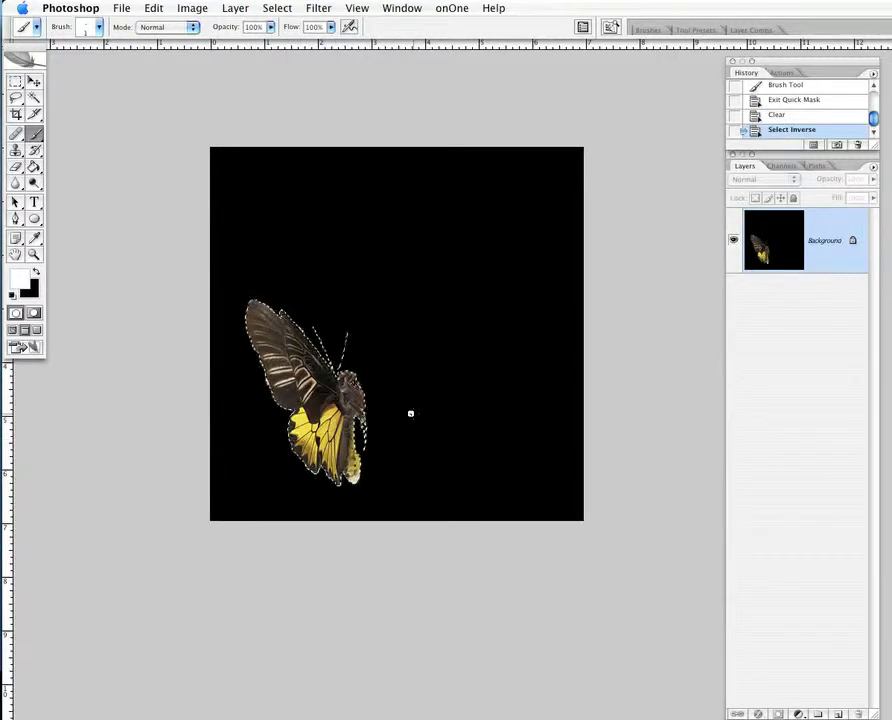
{"action": "left_click", "coordinate": [153, 8]}
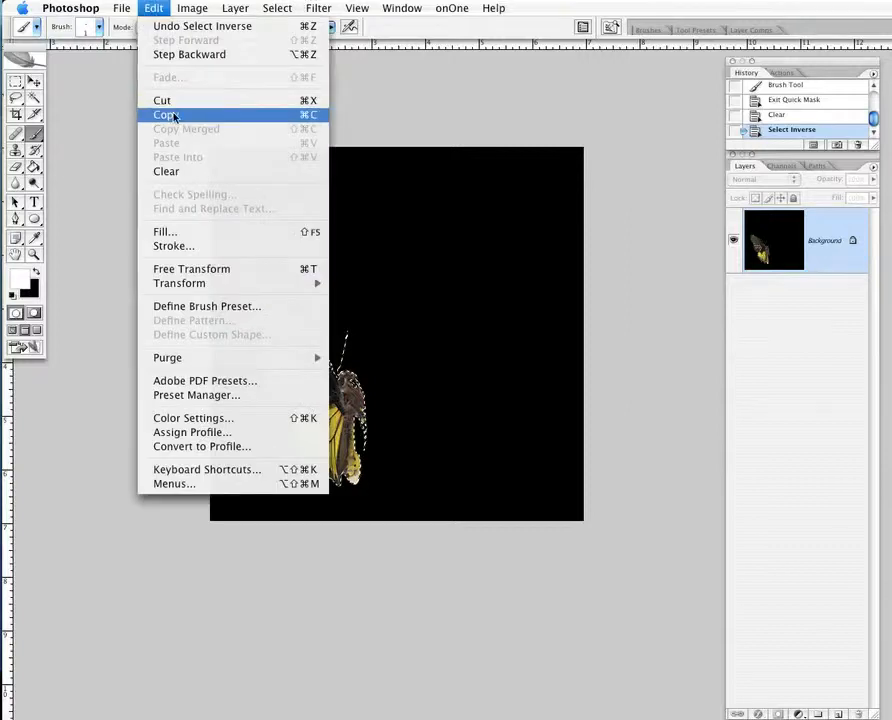
{"action": "left_click", "coordinate": [173, 116]}
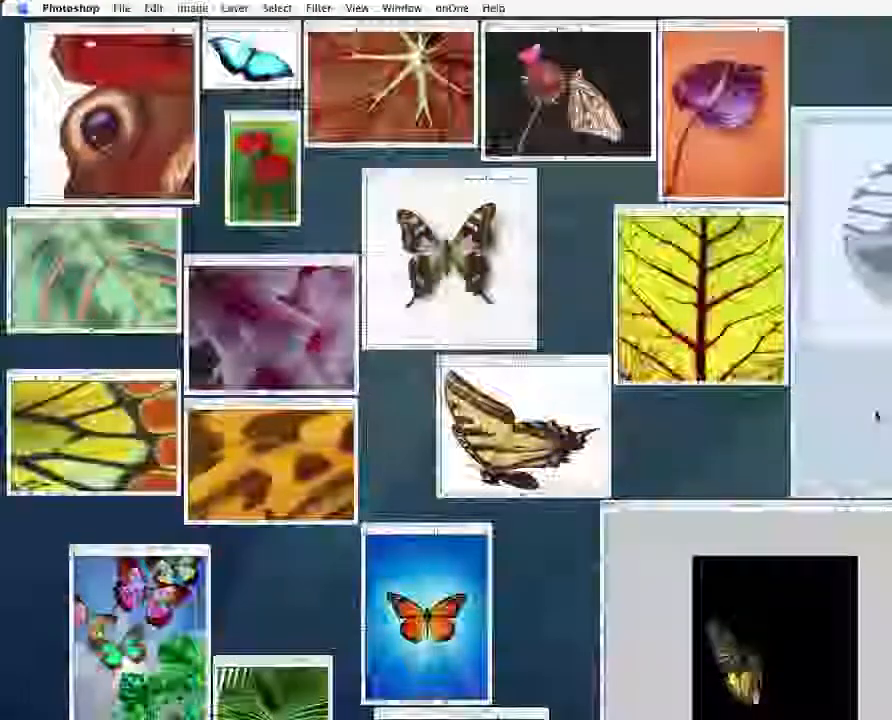
Step: Switch to the circular collage document and paste the butterfly directly above the White Temp layer
{"action": "left_click", "coordinate": [876, 416]}
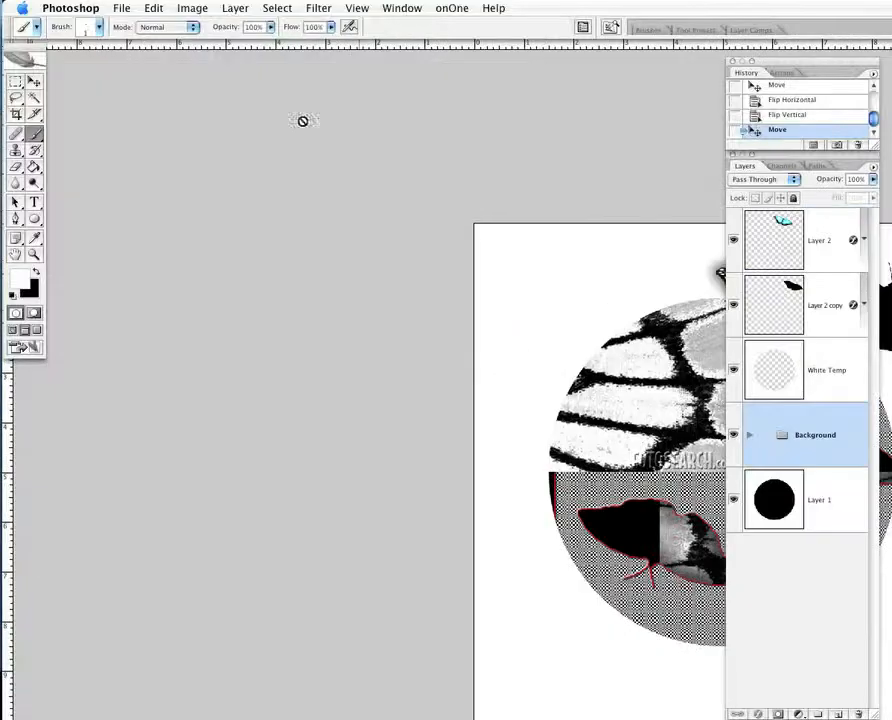
{"action": "left_click_drag", "start_coordinate": [536, 326], "coordinate": [152, 190]}
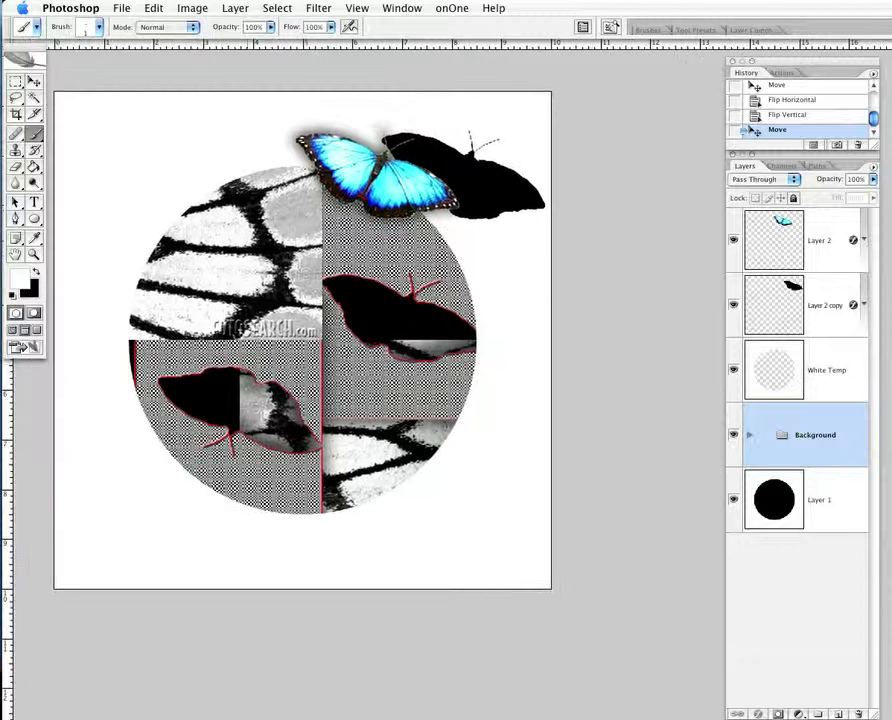
{"action": "left_click", "coordinate": [832, 352]}
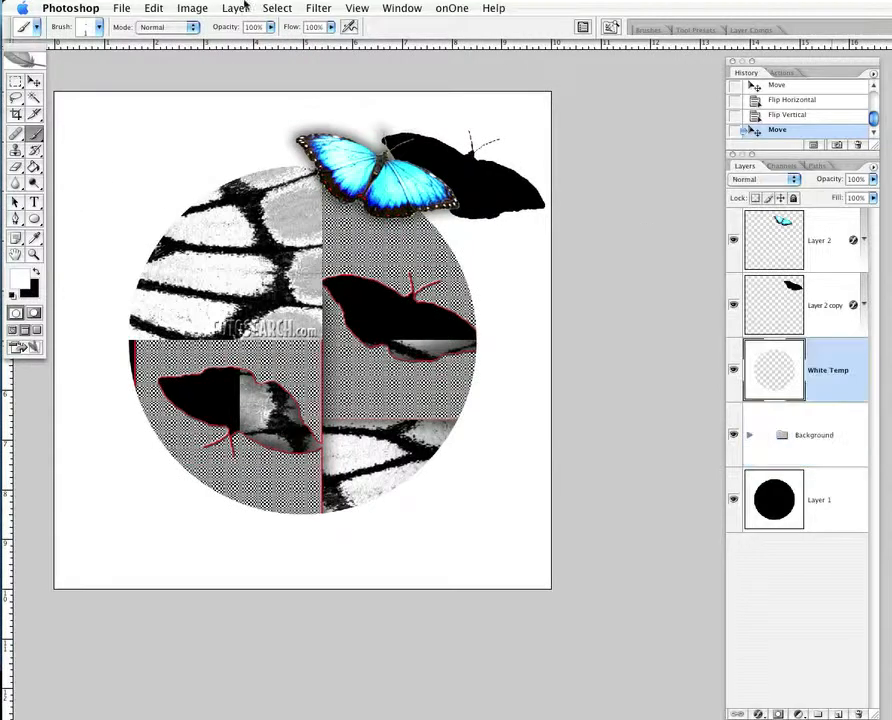
{"action": "left_click", "coordinate": [152, 8]}
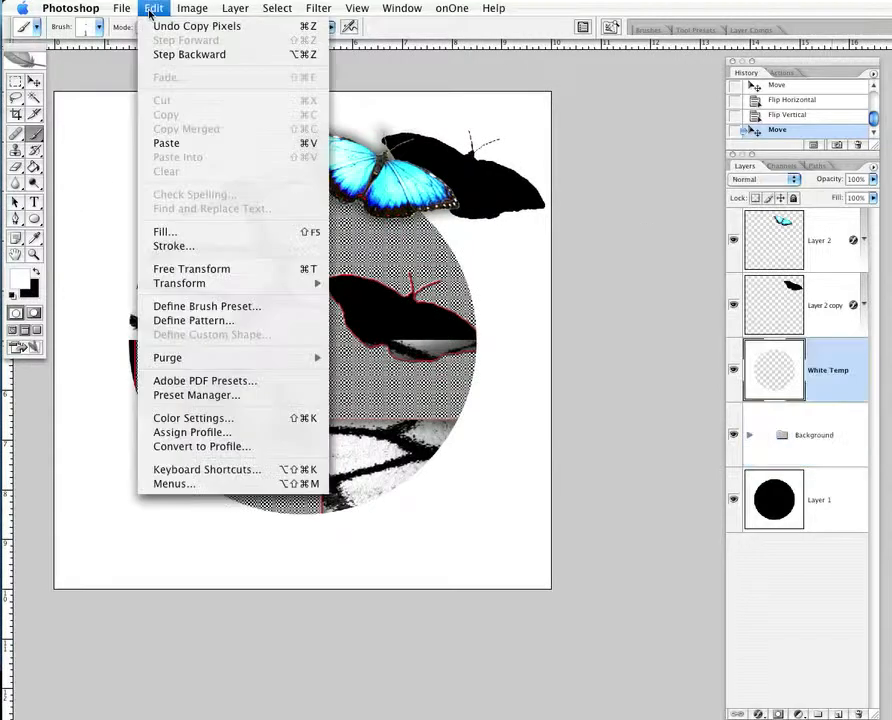
{"action": "left_click", "coordinate": [190, 142]}
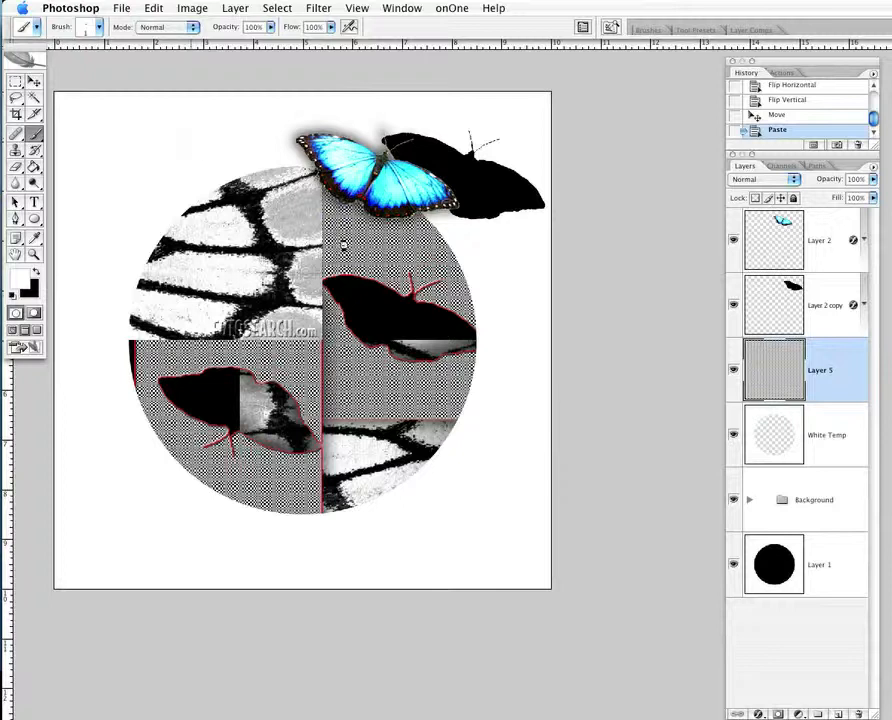
Step: Select the pasted butterfly's layer and move the butterfly into the circle's upper-left quadrant
{"action": "left_click", "coordinate": [752, 502]}
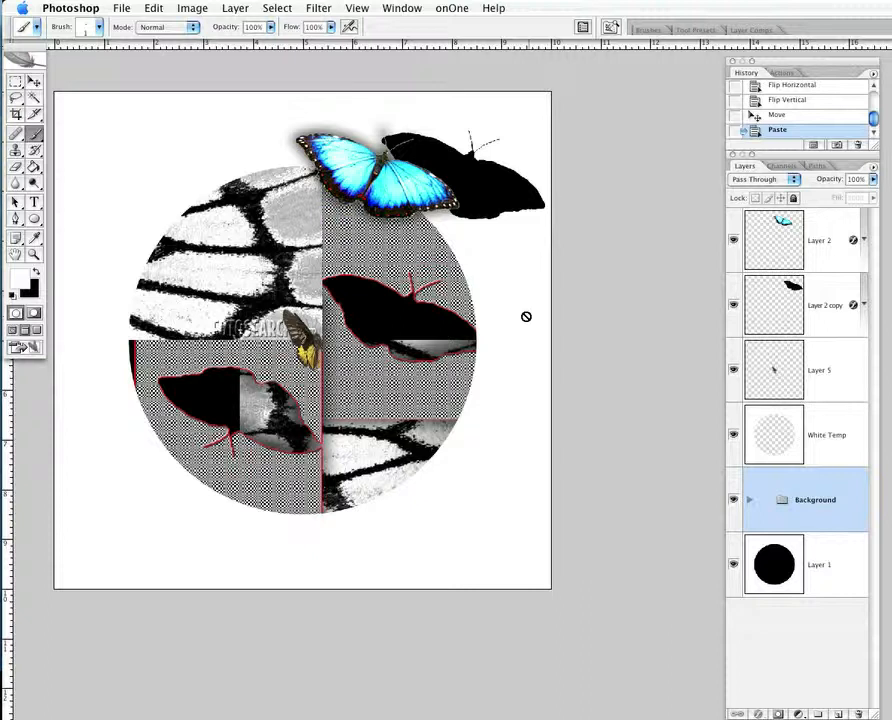
{"action": "left_click", "coordinate": [782, 390]}
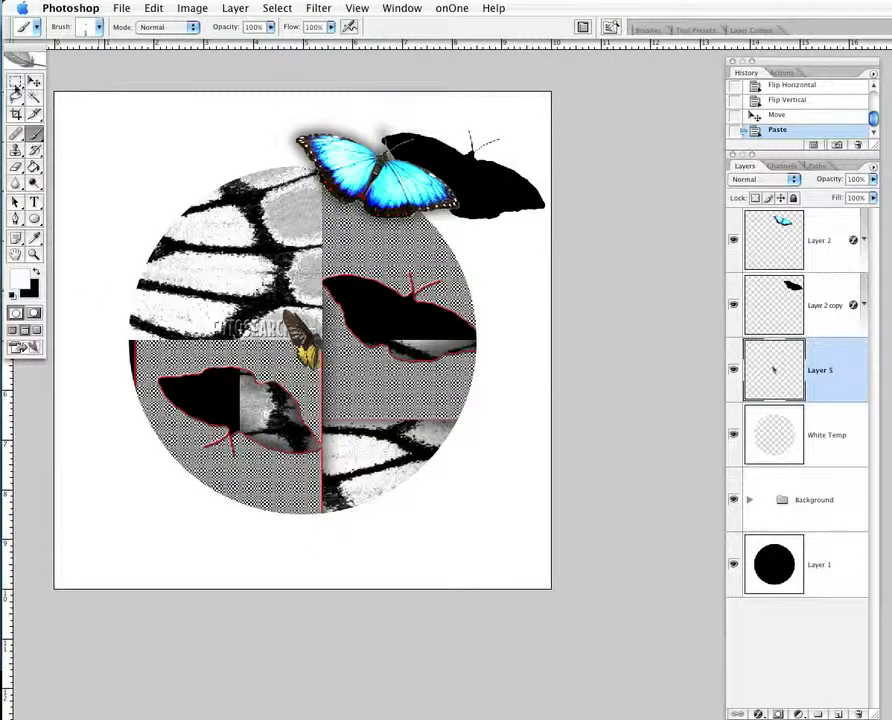
{"action": "key", "text": "v"}
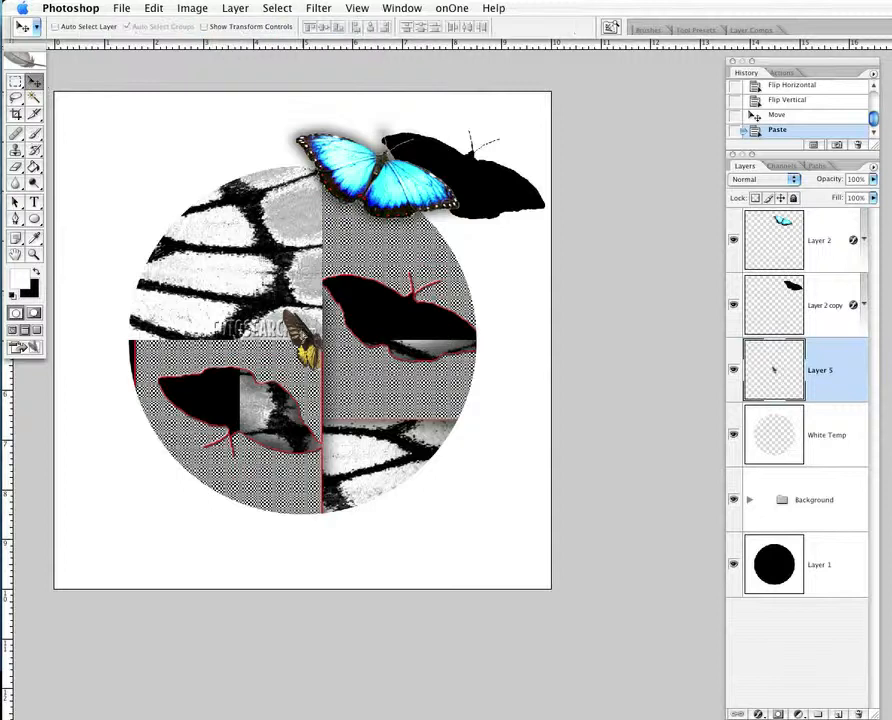
{"action": "left_click_drag", "start_coordinate": [239, 271], "coordinate": [232, 262]}
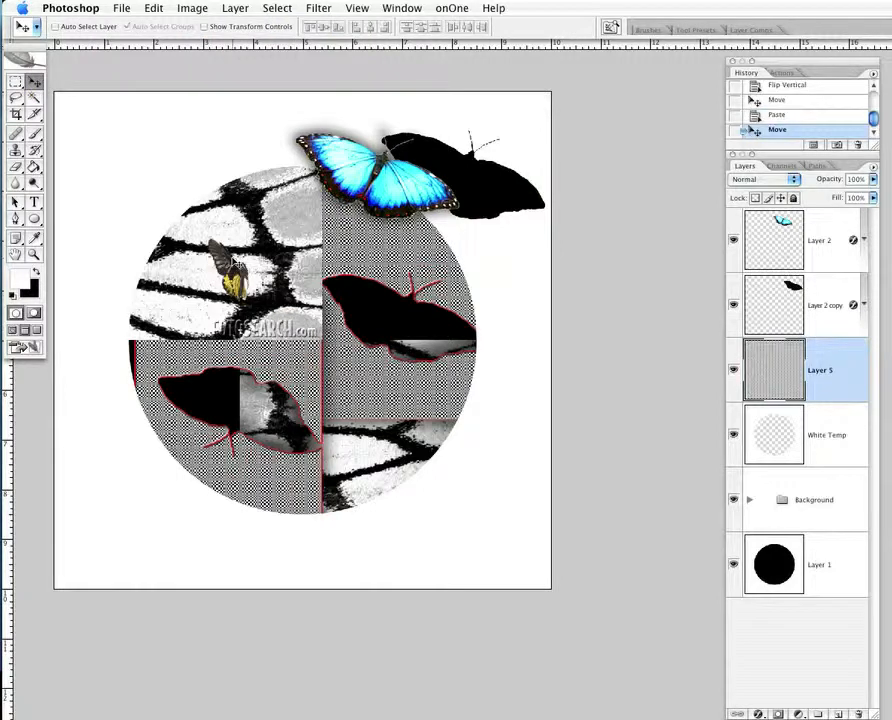
Step: Scale the yellow-winged butterfly up proportionally with Free Transform to about three times its size, extending above the circle
{"action": "left_click", "coordinate": [180, 8]}
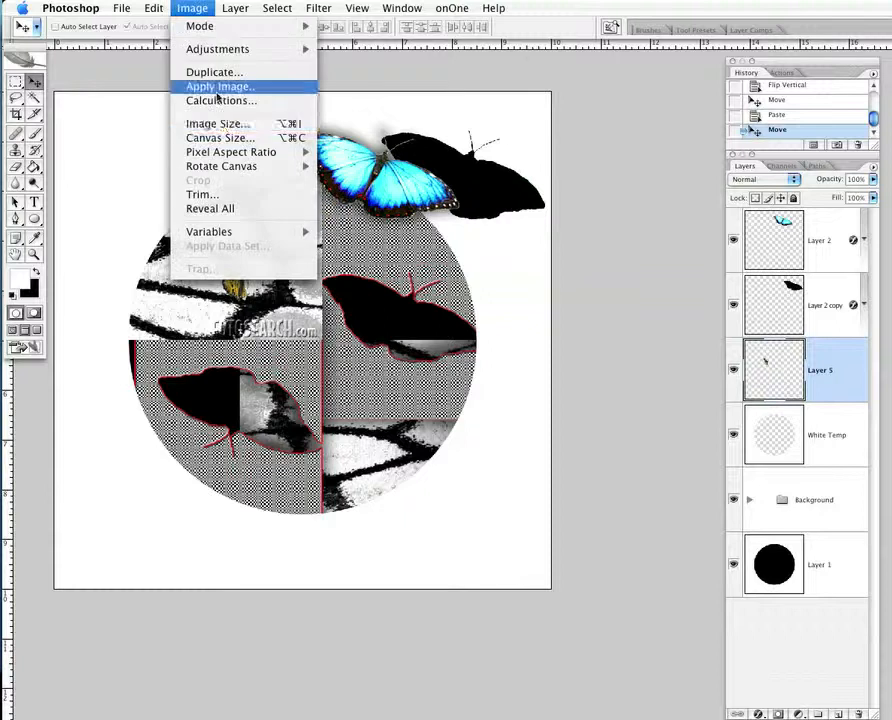
{"action": "left_click", "coordinate": [187, 8]}
{"action": "key", "text": "super+t"}
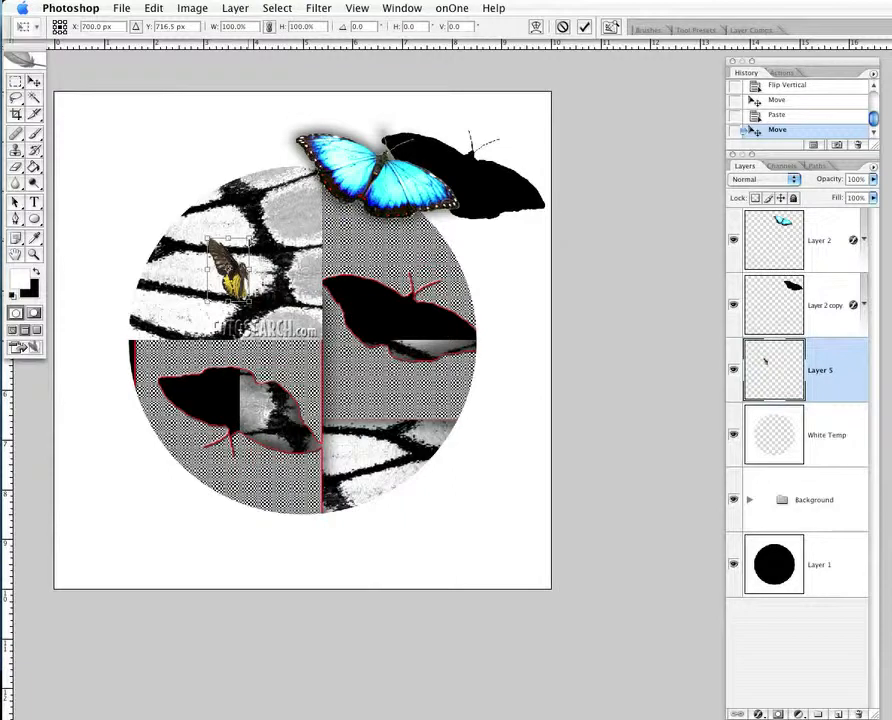
{"action": "left_click_drag", "start_coordinate": [248, 238], "coordinate": [291, 195]}
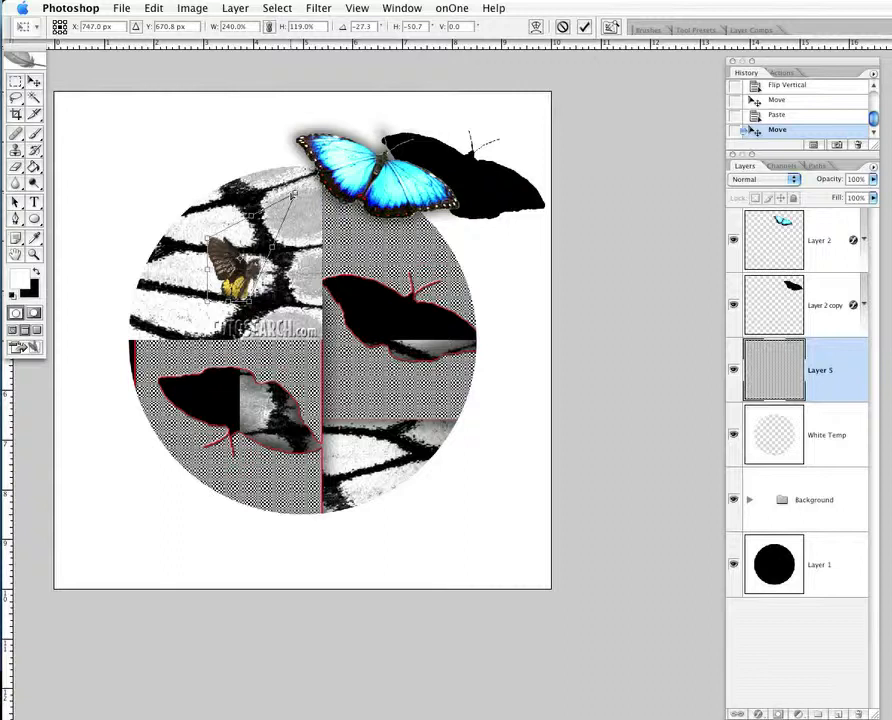
{"action": "key", "text": "super+z"}
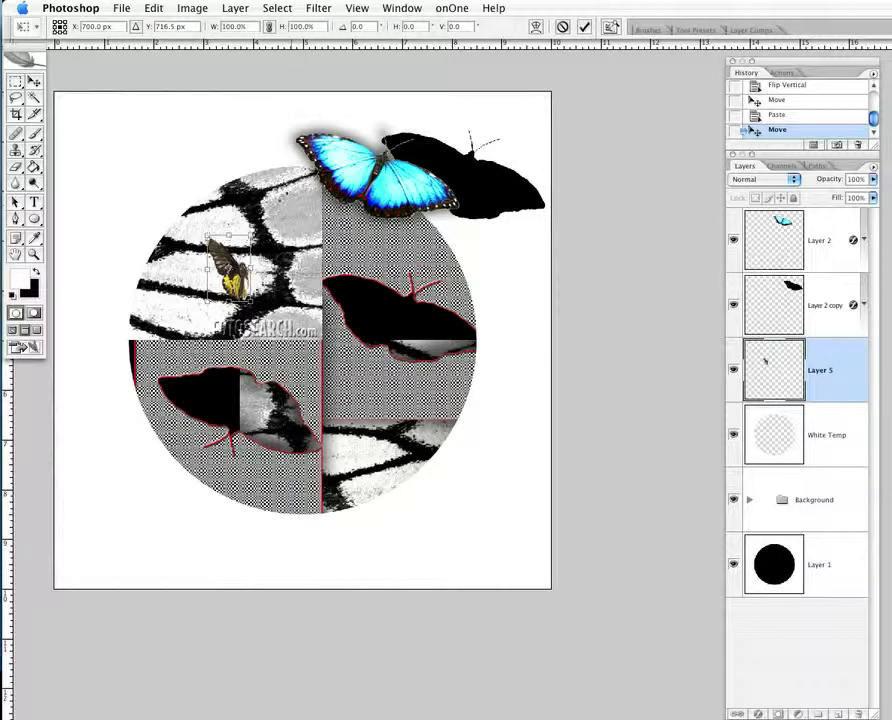
{"action": "left_click_drag", "start_coordinate": [248, 238], "coordinate": [340, 106]}
{"action": "key", "text": "Return"}
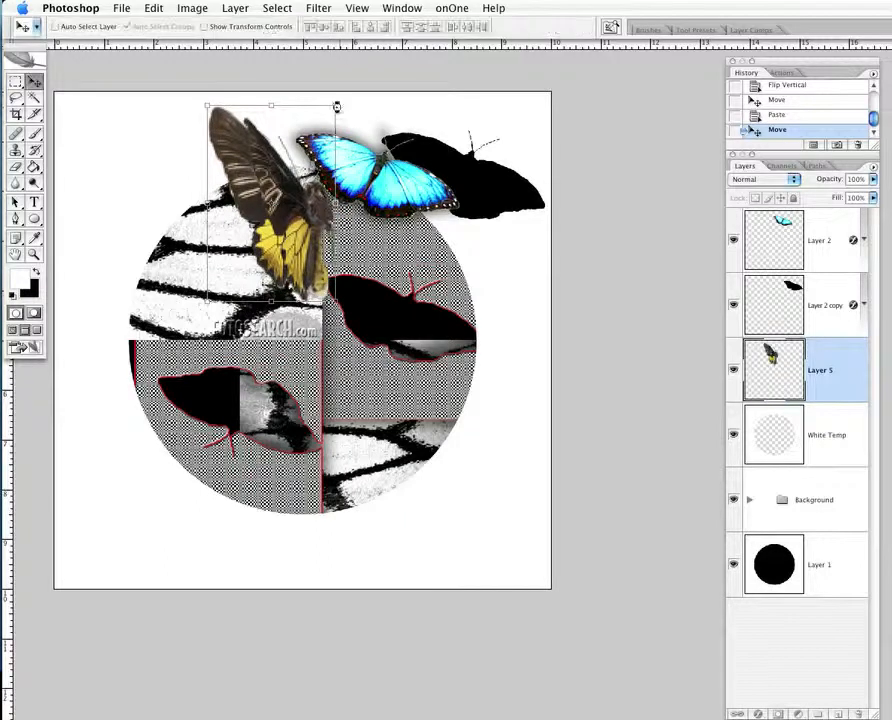
Step: Move the enlarged butterfly to the circle's upper-left edge and rotate it clockwise so its dark forewings point upward
{"action": "left_click_drag", "start_coordinate": [272, 196], "coordinate": [177, 205]}
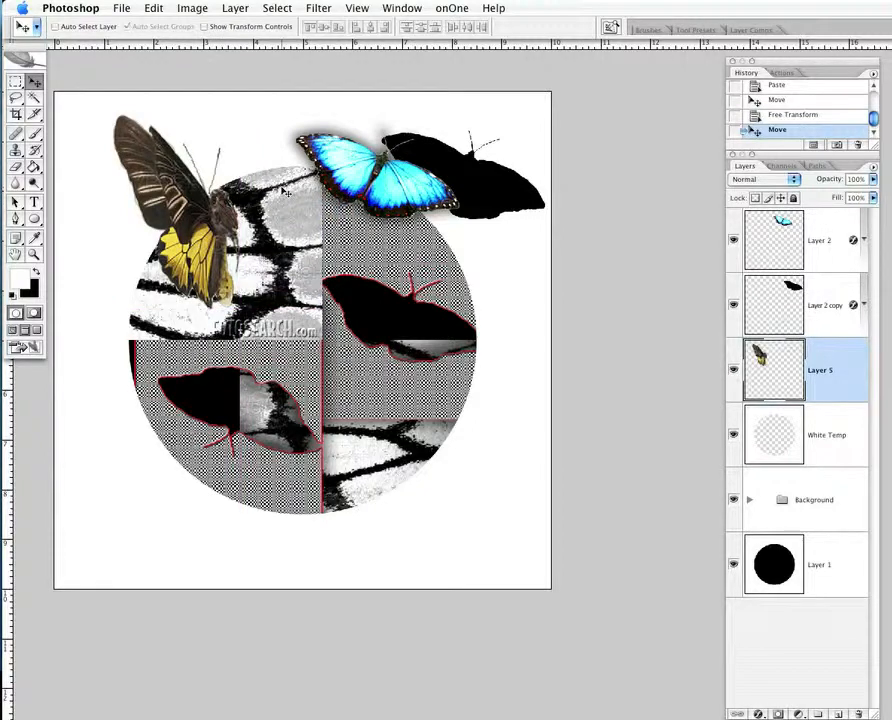
{"action": "key", "text": "ctrl+t"}
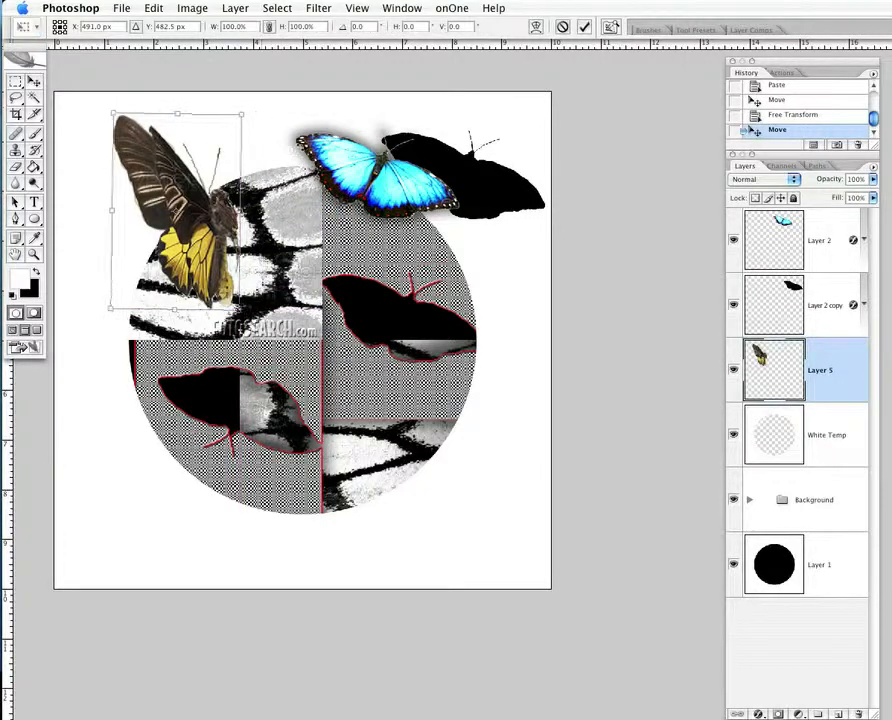
{"action": "left_click_drag", "start_coordinate": [228, 117], "coordinate": [338, 178]}
{"action": "key", "text": "Return"}
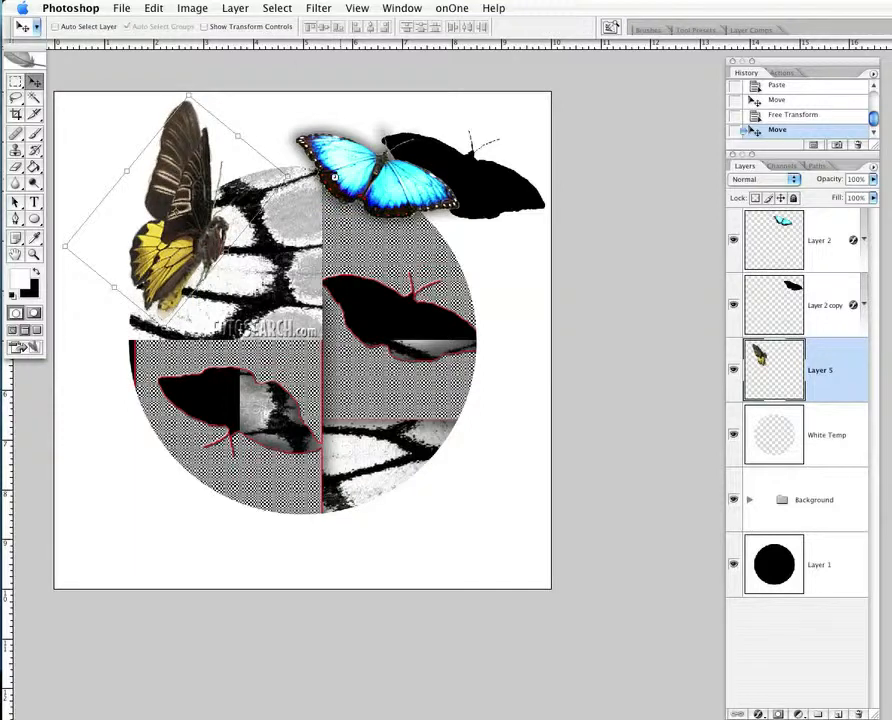
Step: Recolor the yellow-winged butterfly red with Color Balance midtones at +96 red, -100 magenta and -100 yellow
{"action": "left_click", "coordinate": [224, 8]}
{"action": "mouse_move", "coordinate": [207, 9]}
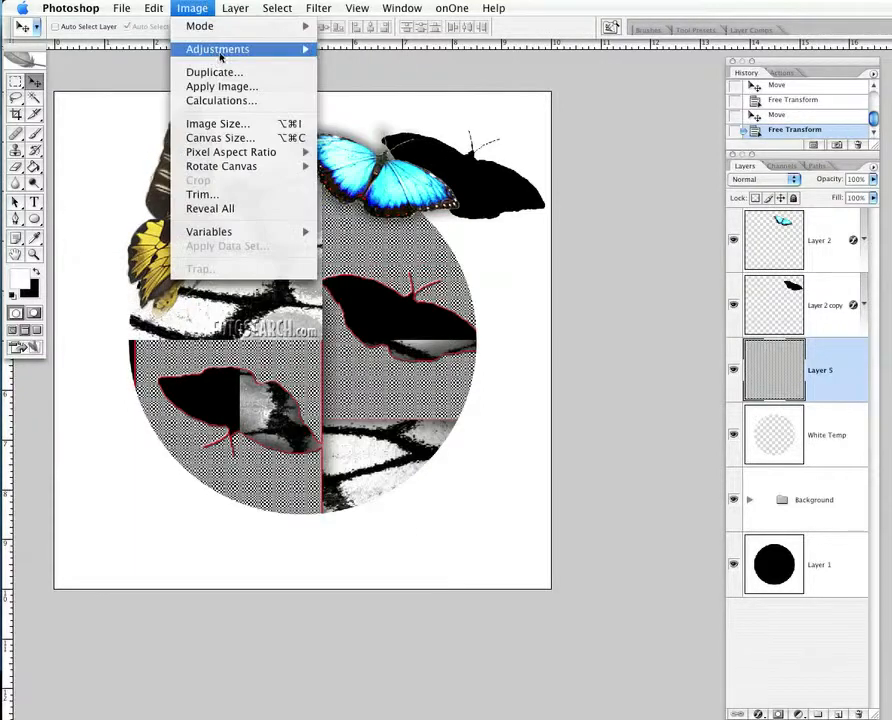
{"action": "mouse_move", "coordinate": [280, 49]}
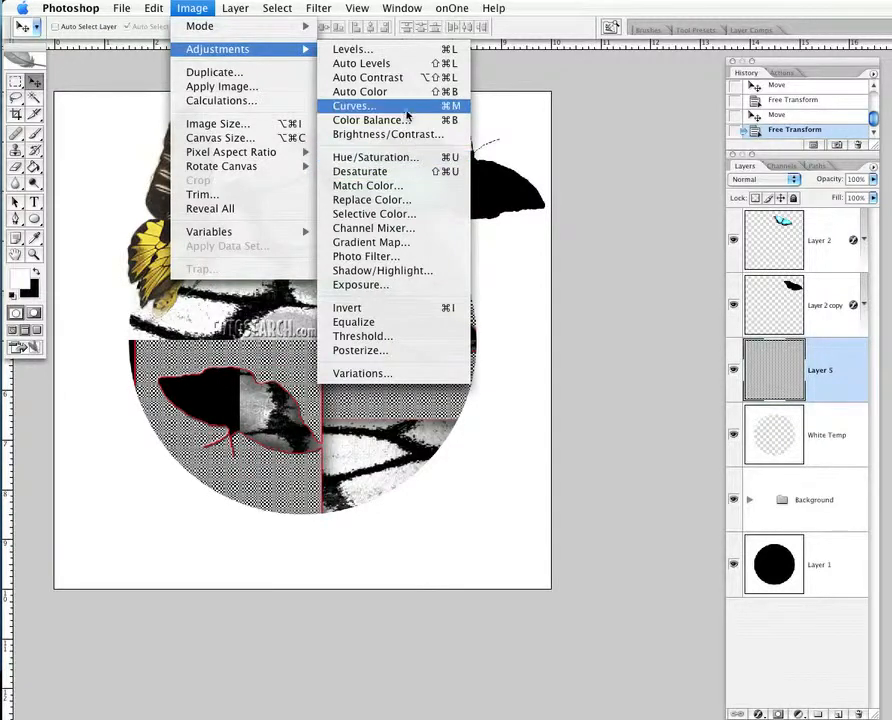
{"action": "left_click", "coordinate": [405, 122]}
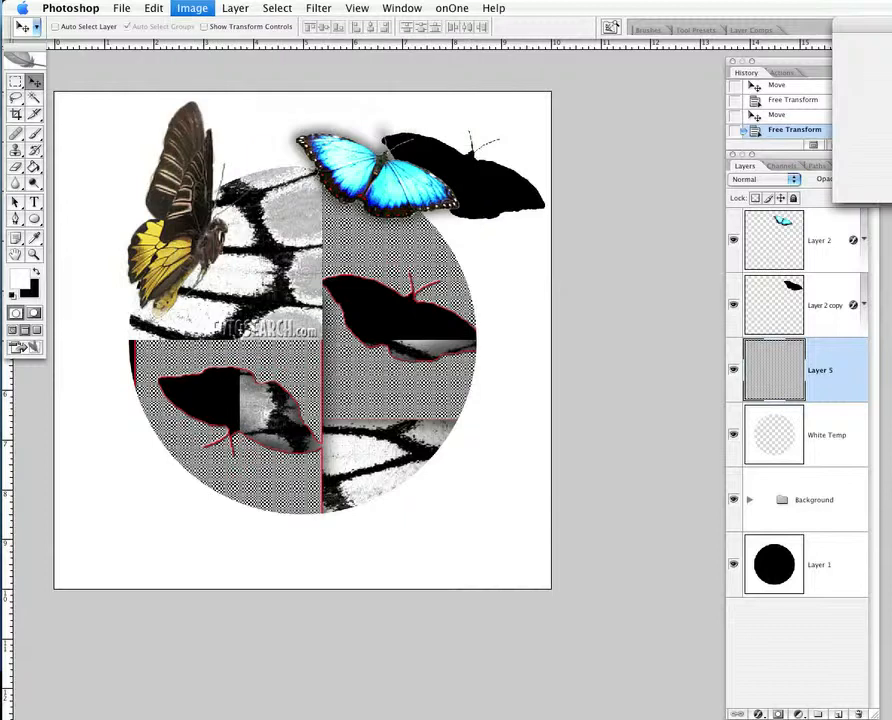
{"action": "left_click_drag", "start_coordinate": [890, 5], "coordinate": [636, 55]}
{"action": "left_click_drag", "start_coordinate": [627, 114], "coordinate": [700, 114]}
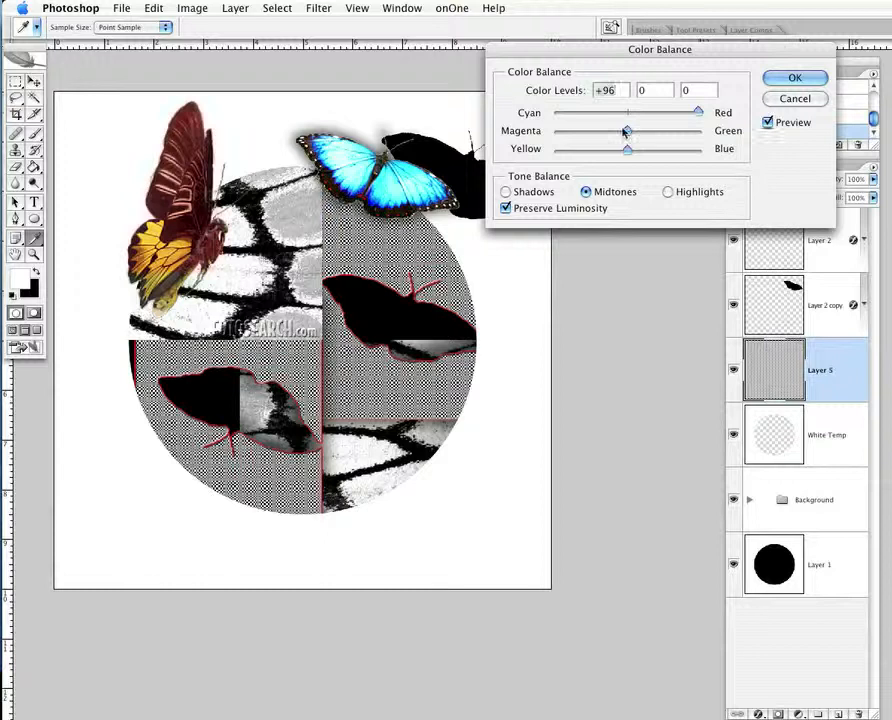
{"action": "left_click_drag", "start_coordinate": [624, 131], "coordinate": [553, 131]}
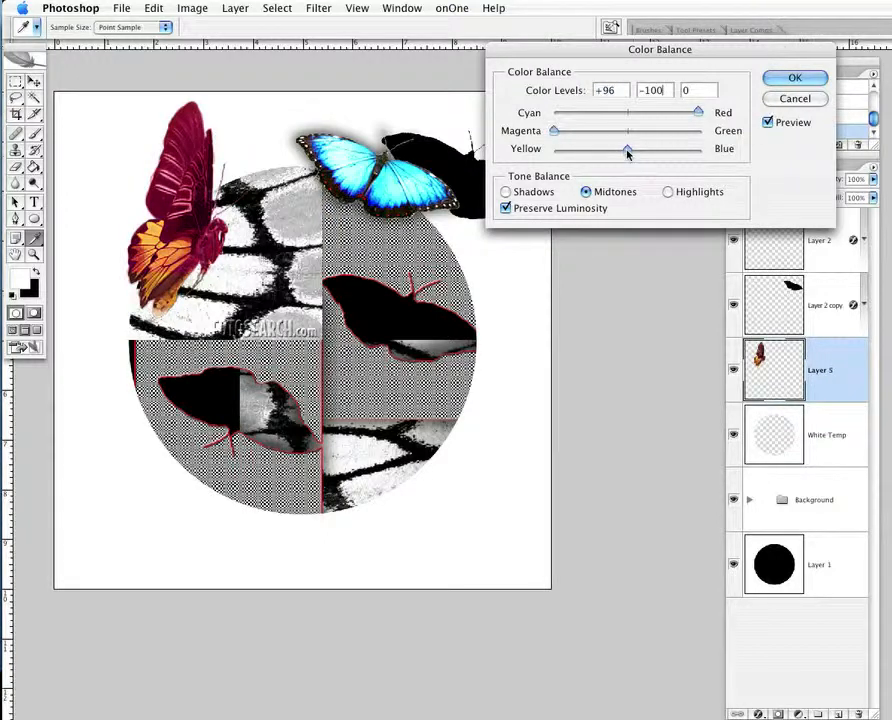
{"action": "left_click_drag", "start_coordinate": [627, 151], "coordinate": [526, 150]}
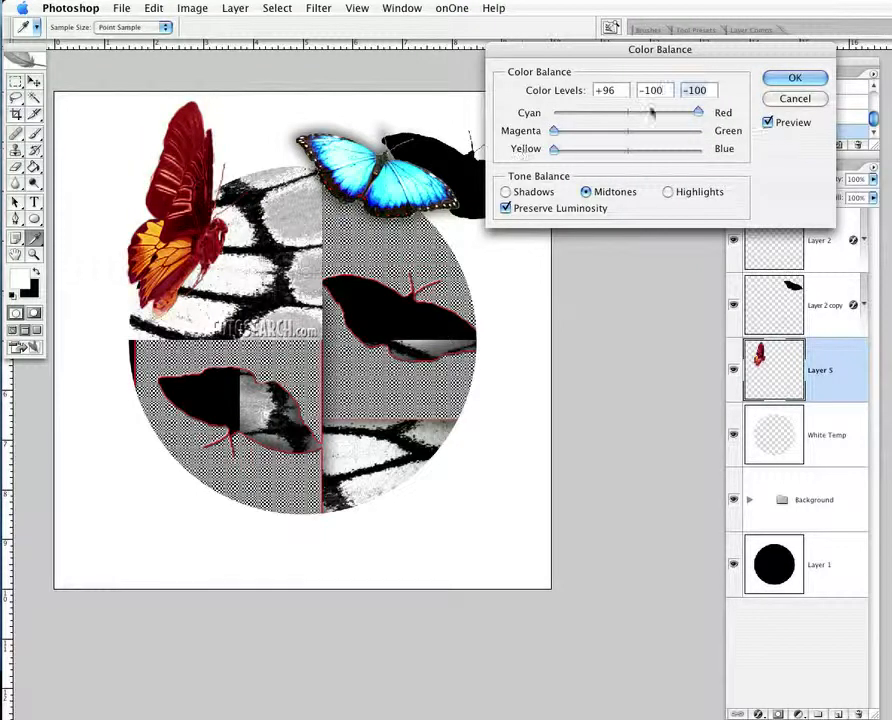
{"action": "left_click", "coordinate": [790, 78]}
Step: Darken the red butterfly with Brightness/Contrast, setting brightness to about -73 and contrast to +4
{"action": "left_click", "coordinate": [191, 8]}
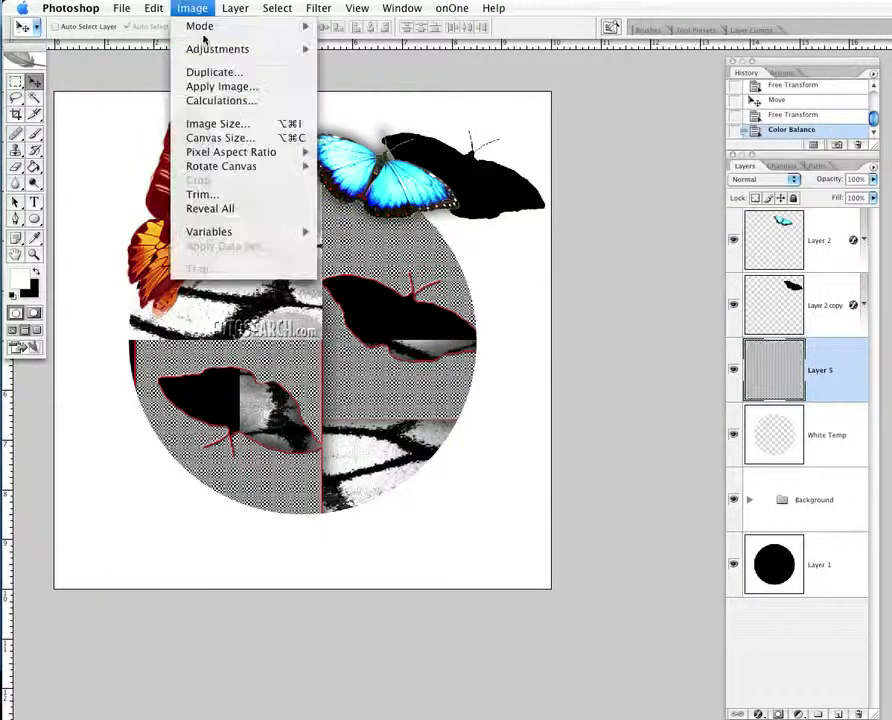
{"action": "mouse_move", "coordinate": [220, 49]}
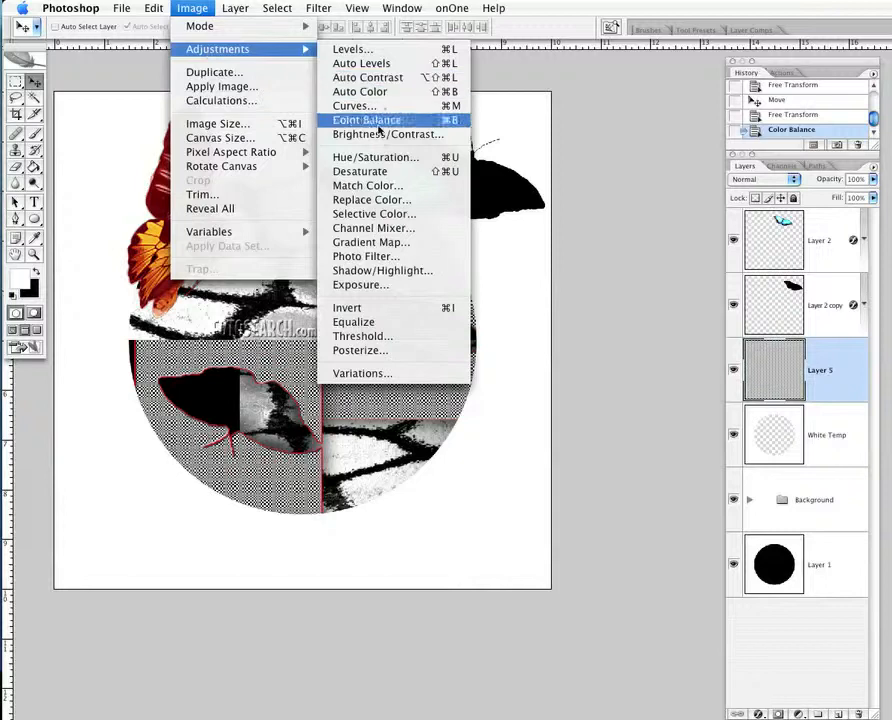
{"action": "left_click", "coordinate": [380, 142]}
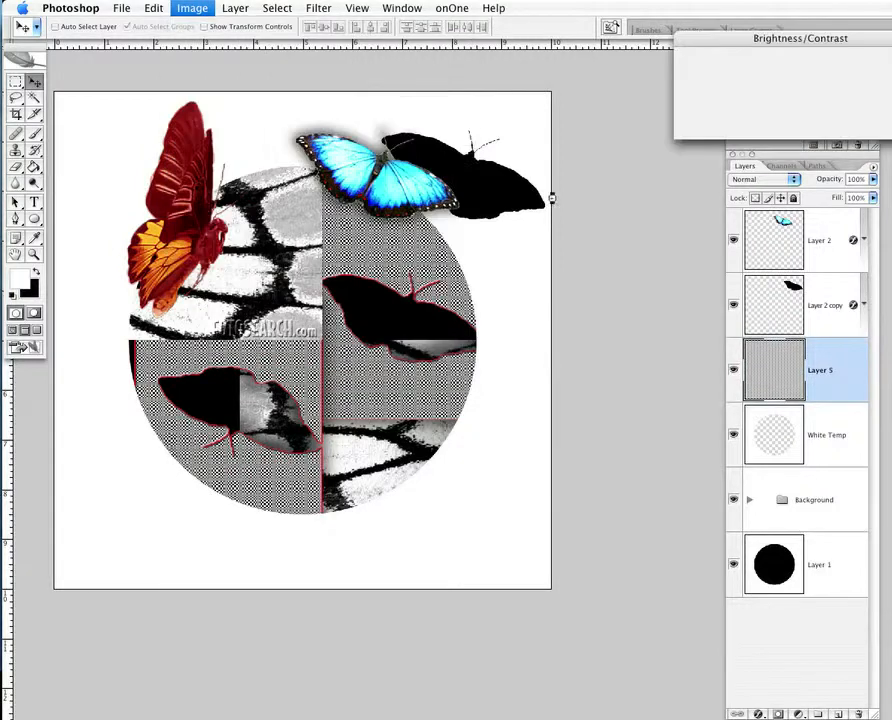
{"action": "left_click_drag", "start_coordinate": [805, 42], "coordinate": [592, 54]}
{"action": "left_click_drag", "start_coordinate": [570, 141], "coordinate": [613, 145]}
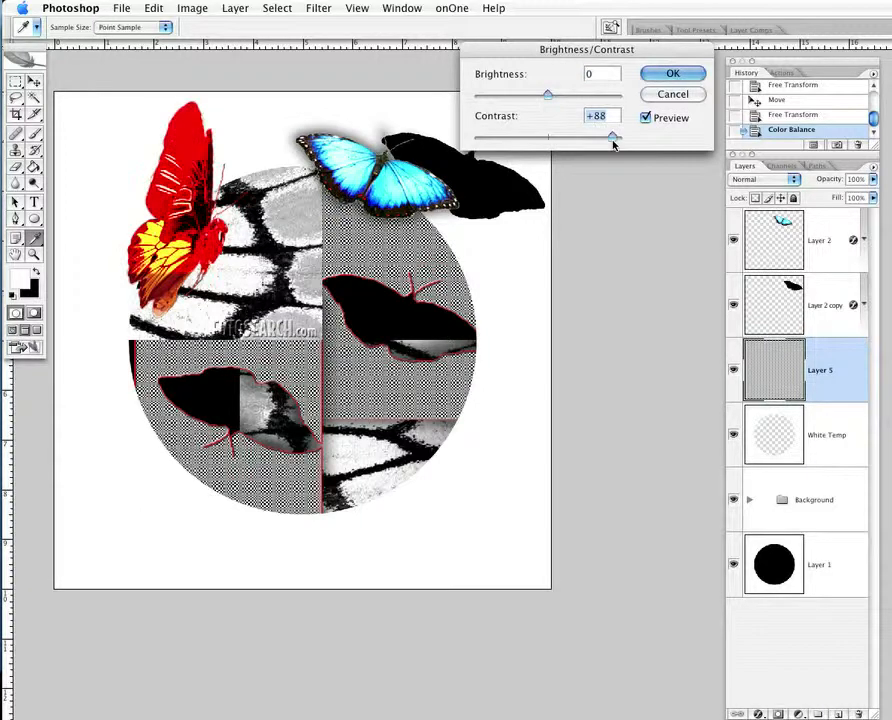
{"action": "left_click_drag", "start_coordinate": [613, 145], "coordinate": [486, 135]}
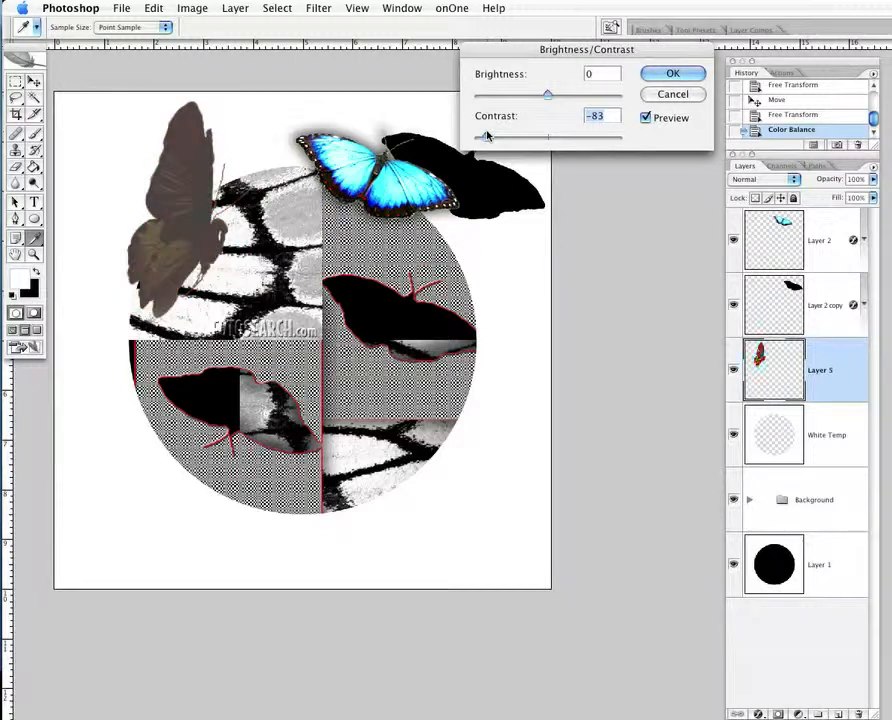
{"action": "left_click_drag", "start_coordinate": [507, 140], "coordinate": [552, 139]}
{"action": "left_click_drag", "start_coordinate": [553, 94], "coordinate": [491, 97]}
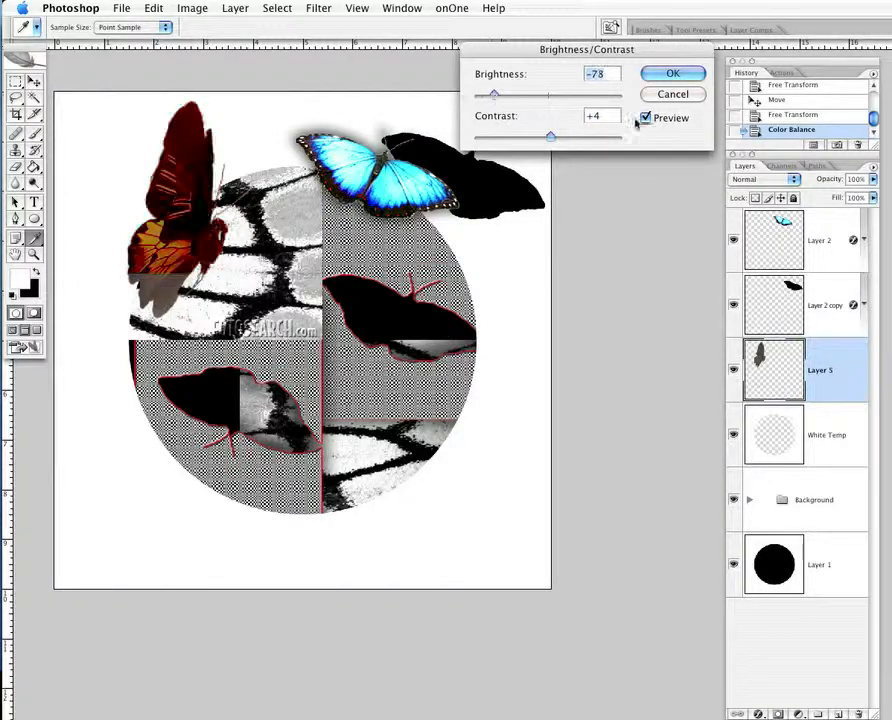
{"action": "left_click", "coordinate": [670, 76]}
{"action": "key", "text": "v"}
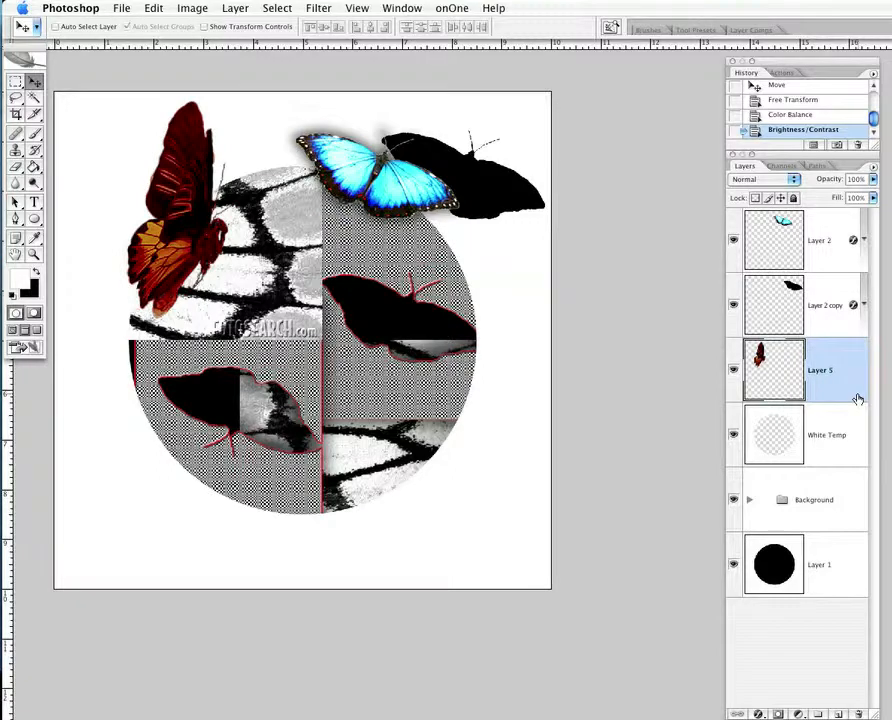
Step: Add a drop shadow to the red butterfly's layer with distance 17 px, spread 14% and size 81 px
{"action": "double_click", "coordinate": [858, 399]}
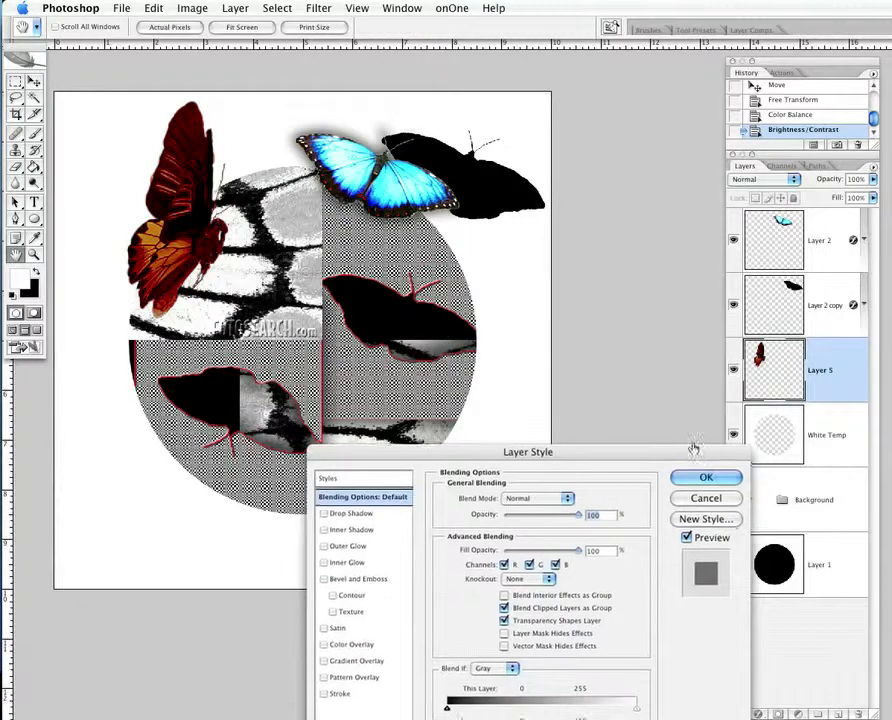
{"action": "left_click_drag", "start_coordinate": [696, 506], "coordinate": [686, 381]}
{"action": "left_click", "coordinate": [348, 441]}
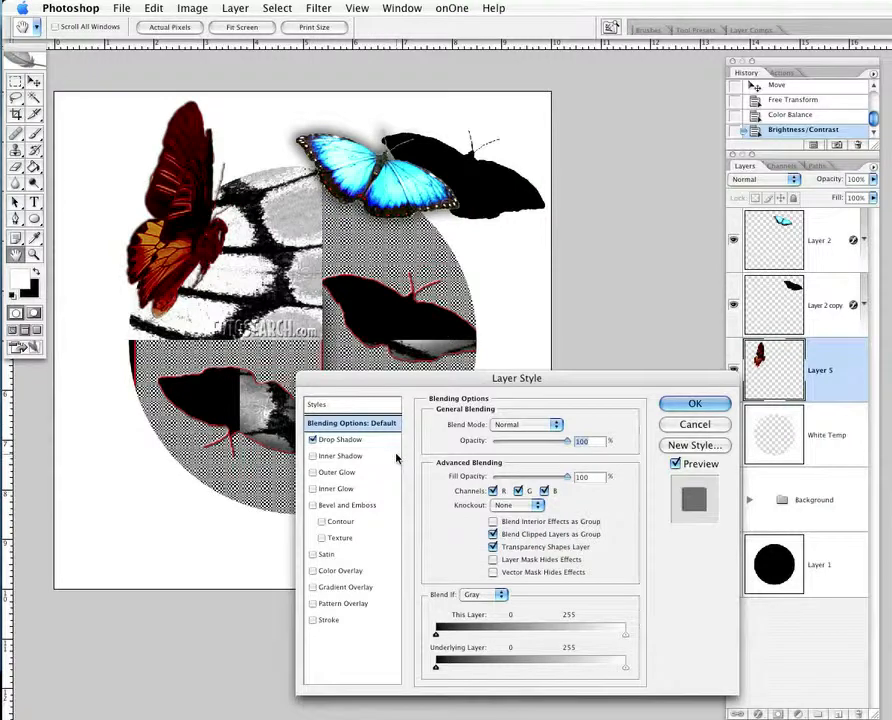
{"action": "left_click", "coordinate": [375, 442]}
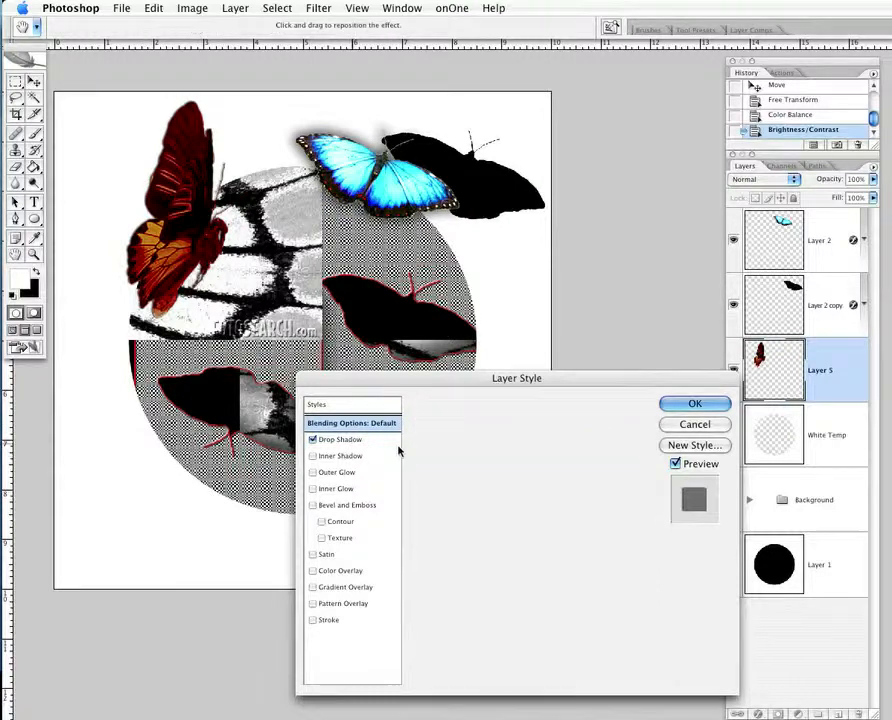
{"action": "left_click_drag", "start_coordinate": [480, 515], "coordinate": [488, 491]}
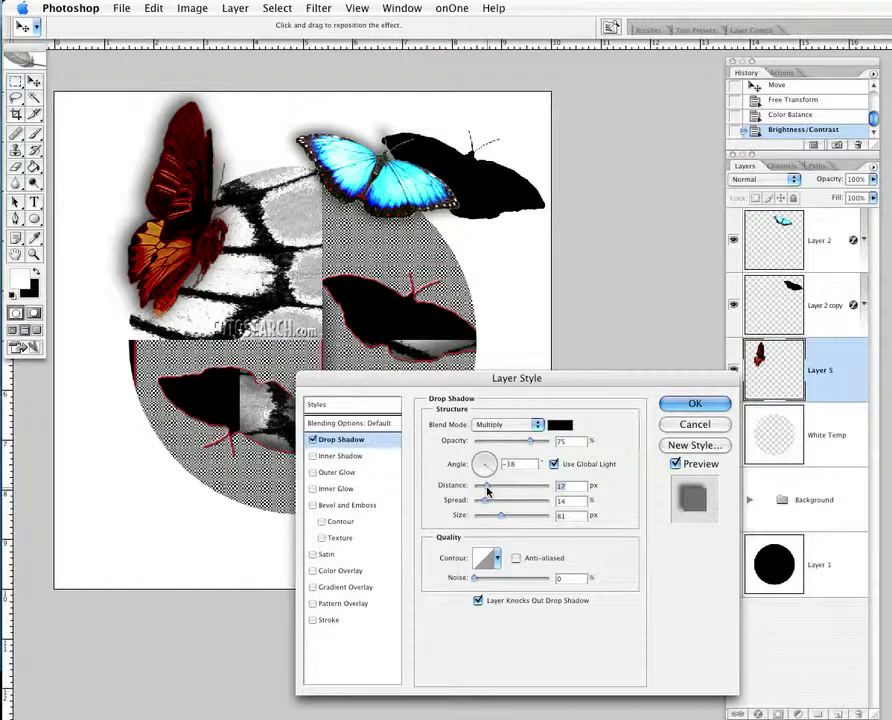
{"action": "key", "text": "Return"}
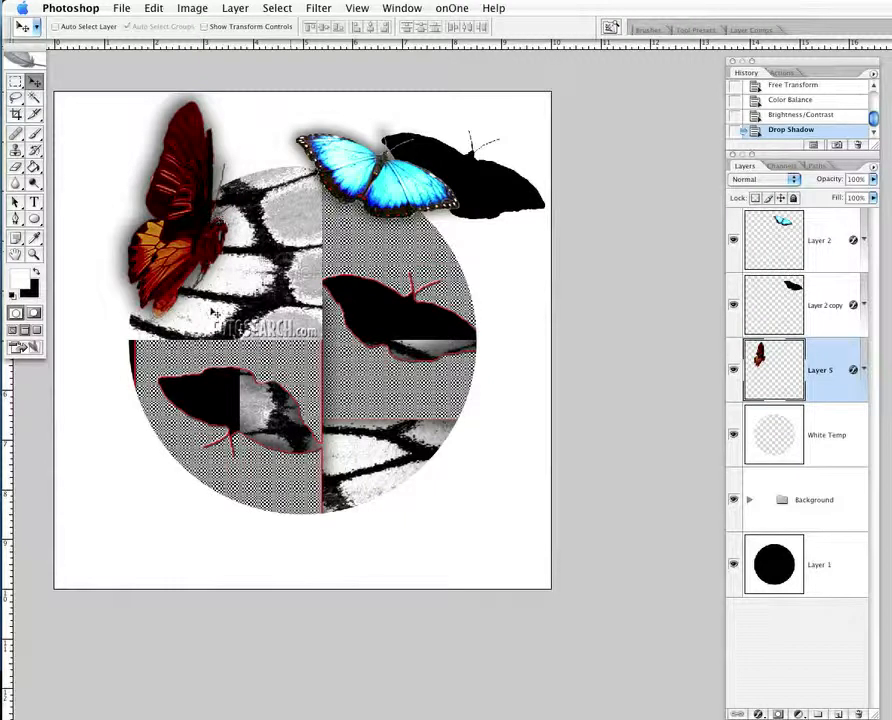
Step: Try placing the red butterfly's layer below White Temp and move it around the circle to test the clipping at its edge
{"action": "key", "text": "super+t"}
{"action": "left_click_drag", "start_coordinate": [175, 205], "coordinate": [476, 423]}
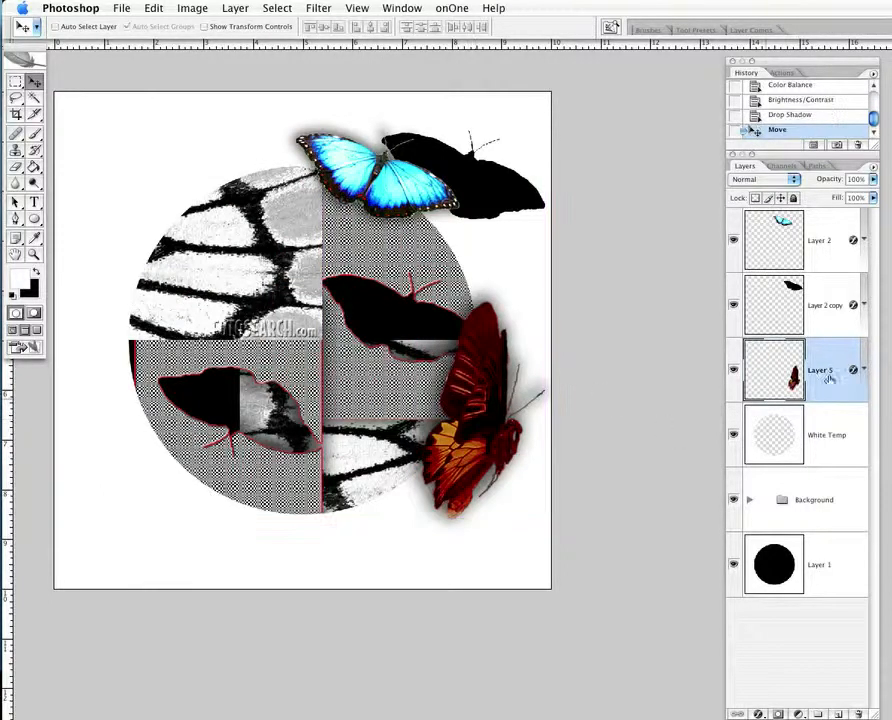
{"action": "left_click_drag", "start_coordinate": [829, 380], "coordinate": [830, 466]}
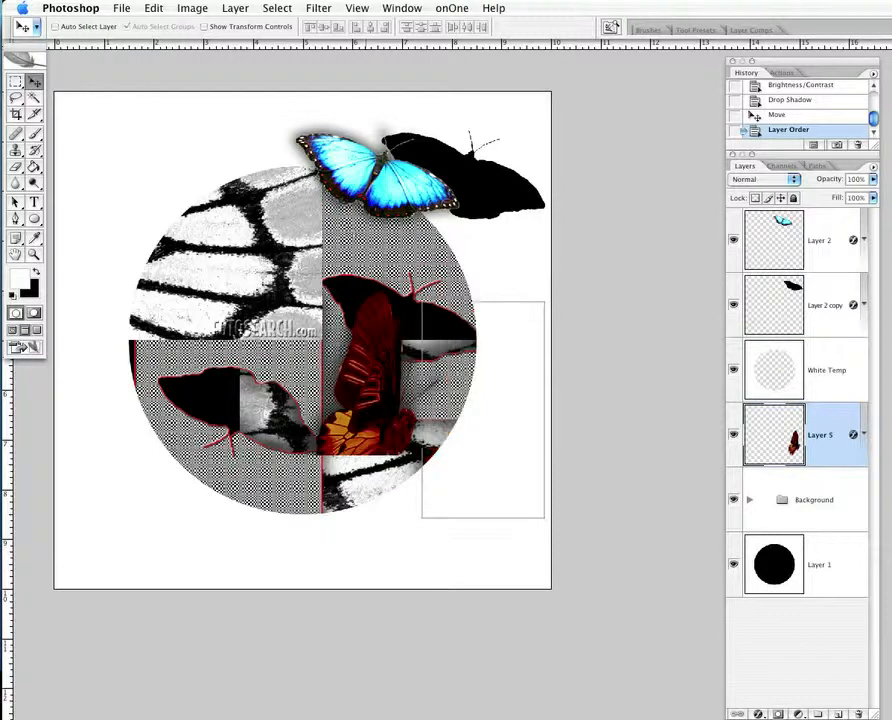
{"action": "left_click_drag", "start_coordinate": [360, 380], "coordinate": [349, 196]}
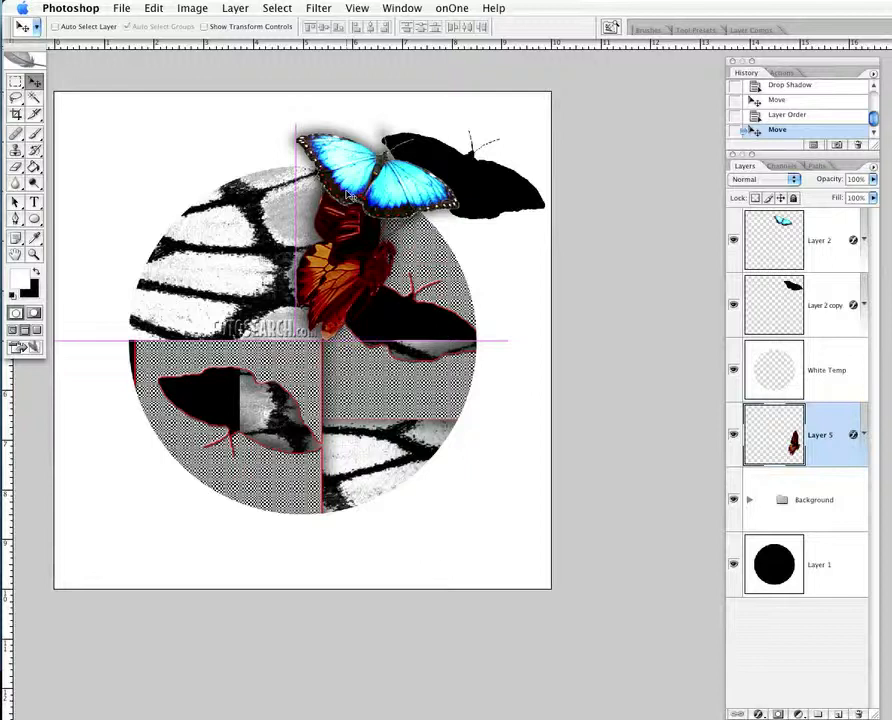
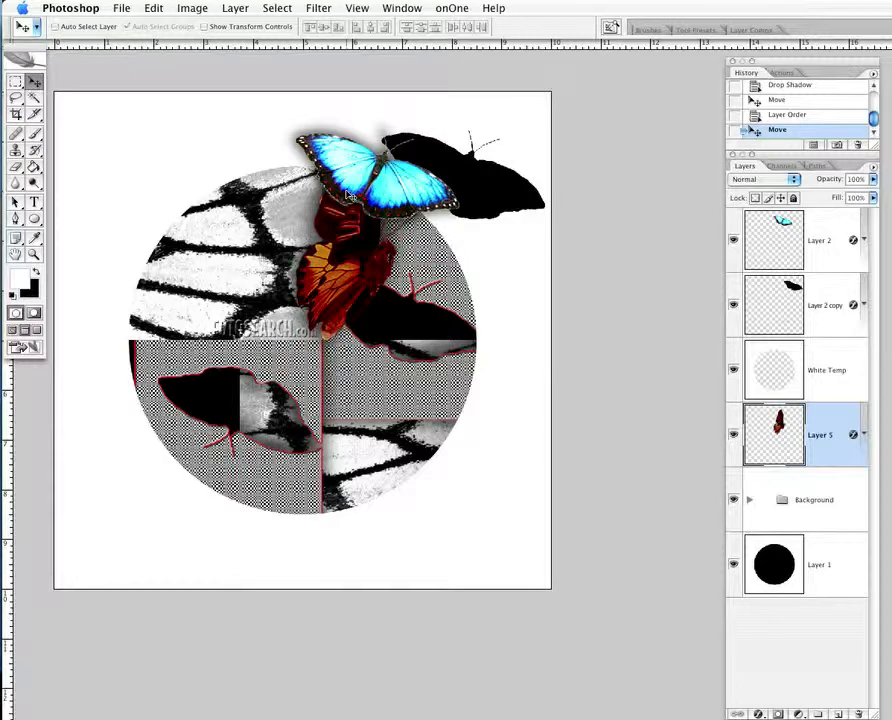
{"action": "left_click_drag", "start_coordinate": [348, 196], "coordinate": [260, 325]}
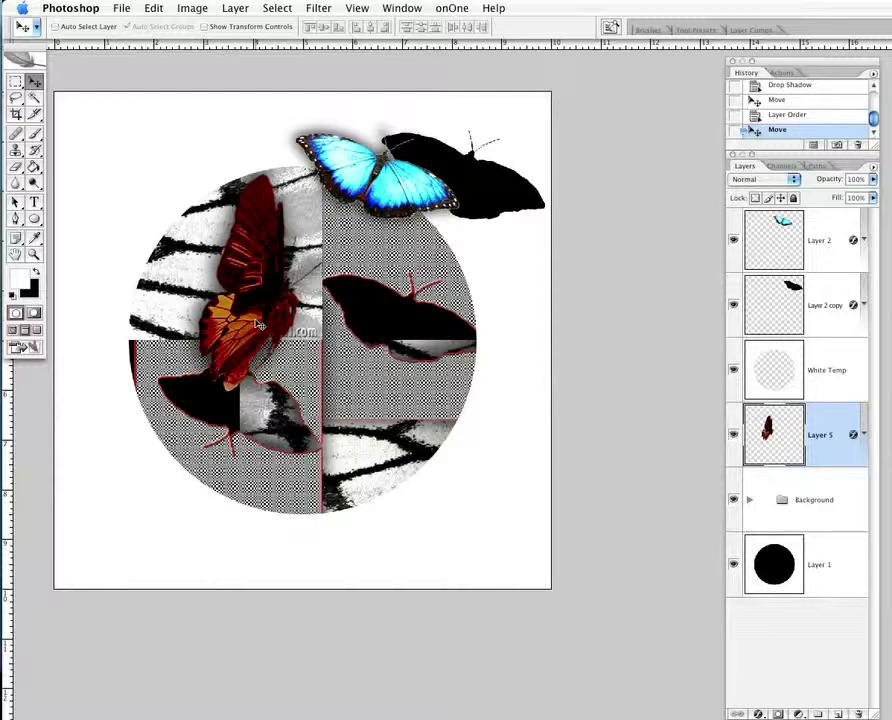
{"action": "left_click_drag", "start_coordinate": [257, 323], "coordinate": [188, 264]}
Step: Restack the red butterfly's layer above White Temp and move the butterfly to the circle's upper-left edge
{"action": "left_click_drag", "start_coordinate": [810, 366], "coordinate": [806, 344]}
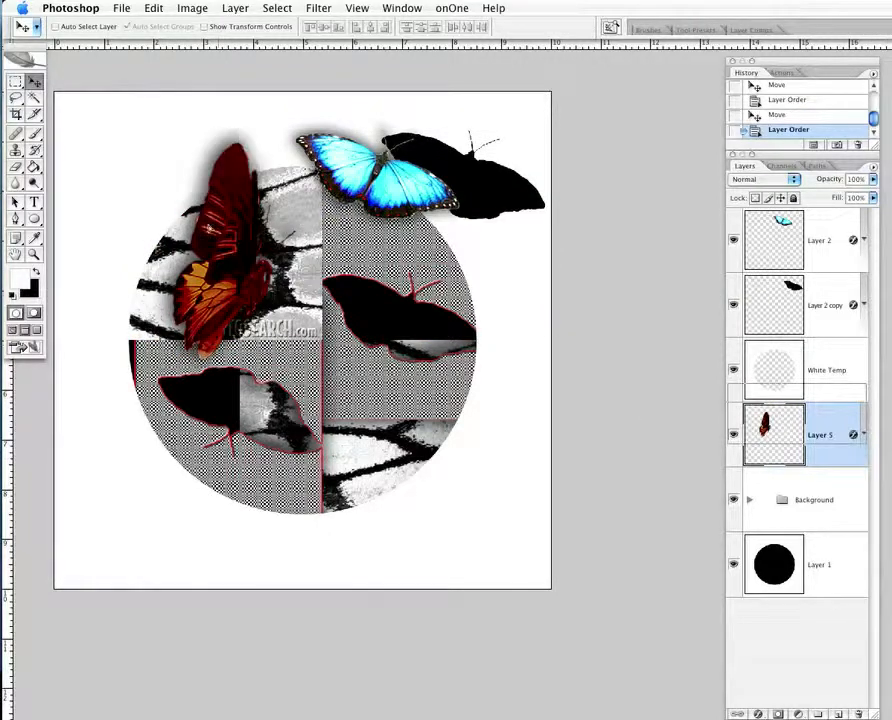
{"action": "left_click_drag", "start_coordinate": [208, 228], "coordinate": [202, 220]}
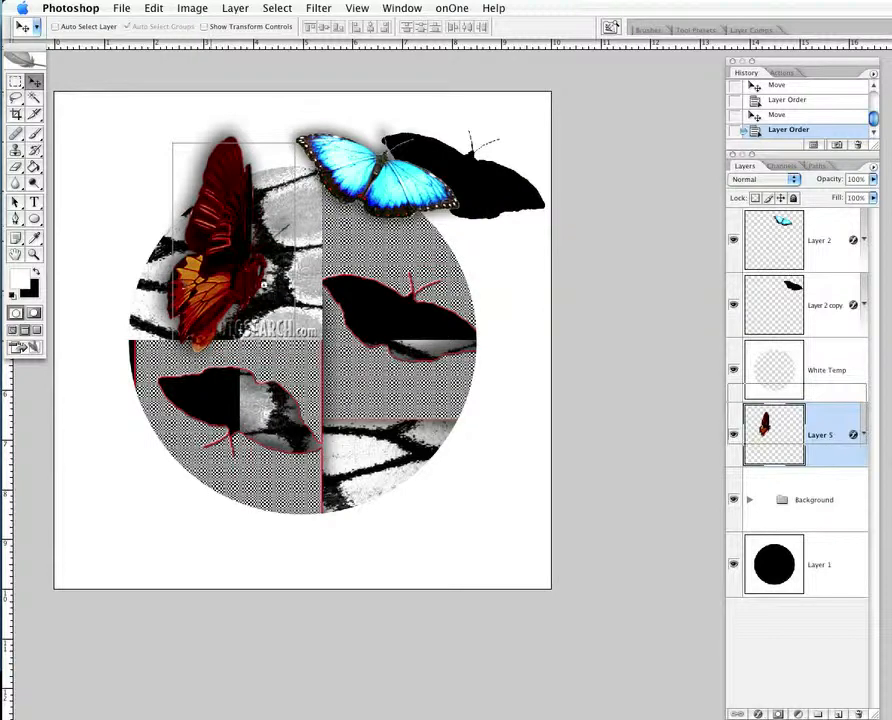
{"action": "left_click_drag", "start_coordinate": [343, 371], "coordinate": [330, 346]}
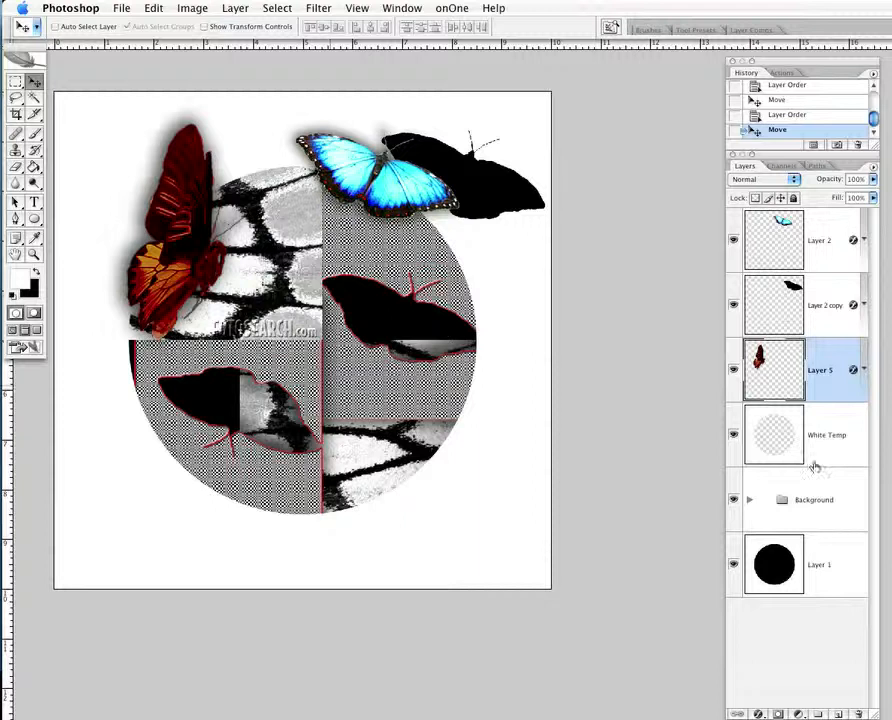
Step: Expand the Background group and invert the colors of Layer 3, the wing pattern in the lower-right quadrant
{"action": "left_click", "coordinate": [750, 500]}
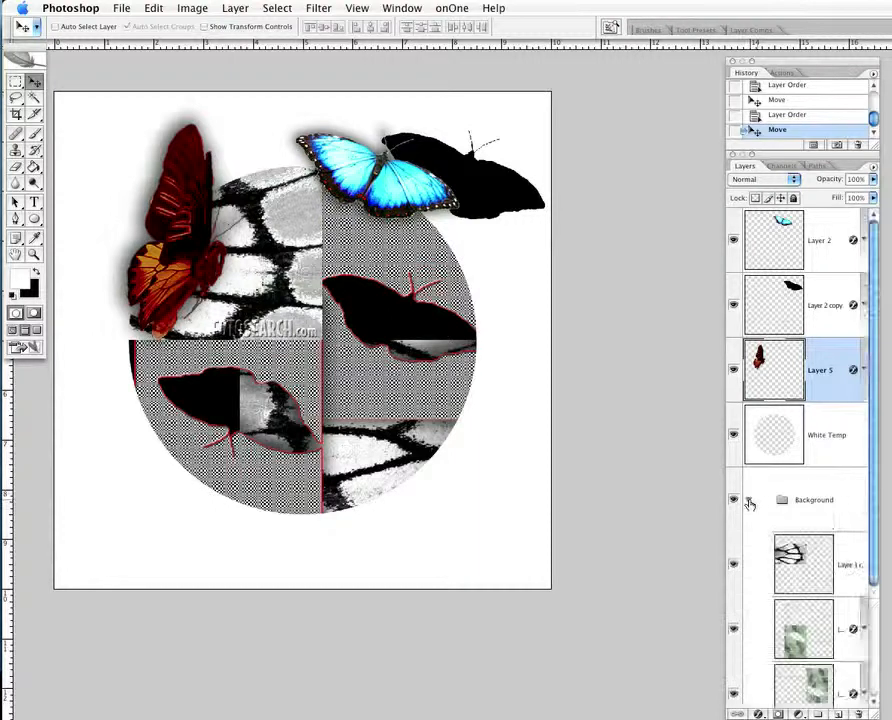
{"action": "scroll", "coordinate": [878, 497], "scroll_direction": "down", "scroll_amount": 3}
{"action": "scroll", "coordinate": [878, 497], "scroll_direction": "down", "scroll_amount": 1}
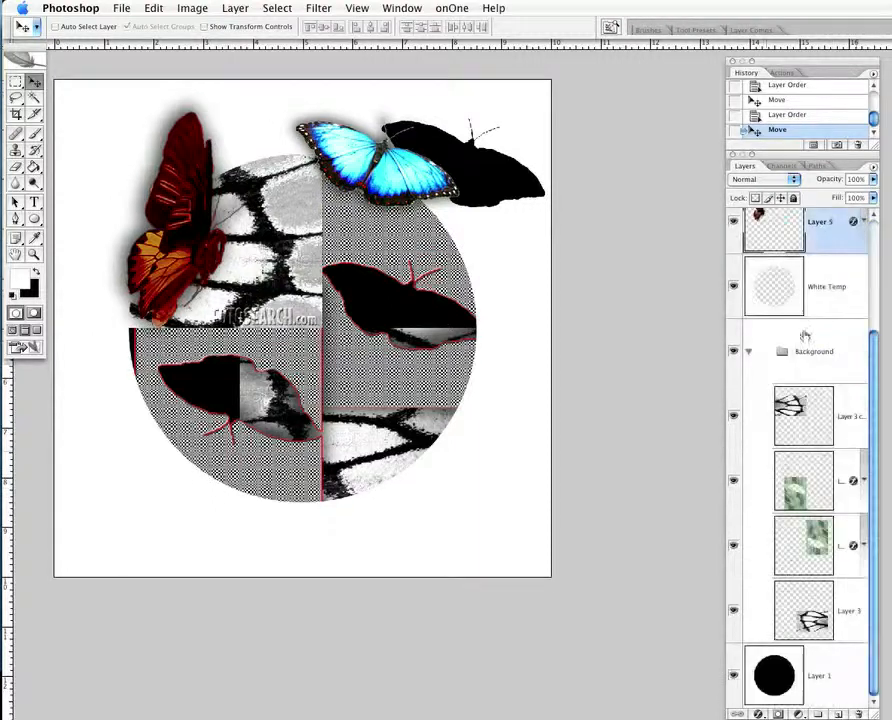
{"action": "left_click", "coordinate": [826, 602]}
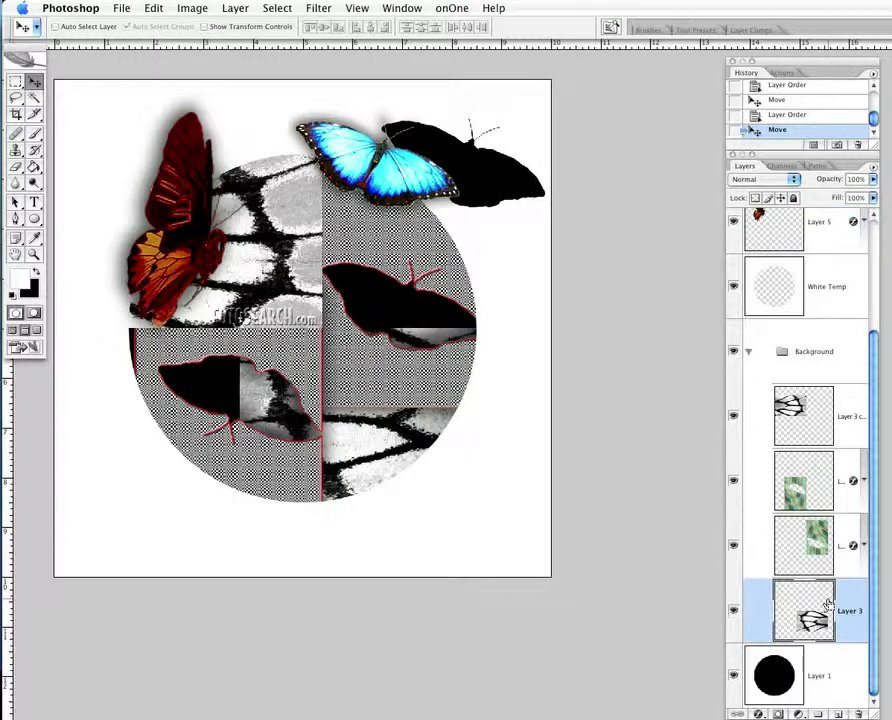
{"action": "key", "text": "super+i"}
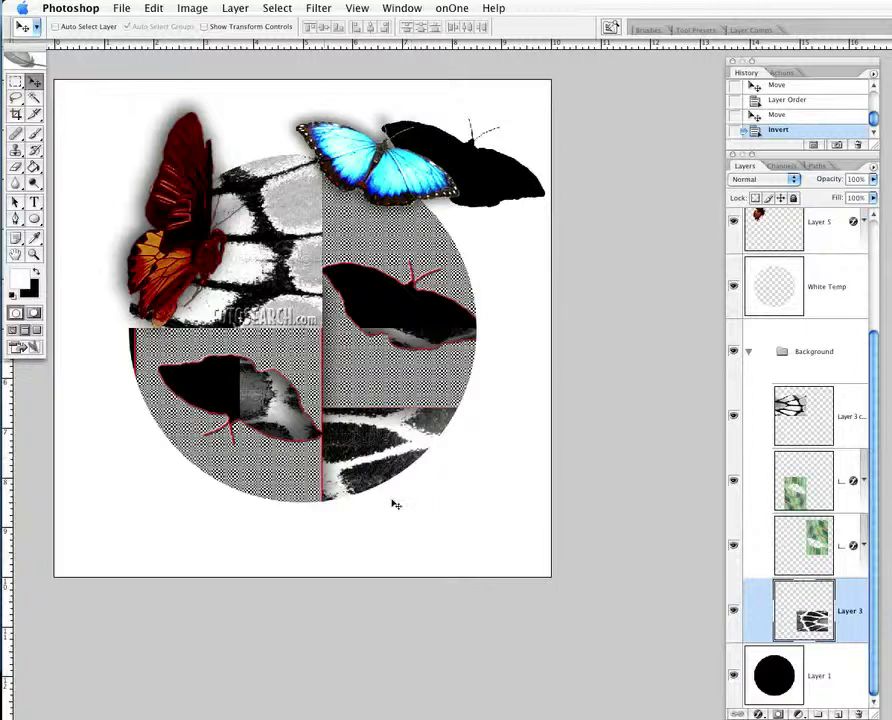
Step: Invert the upper-right quadrant's image layer and hide its Pattern Overlay effect
{"action": "left_click", "coordinate": [833, 550]}
{"action": "key", "text": "super+i"}
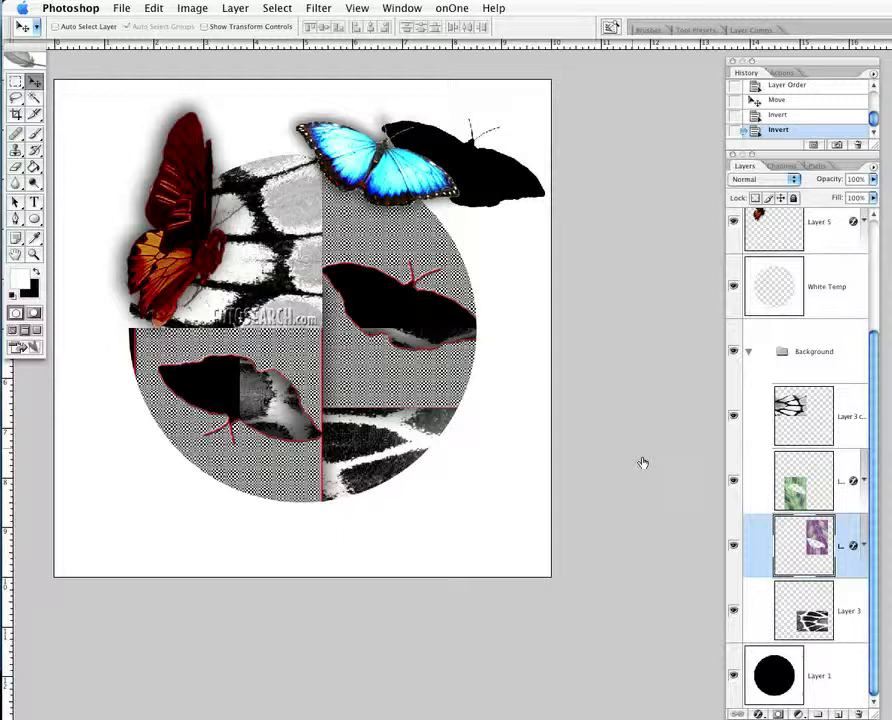
{"action": "left_click", "coordinate": [862, 545]}
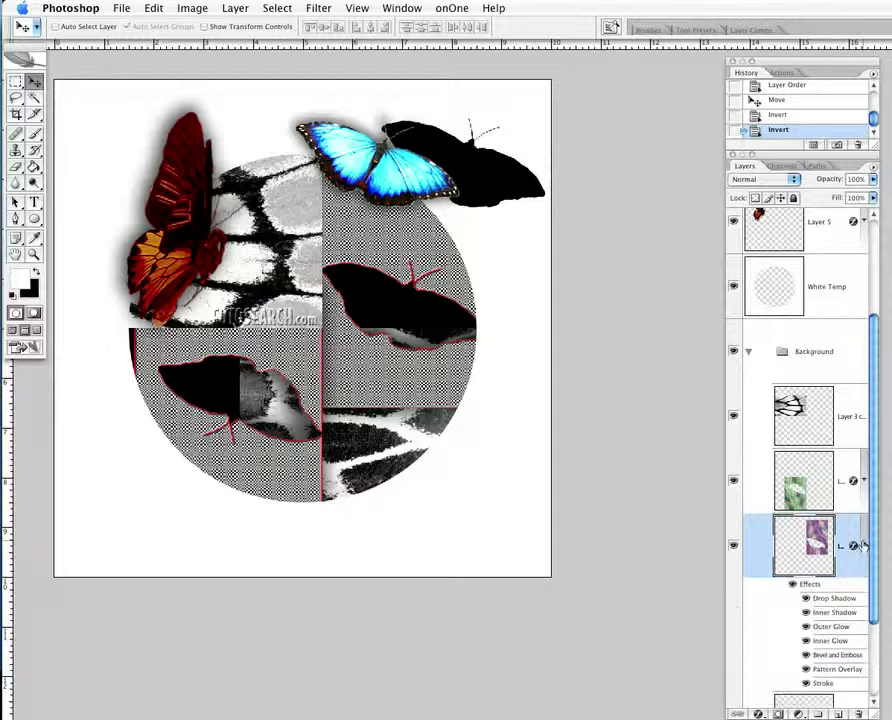
{"action": "scroll", "coordinate": [828, 666], "scroll_direction": "down", "scroll_amount": 2}
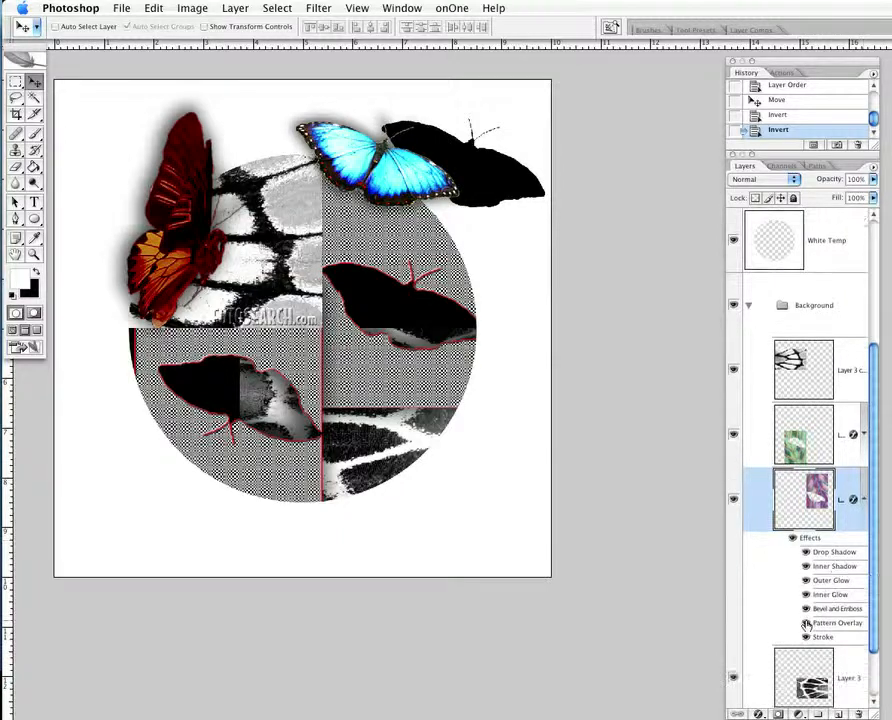
{"action": "left_click", "coordinate": [806, 623]}
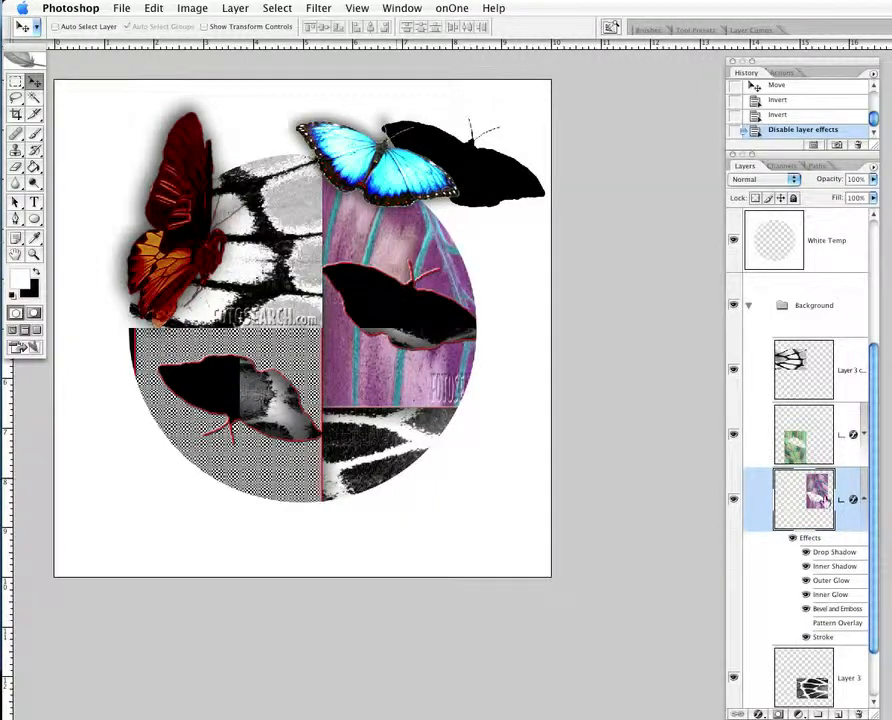
Step: Hide the Pattern Overlay effect on the lower-left quadrant's image layer
{"action": "left_click", "coordinate": [862, 435]}
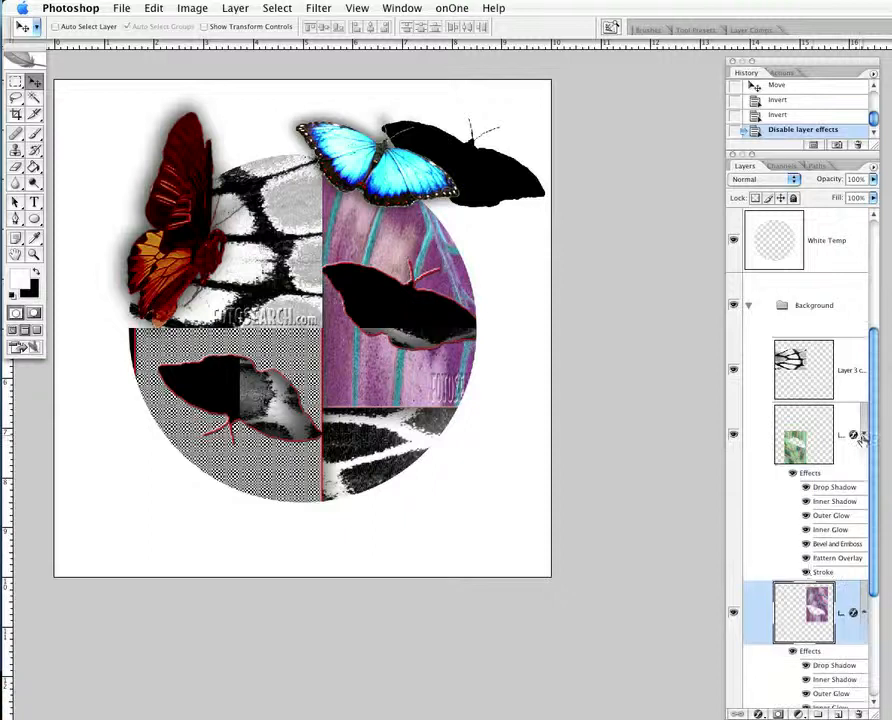
{"action": "left_click", "coordinate": [806, 559]}
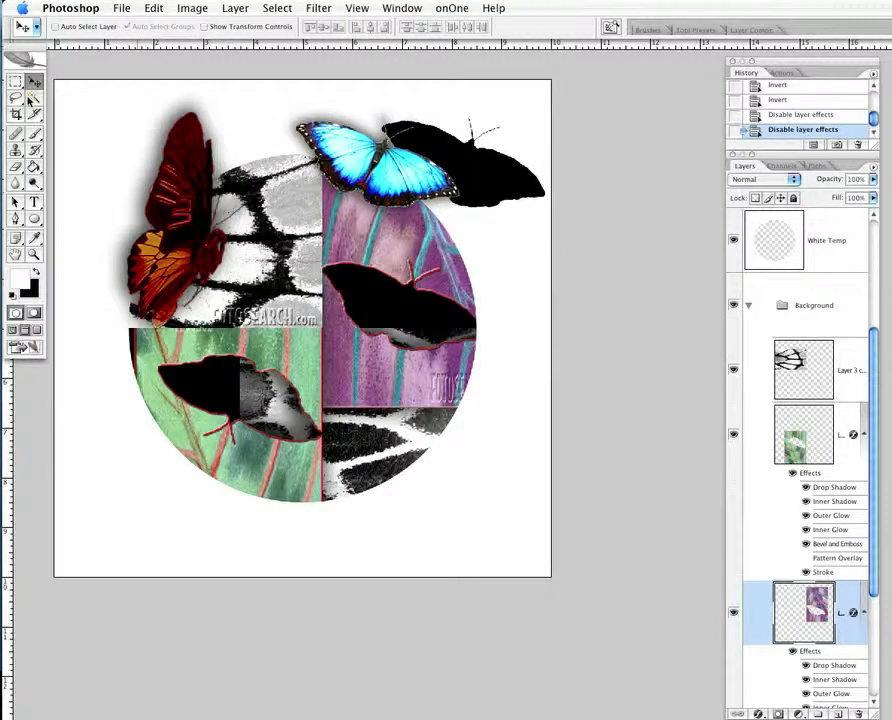
Step: Draw an elliptical marquee selection centered inside the collage circle and nudge it down slightly
{"action": "left_click_drag", "start_coordinate": [15, 80], "coordinate": [77, 96]}
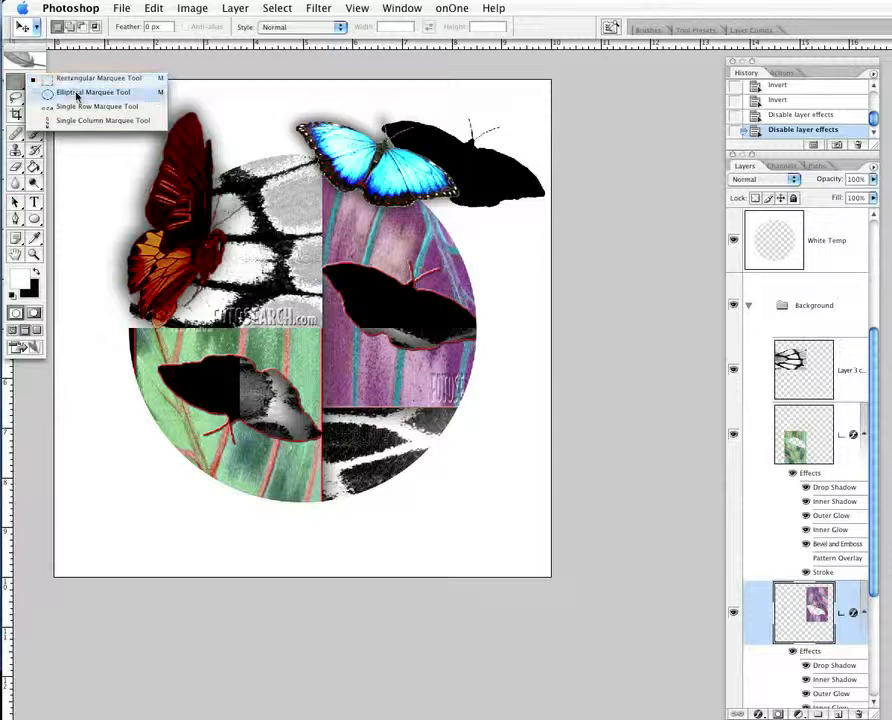
{"action": "left_click_drag", "start_coordinate": [77, 92], "coordinate": [77, 92]}
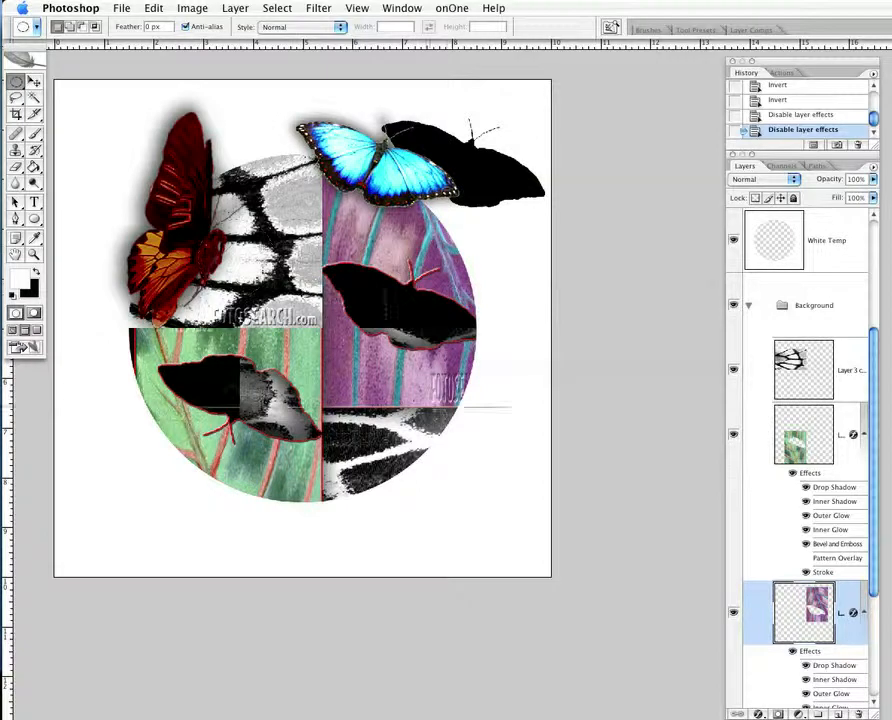
{"action": "mouse_move", "coordinate": [304, 325]}
{"action": "left_mouse_down"}
{"action": "mouse_move", "coordinate": [480, 436]}
{"action": "mouse_move", "coordinate": [430, 424]}
{"action": "mouse_move", "coordinate": [426, 440]}
{"action": "left_mouse_up"}
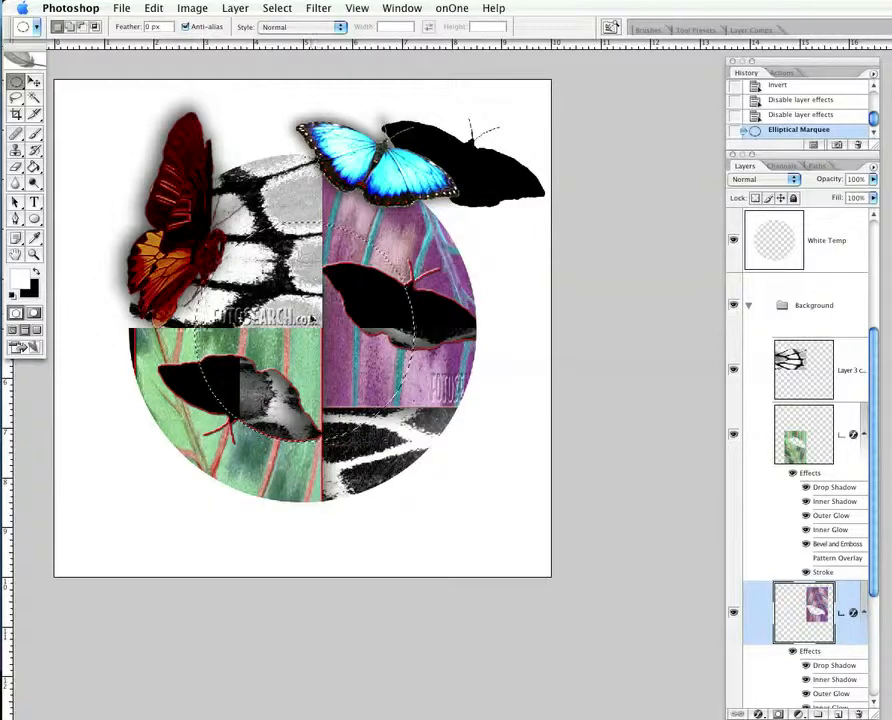
{"action": "key", "text": "Down"}
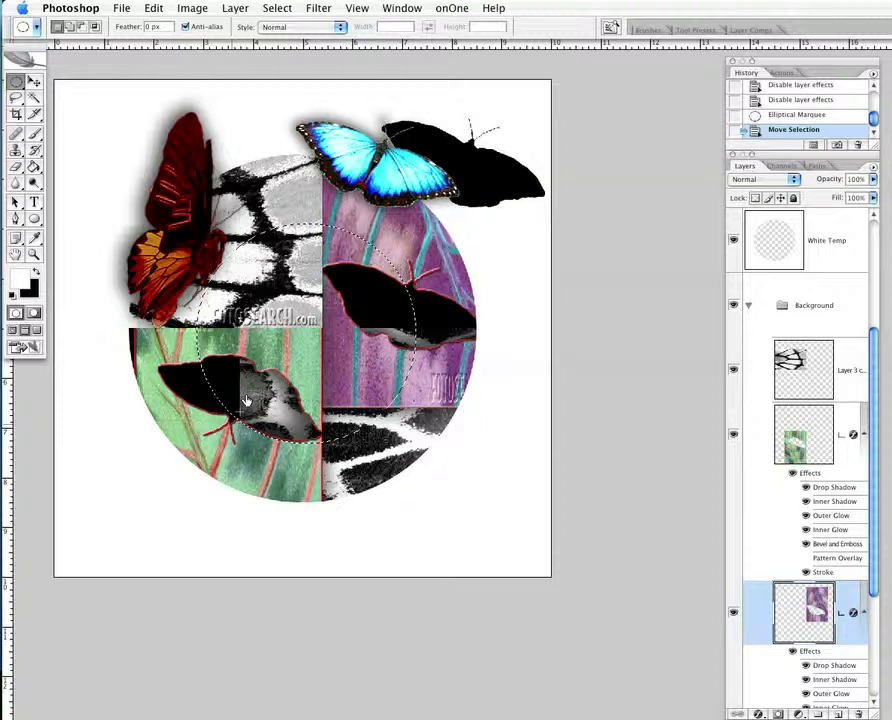
Step: Collapse the Background group and add an Invert adjustment layer above Layer 5, masked to the circular selection
{"action": "left_click", "coordinate": [748, 309]}
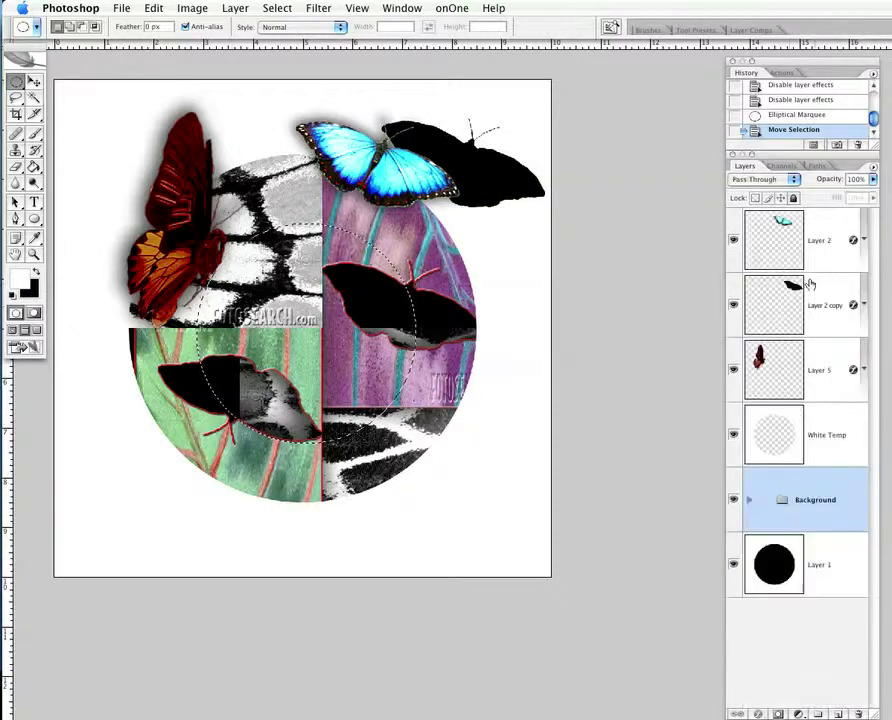
{"action": "left_click", "coordinate": [801, 371]}
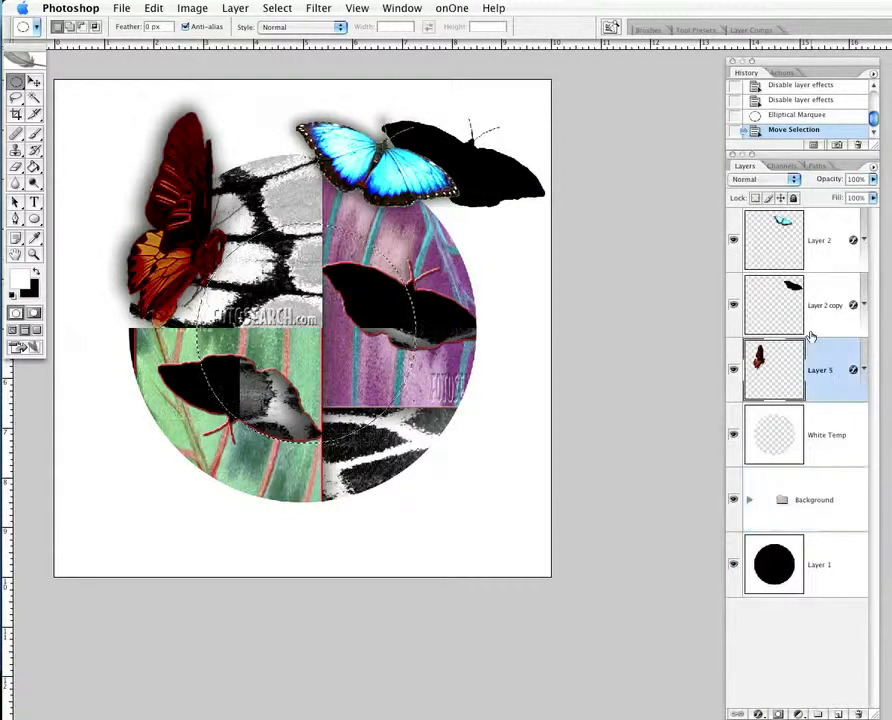
{"action": "left_click", "coordinate": [815, 331]}
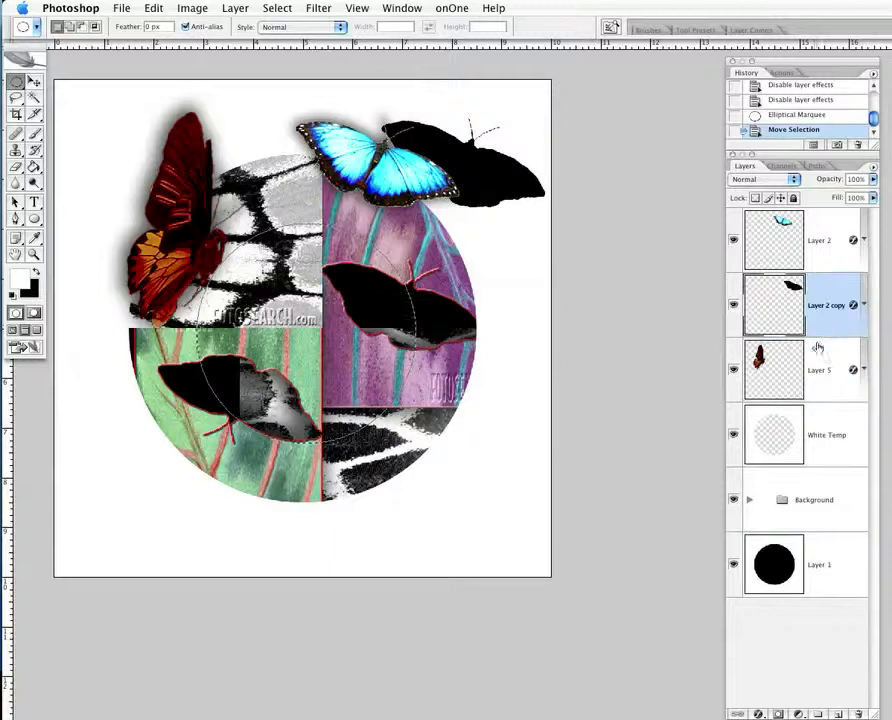
{"action": "left_click", "coordinate": [826, 360]}
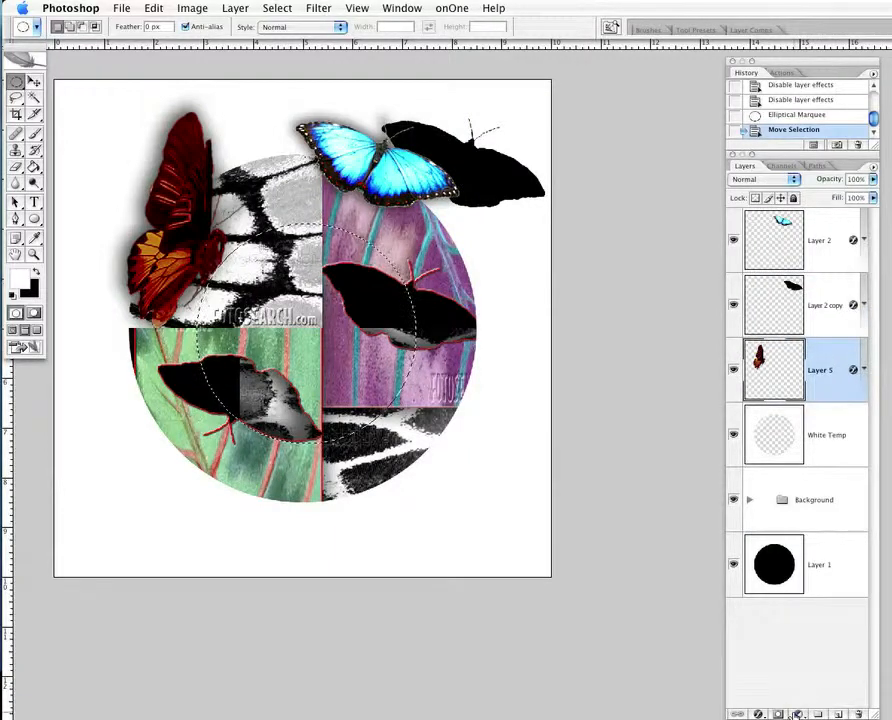
{"action": "left_click", "coordinate": [798, 714]}
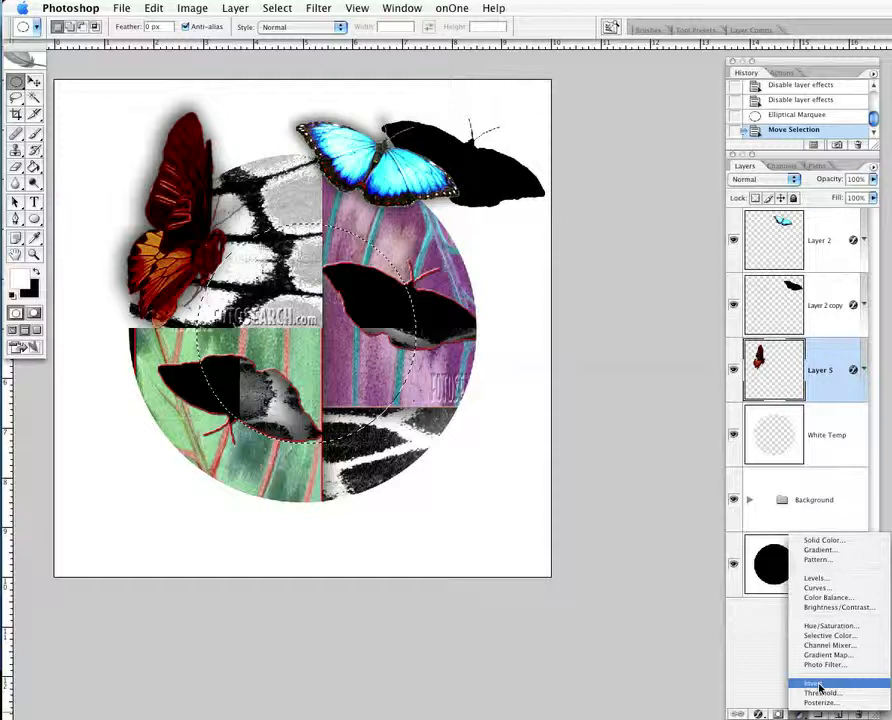
{"action": "left_click", "coordinate": [821, 684]}
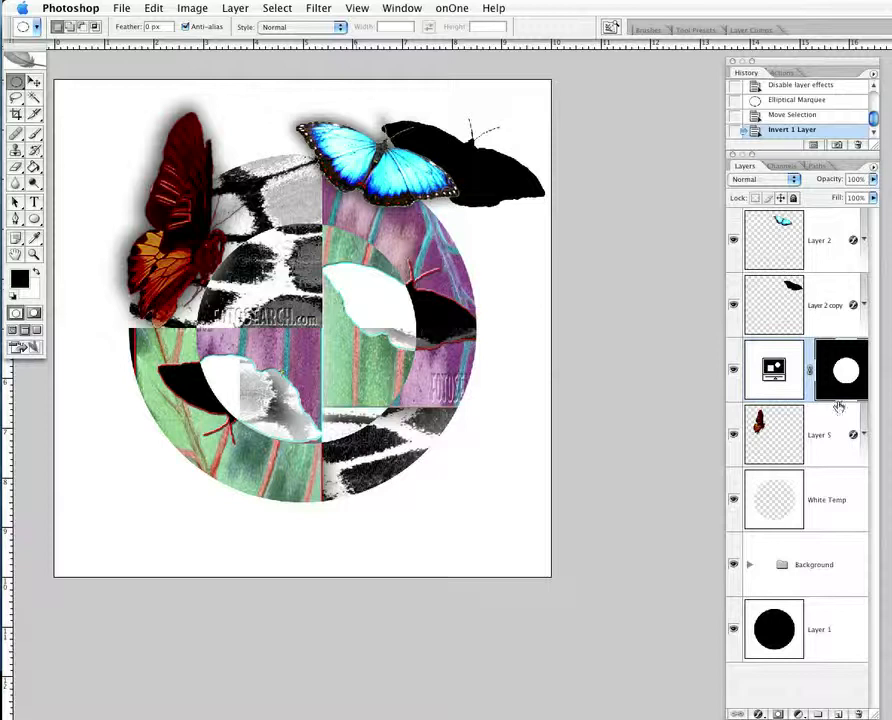
Step: Unlink the Invert layer's mask and move the red butterfly down and right so it overlaps the inverted circle
{"action": "mouse_move", "coordinate": [820, 388]}
{"action": "left_mouse_down"}
{"action": "mouse_move", "coordinate": [816, 424]}
{"action": "mouse_move", "coordinate": [809, 372]}
{"action": "left_mouse_up"}
{"action": "left_click", "coordinate": [809, 370]}
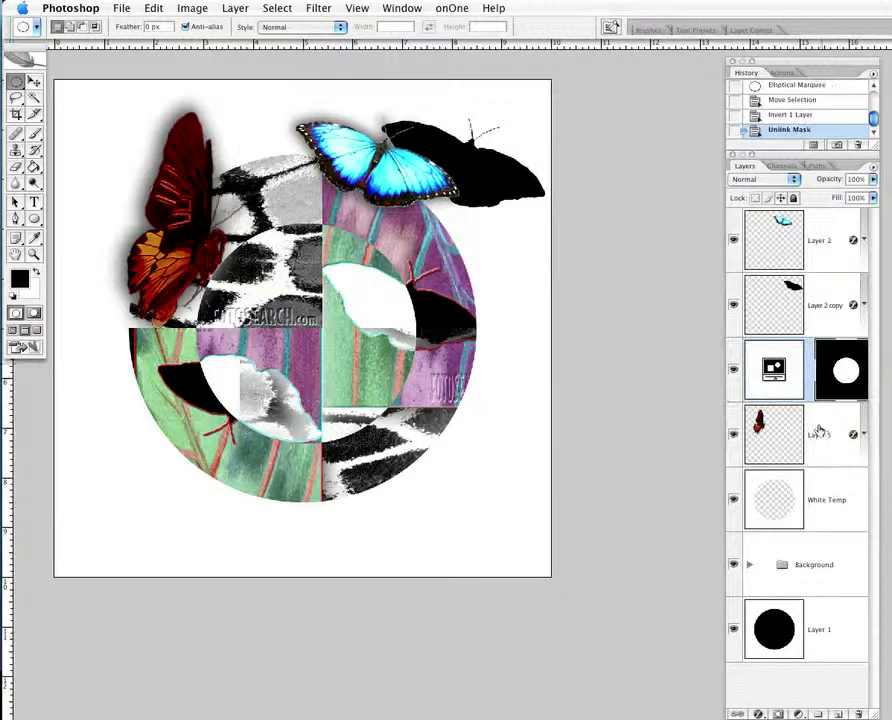
{"action": "left_click", "coordinate": [820, 433]}
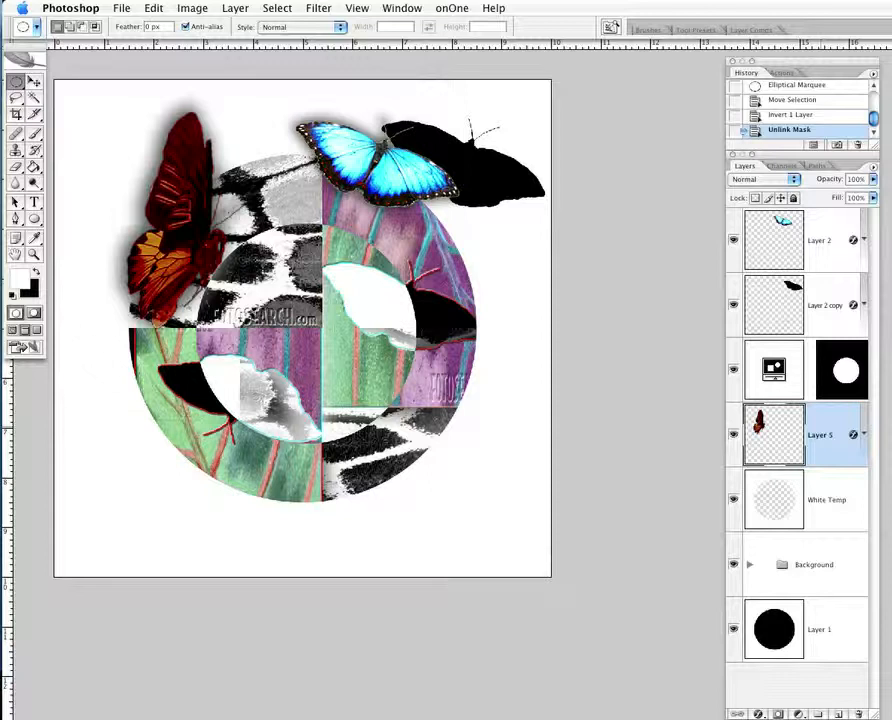
{"action": "key", "text": "v"}
{"action": "left_click_drag", "start_coordinate": [188, 198], "coordinate": [203, 213]}
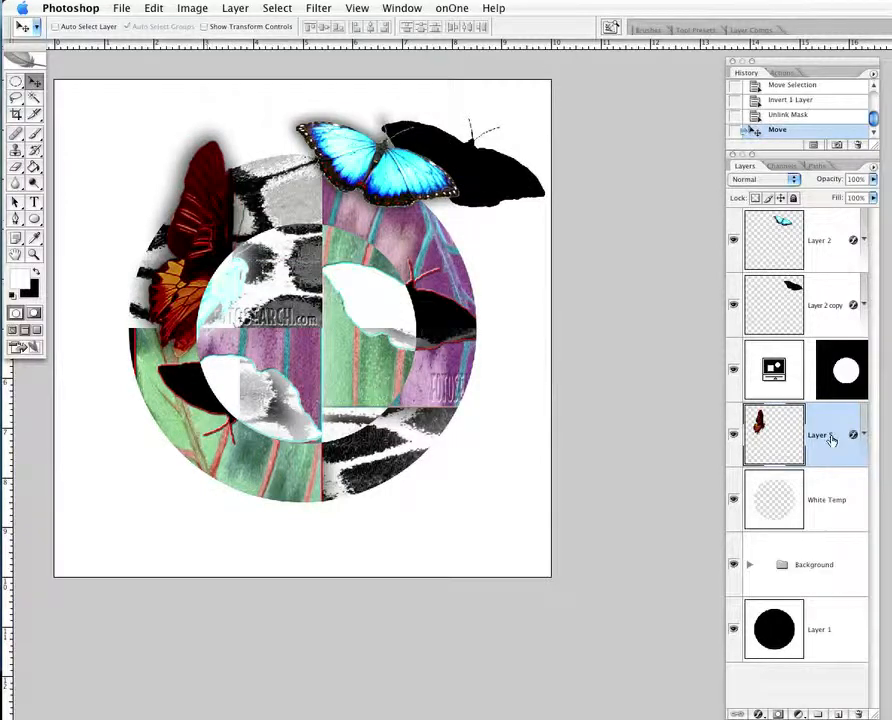
{"action": "left_click", "coordinate": [820, 362]}
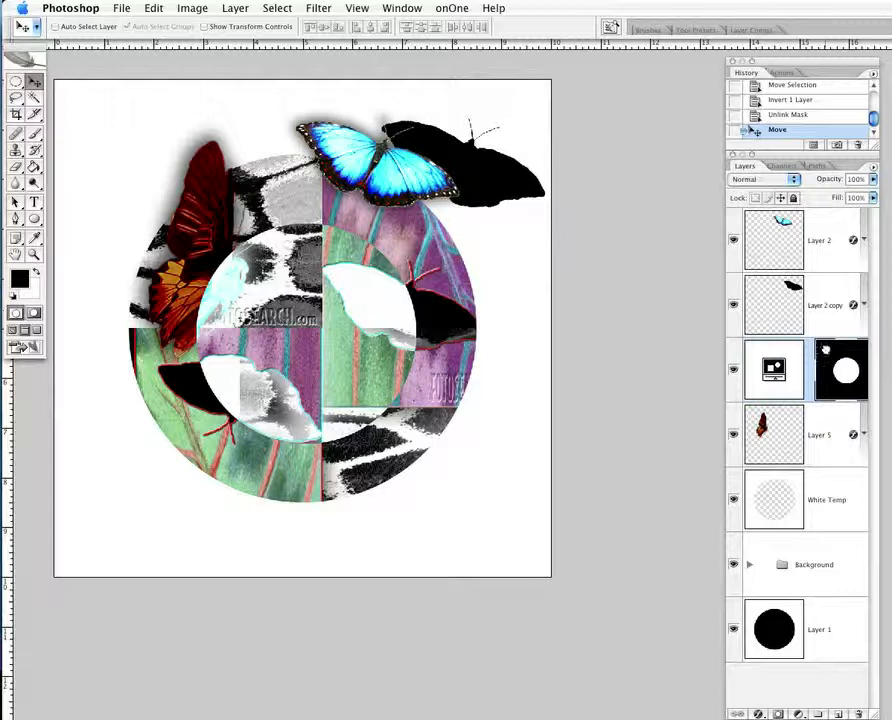
{"action": "left_click_drag", "start_coordinate": [826, 355], "coordinate": [818, 462]}
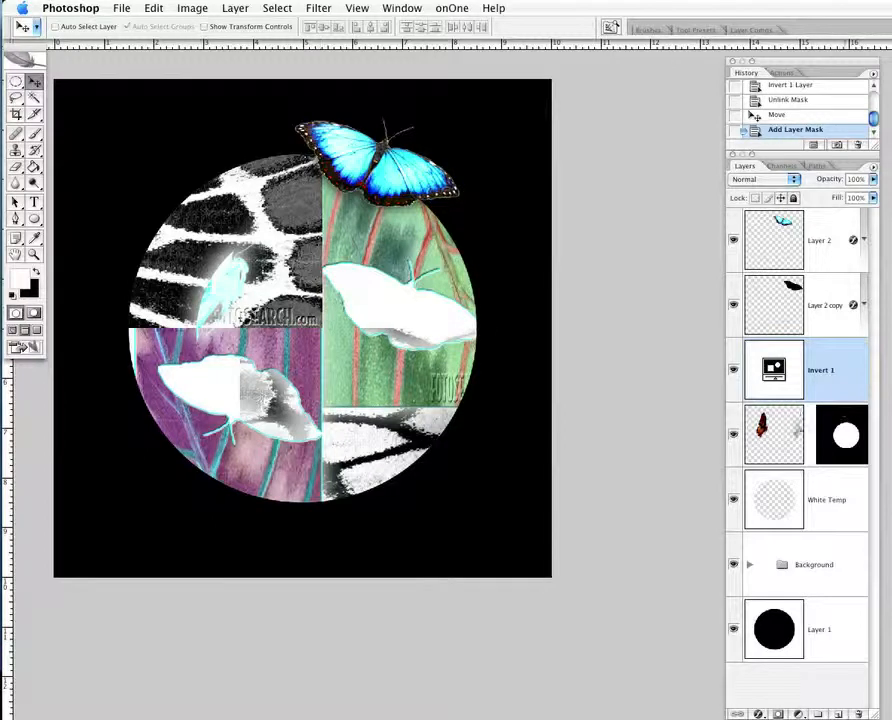
{"action": "key", "text": "super+z"}
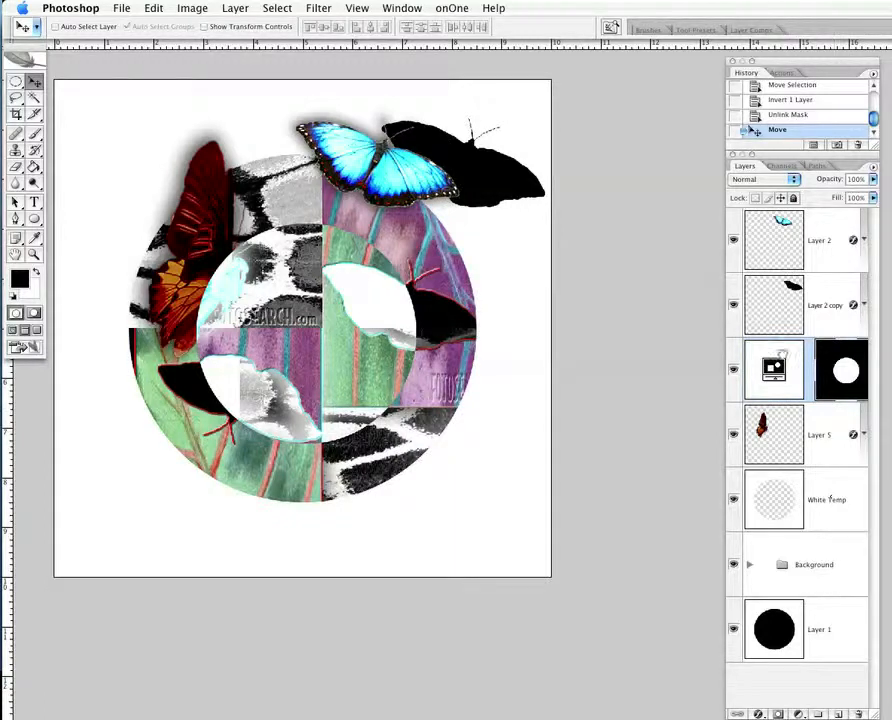
Step: Restack the Invert adjustment layer below the red butterfly's layer and move its circular mask out over the collage's left edge
{"action": "left_click_drag", "start_coordinate": [788, 380], "coordinate": [786, 455]}
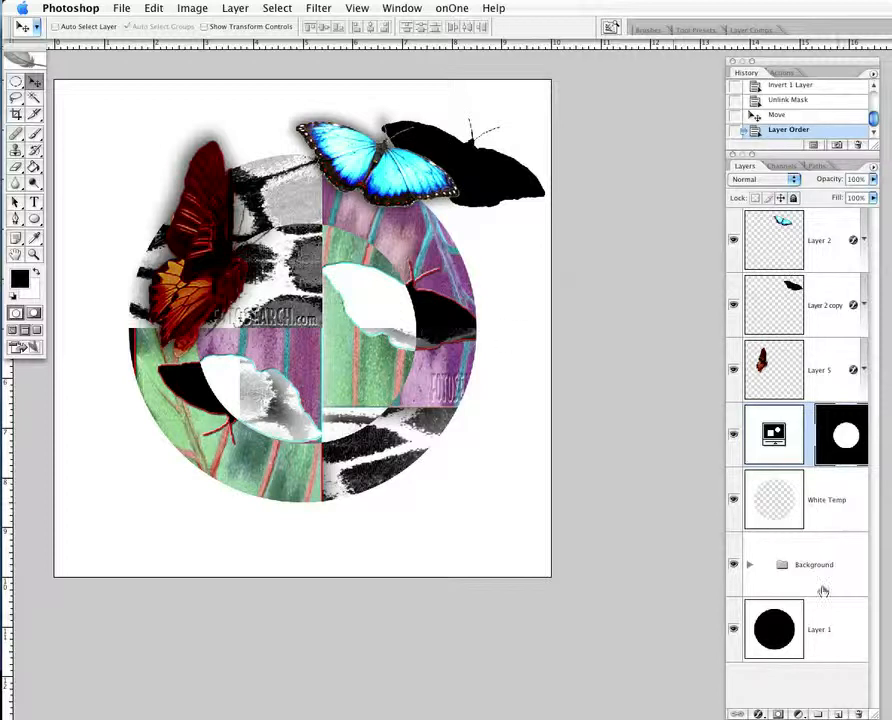
{"action": "left_click", "coordinate": [748, 565]}
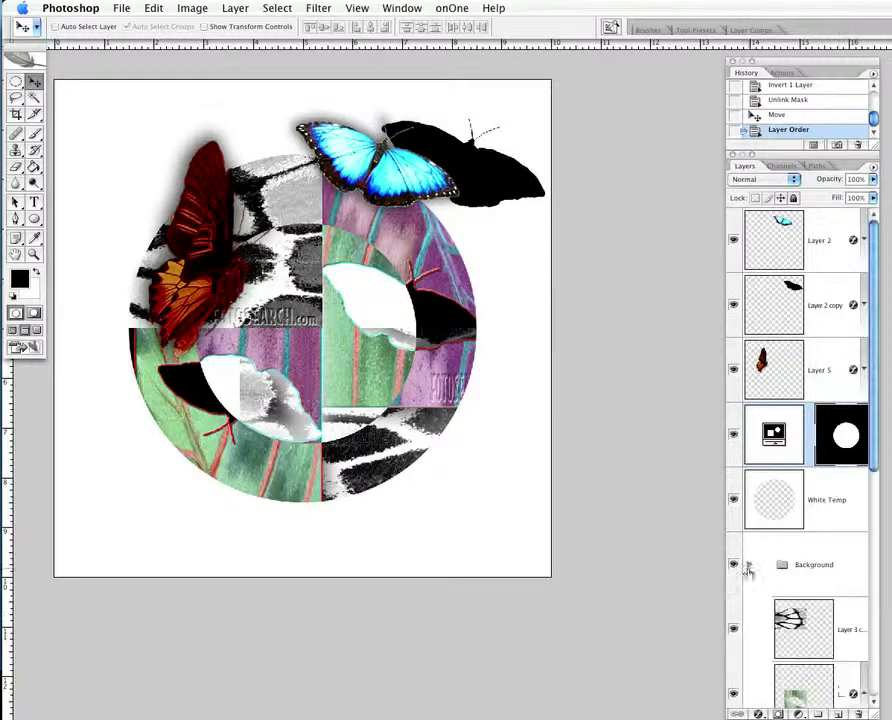
{"action": "left_click", "coordinate": [818, 623]}
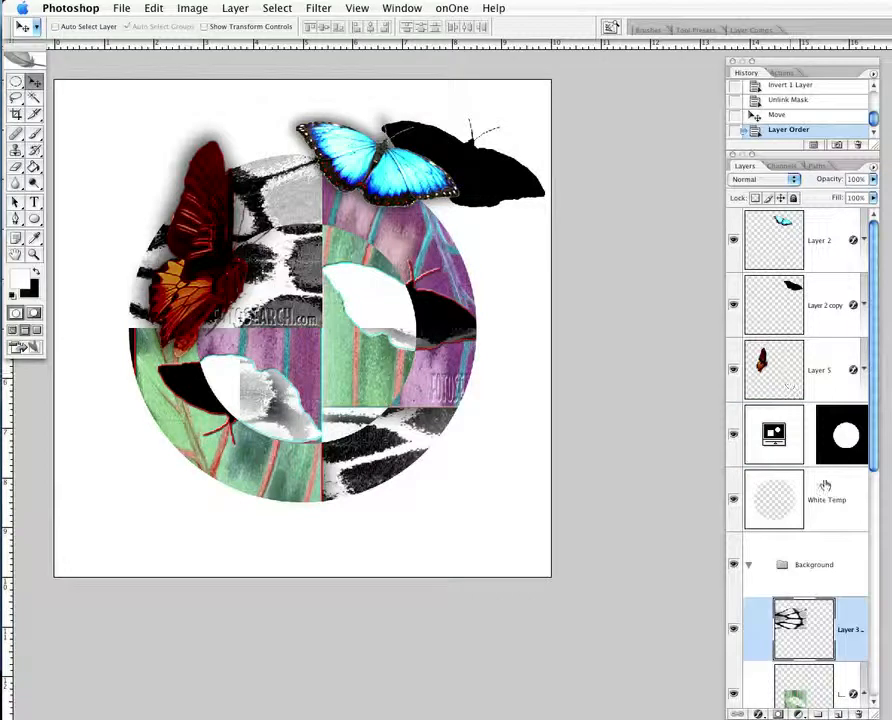
{"action": "key", "text": "x"}
{"action": "left_click", "coordinate": [819, 449]}
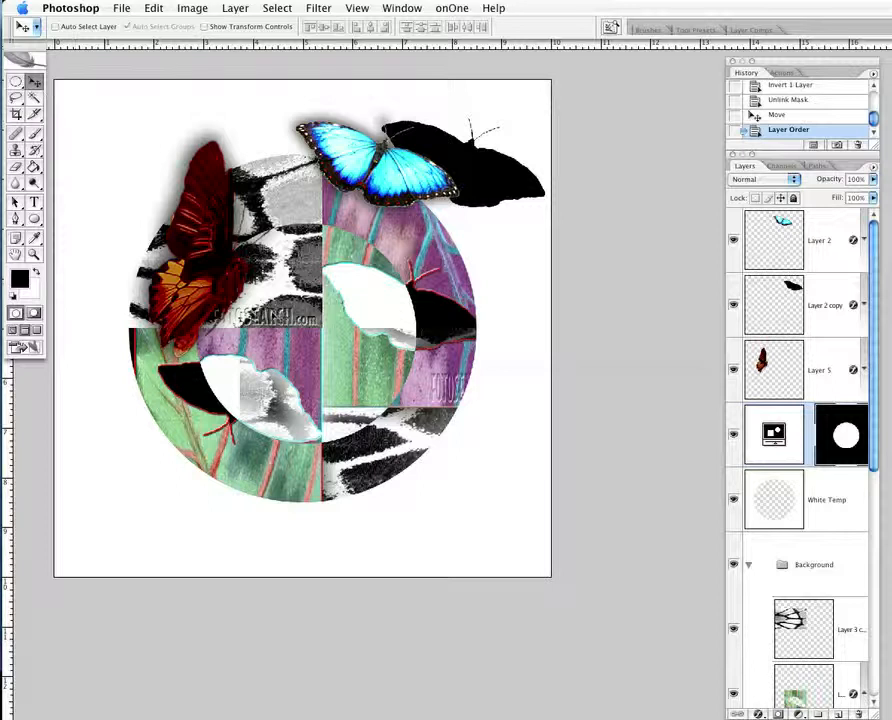
{"action": "left_click_drag", "start_coordinate": [215, 298], "coordinate": [133, 317]}
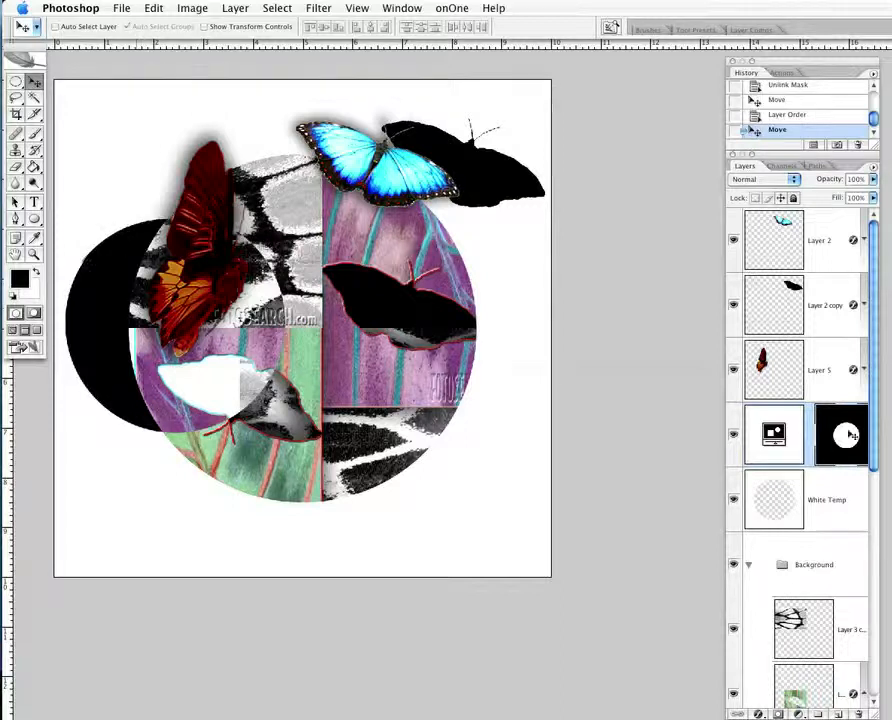
Step: Duplicate the Invert adjustment layer and move the copy's circular mask over the collage's right edge
{"action": "right_click", "coordinate": [848, 432]}
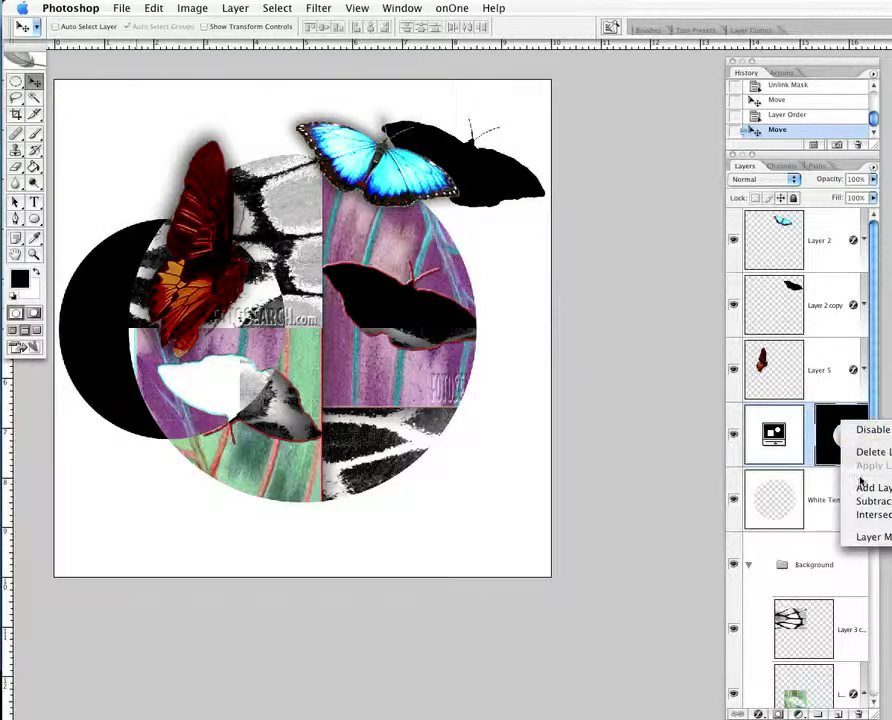
{"action": "left_click", "coordinate": [680, 470]}
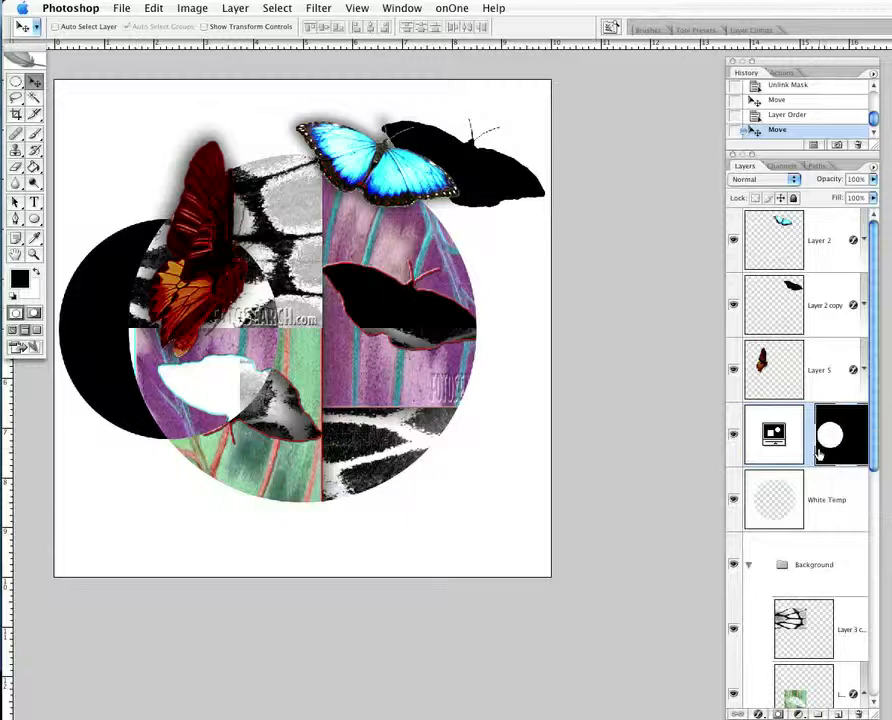
{"action": "left_click_drag", "start_coordinate": [820, 456], "coordinate": [841, 714]}
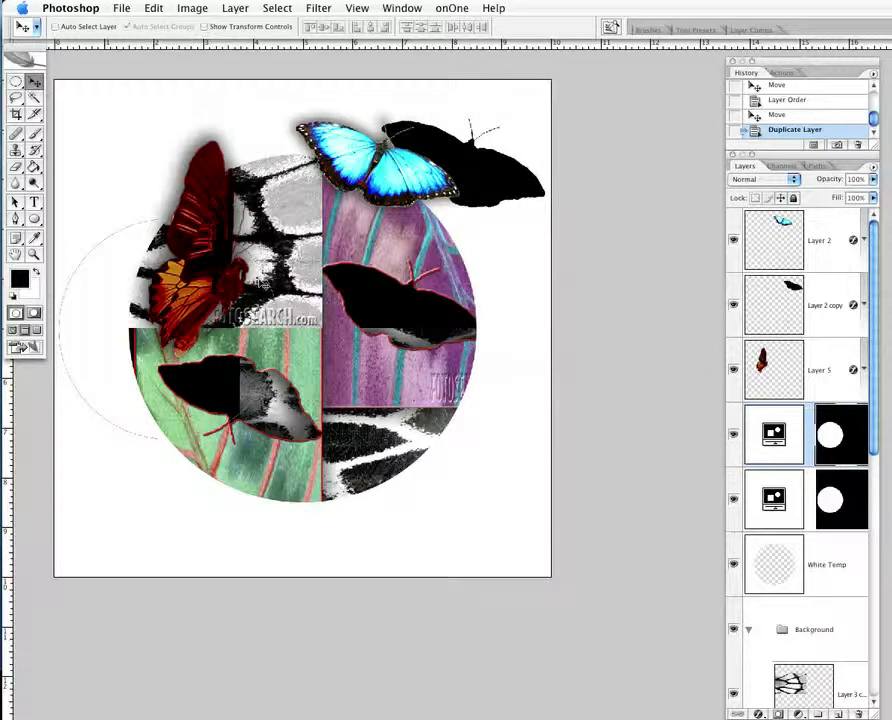
{"action": "left_click_drag", "start_coordinate": [343, 343], "coordinate": [529, 317]}
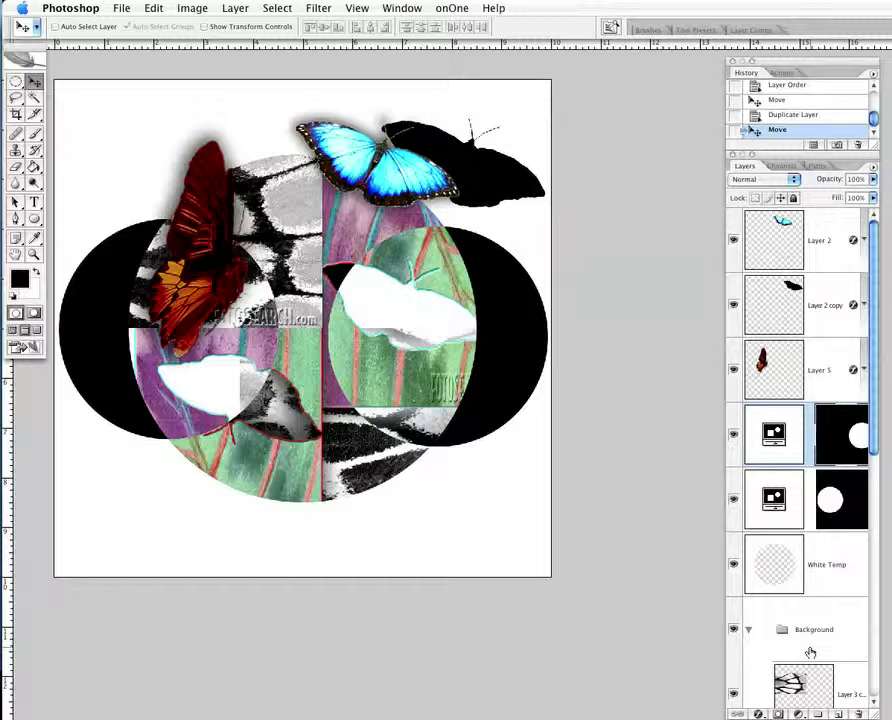
Step: Add a Curves adjustment layer above the two Invert layers and move its dialog clear of the layer stack
{"action": "left_click", "coordinate": [799, 714]}
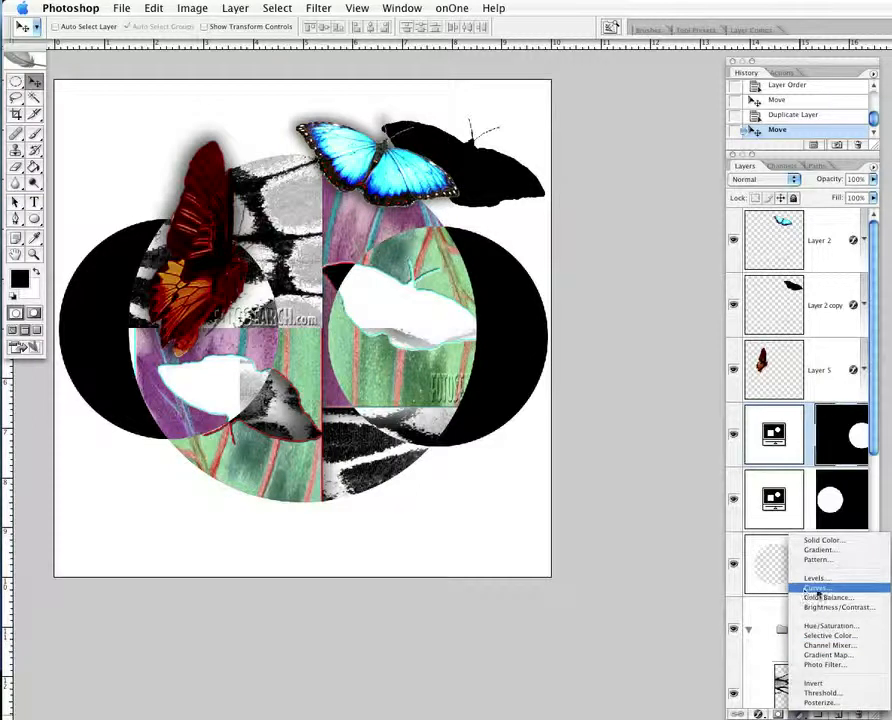
{"action": "left_click", "coordinate": [818, 588]}
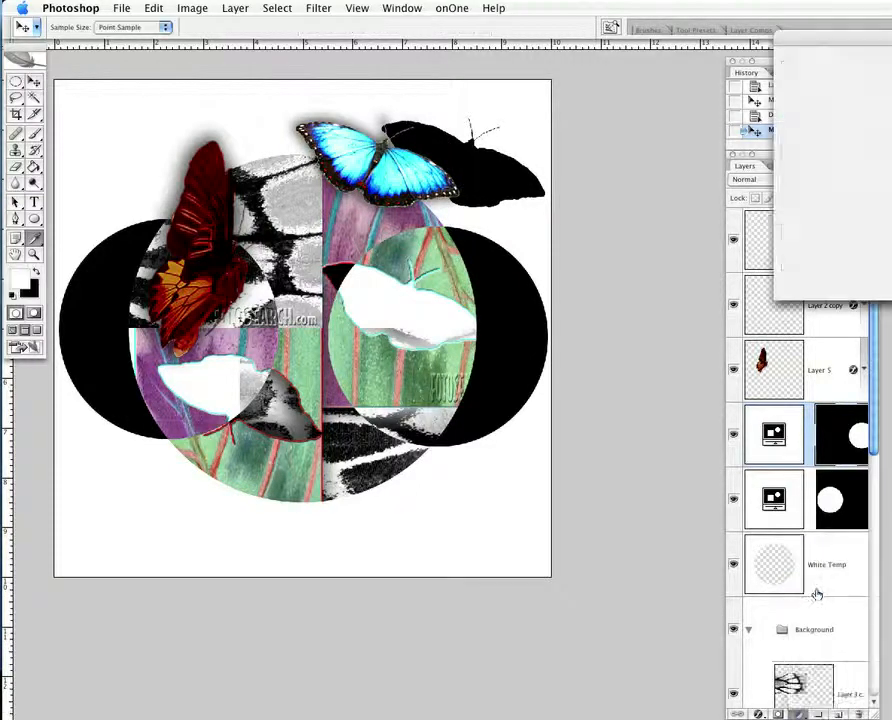
{"action": "left_click_drag", "start_coordinate": [866, 46], "coordinate": [658, 42]}
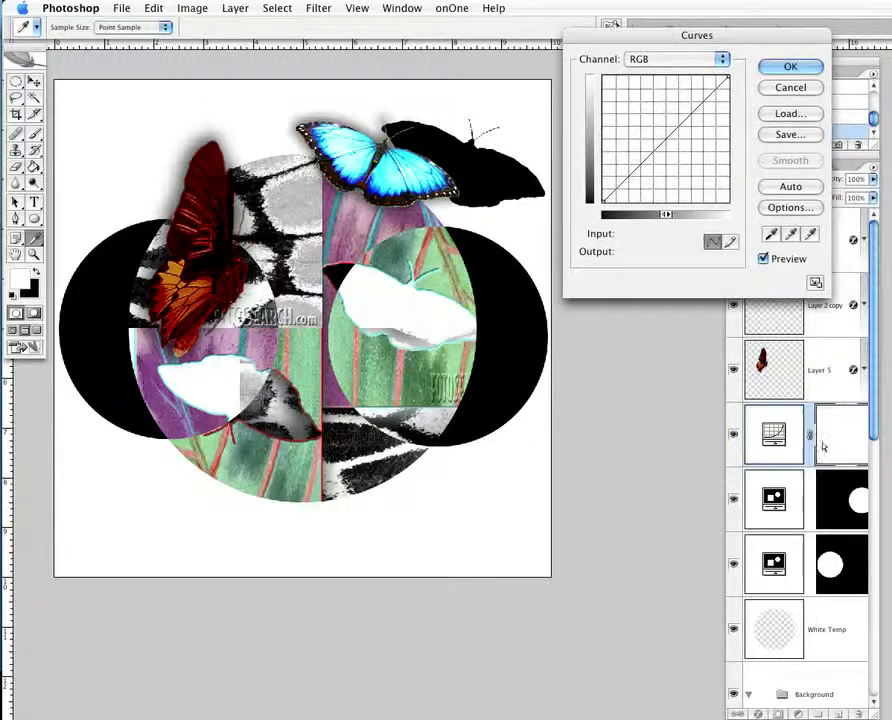
Step: Try an extreme contrast curve with points at input 92/output 28, 182/237 and 103/200, and reset the curve
{"action": "left_click_drag", "start_coordinate": [647, 156], "coordinate": [648, 190]}
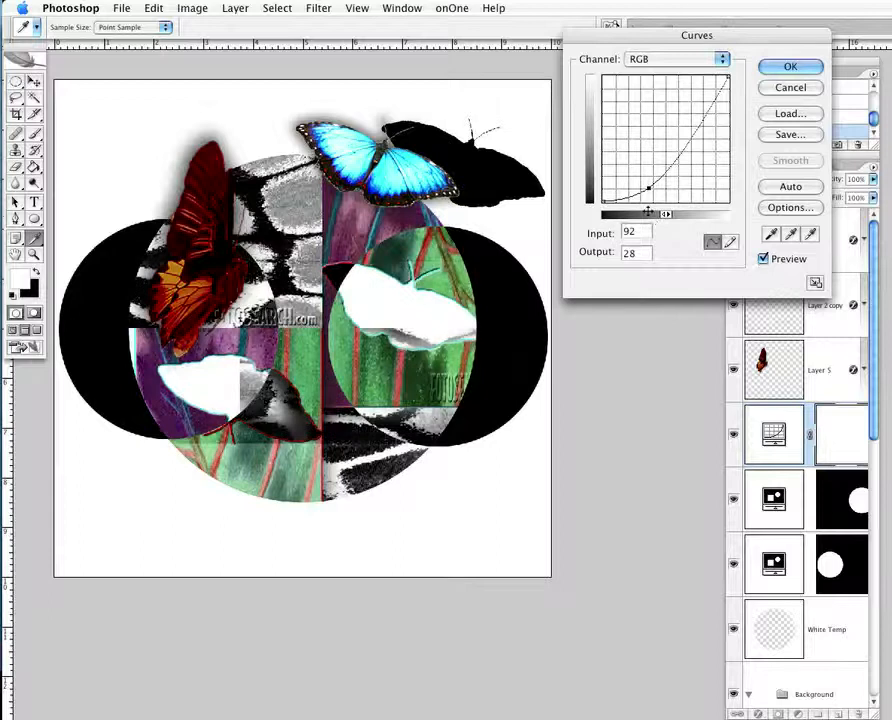
{"action": "left_click_drag", "start_coordinate": [704, 118], "coordinate": [692, 85]}
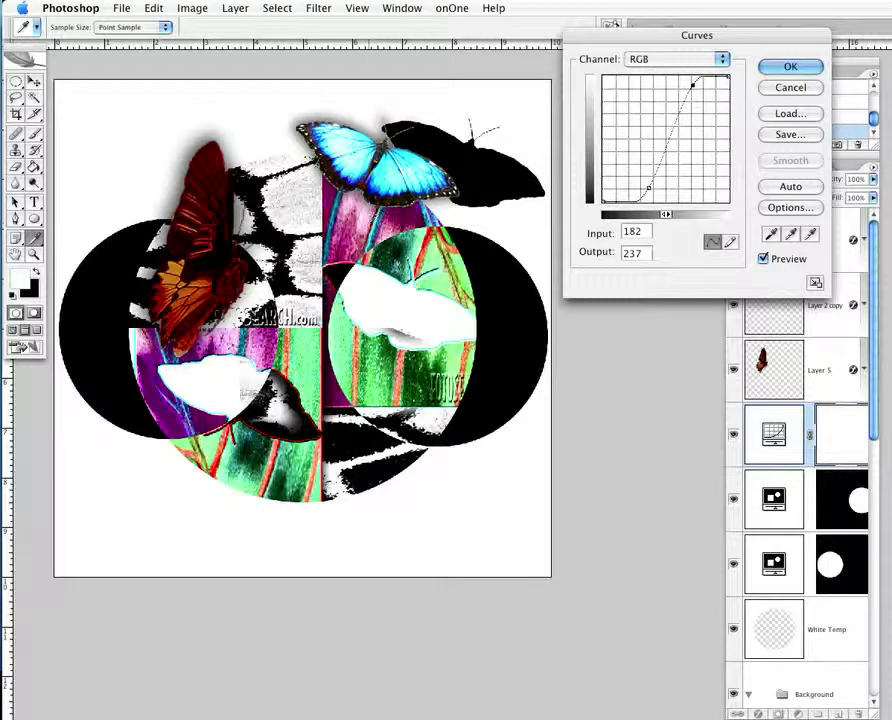
{"action": "left_click_drag", "start_coordinate": [664, 140], "coordinate": [653, 103]}
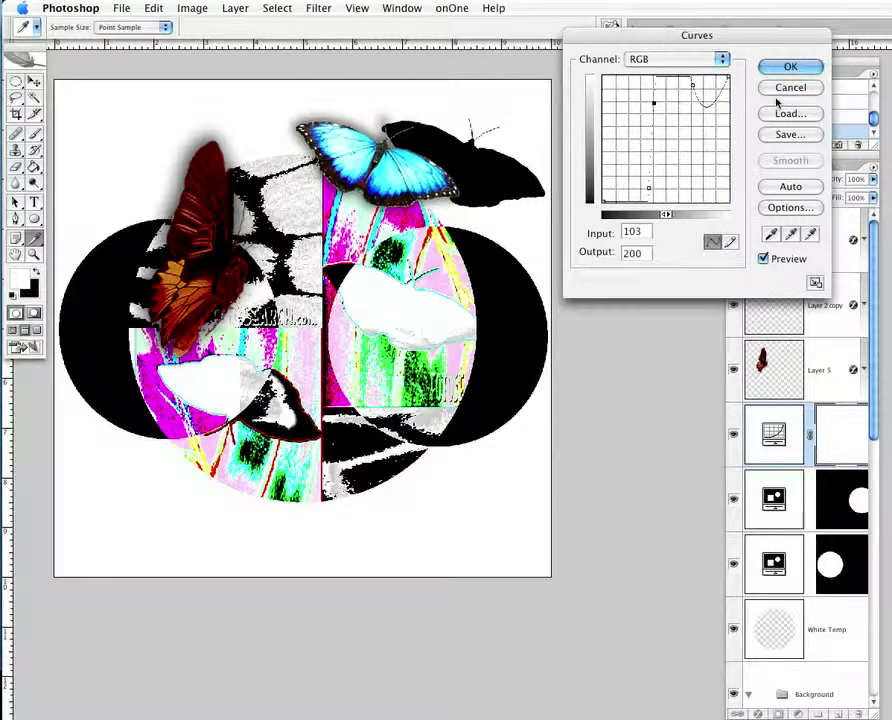
{"action": "key", "text": "alt"}
{"action": "key", "text": "alt"}
{"action": "left_click", "coordinate": [788, 88], "text": "alt"}
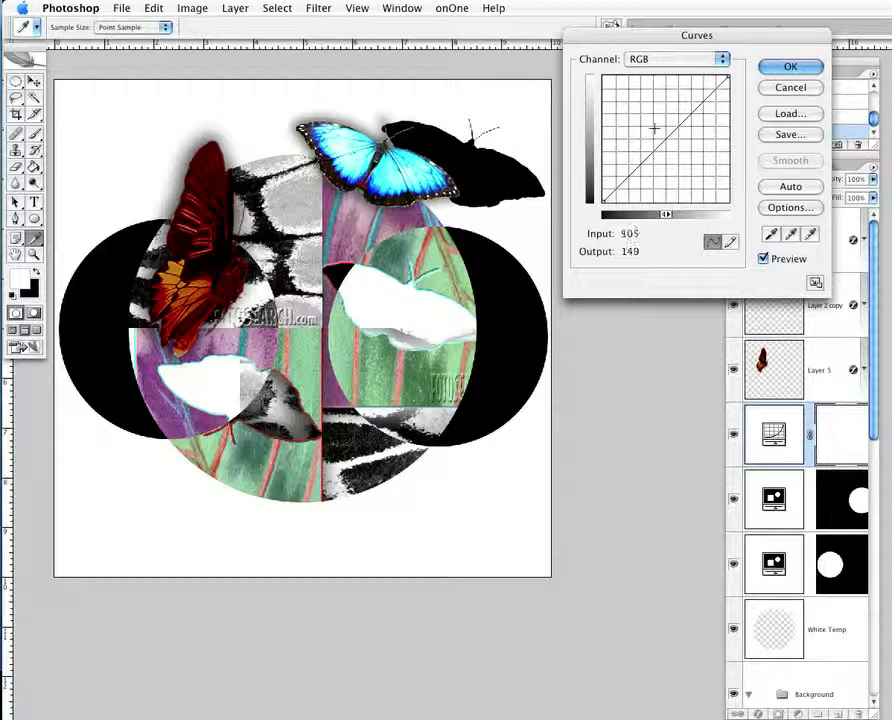
Step: Shape a gentle S-curve on the RGB channel with points at input 117/output 92 and 191/199, and apply it
{"action": "left_click_drag", "start_coordinate": [657, 148], "coordinate": [660, 156]}
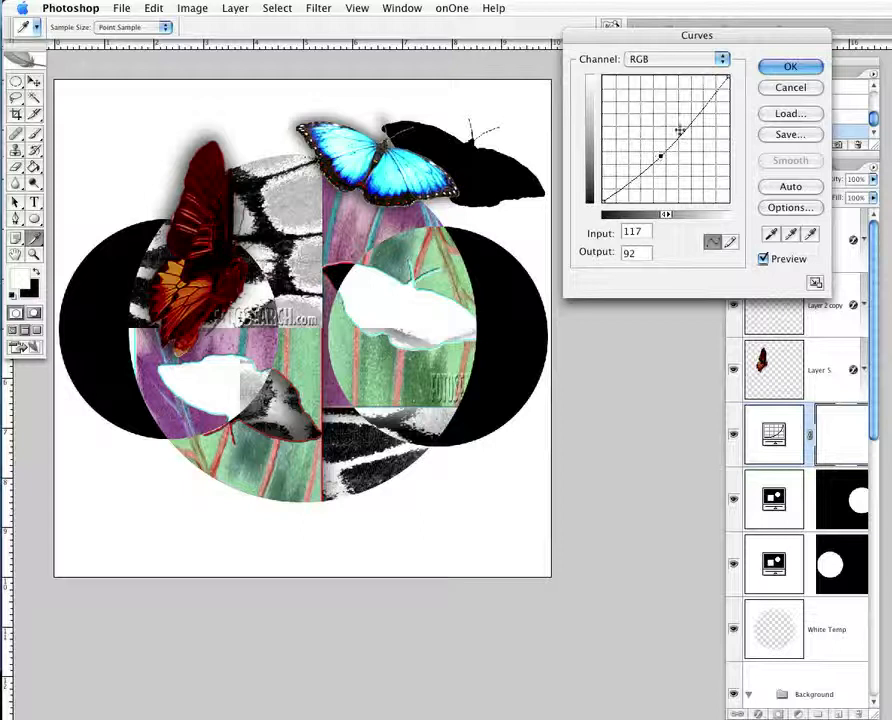
{"action": "left_click_drag", "start_coordinate": [697, 113], "coordinate": [697, 104]}
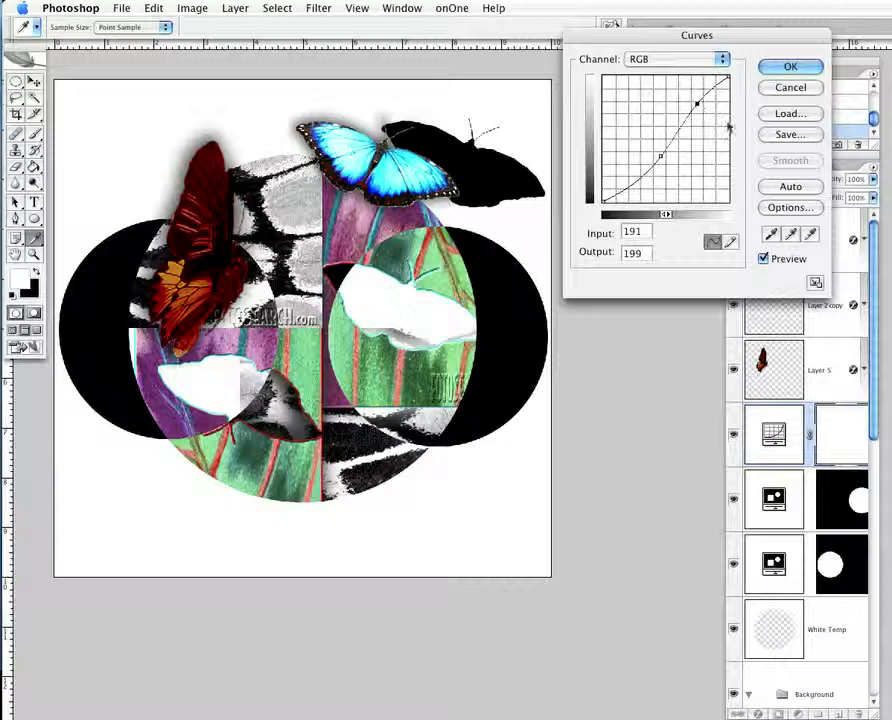
{"action": "left_click", "coordinate": [787, 66]}
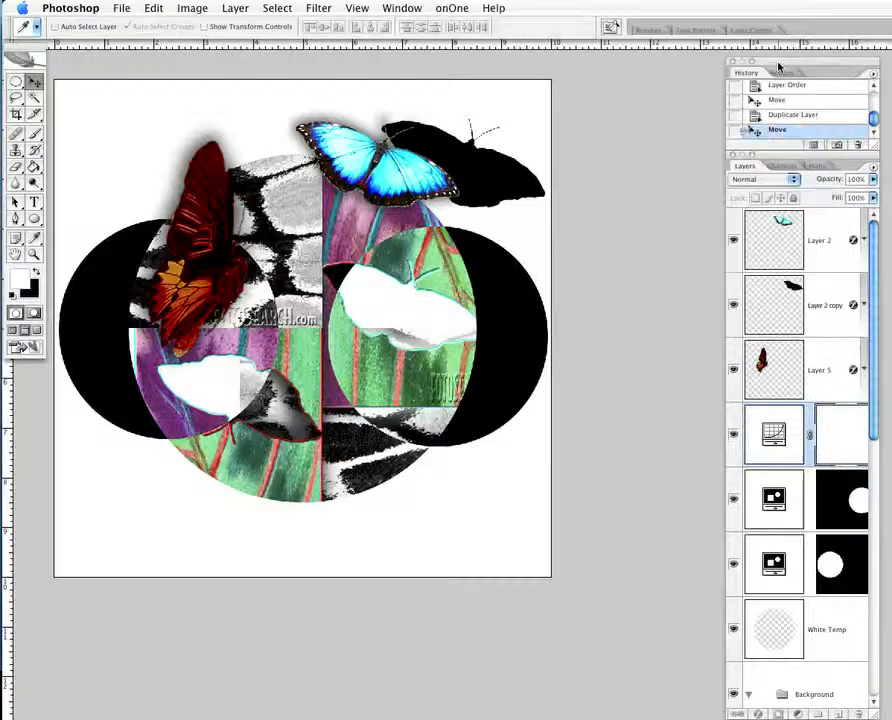